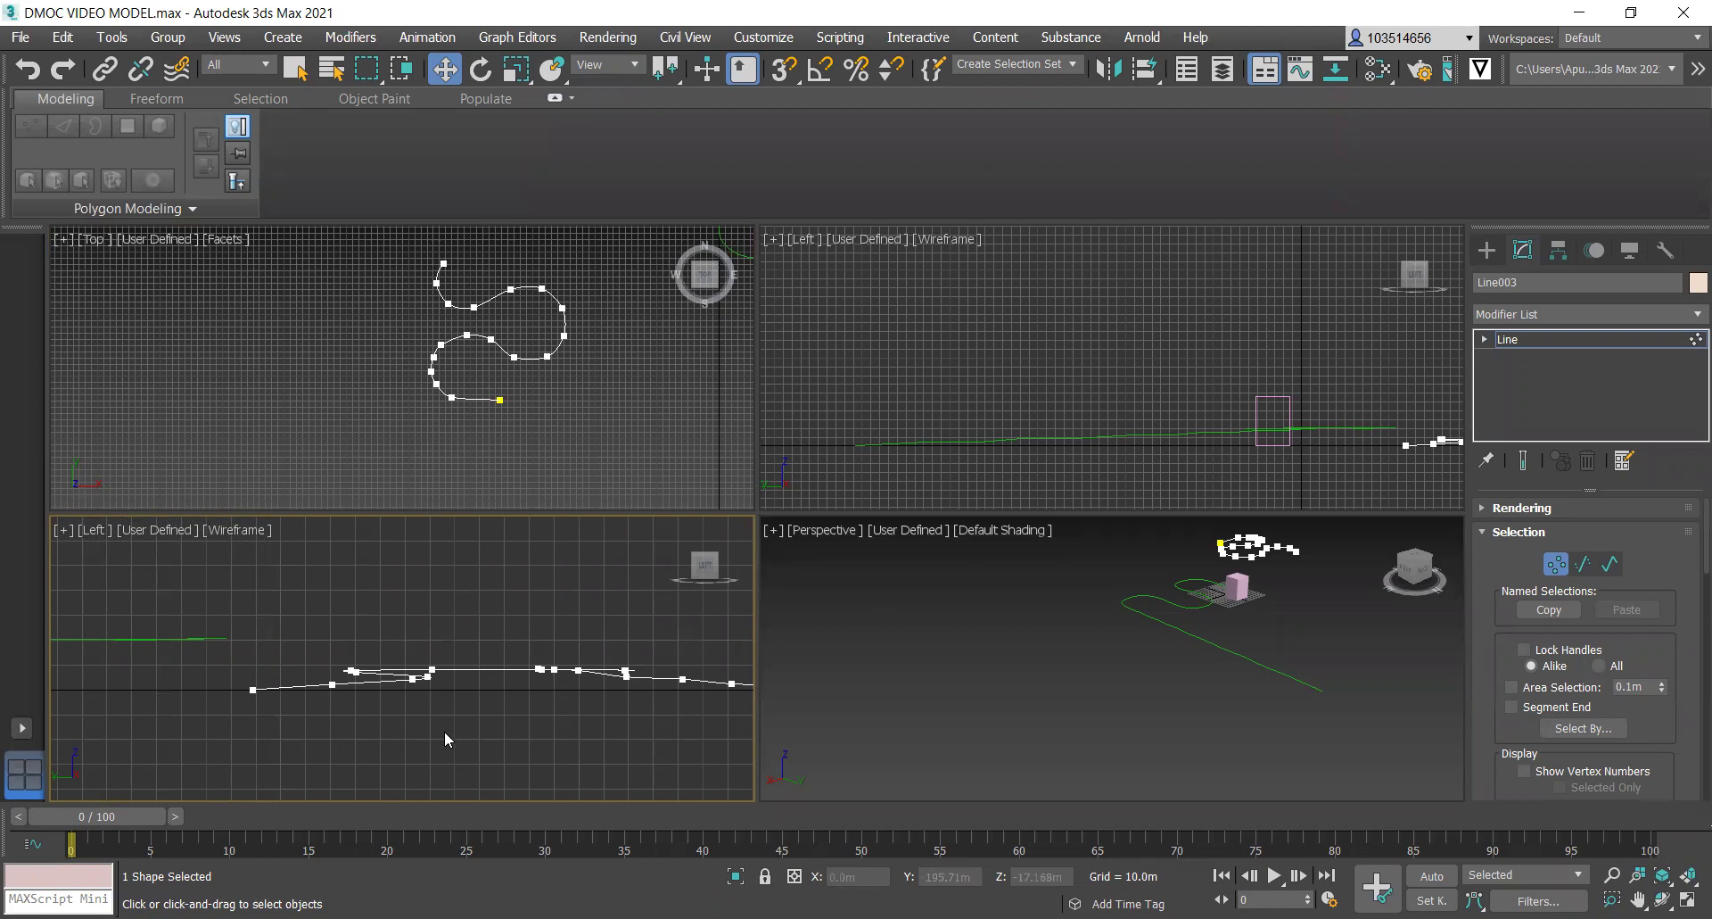
Delete the separate S-curved line that lies away from the box, leaving vertex editing first.
middle_drag(457, 698, 505, 675)
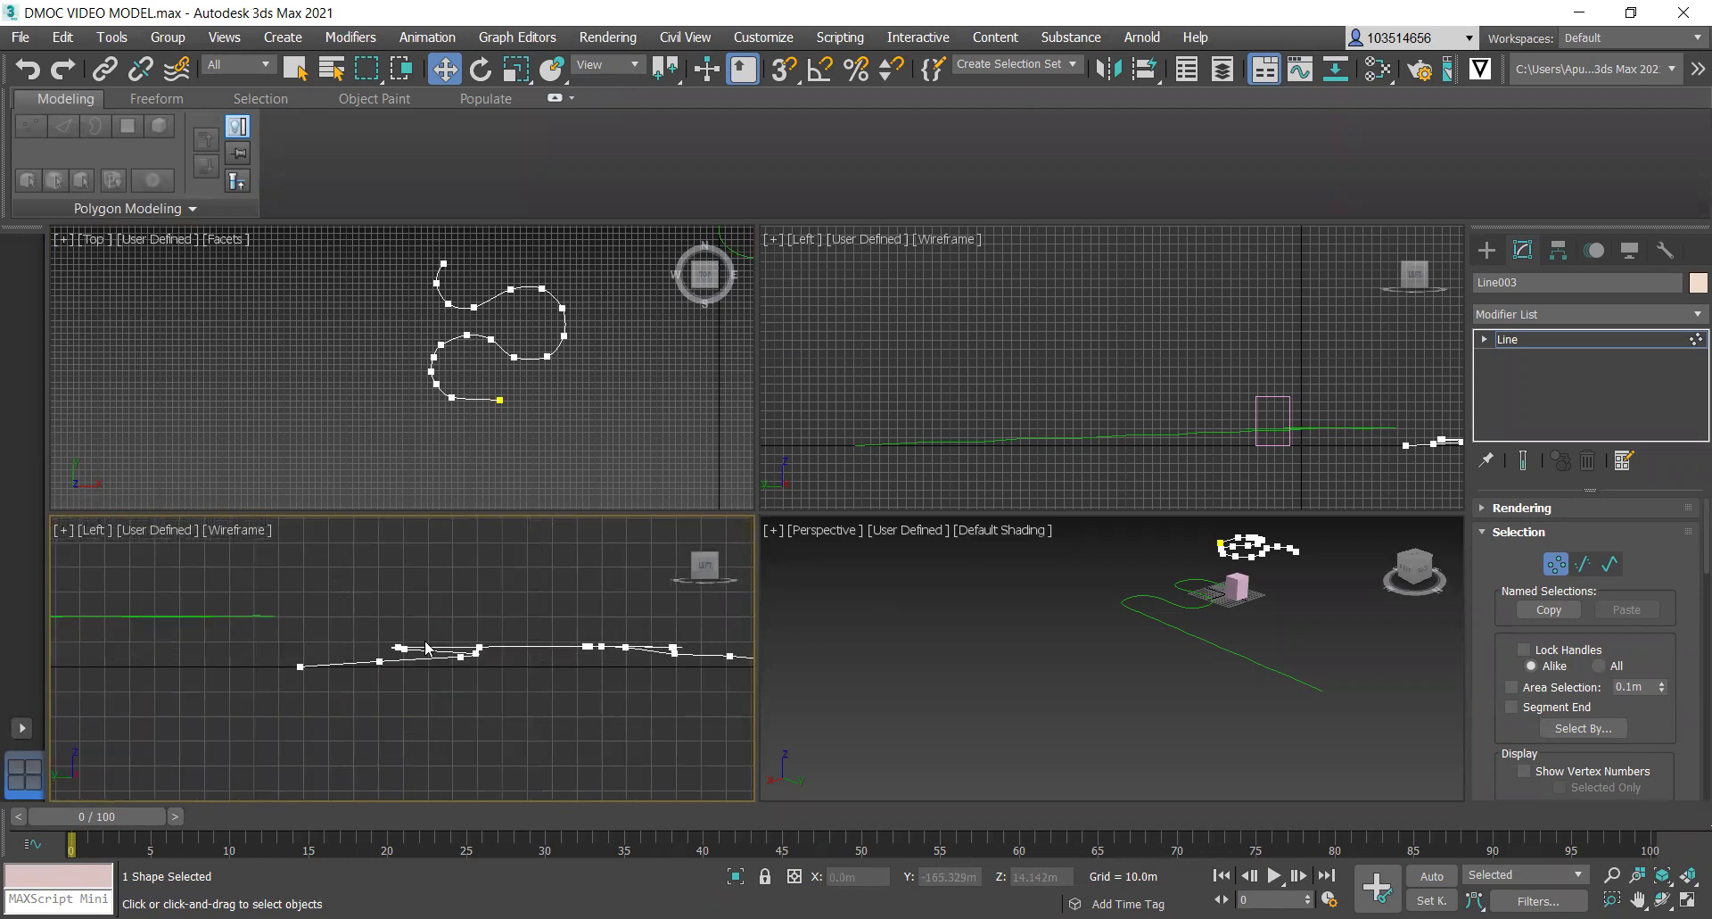
scroll(456, 665, down, 5)
scroll(564, 673, up, 2)
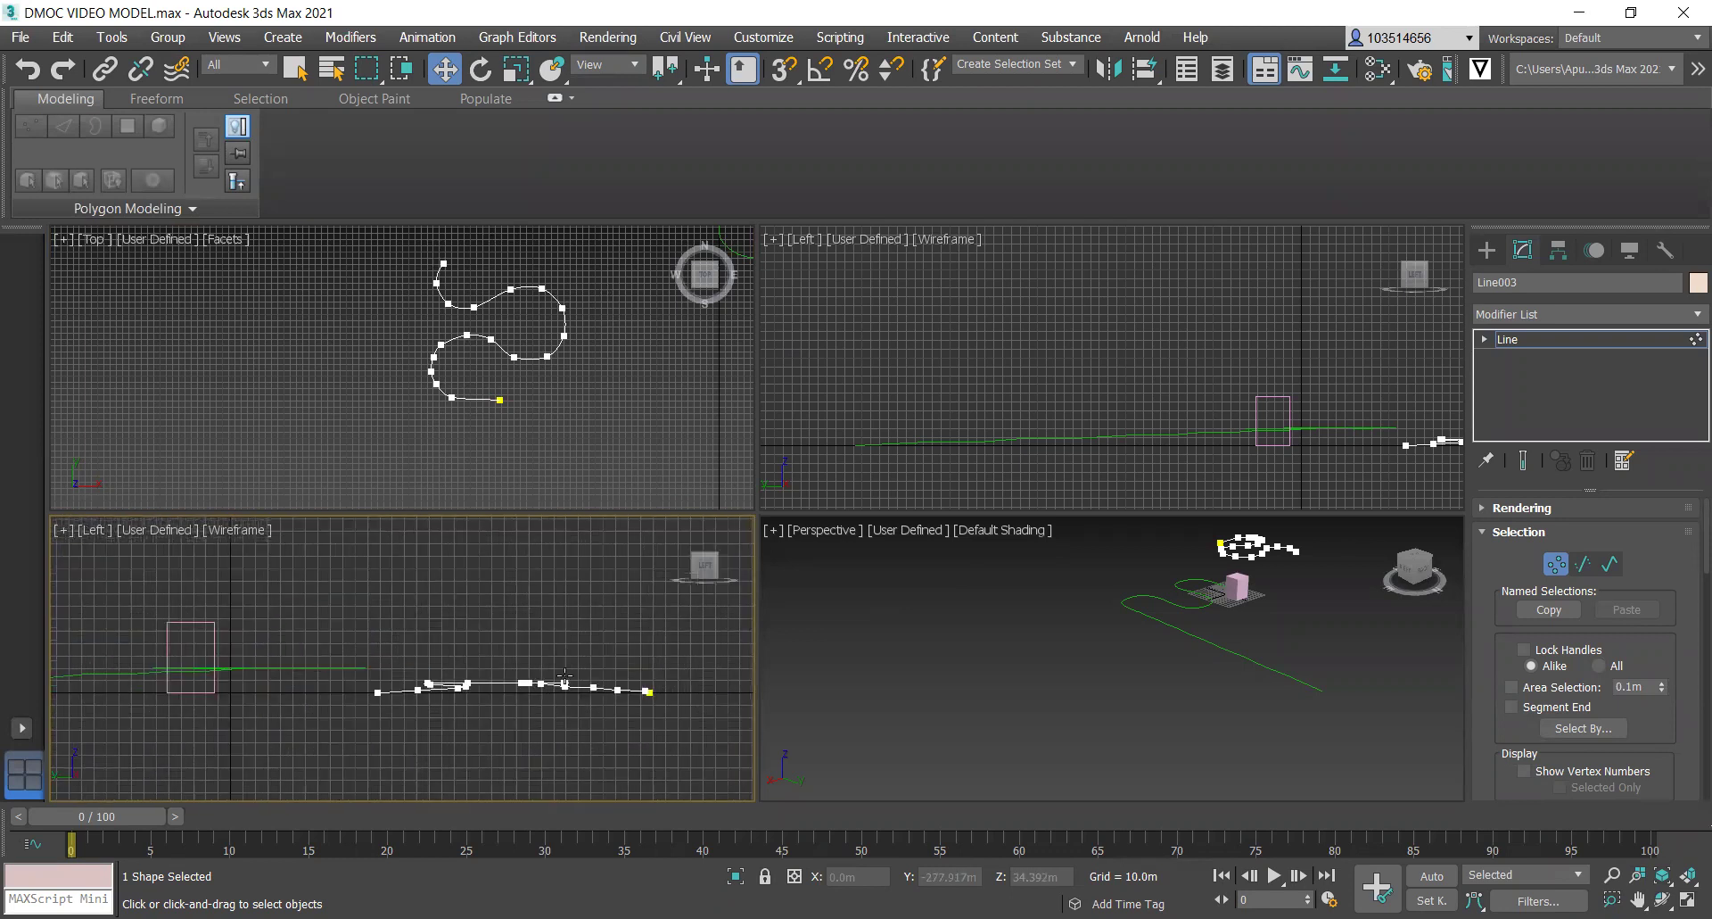
click(560, 683)
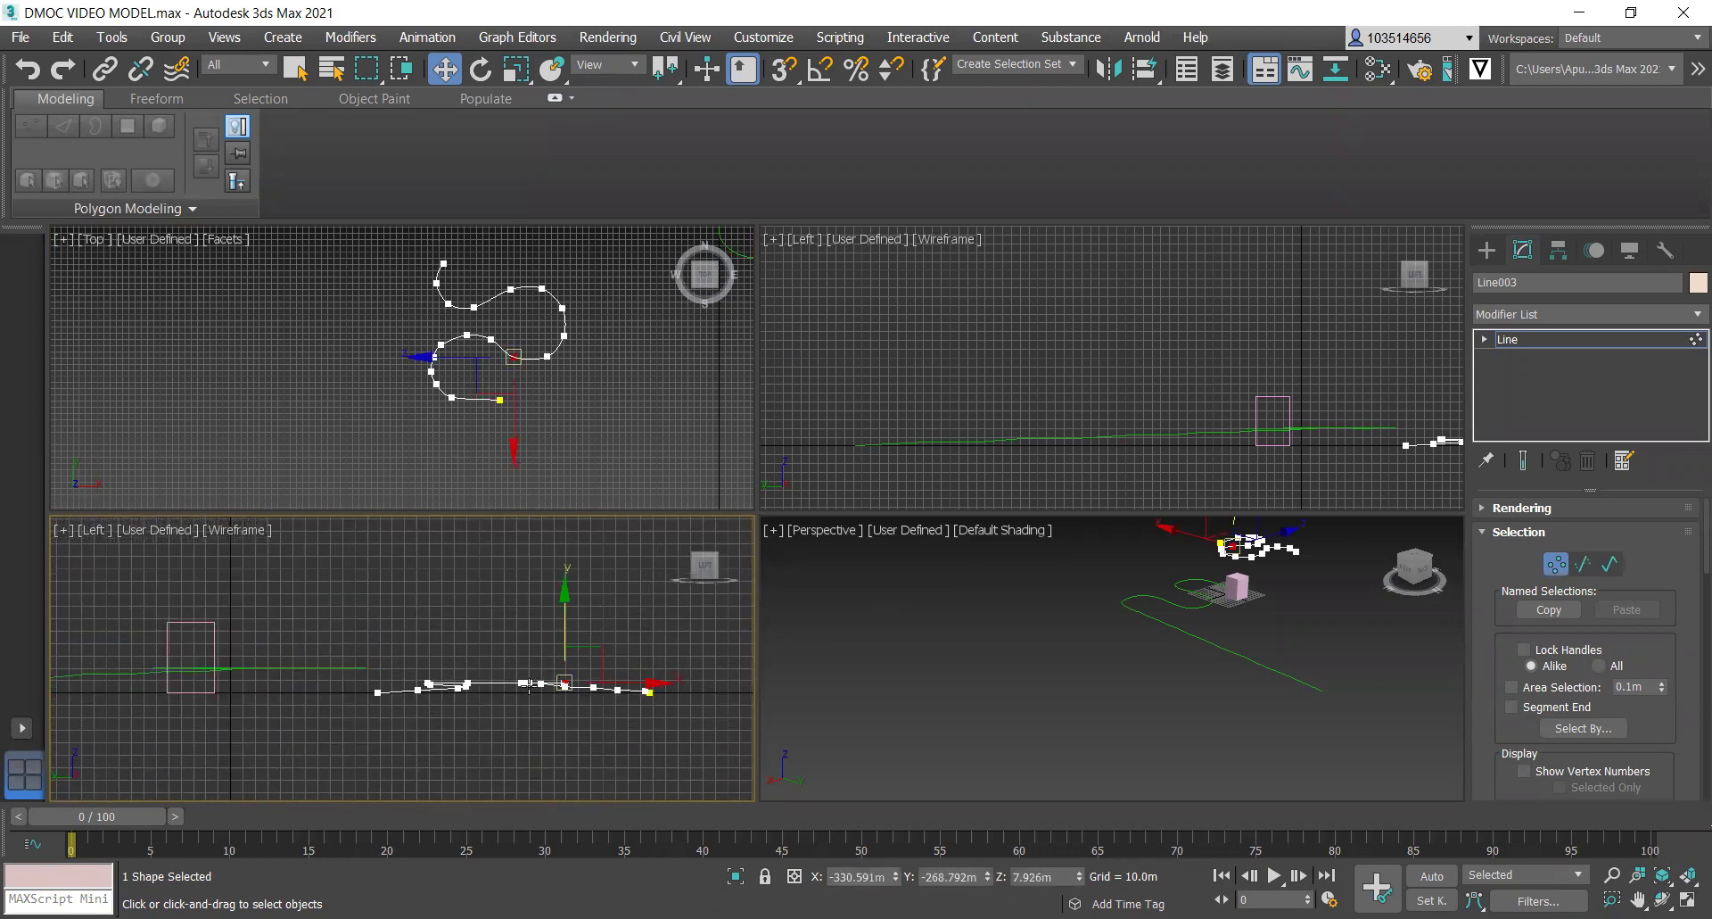
click(911, 640)
key(1)
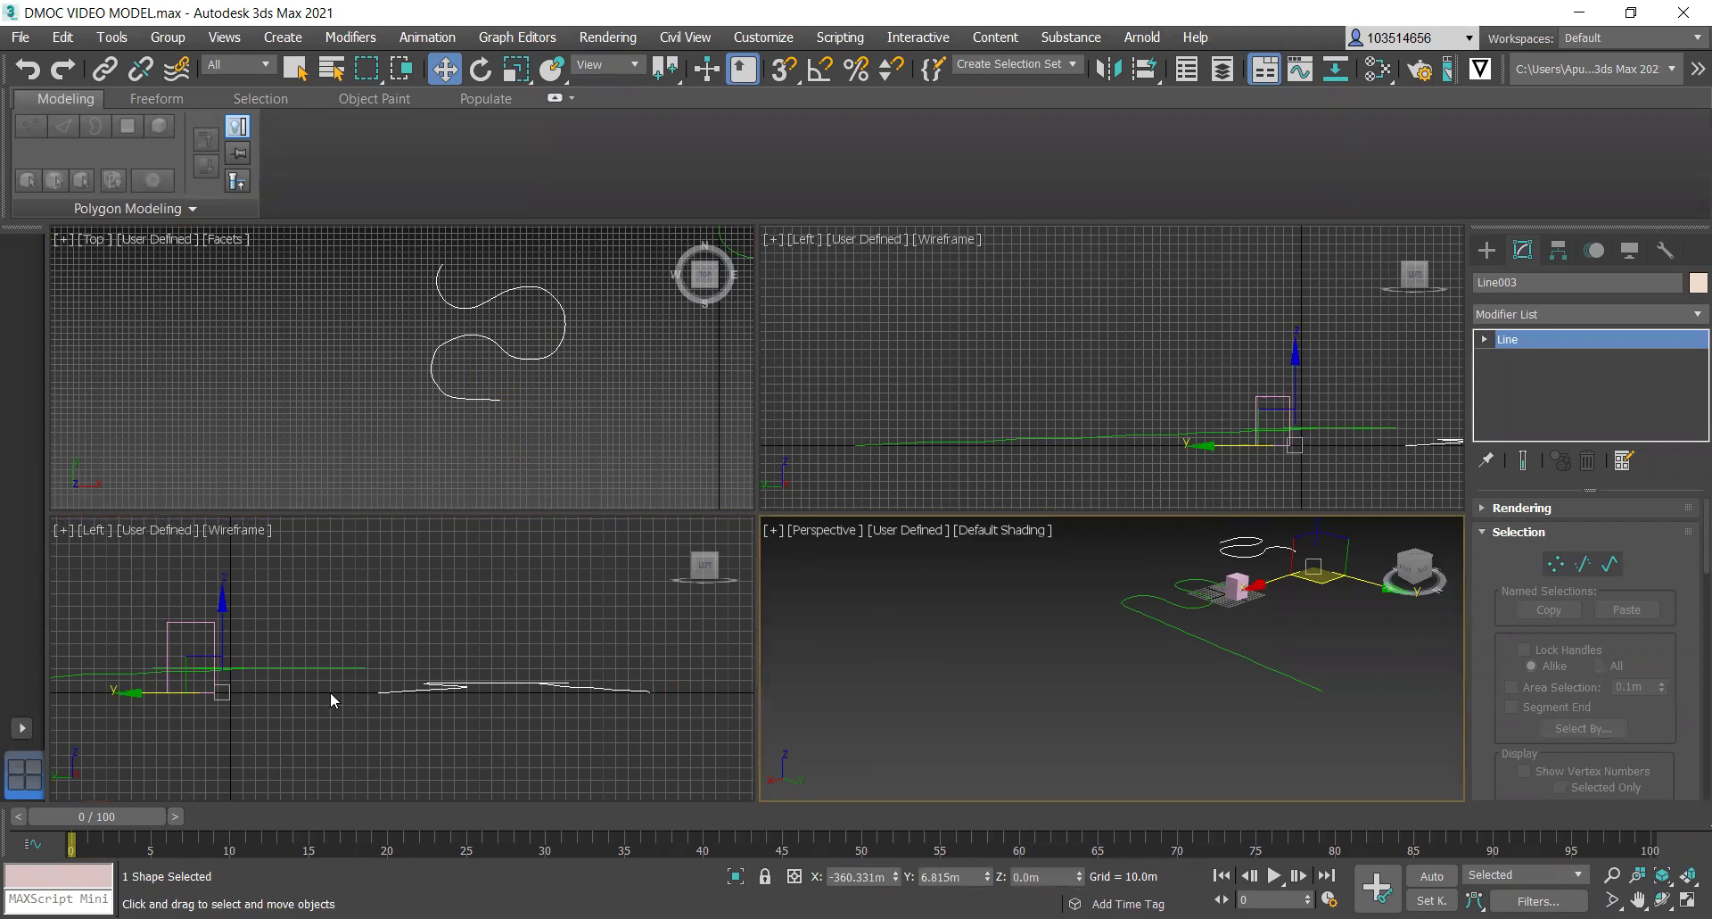
click(439, 753)
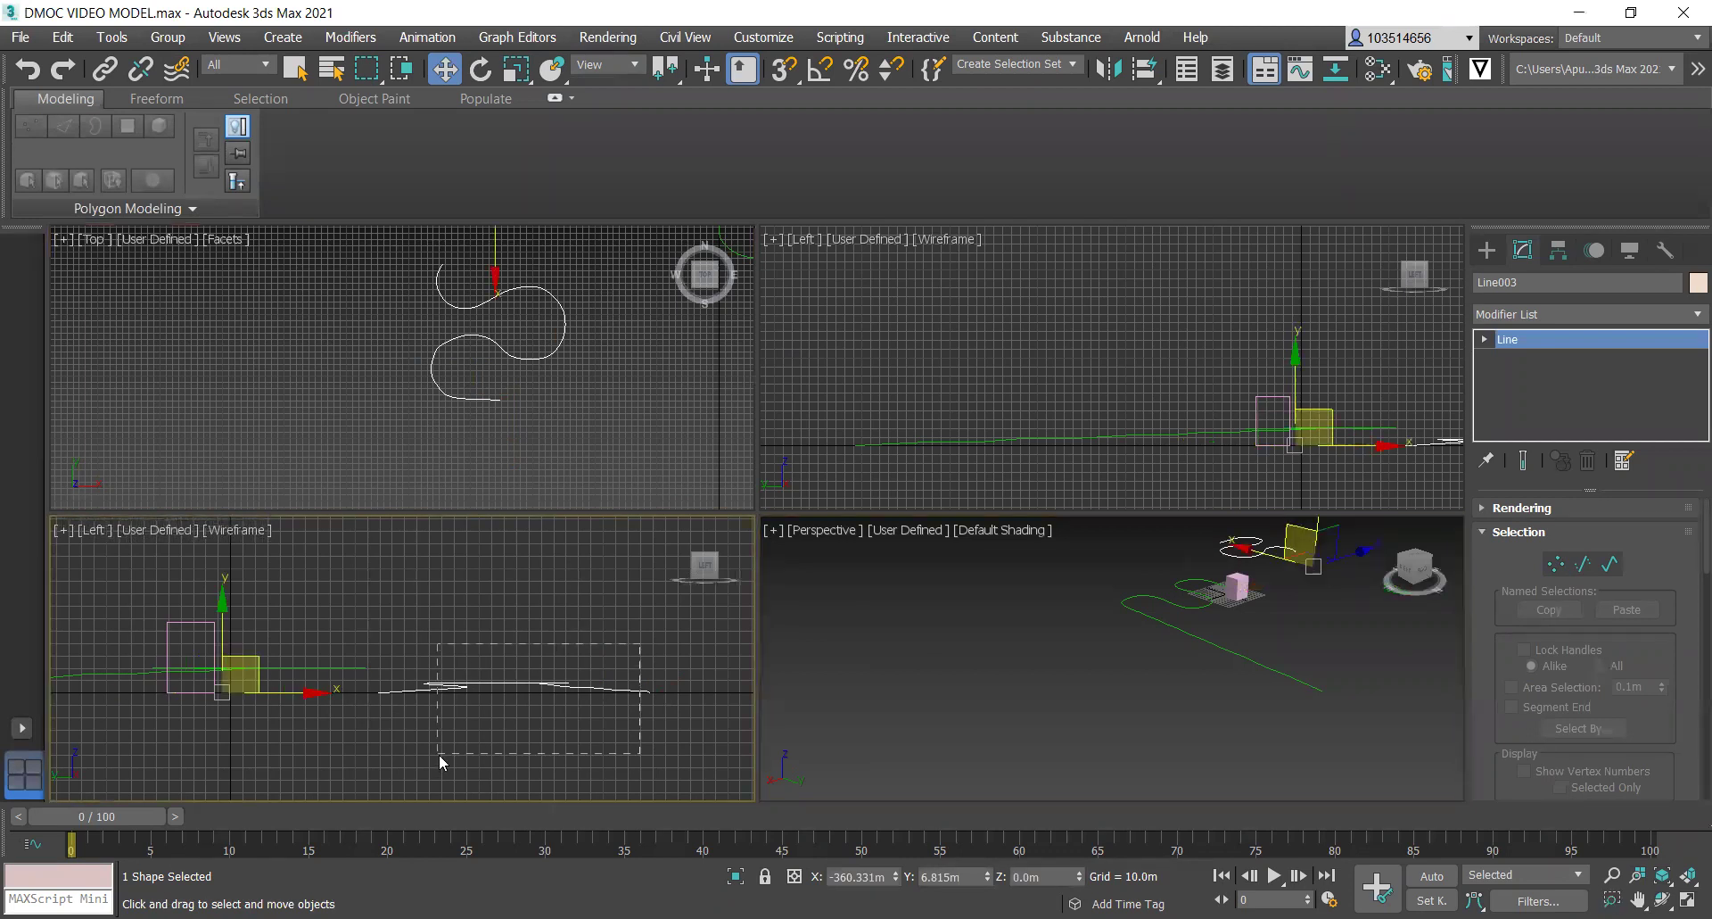
click(544, 684)
key(Delete)
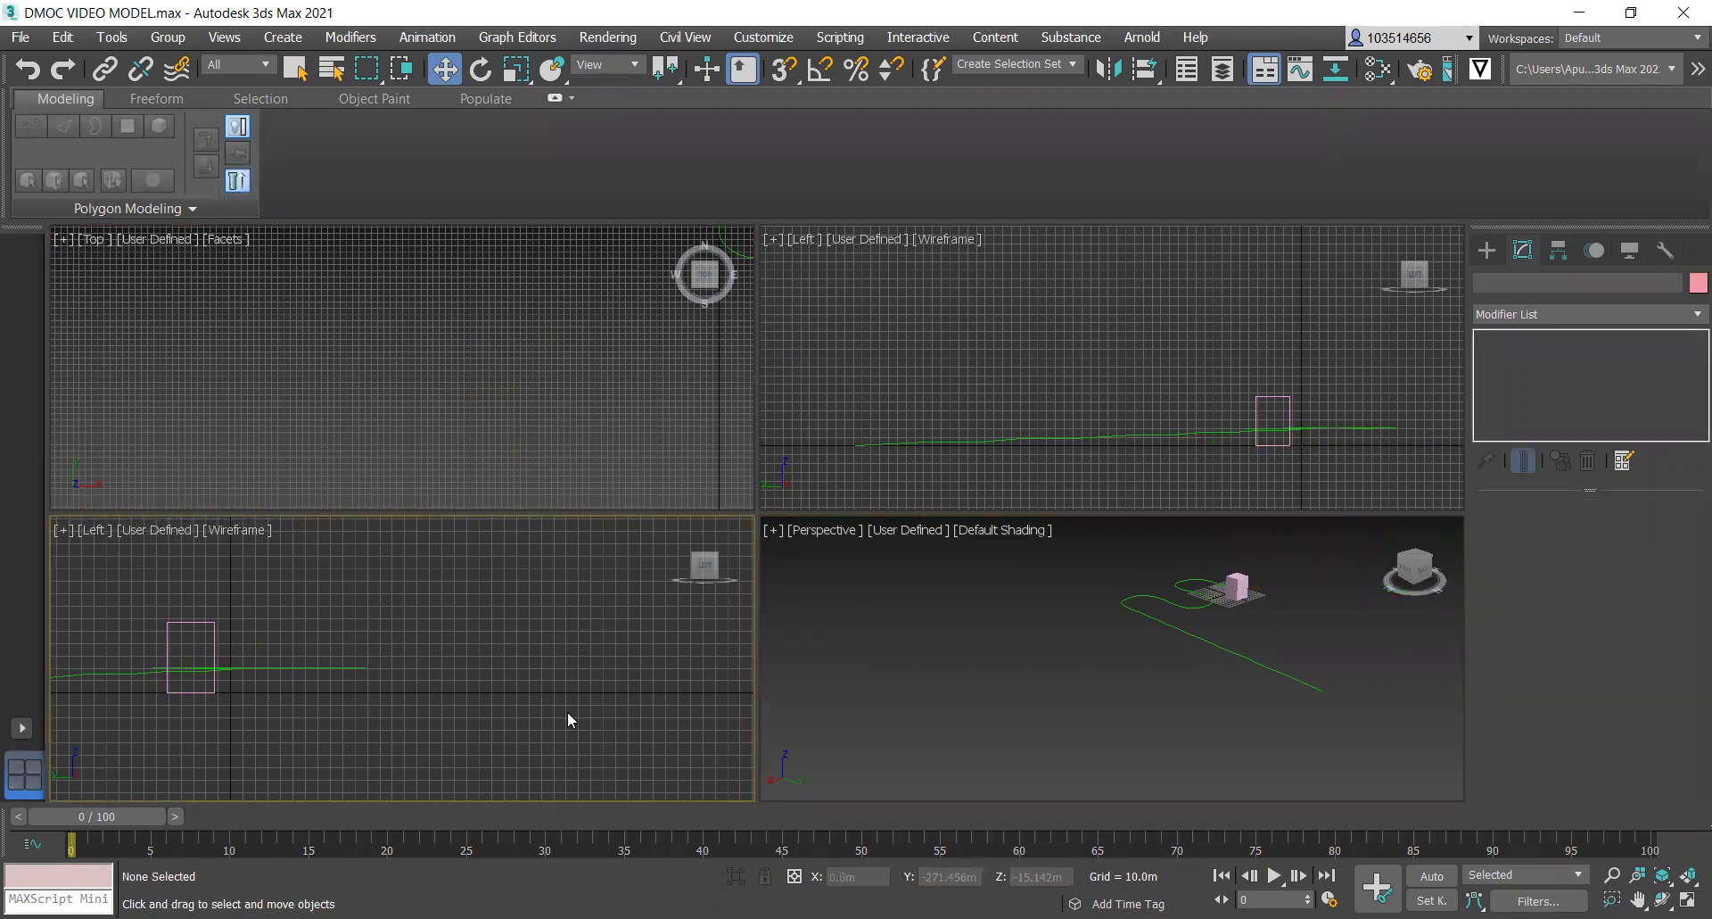
Examine the remaining winding path line and the box in the top, left and perspective views.
scroll(580, 692, down, 5)
scroll(391, 372, down, 5)
scroll(473, 366, up, 10)
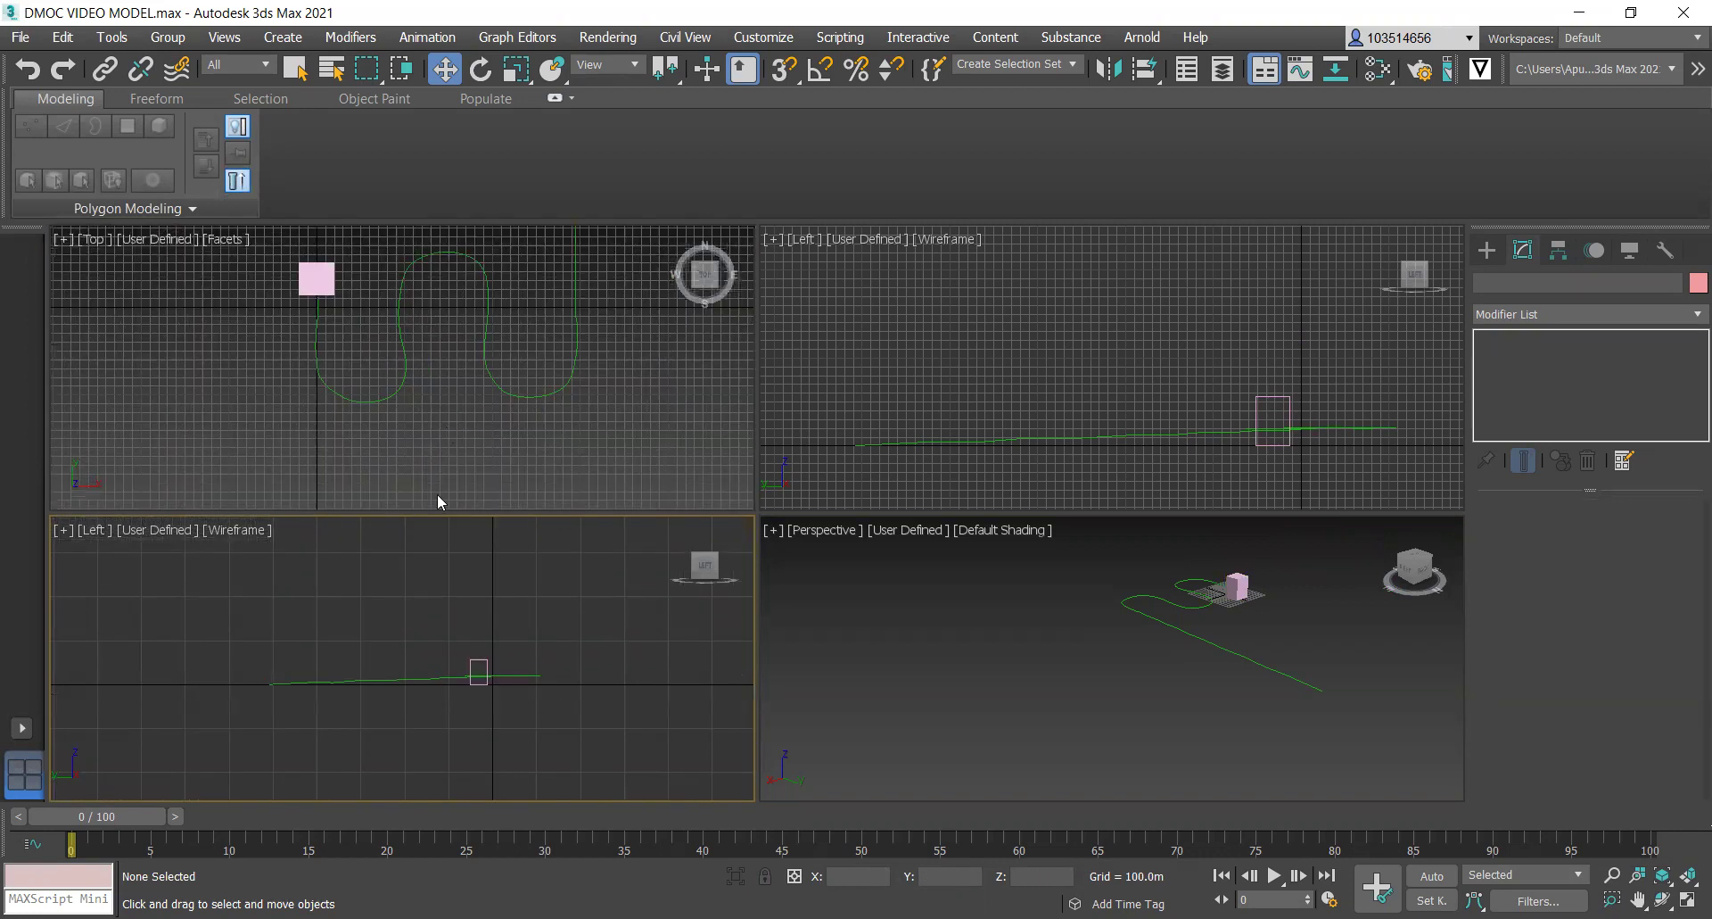
scroll(1275, 596, up, 5)
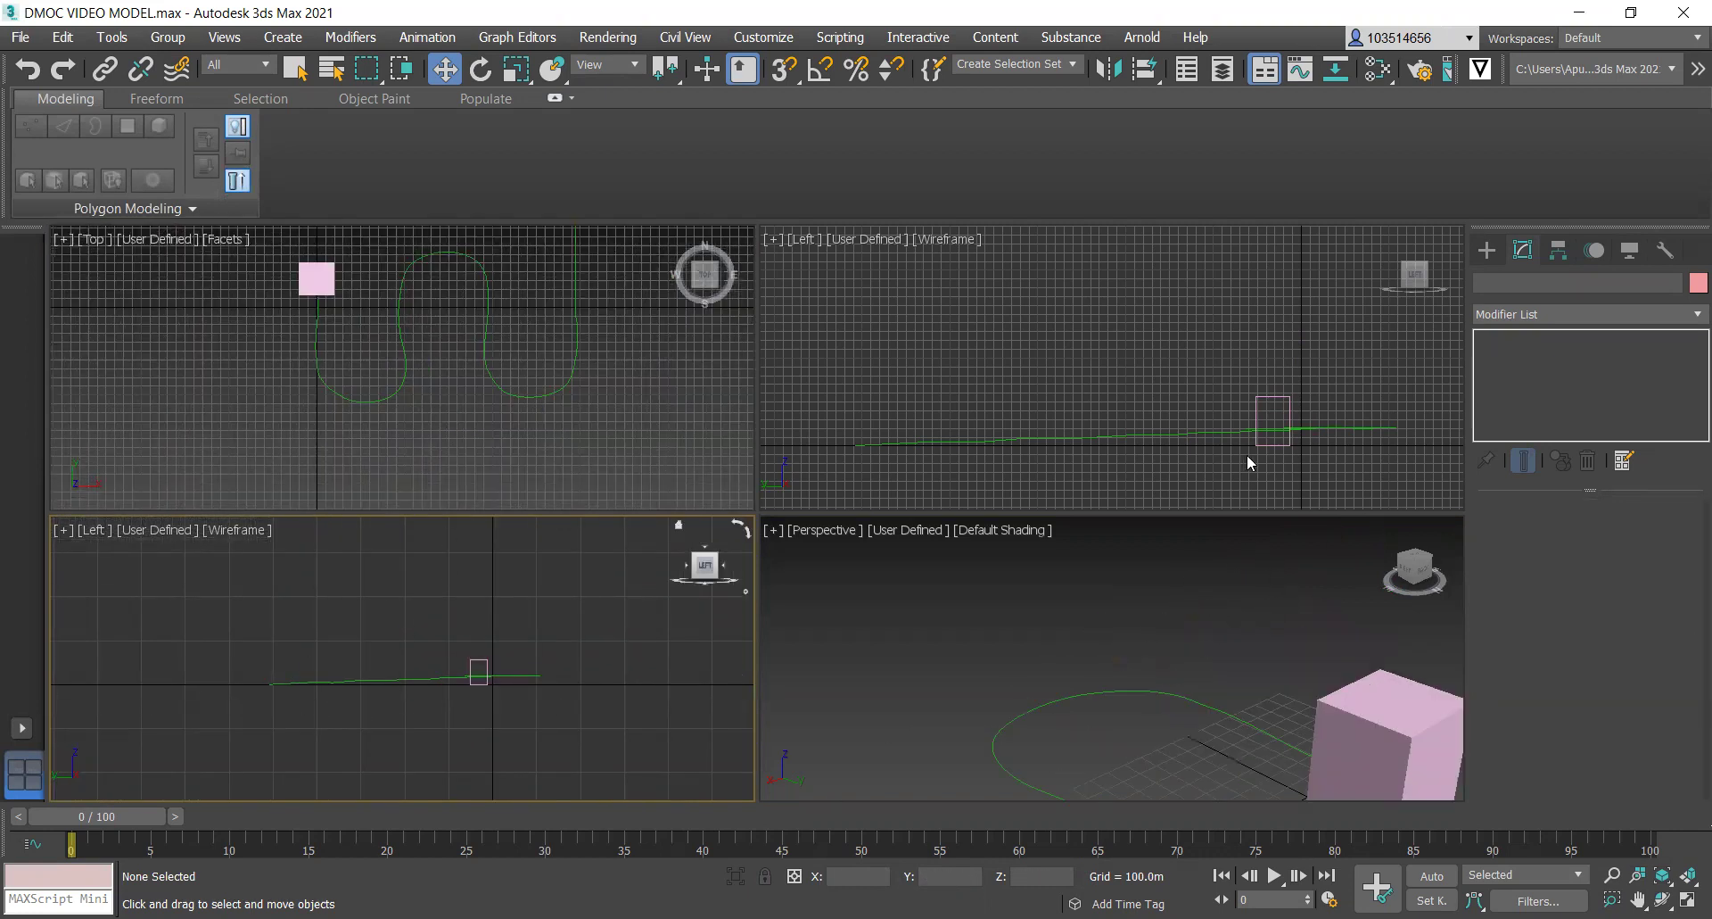
scroll(992, 613, down, 5)
scroll(972, 597, up, 2)
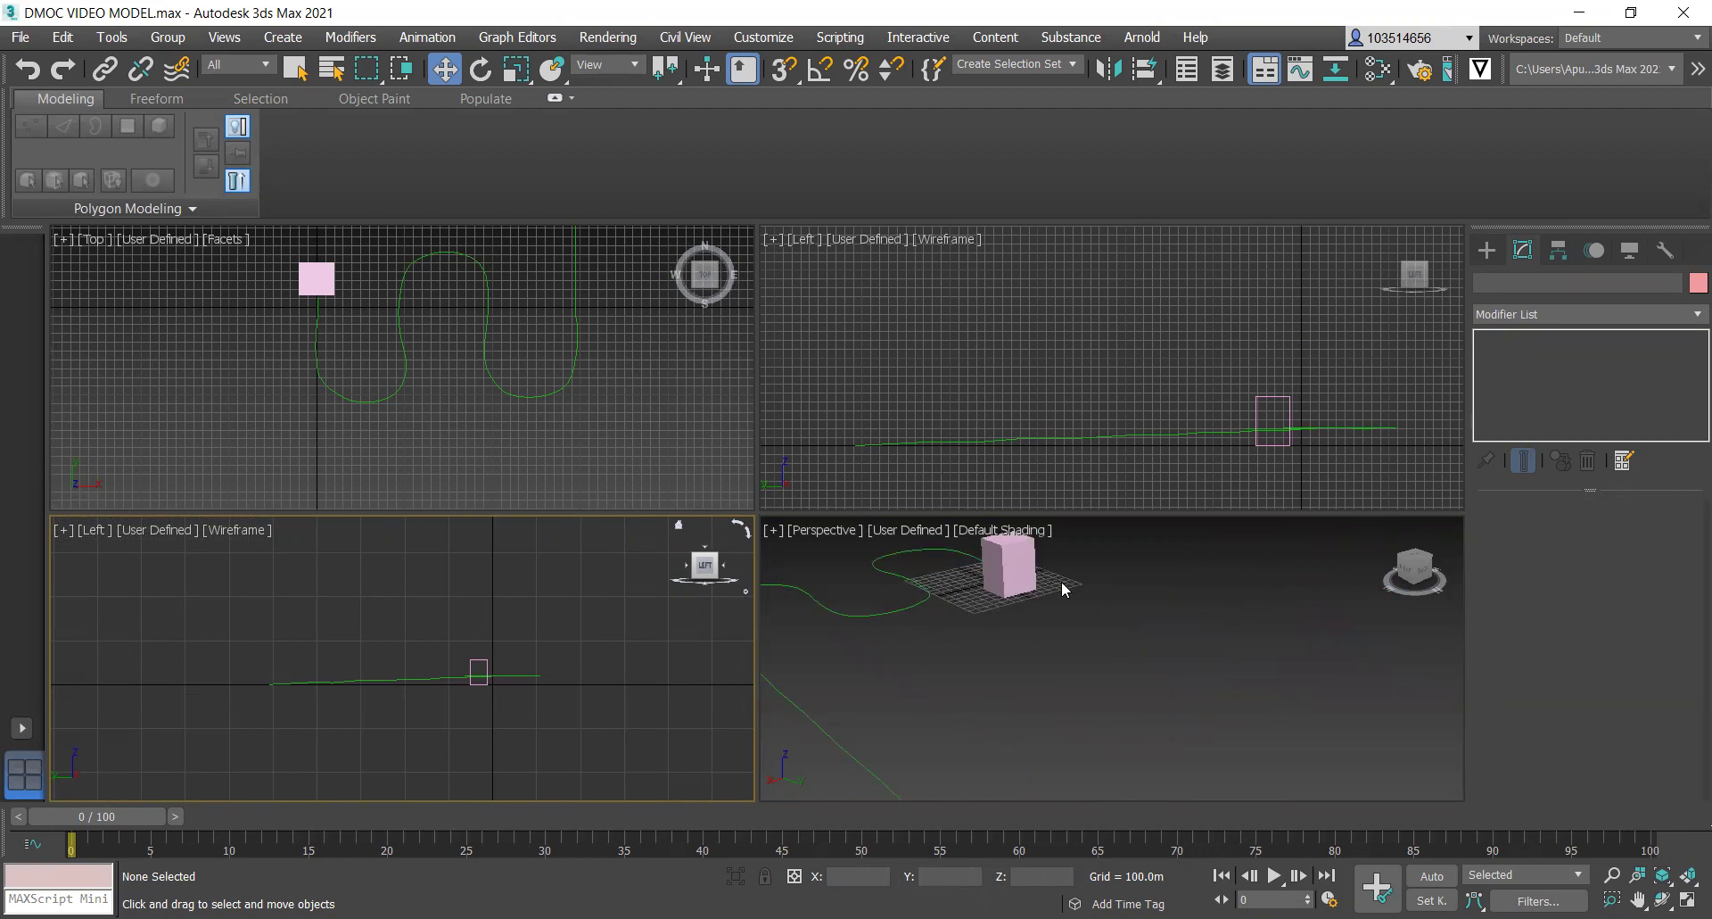
drag(1402, 578, 1120, 704)
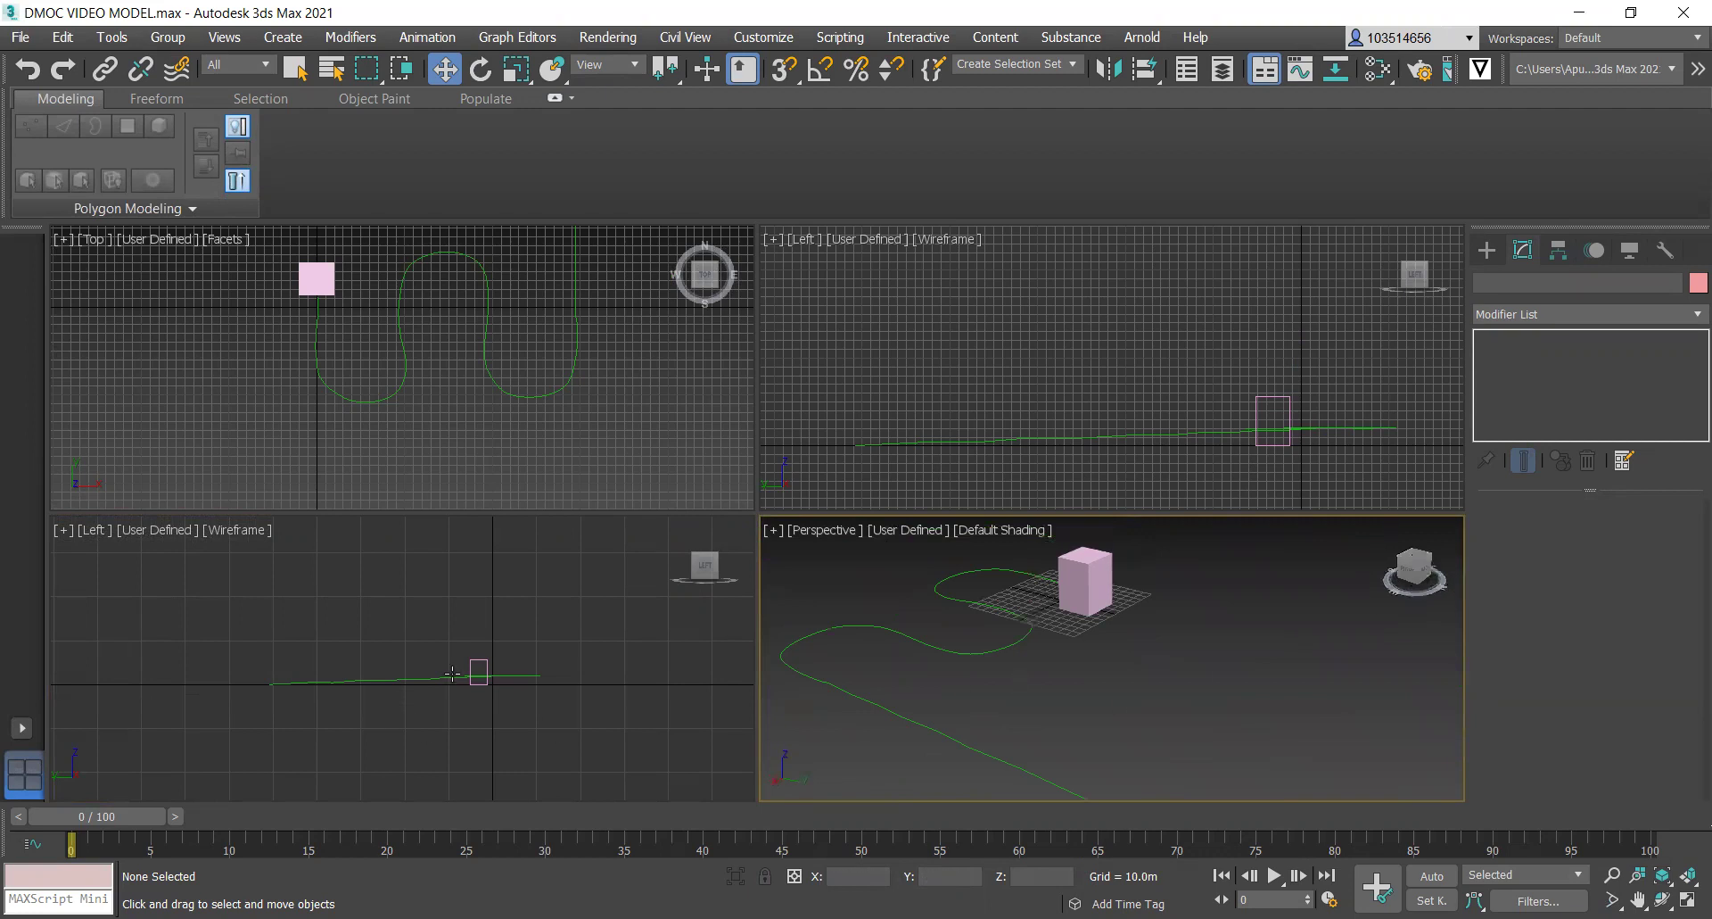
scroll(924, 673, down, 2)
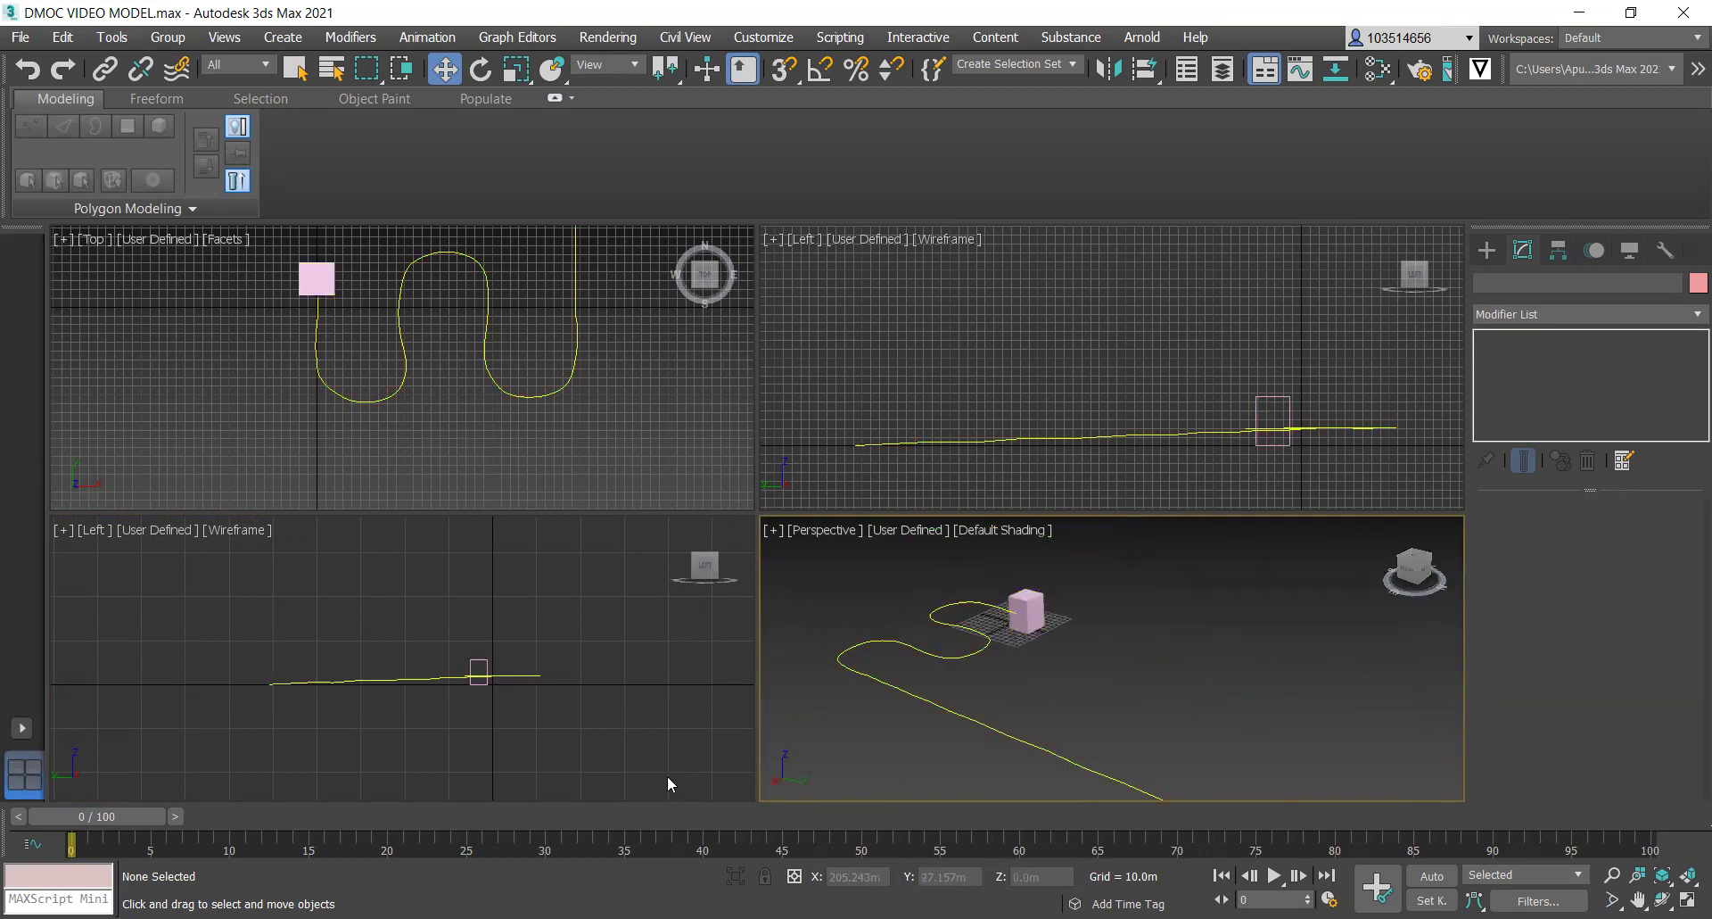
scroll(585, 677, up, 8)
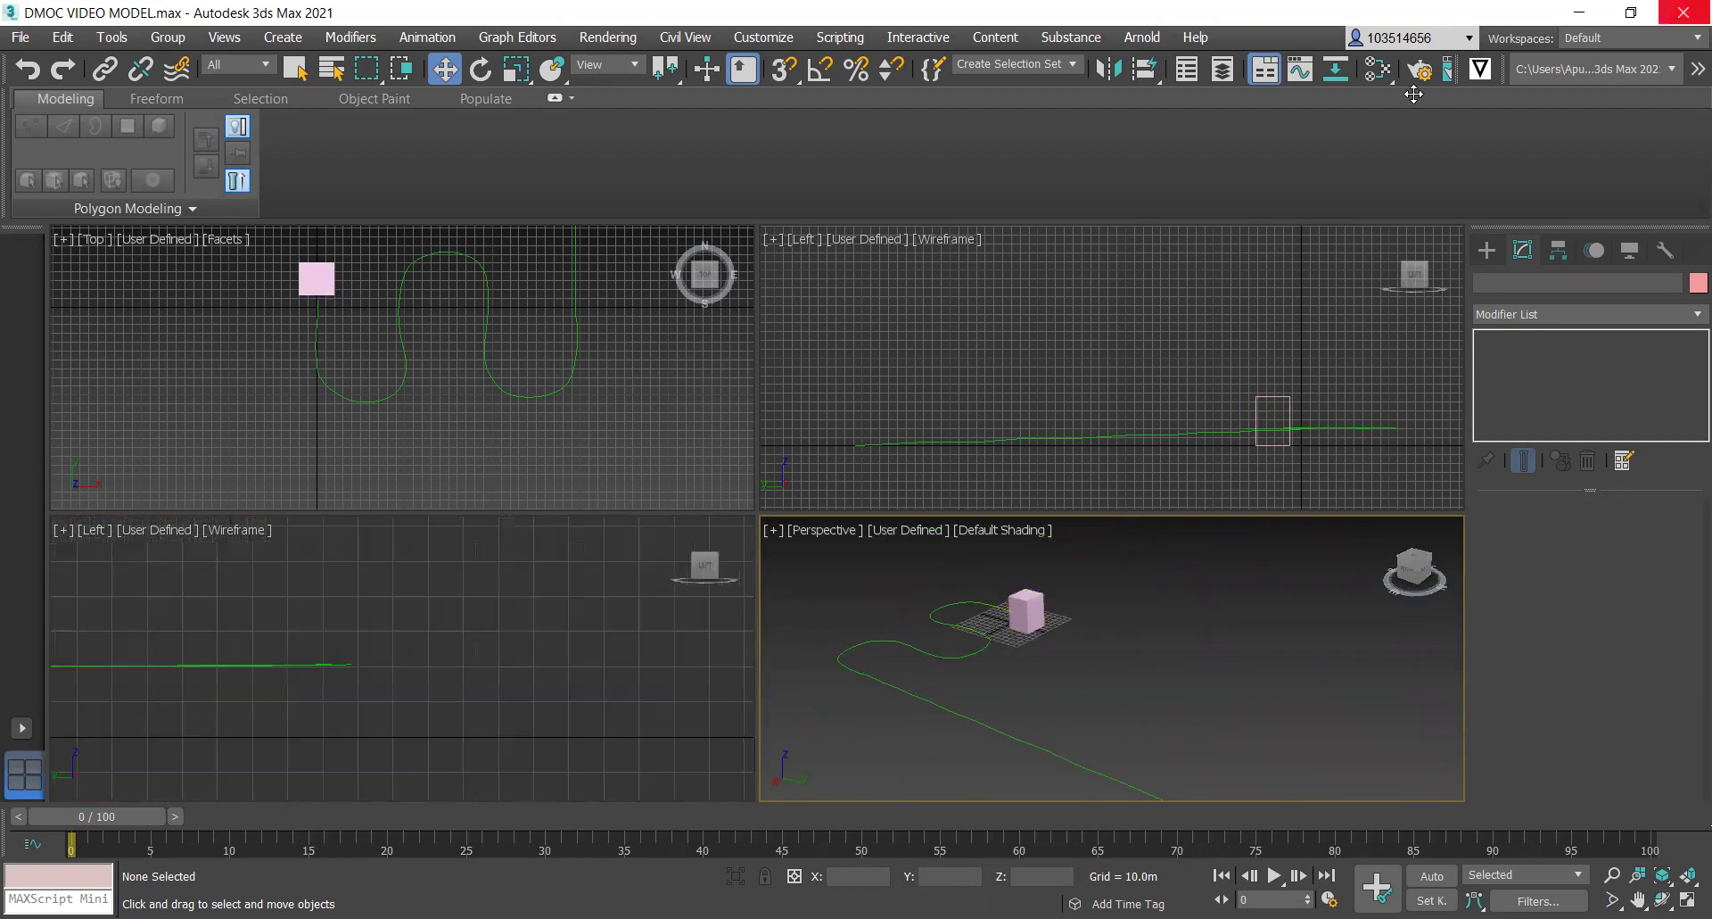
Activate the Line spline tool with both the initial type and the drag type set to Corner.
click(1487, 251)
click(1528, 390)
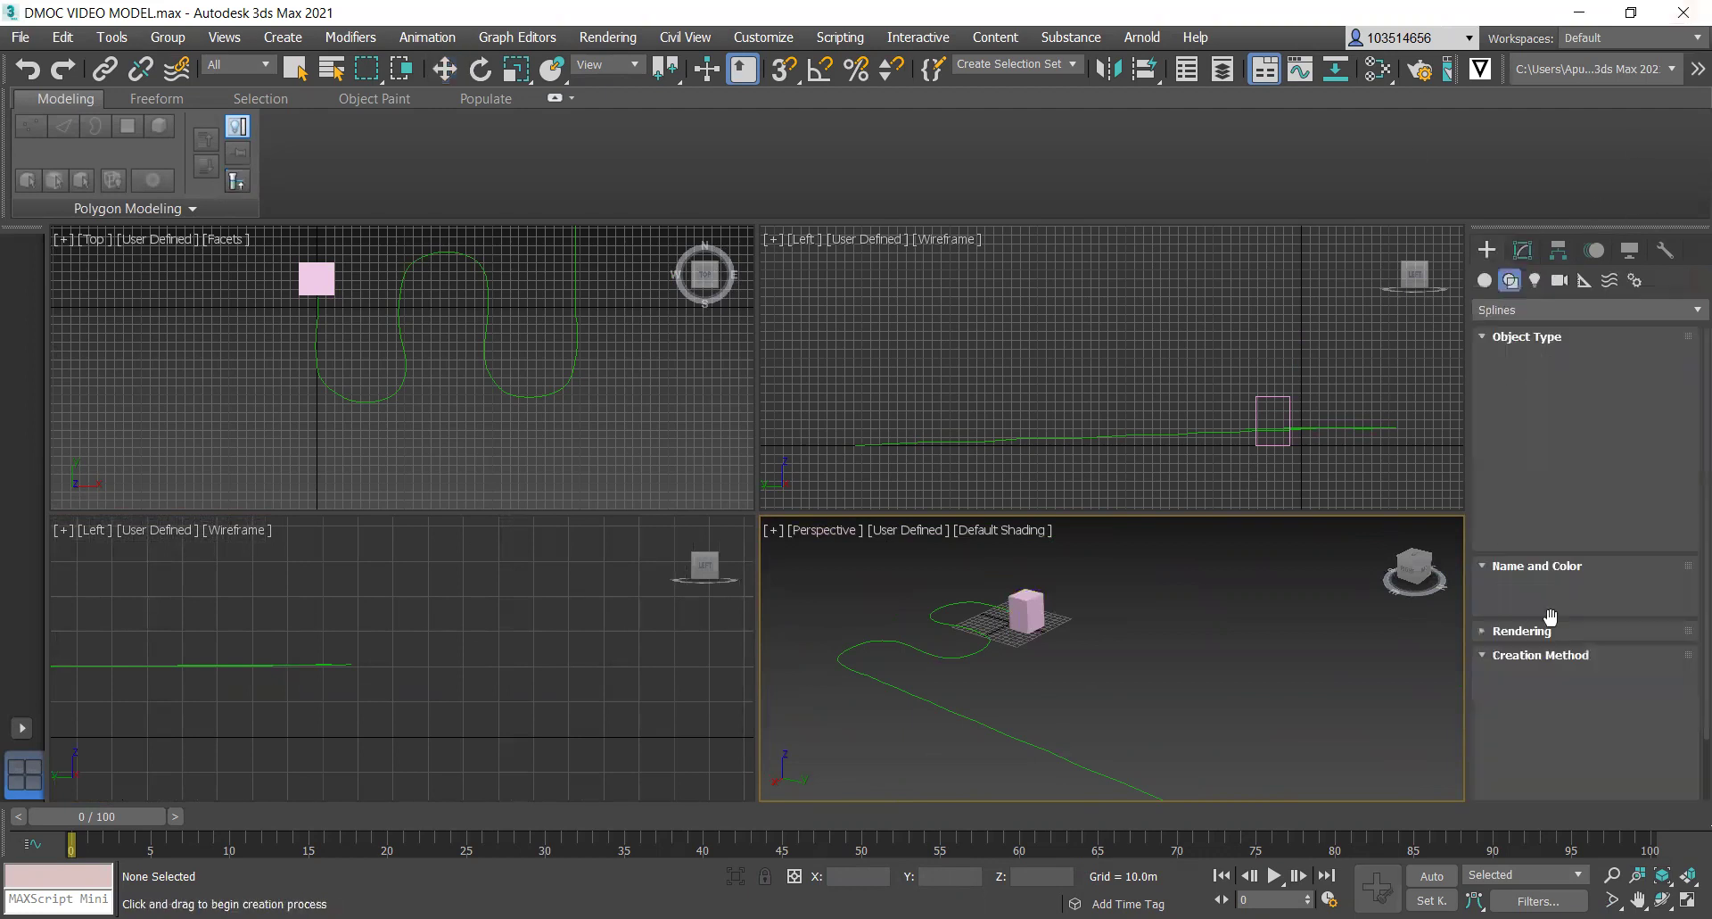
scroll(1587, 580, down, 2)
click(1587, 644)
click(1563, 625)
click(1564, 688)
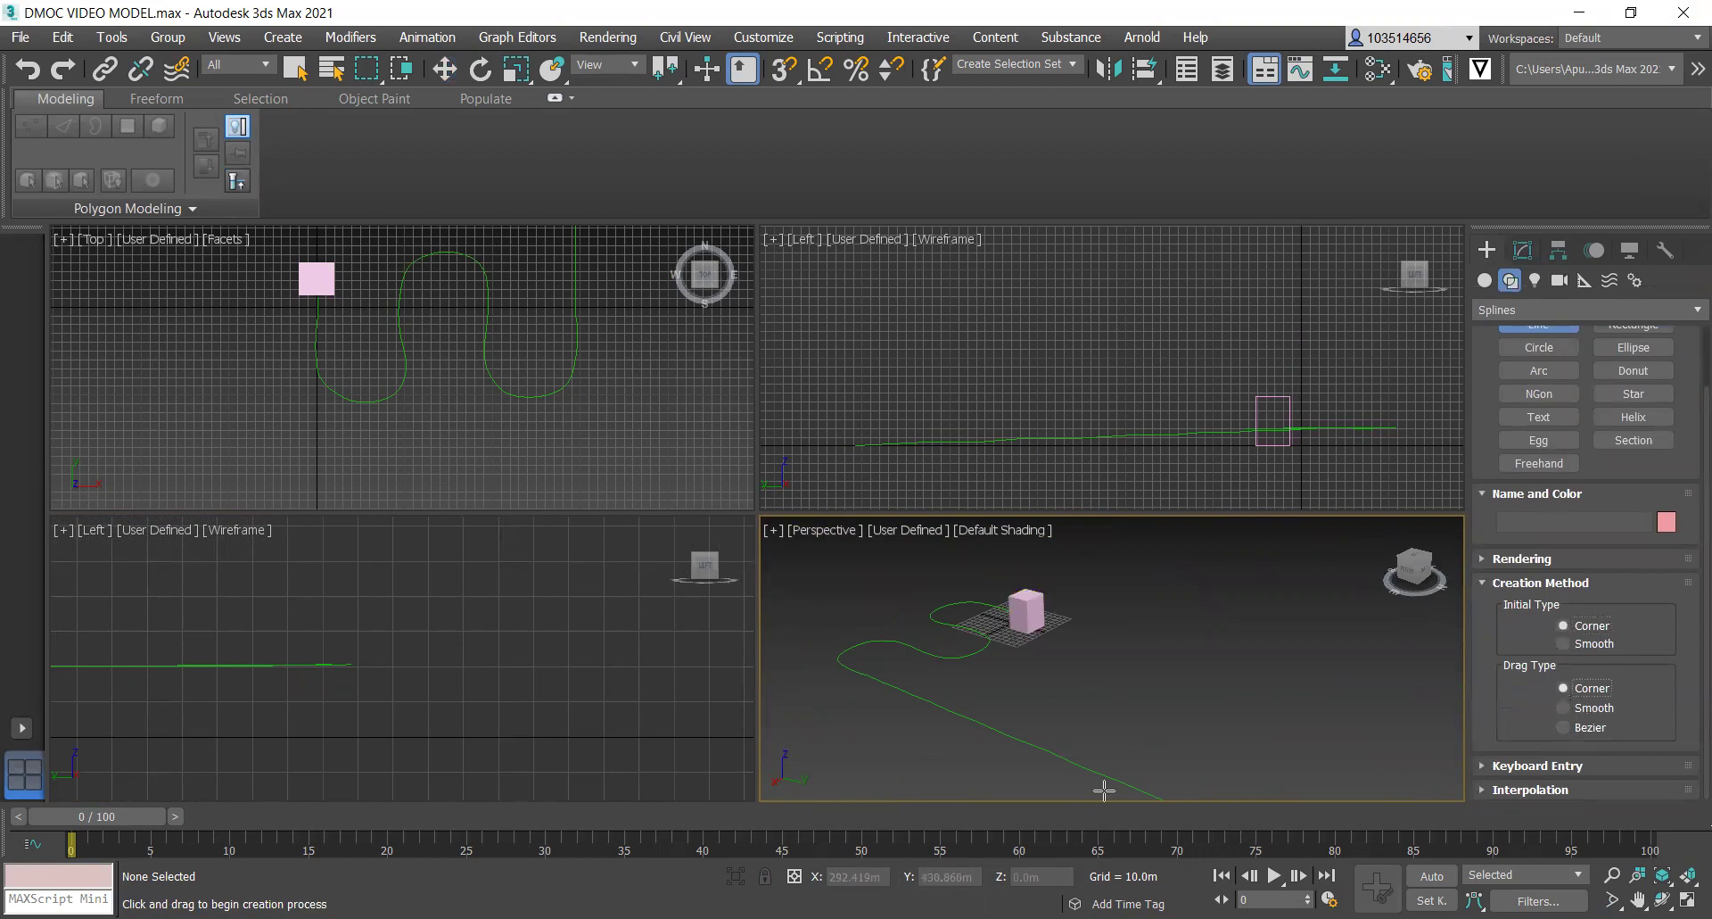
Draw a closed U-shaped channel profile about 13 m wide and 3 m tall in the Left view, beyond the path's end.
scroll(436, 666, up, 2)
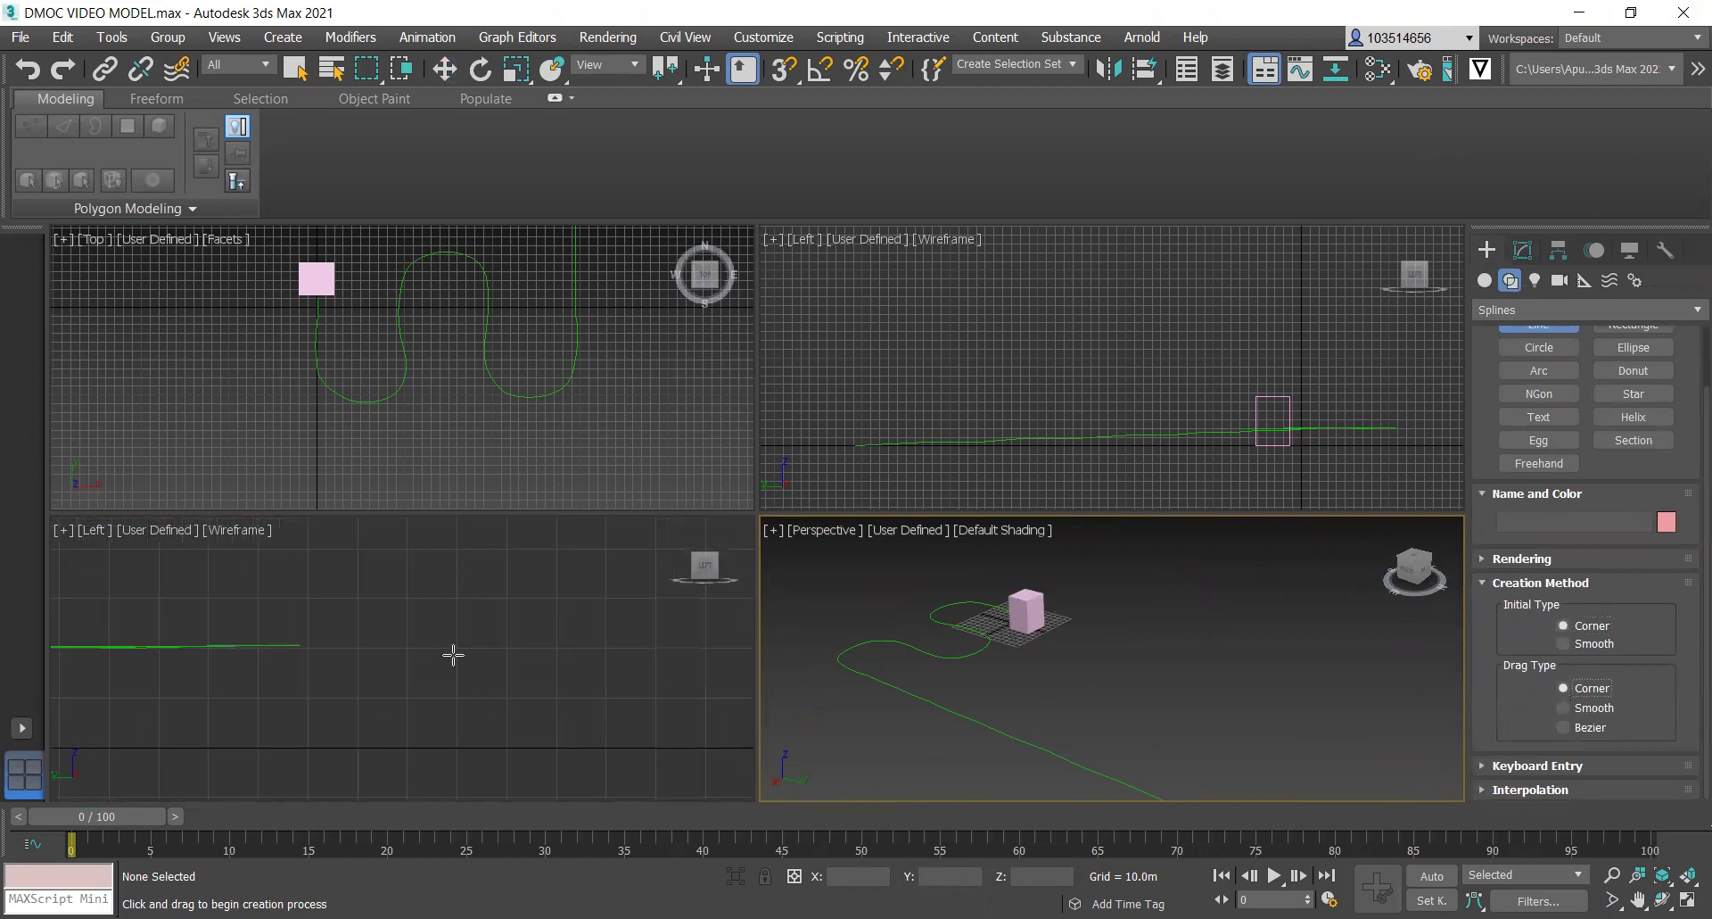
scroll(447, 658, up, 1)
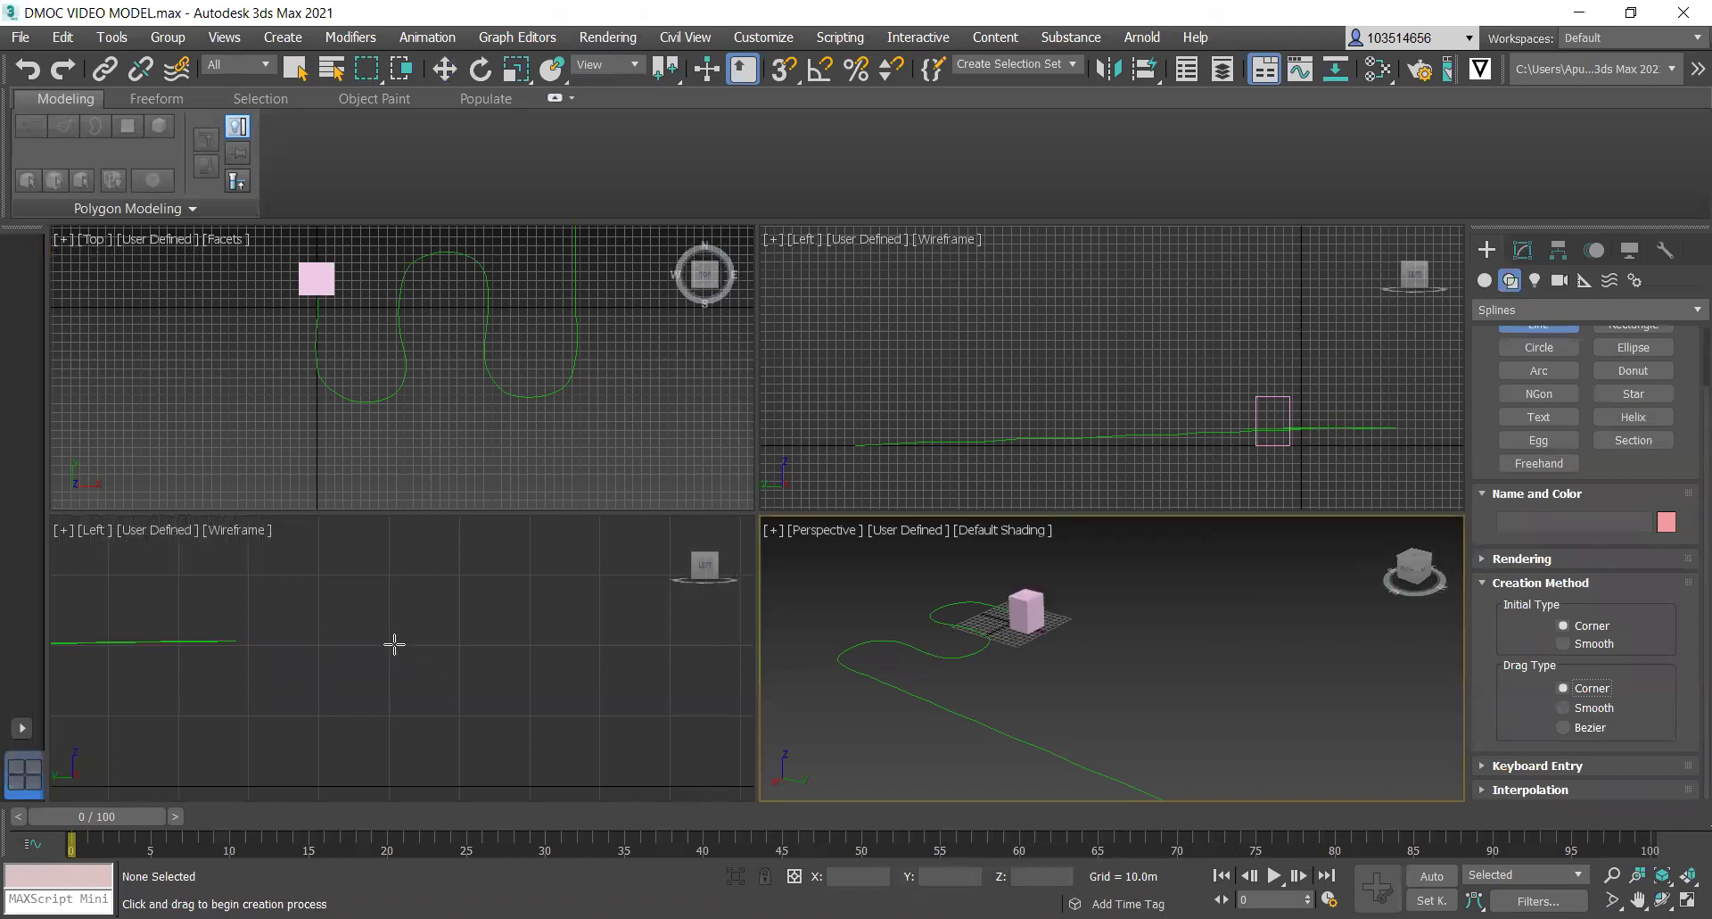
click(387, 646)
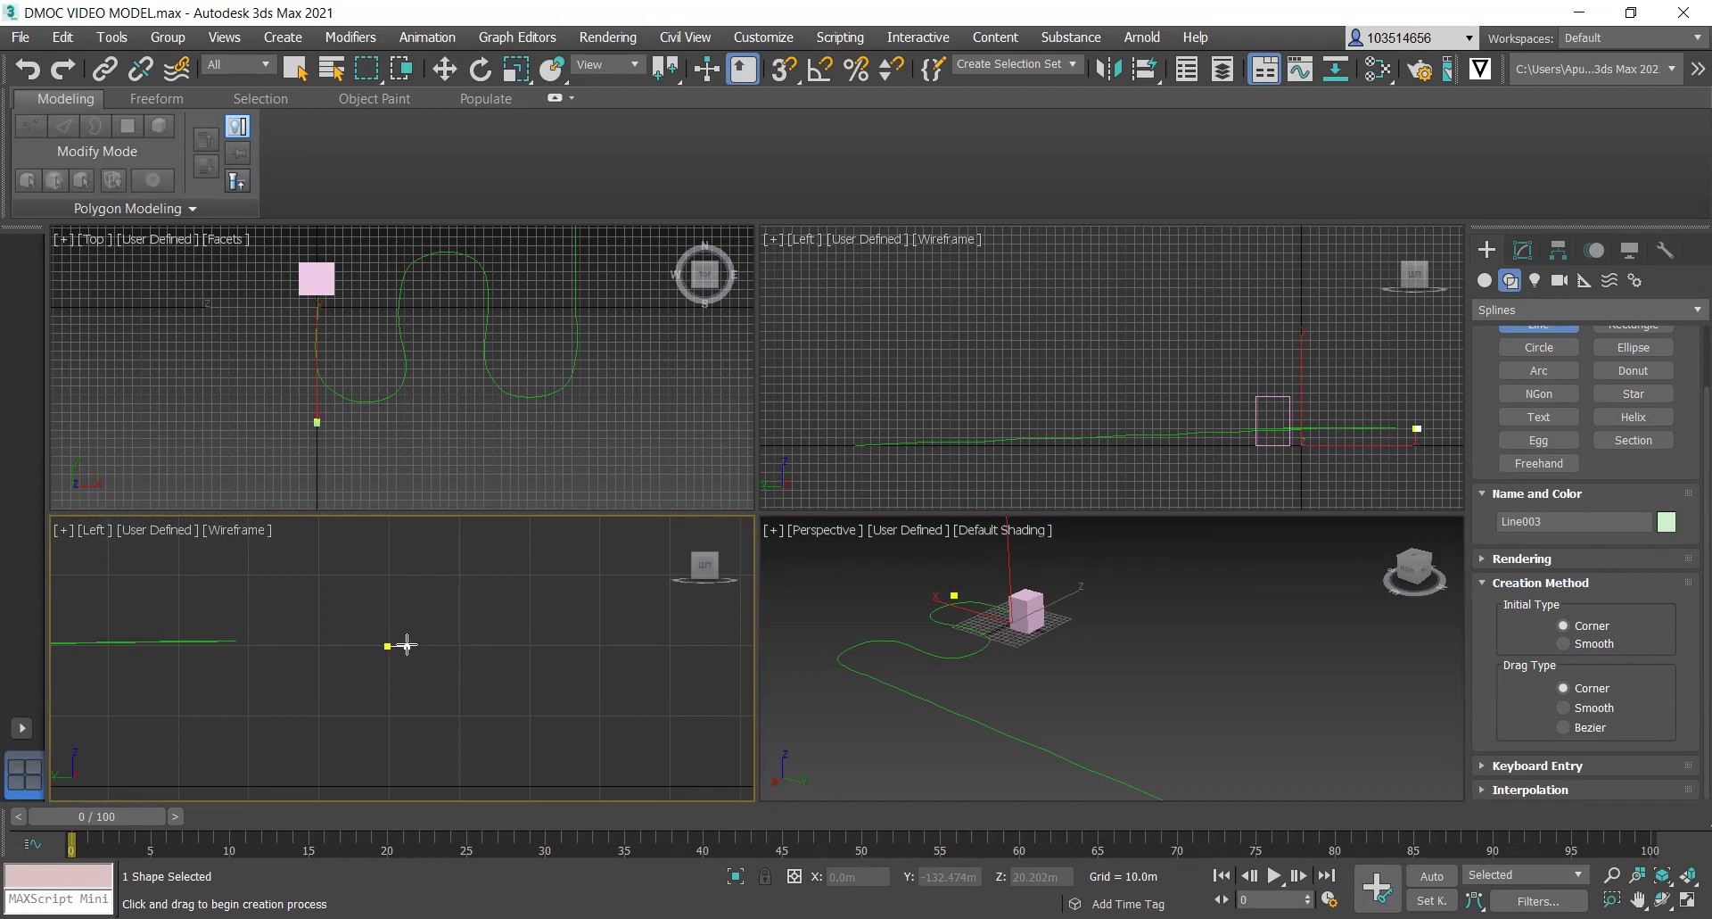
click(387, 669)
scroll(419, 644, up, 2)
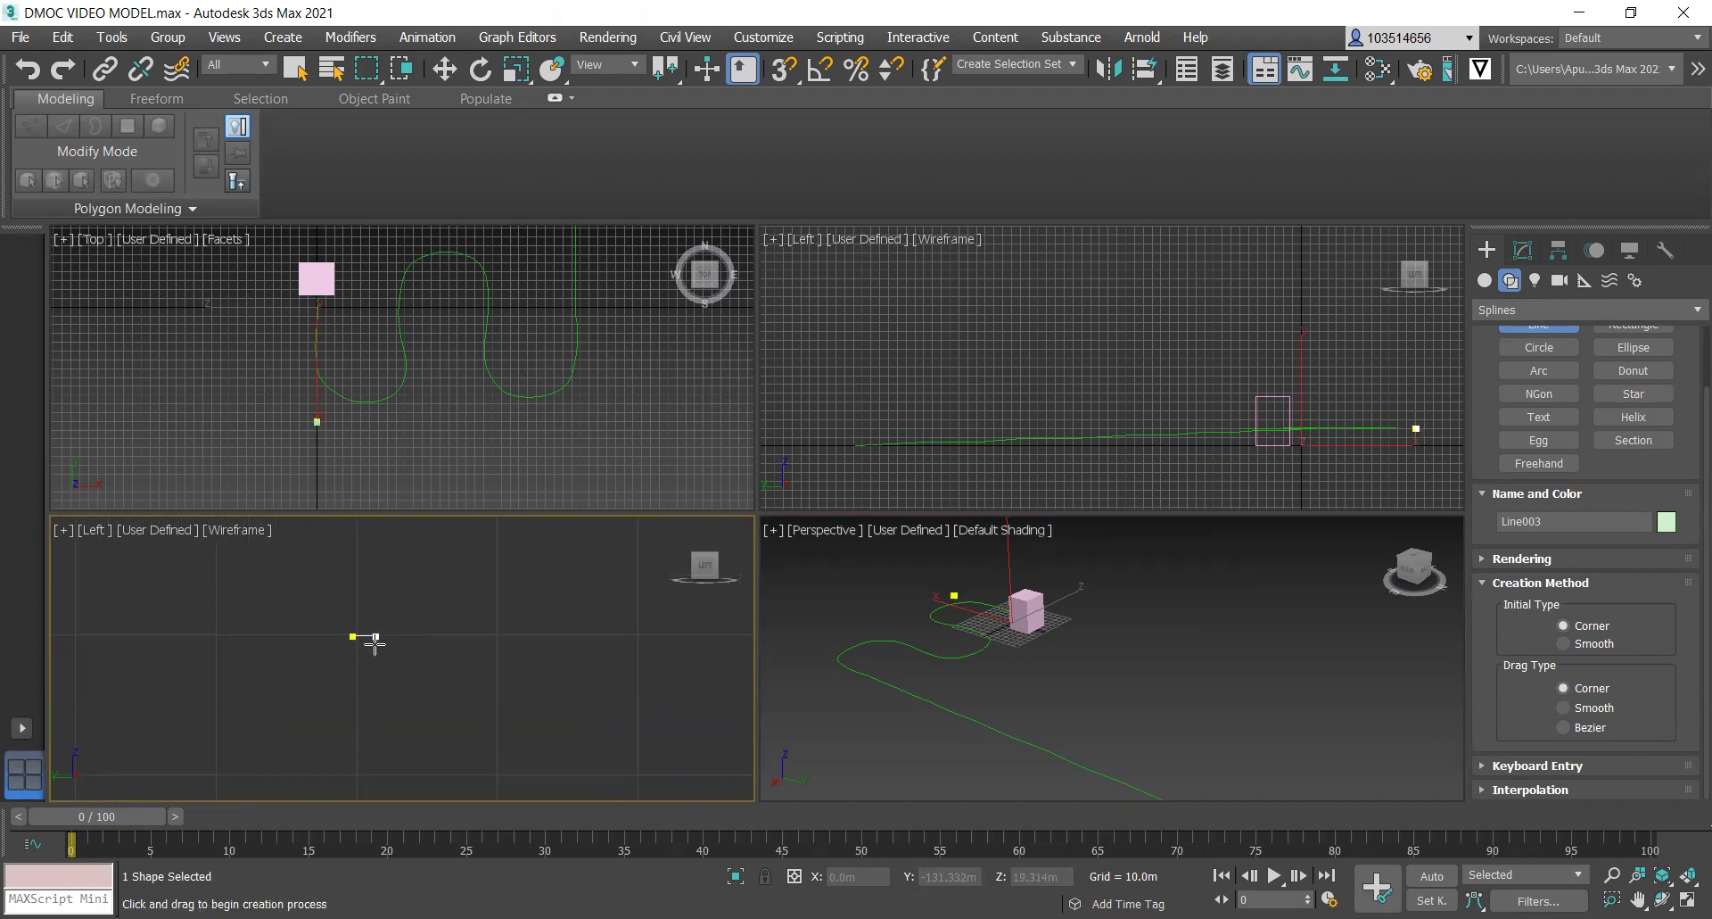
click(379, 635)
click(378, 663)
click(523, 664)
click(537, 641)
click(537, 677)
click(353, 678)
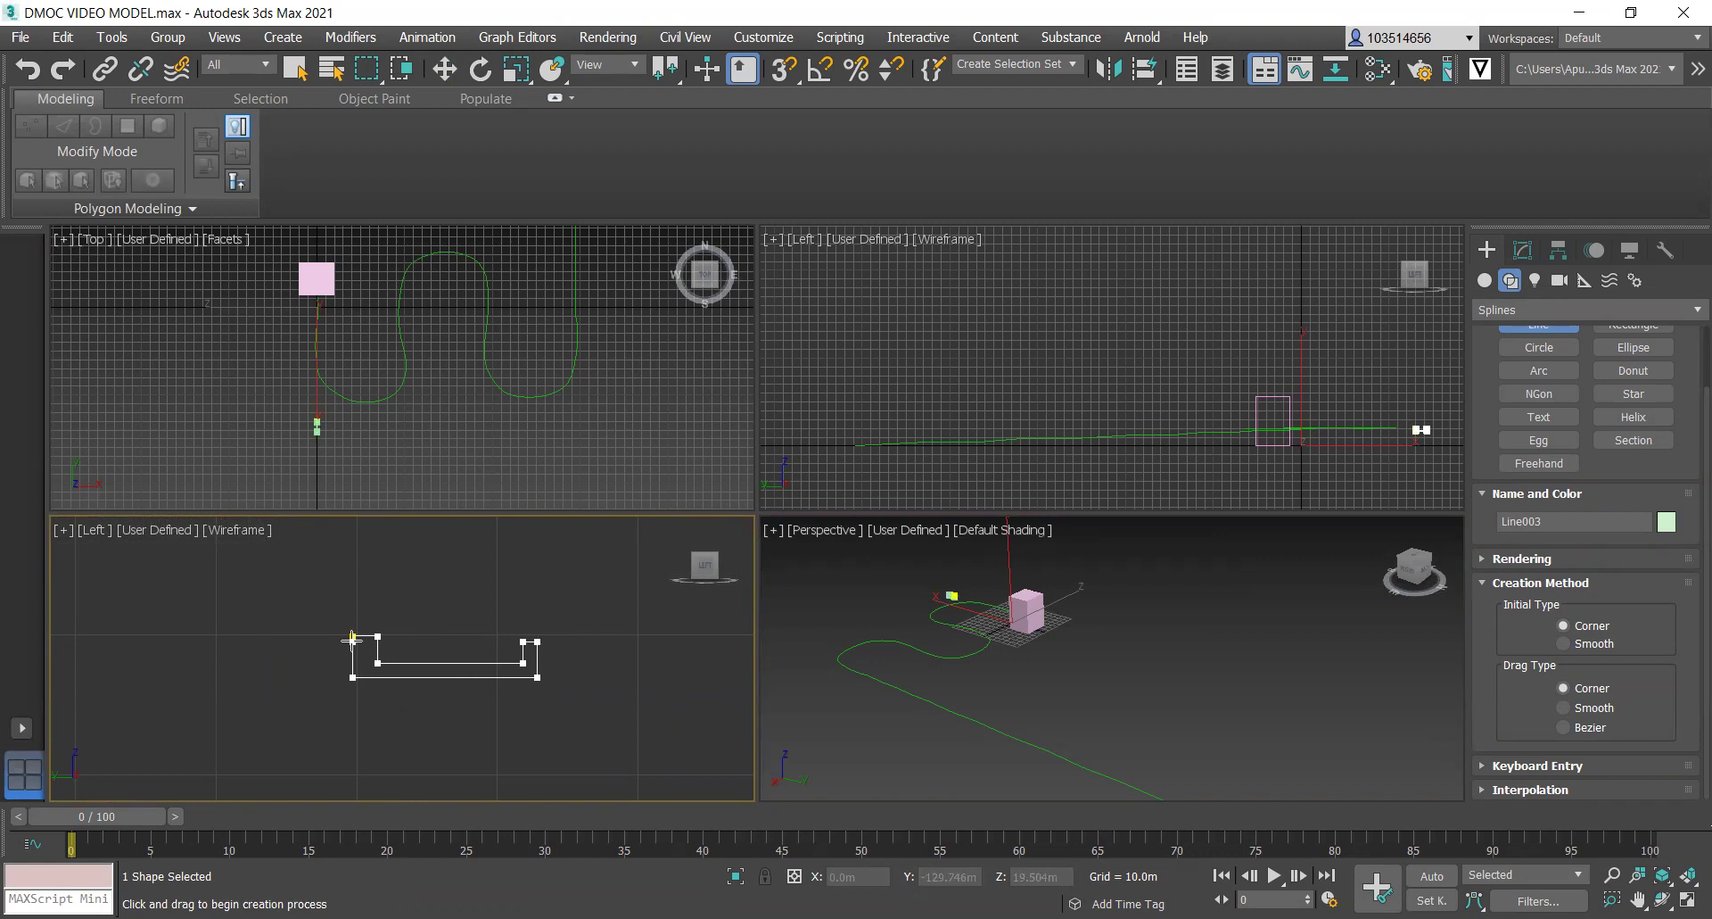
click(354, 638)
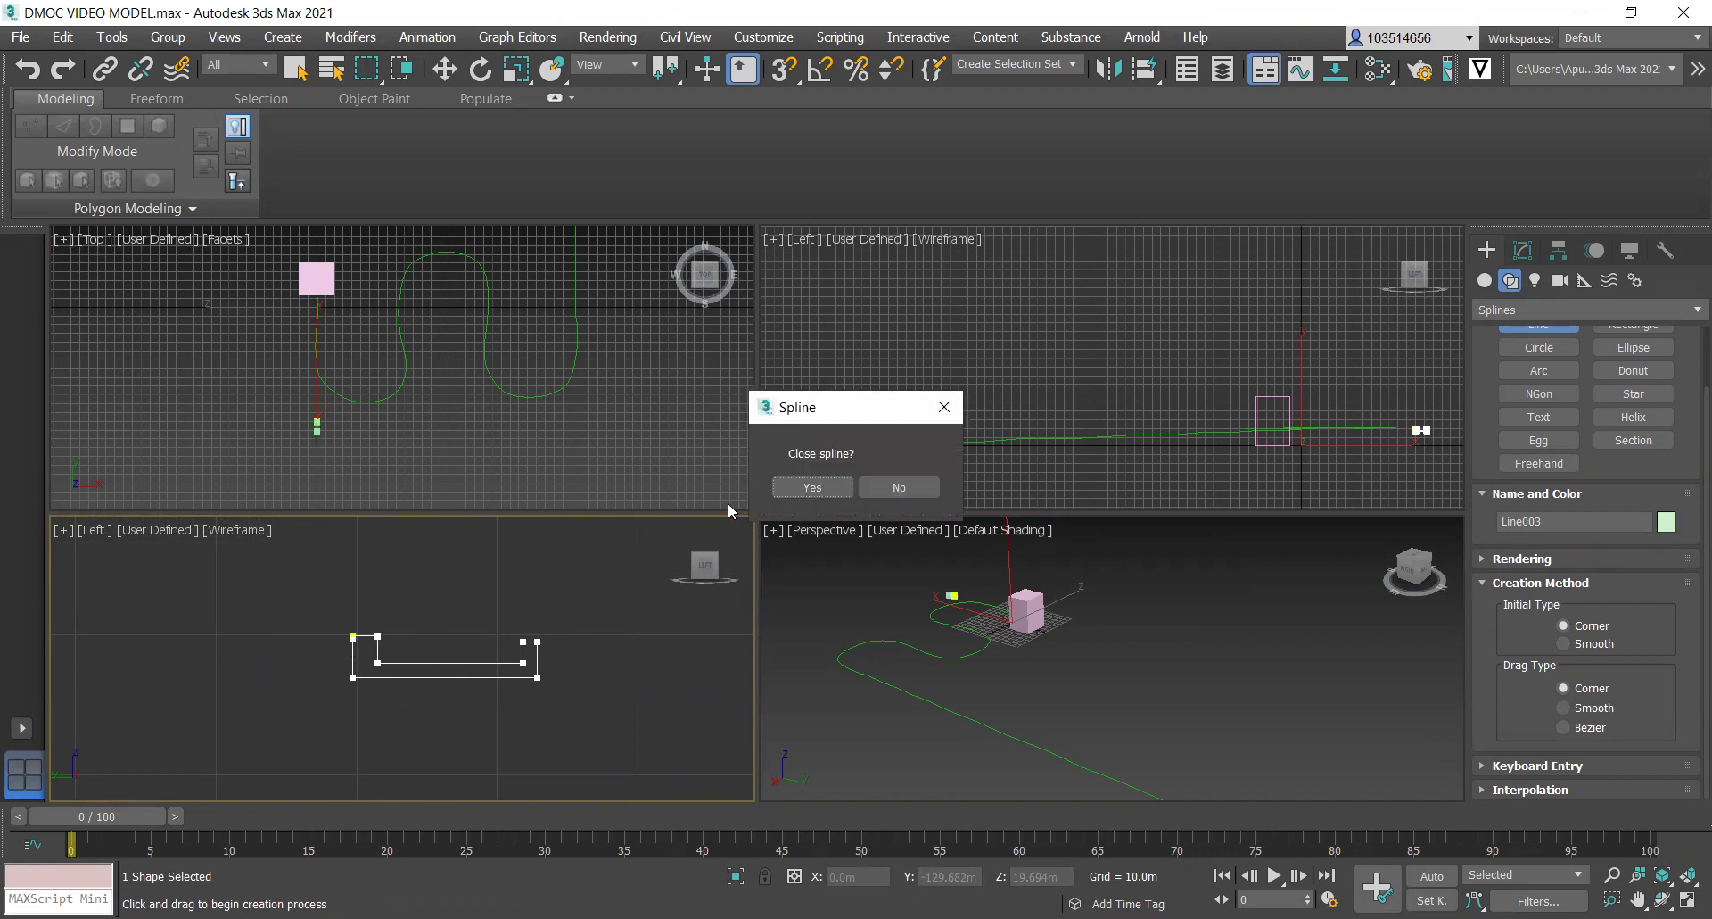
click(809, 487)
scroll(446, 673, up, 3)
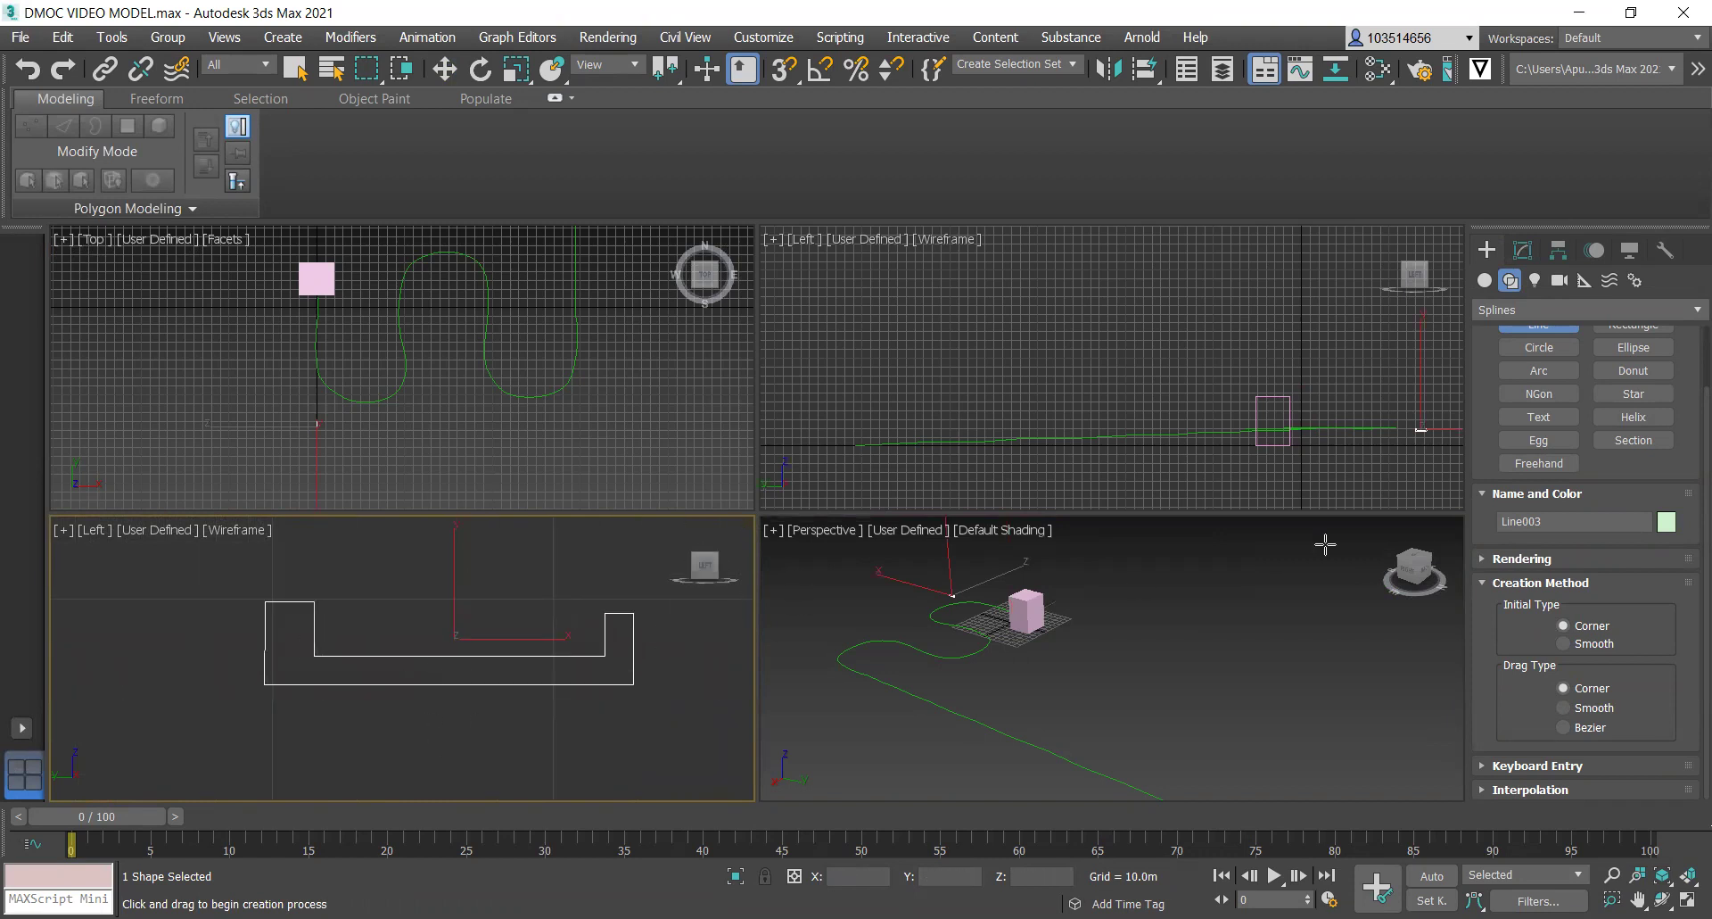
right_click(492, 690)
Move the left wall's outer segment inward at segment level to make that wall of the profile thinner.
scroll(1618, 376, up, 2)
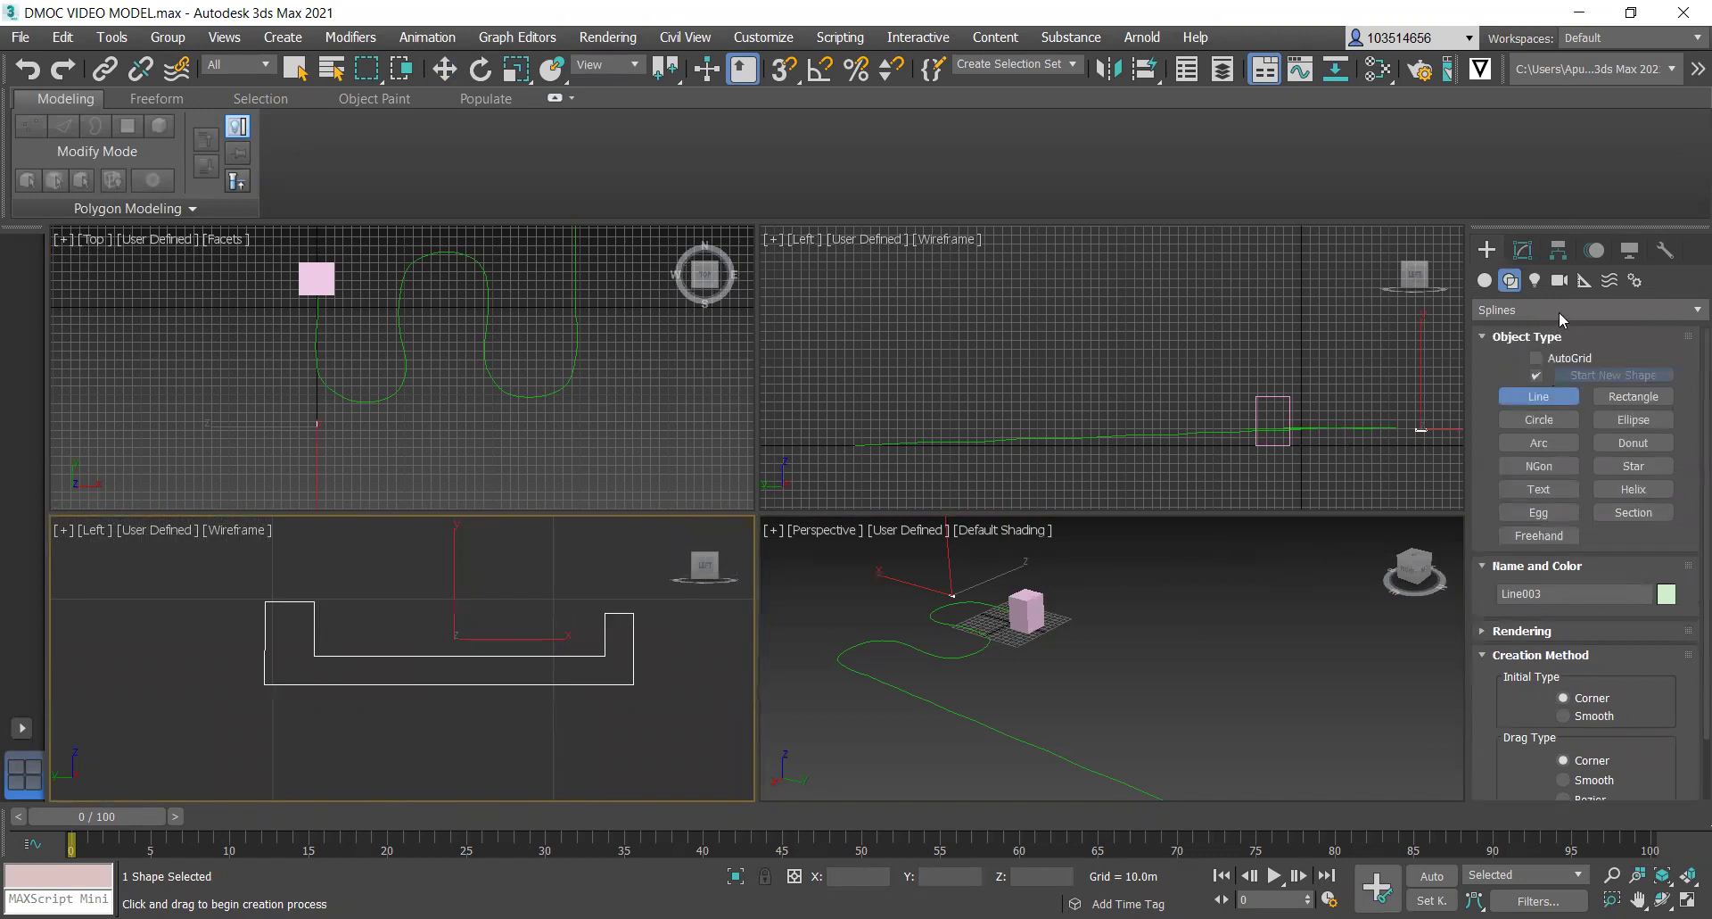
click(1524, 250)
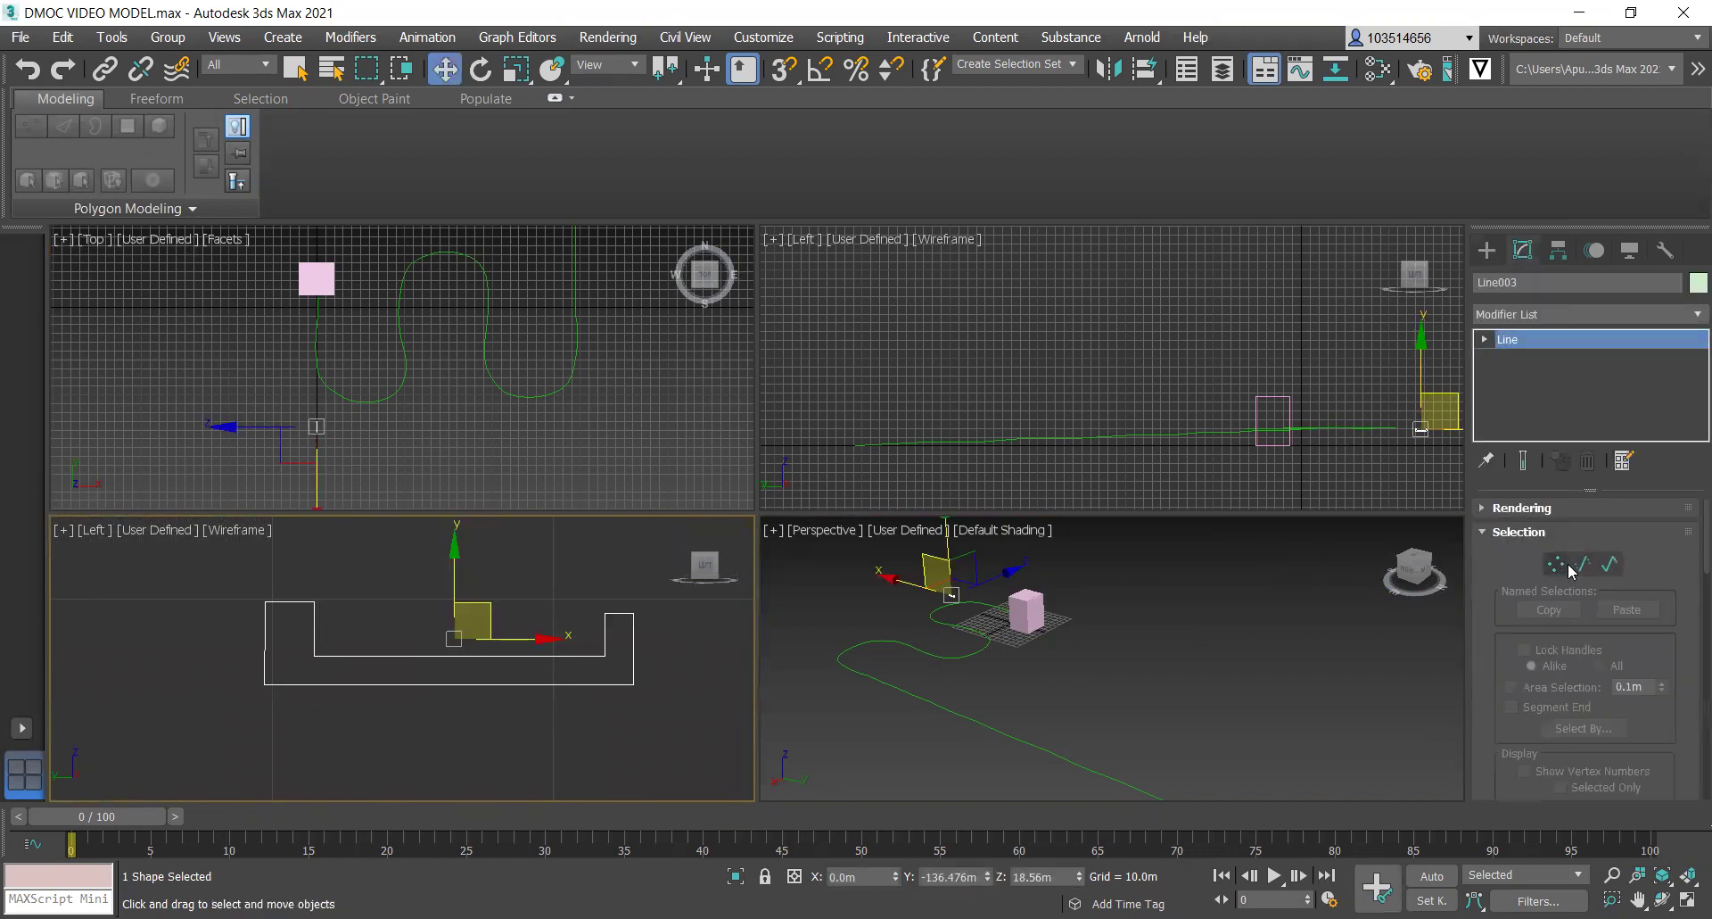
click(1582, 563)
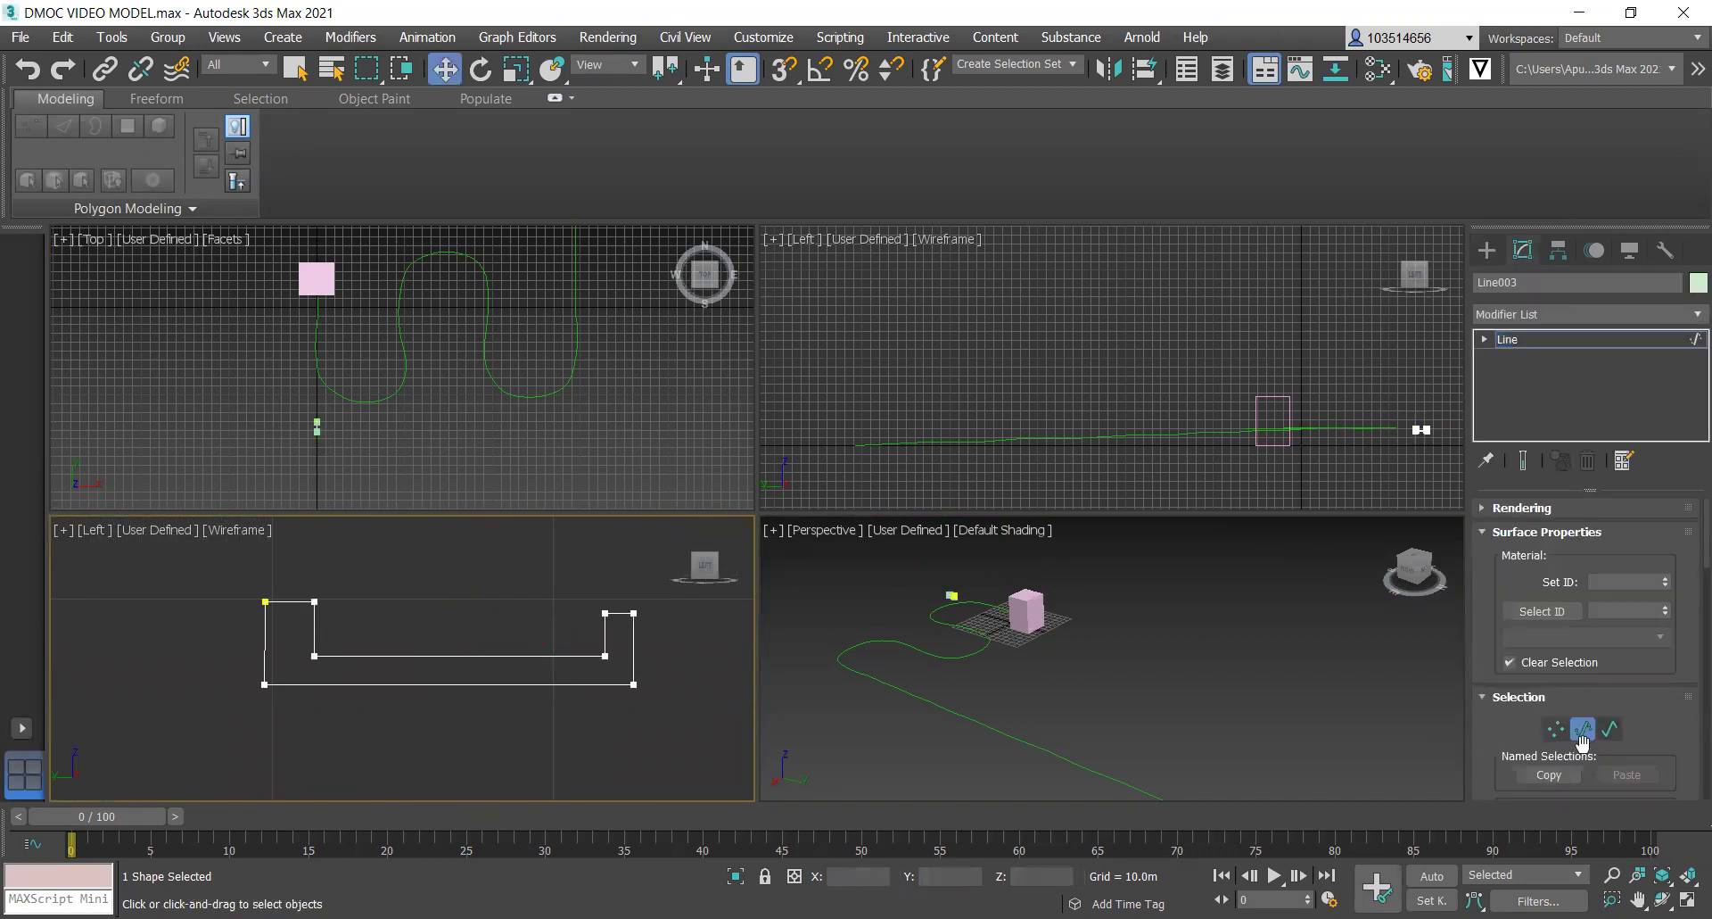
scroll(321, 638, up, 2)
click(239, 617)
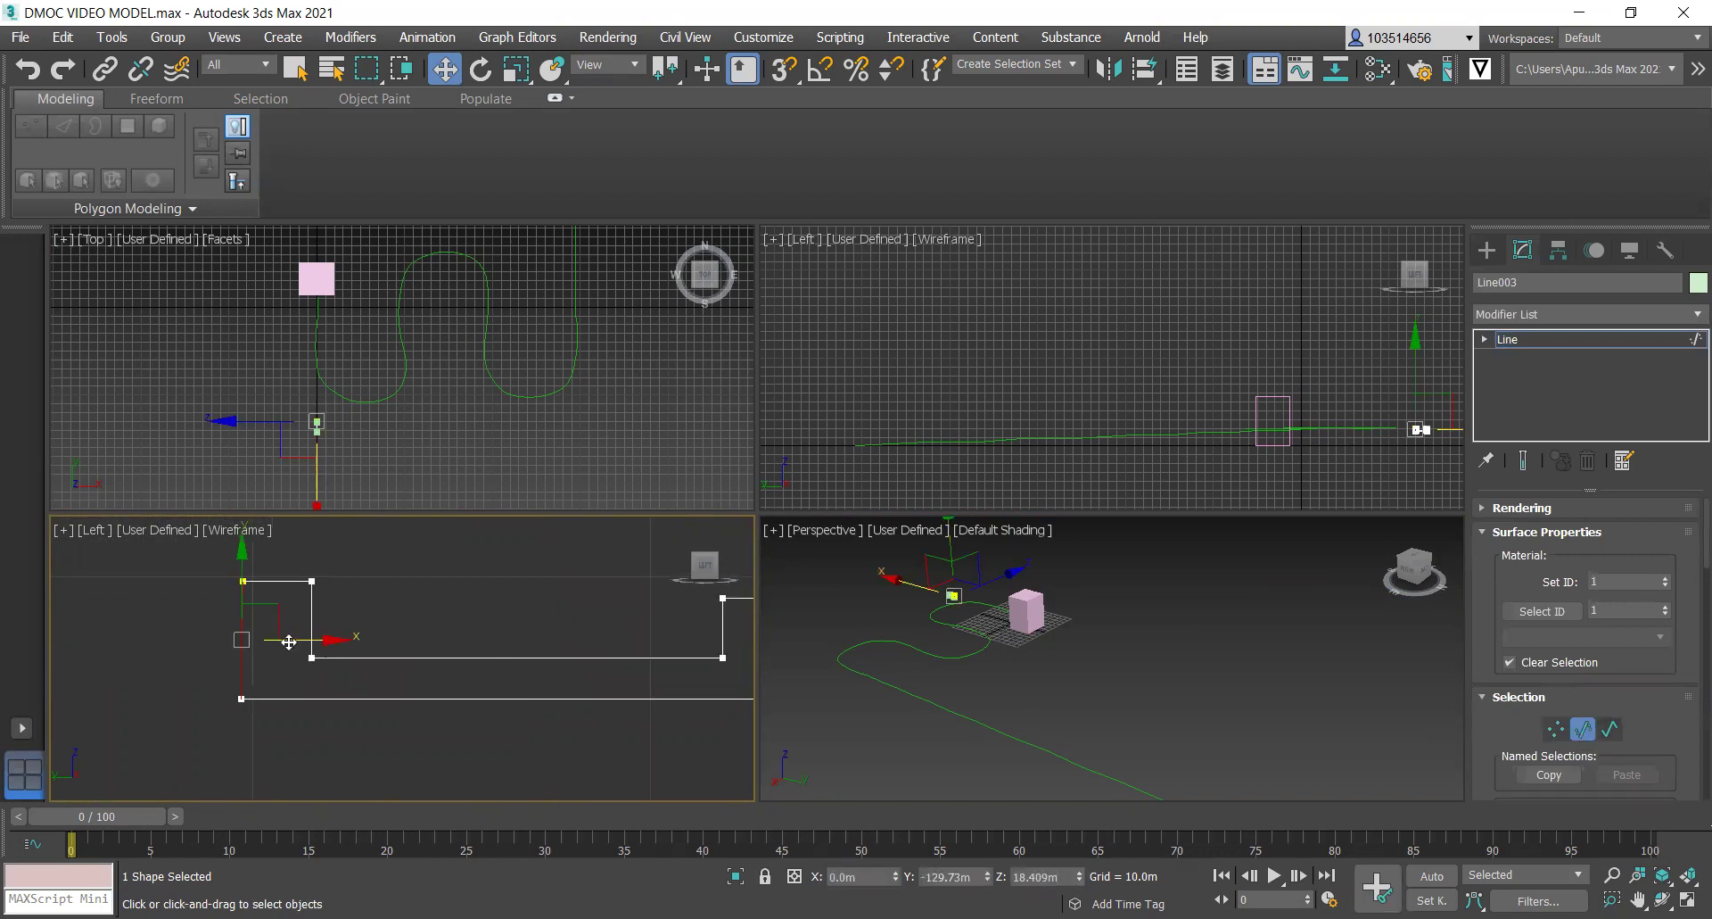
drag(289, 637, 323, 637)
scroll(259, 606, down, 2)
scroll(497, 622, up, 1)
Raise the top segment of the profile's right wall to about the left wall's height, and finish segment editing.
click(502, 598)
drag(504, 569, 505, 560)
click(516, 630)
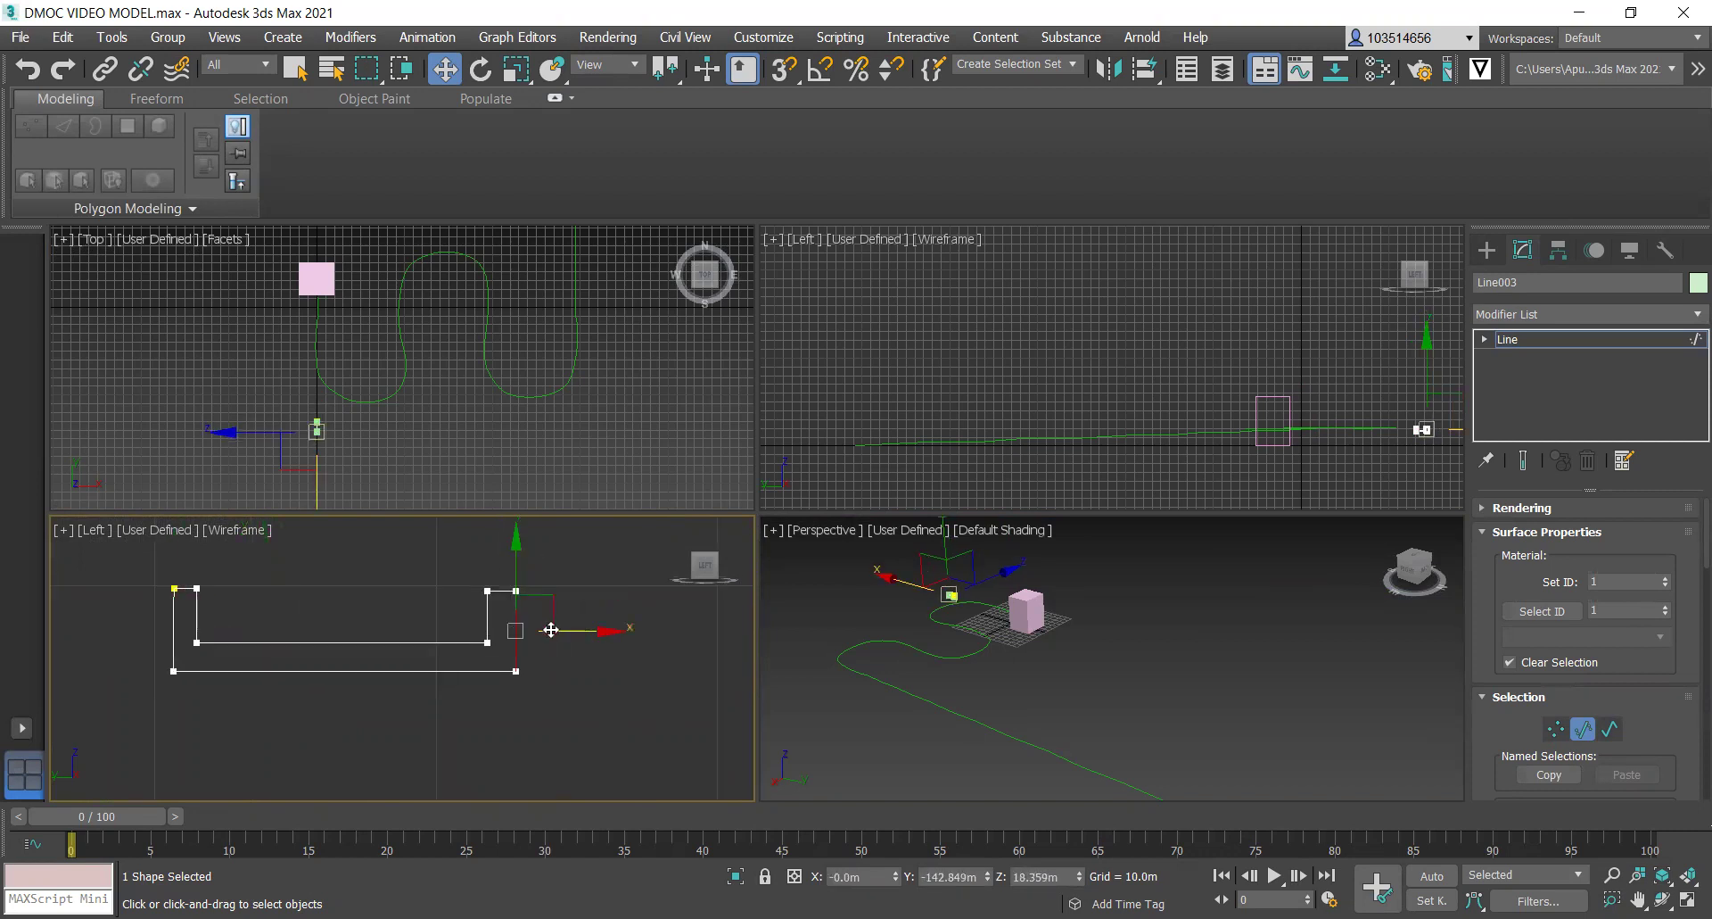
click(417, 649)
scroll(370, 658, down, 3)
scroll(368, 660, up, 2)
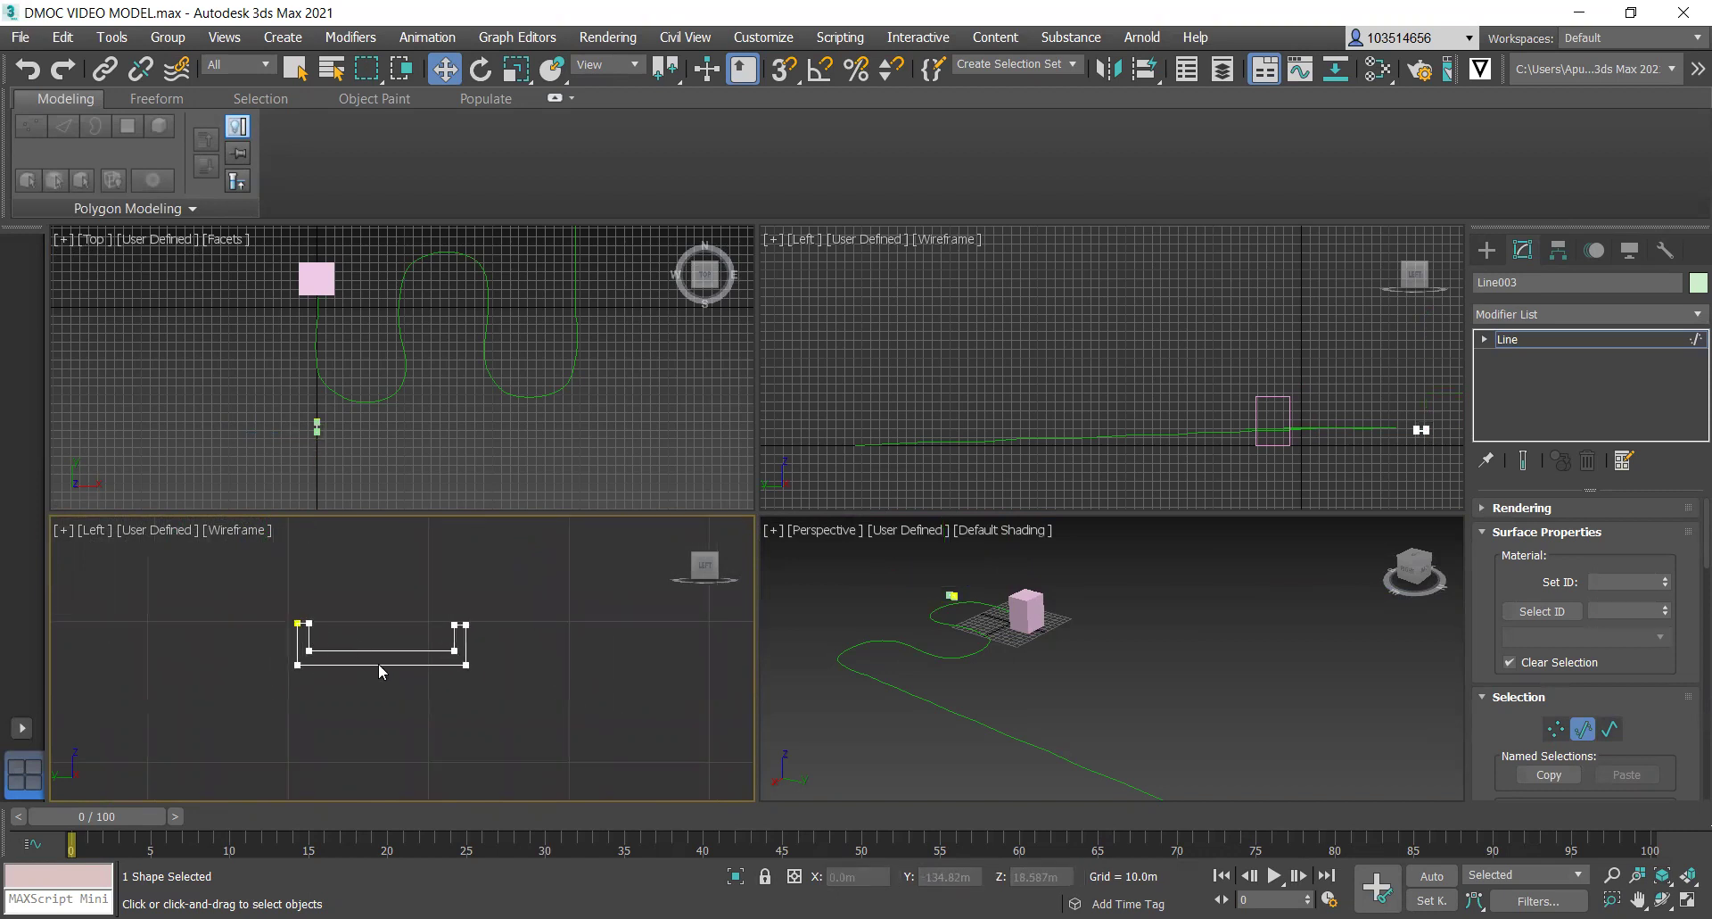
click(1488, 251)
click(1174, 726)
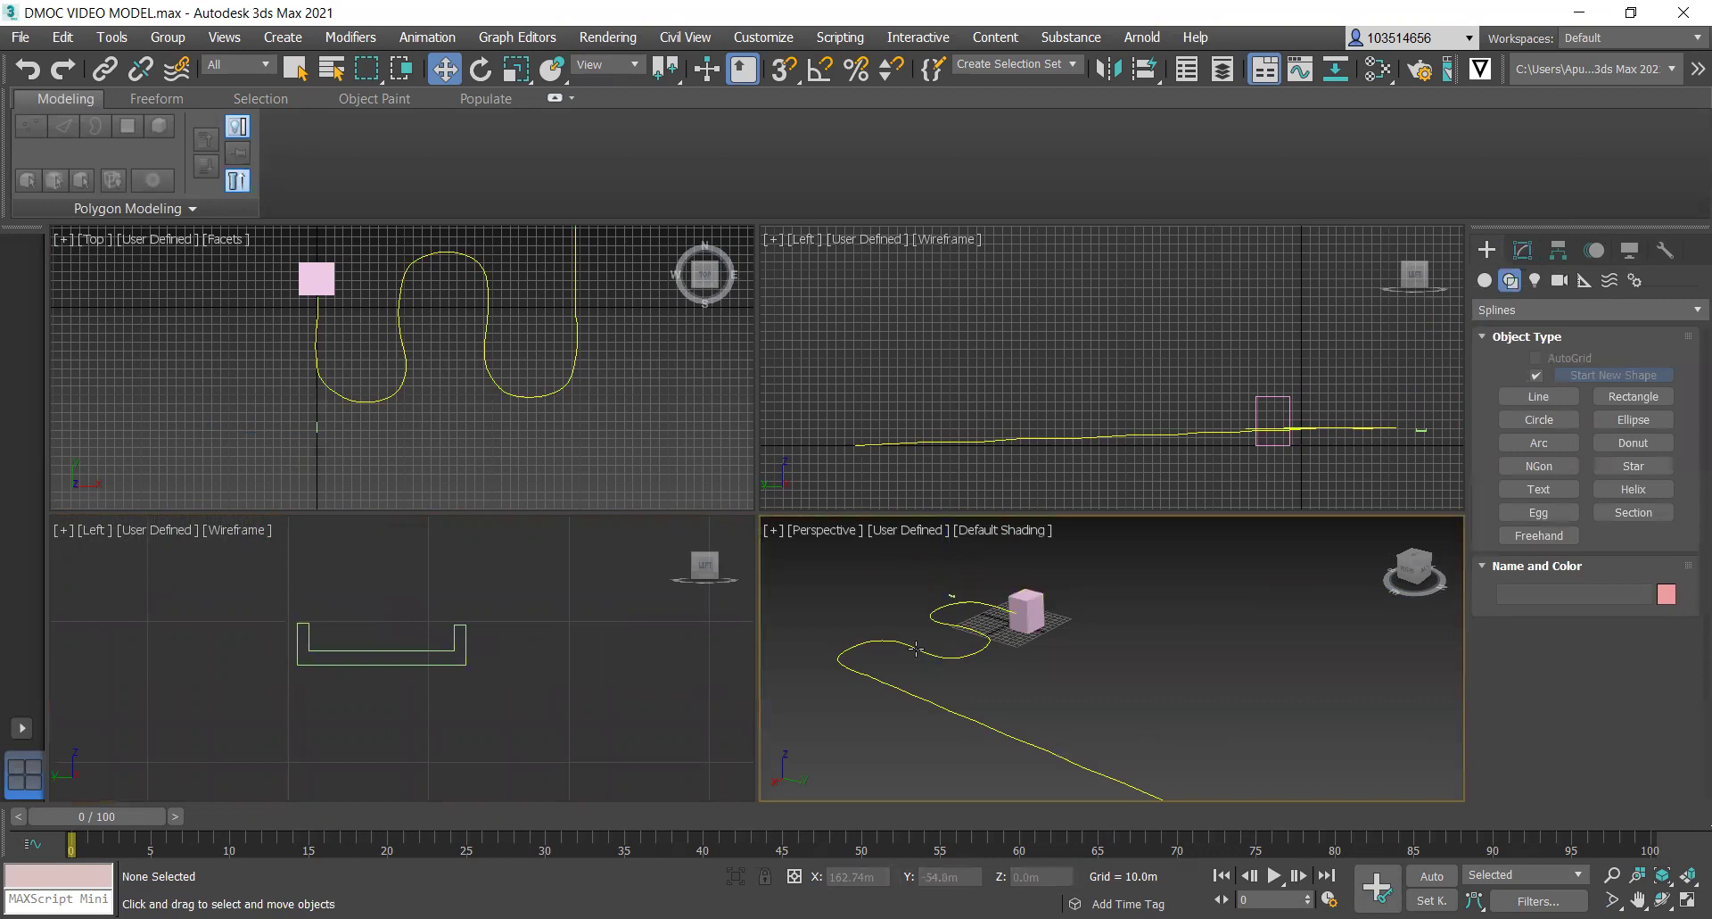
Loft the U-shaped profile as an instance along the winding path line, using the Loft compound object.
click(916, 649)
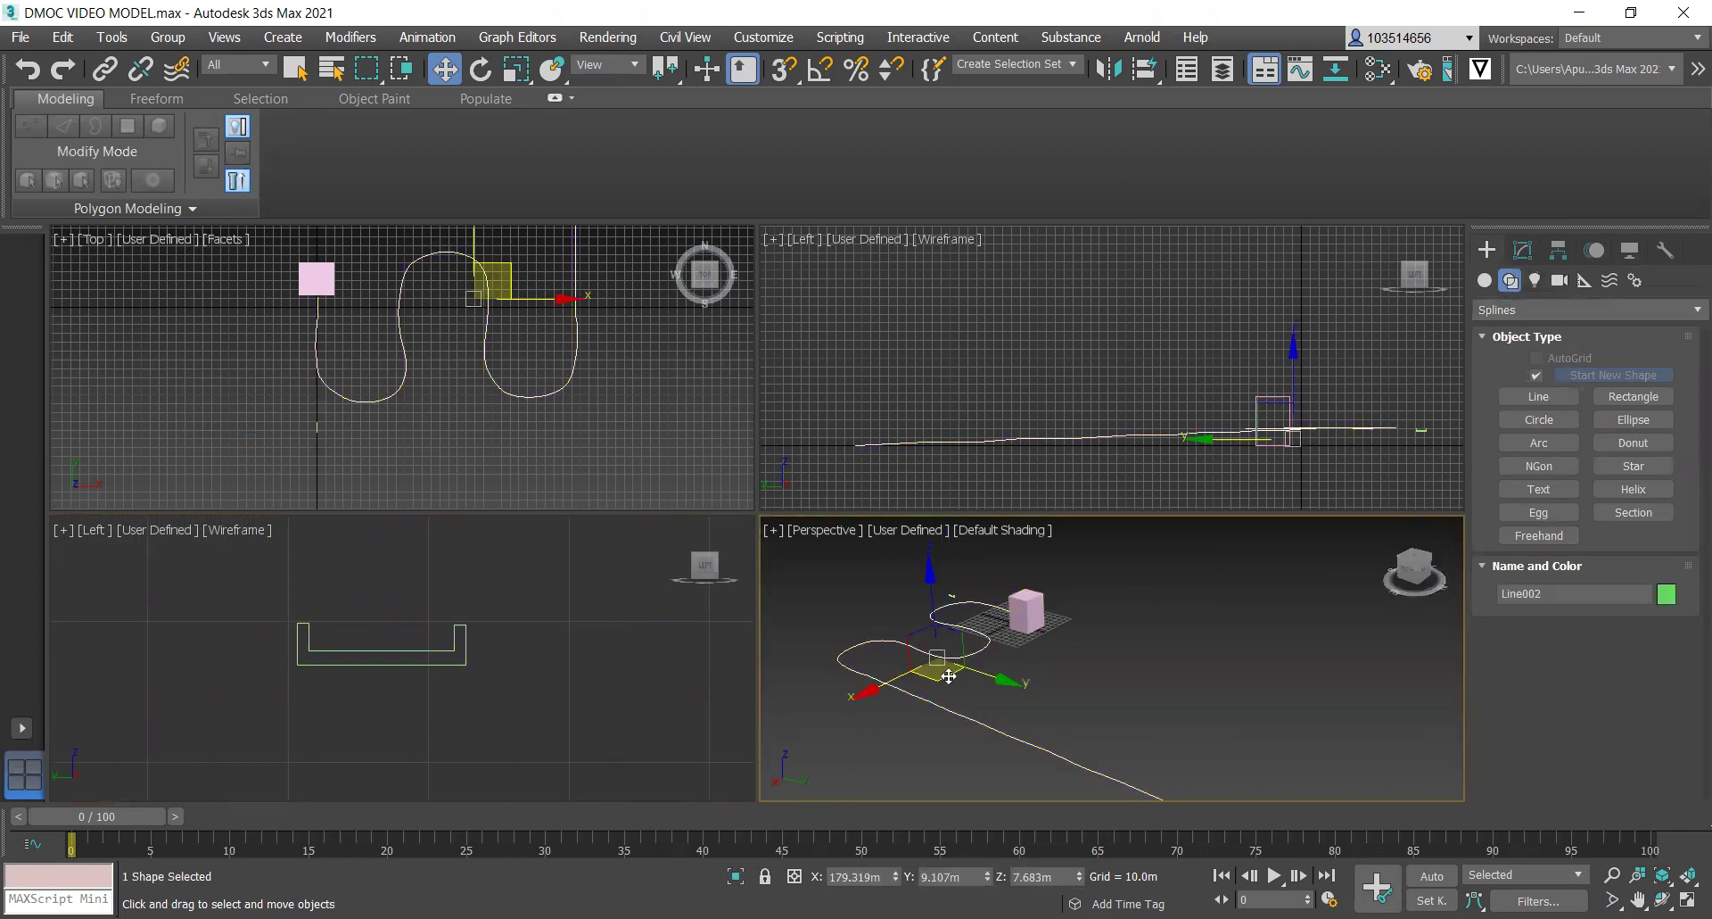
click(1486, 281)
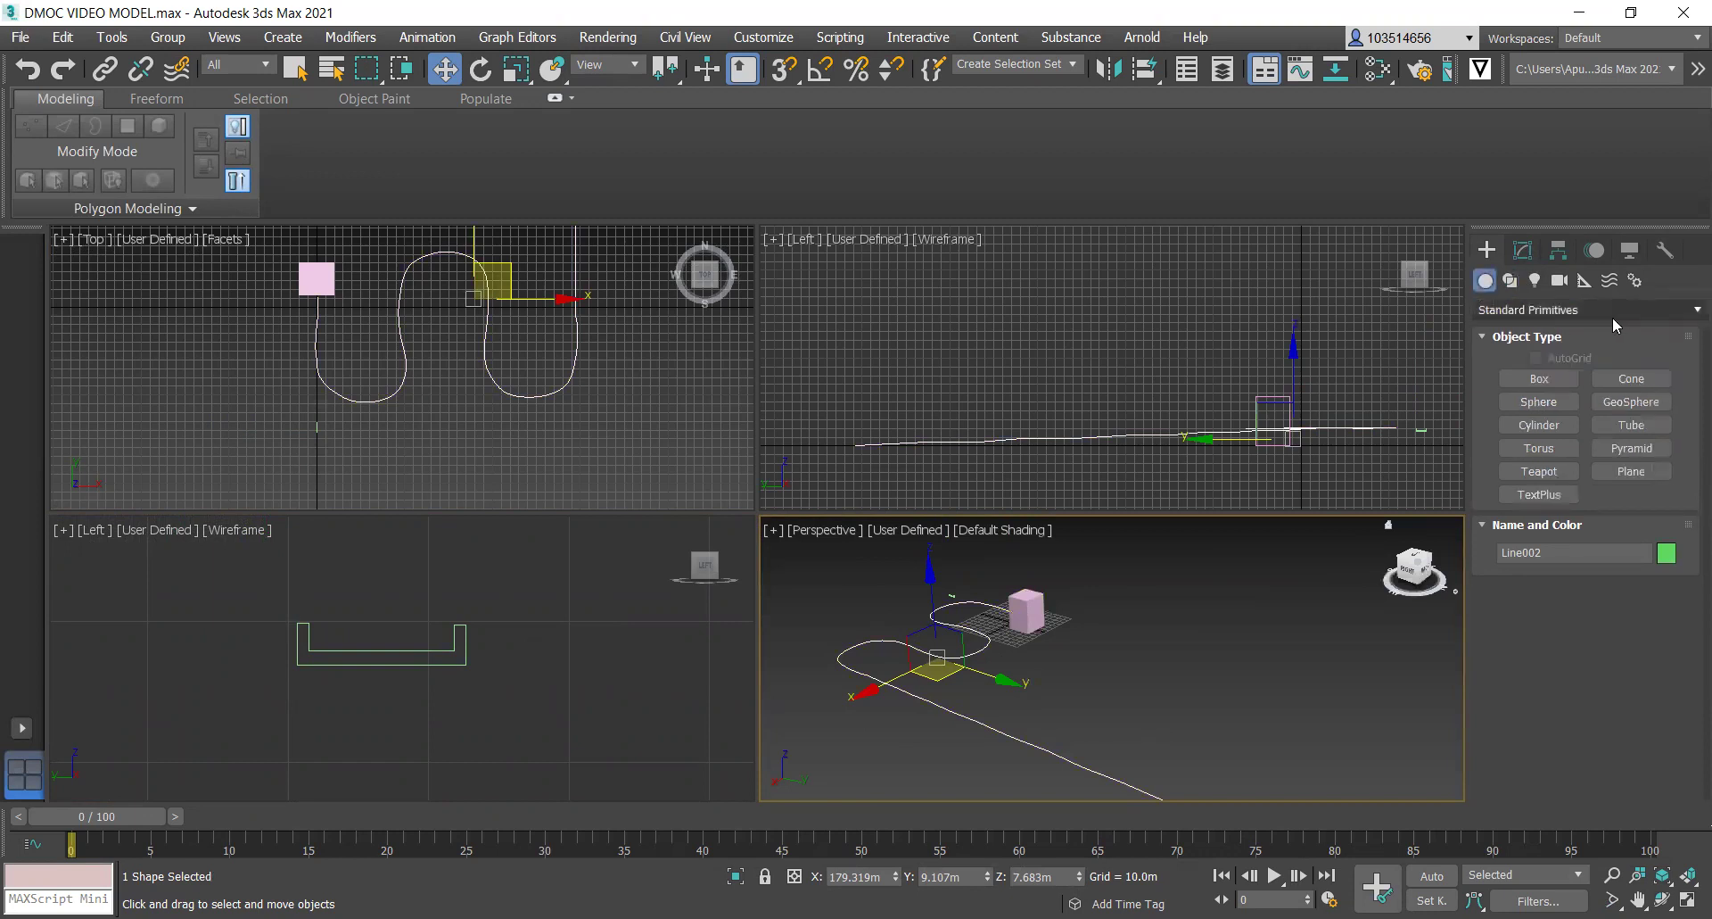
click(1591, 308)
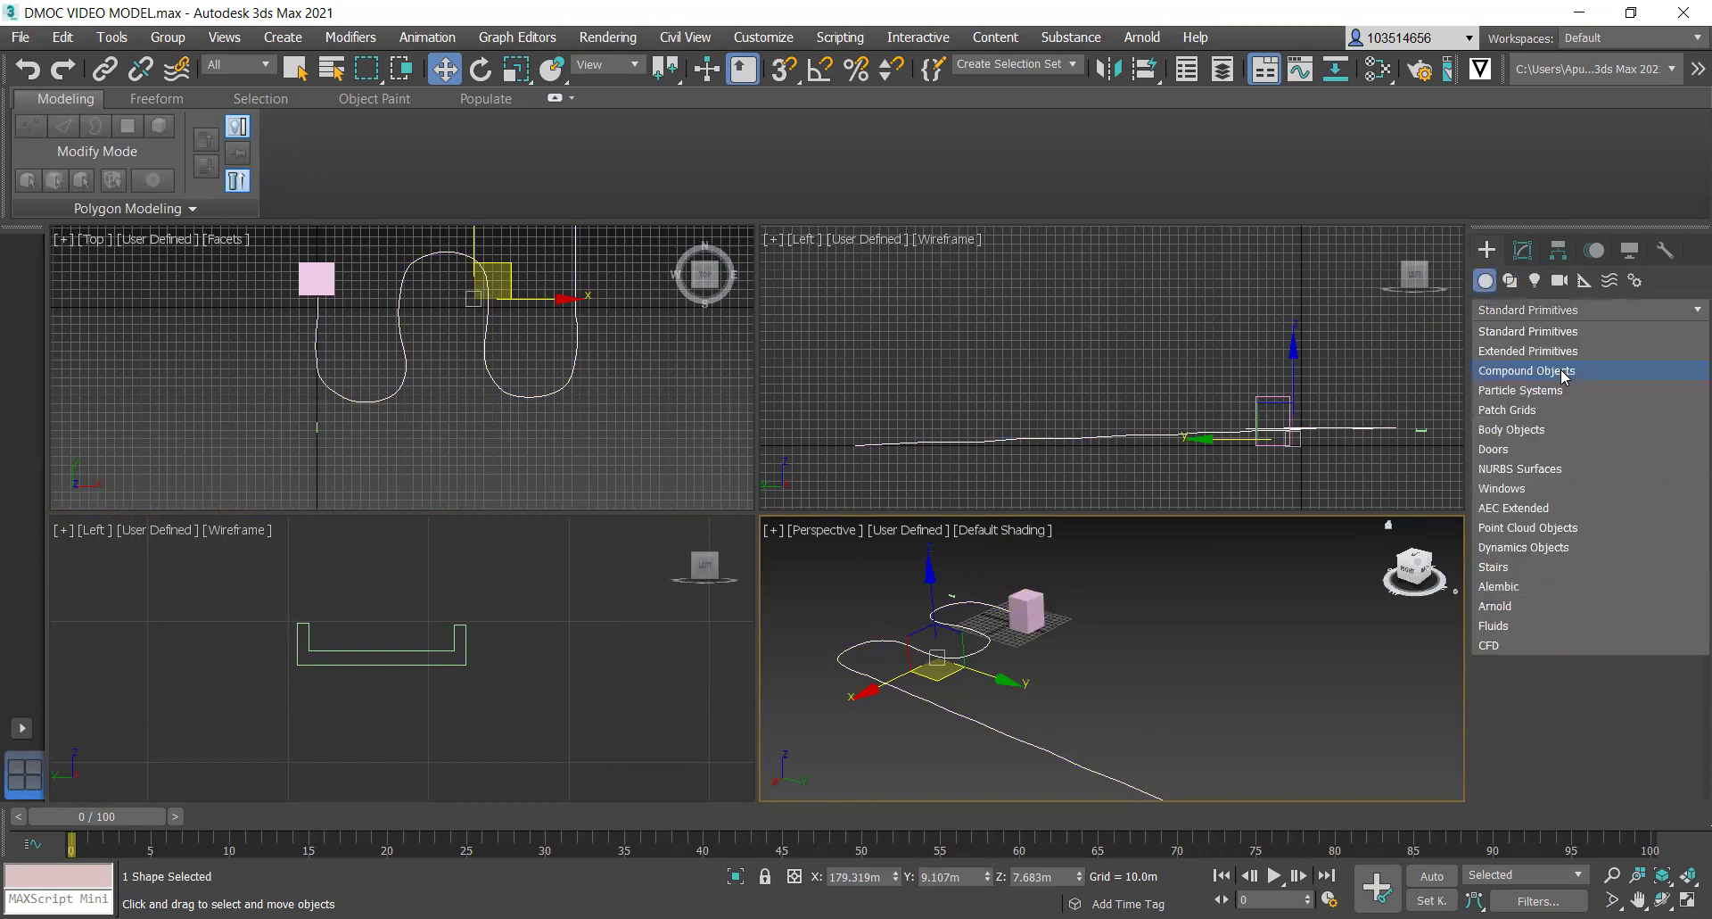
click(1565, 377)
click(1632, 448)
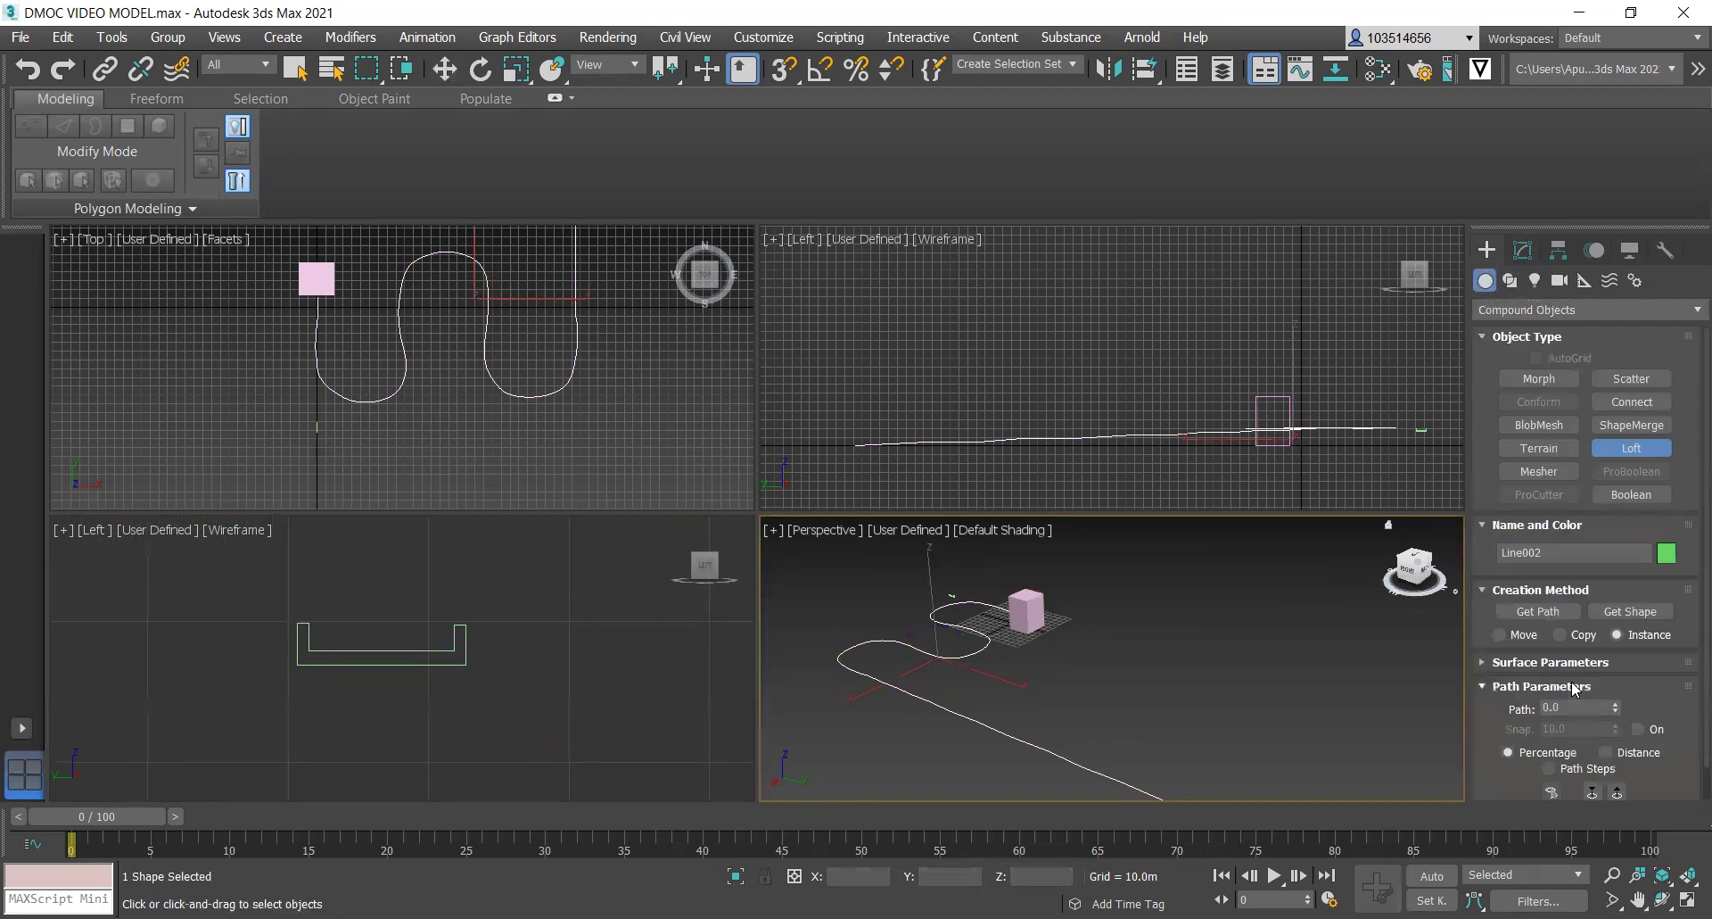
click(1633, 611)
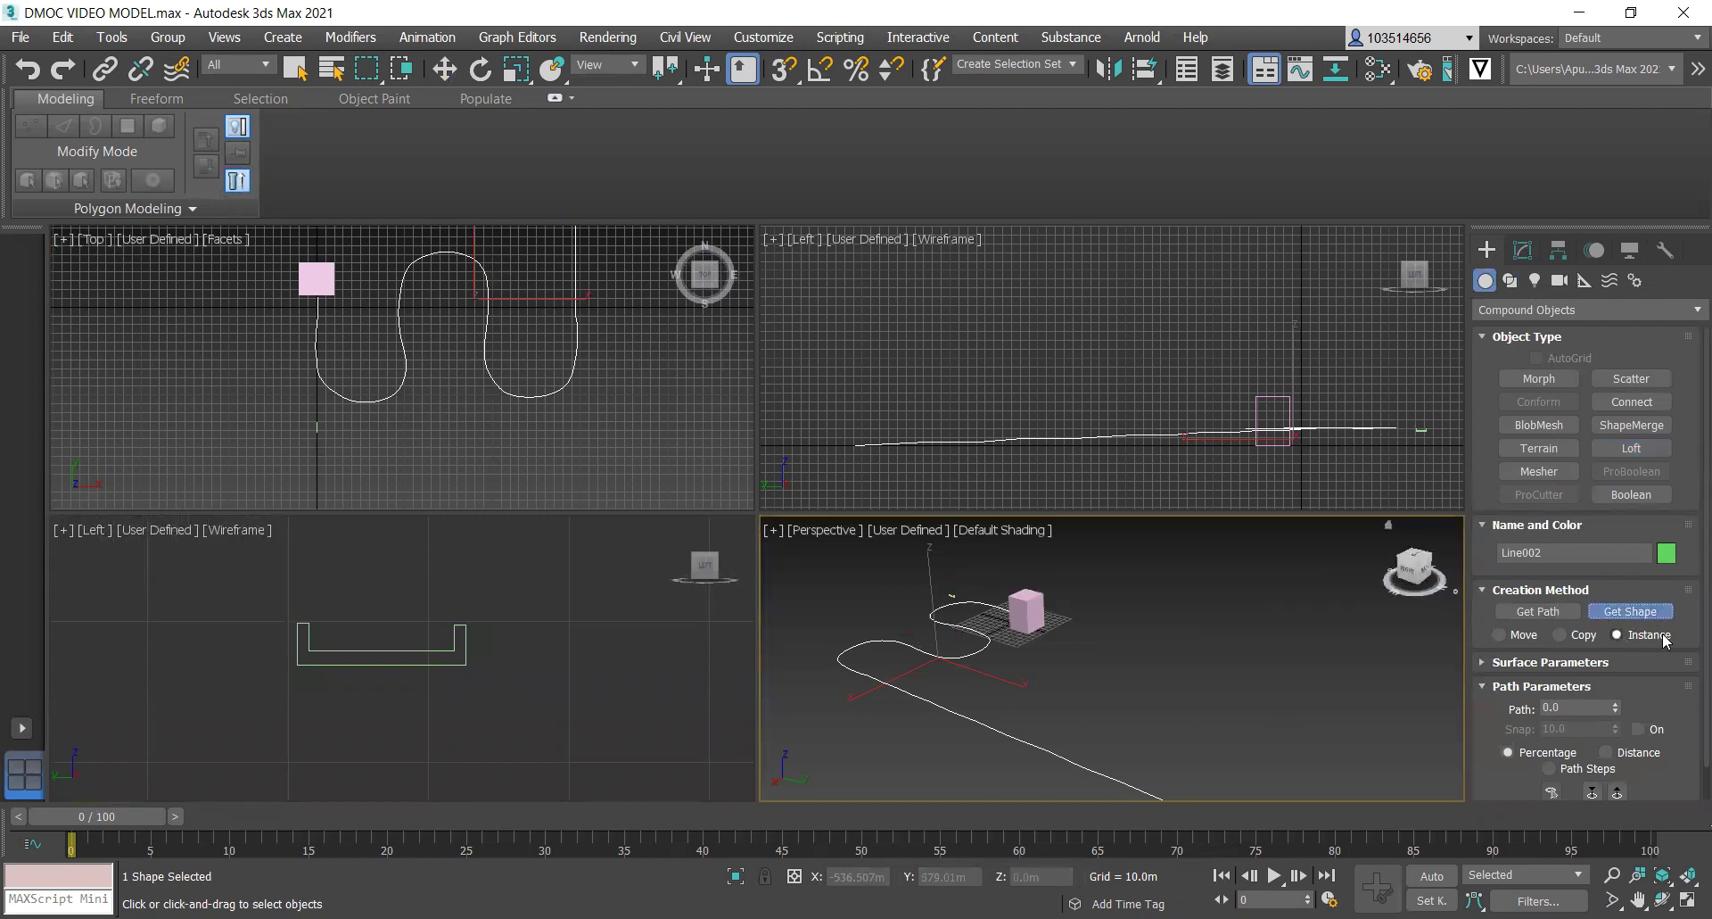
scroll(1001, 579, up, 5)
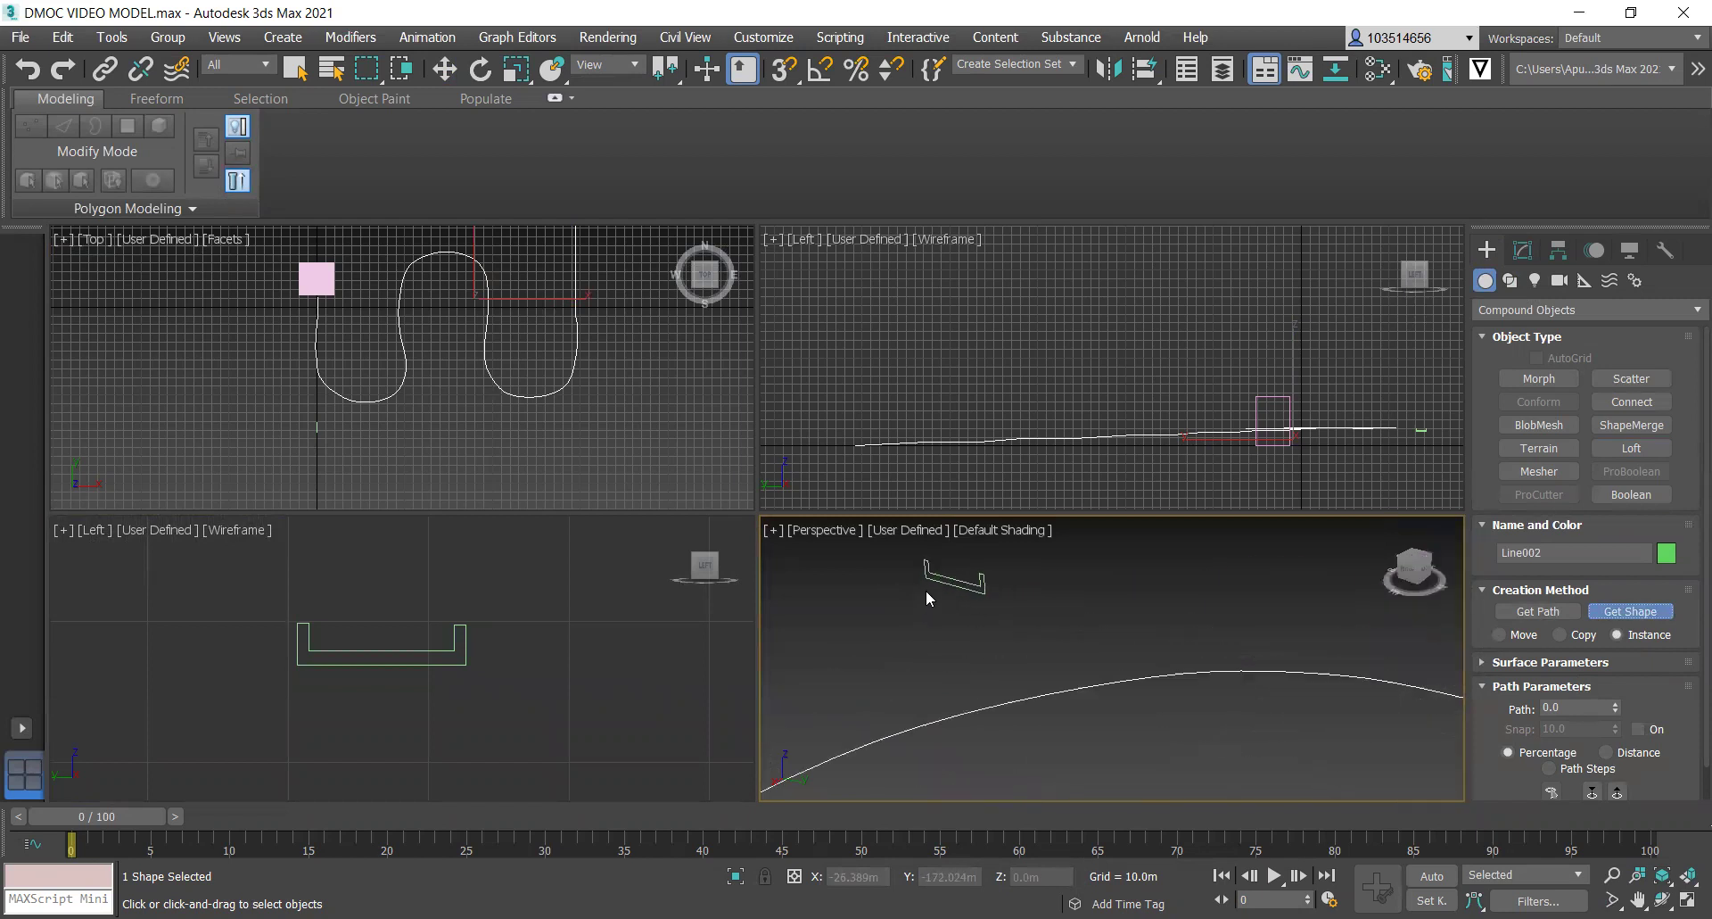
click(949, 579)
scroll(1031, 608, down, 8)
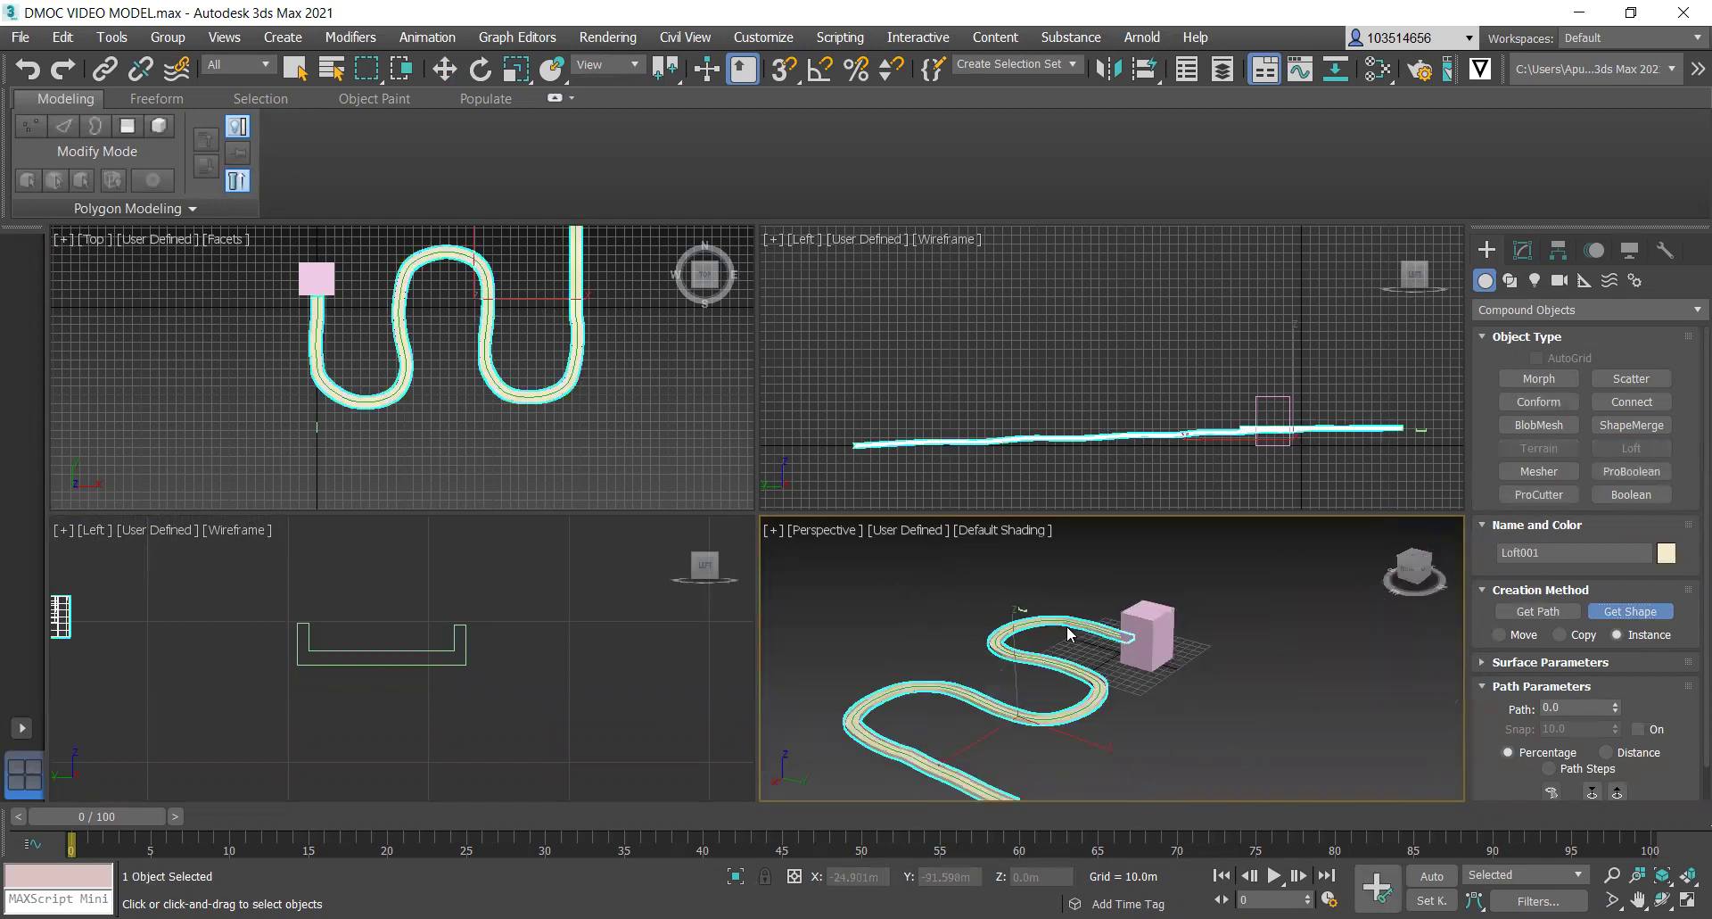
Inspect the lofted channel in the Perspective view, from the bends near the box to its far open end.
scroll(1127, 746, up, 2)
scroll(1128, 751, up, 3)
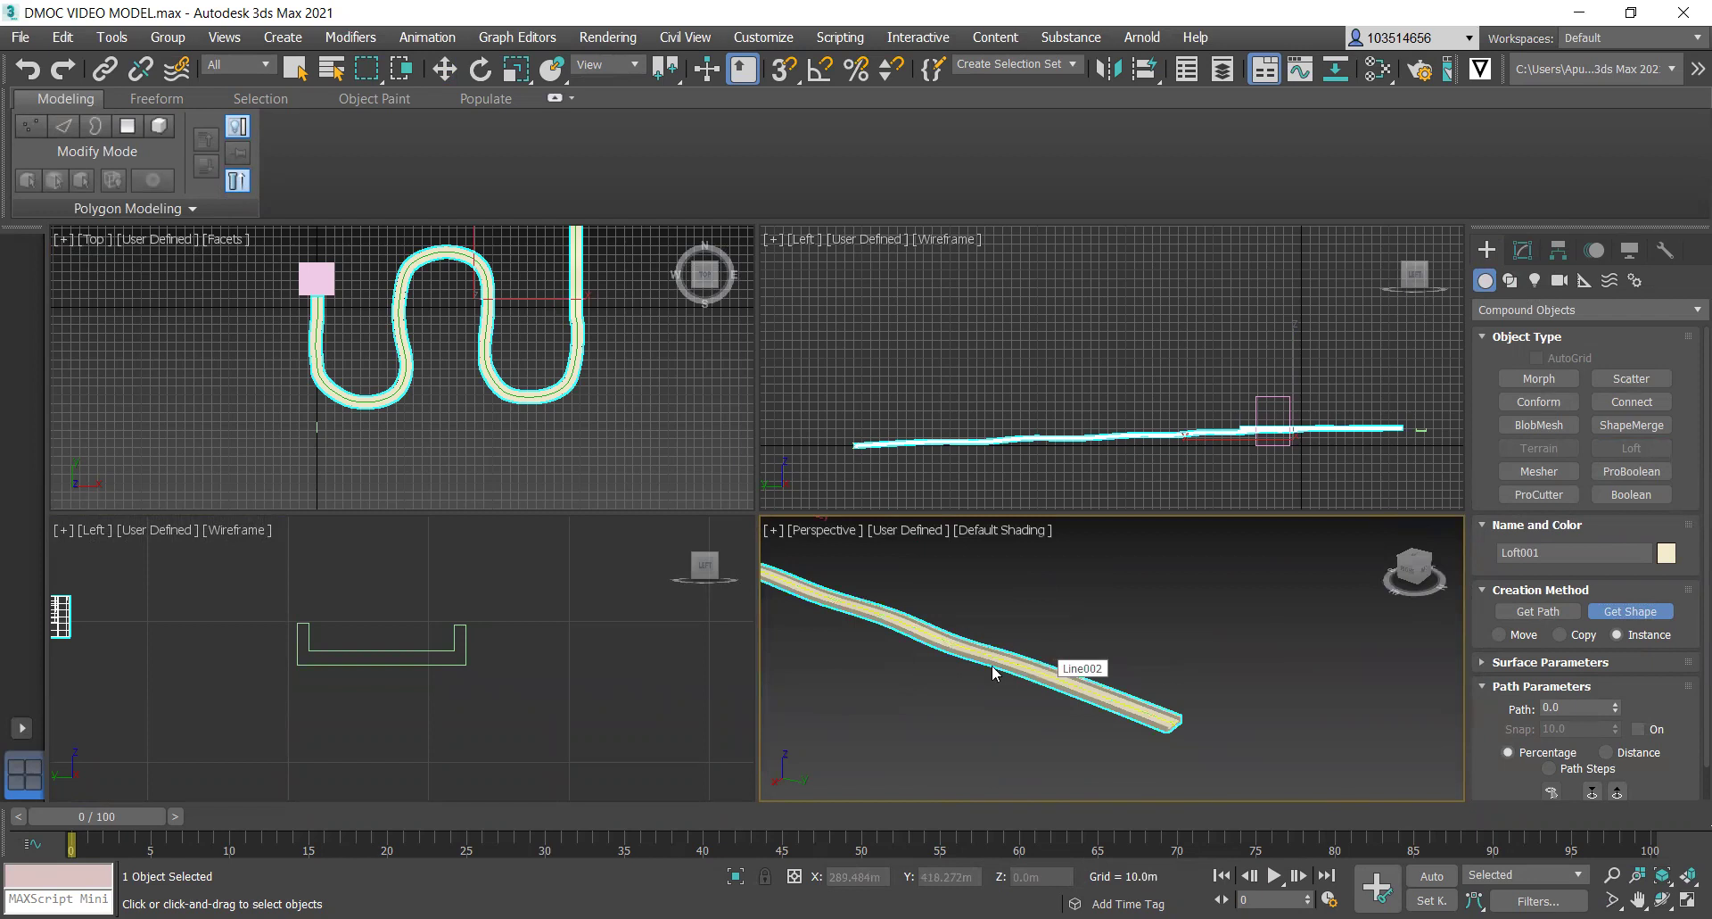
scroll(826, 574, down, 5)
scroll(826, 575, up, 5)
scroll(944, 613, down, 4)
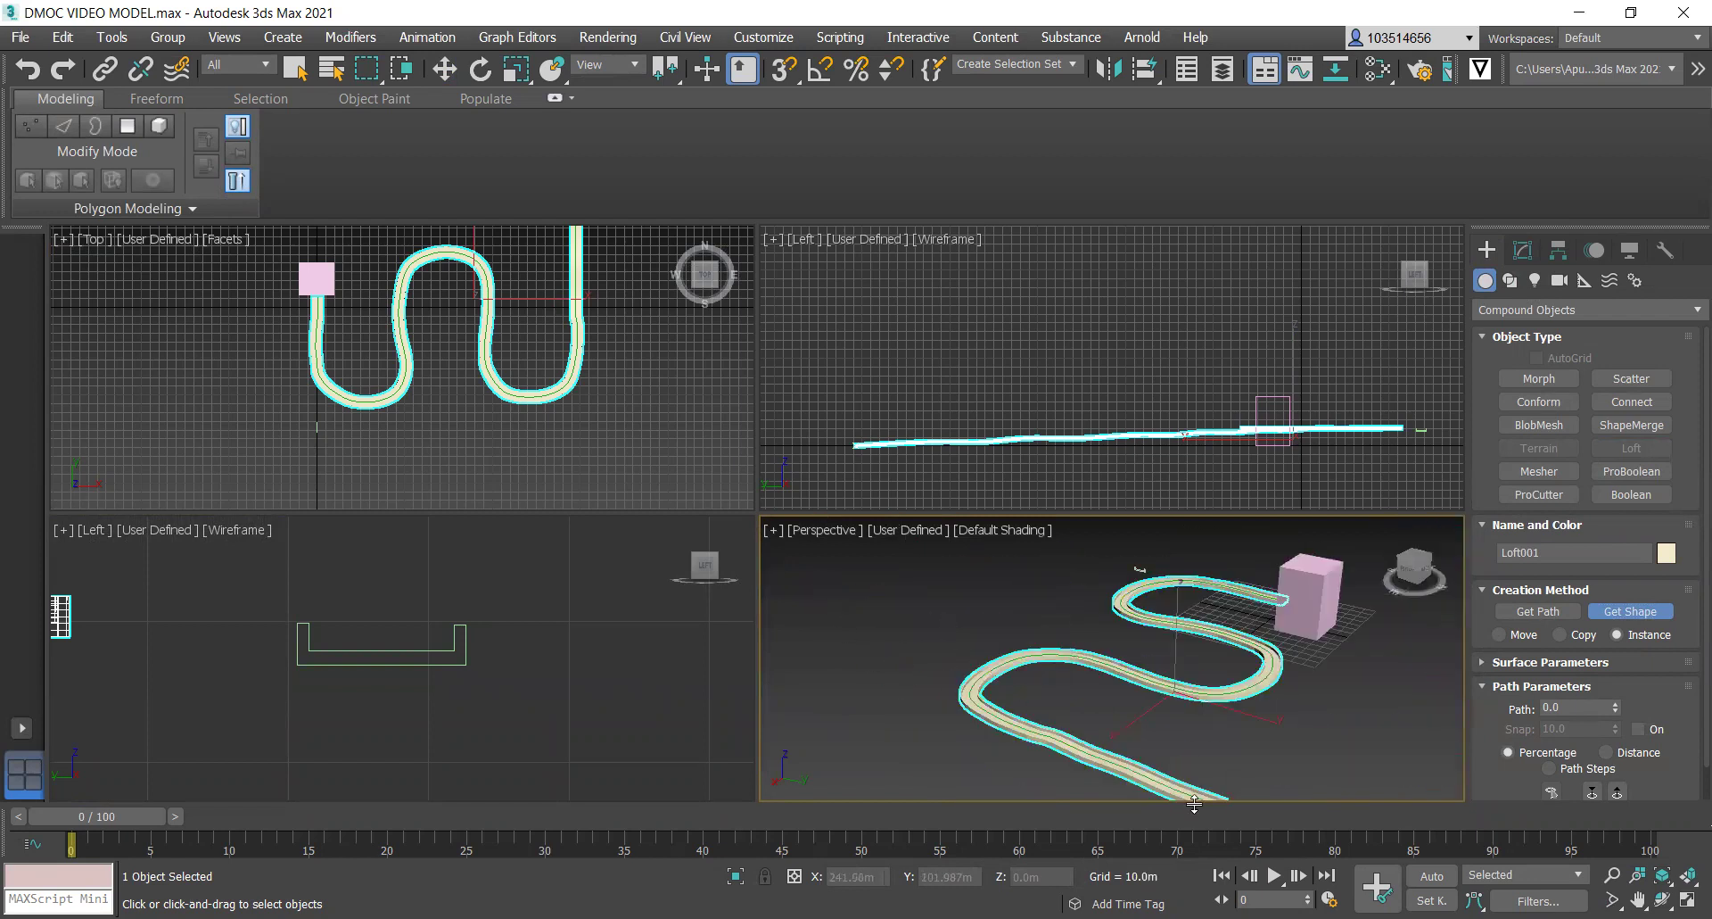
scroll(1160, 624, up, 5)
scroll(1067, 639, down, 6)
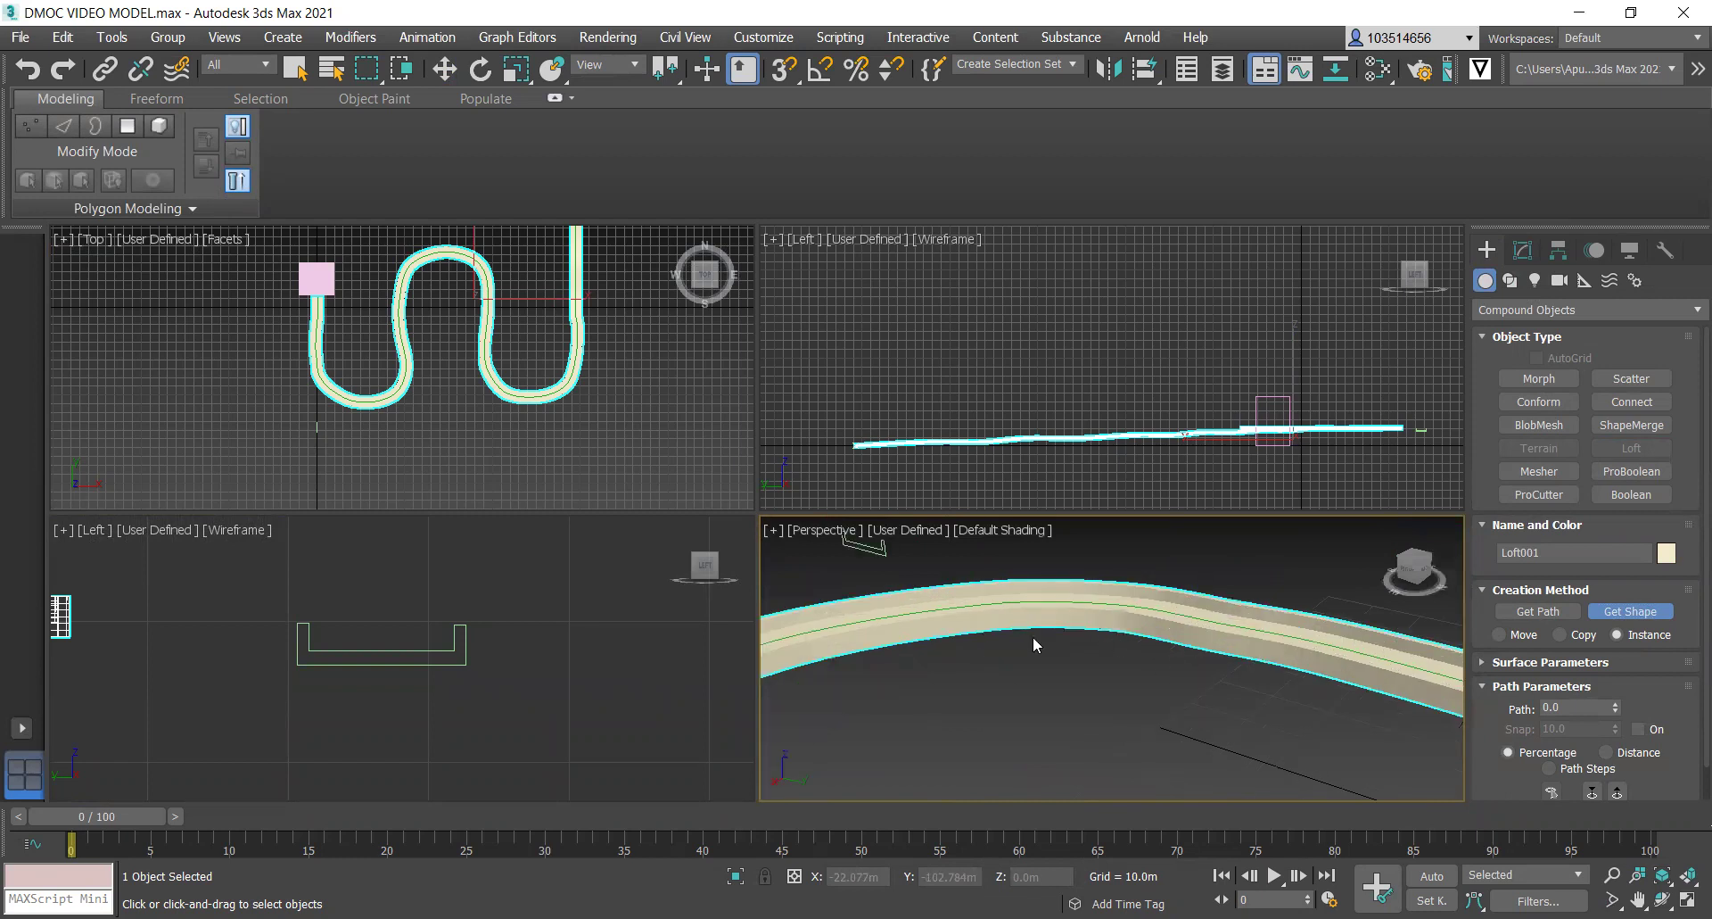
scroll(1025, 705, down, 2)
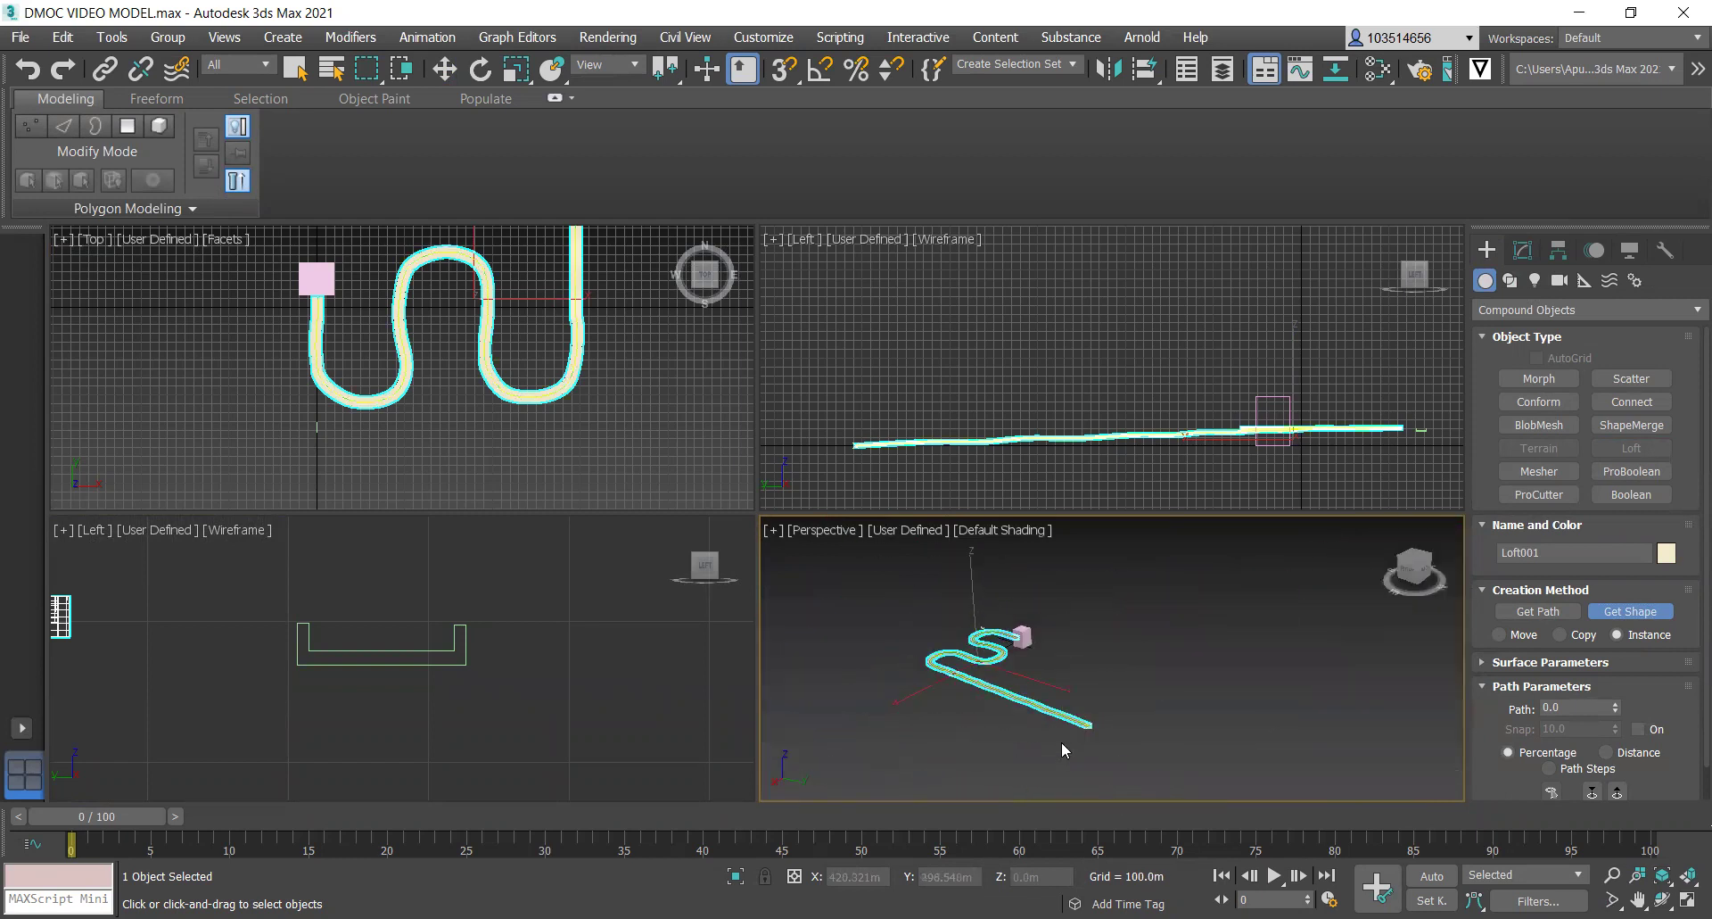
scroll(1078, 709, up, 5)
scroll(1106, 660, down, 5)
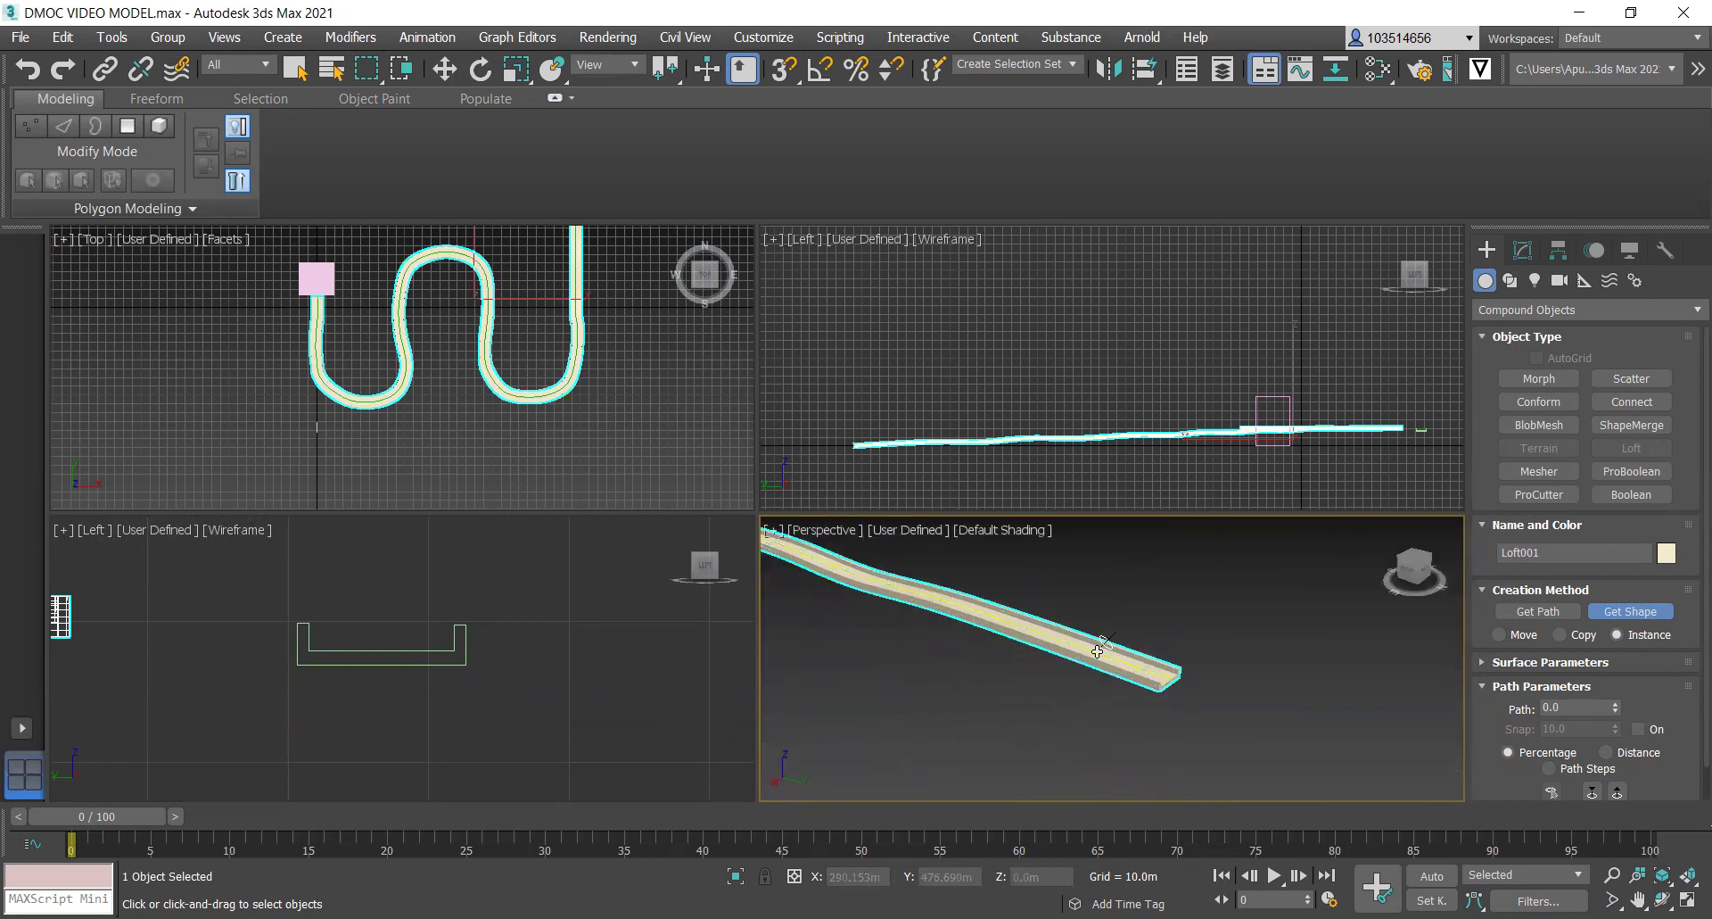
scroll(921, 622, up, 4)
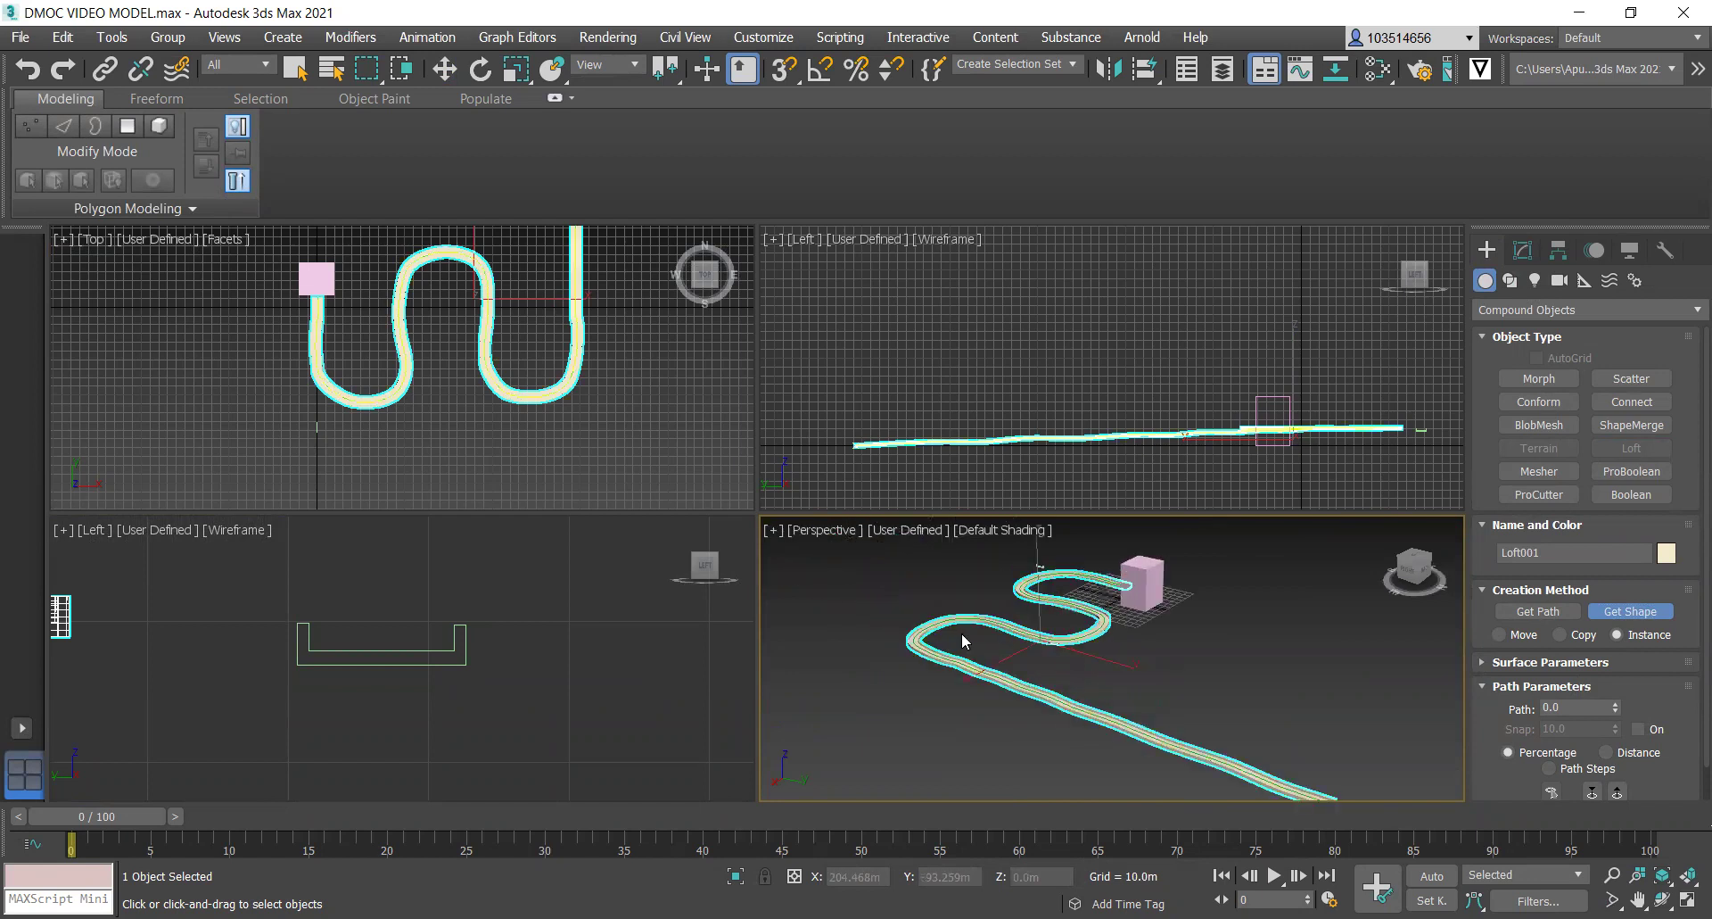
Change the lofted channel's object colour to light purple and deselect it.
right_click(579, 684)
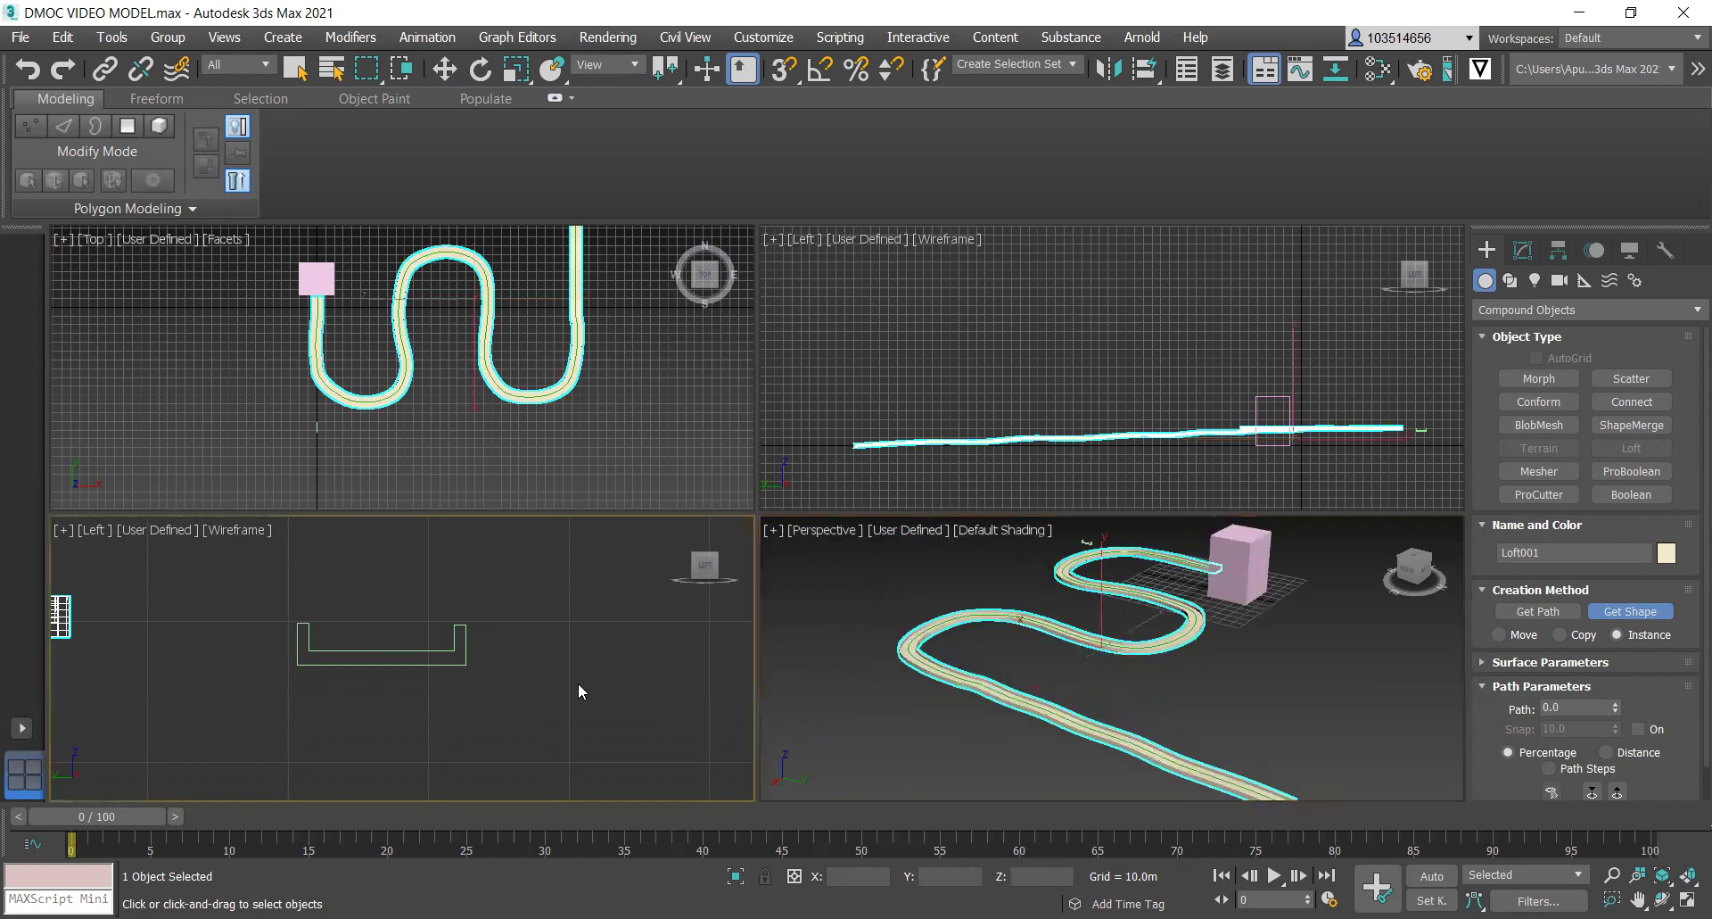
click(1667, 553)
click(1007, 401)
click(981, 591)
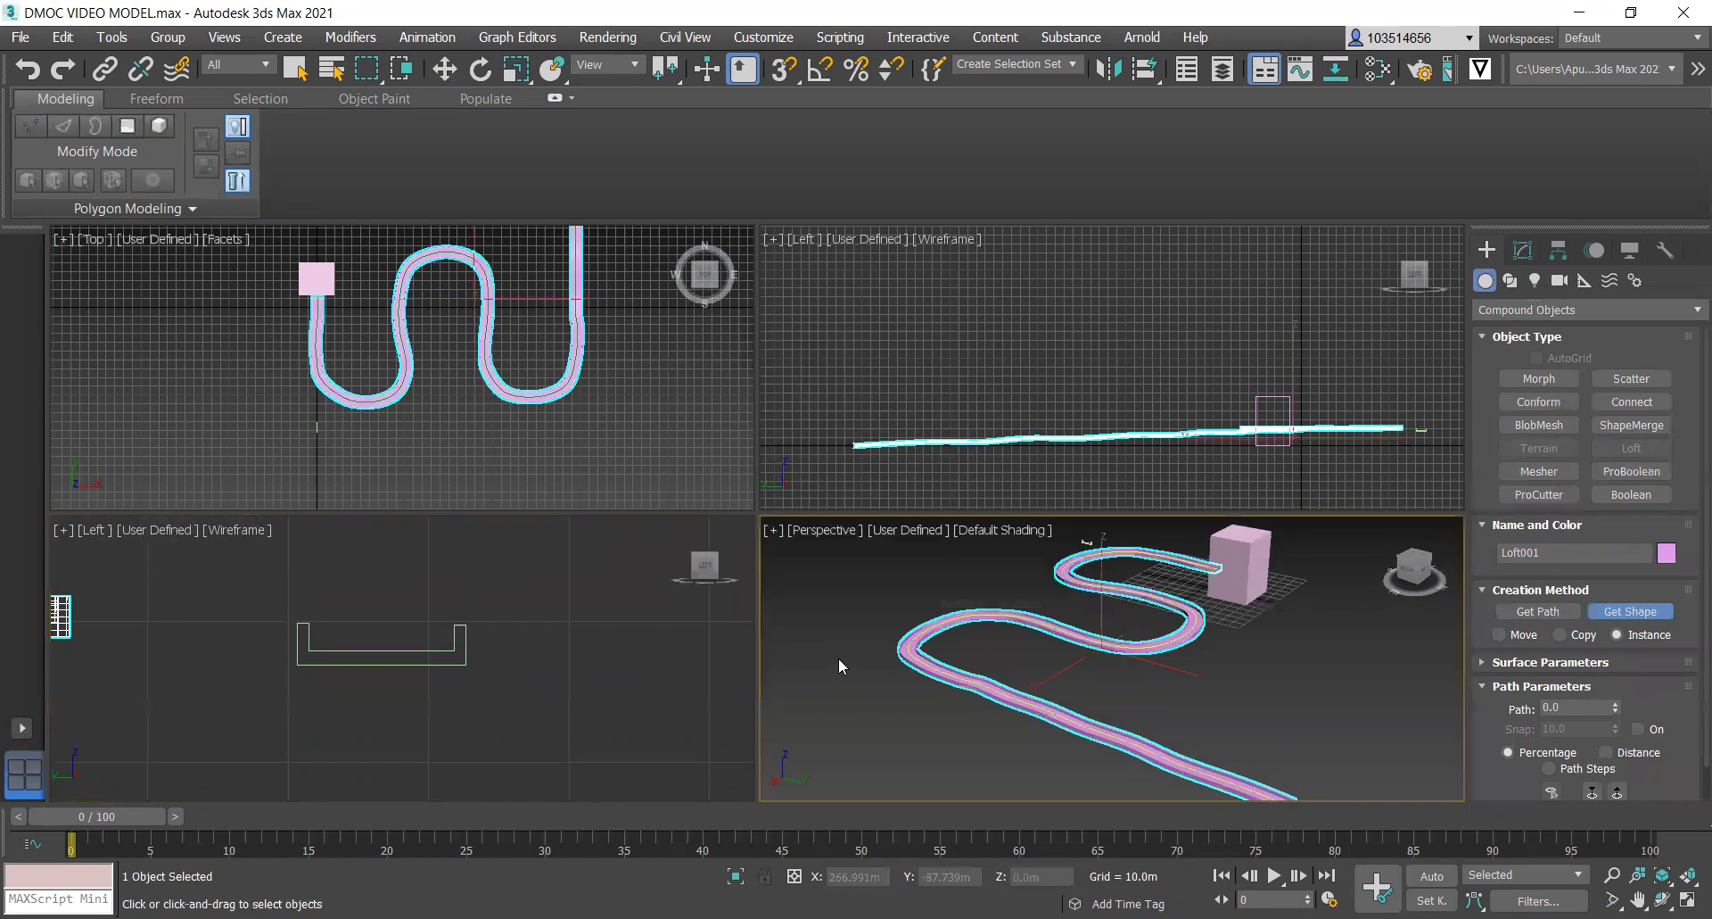
key(w)
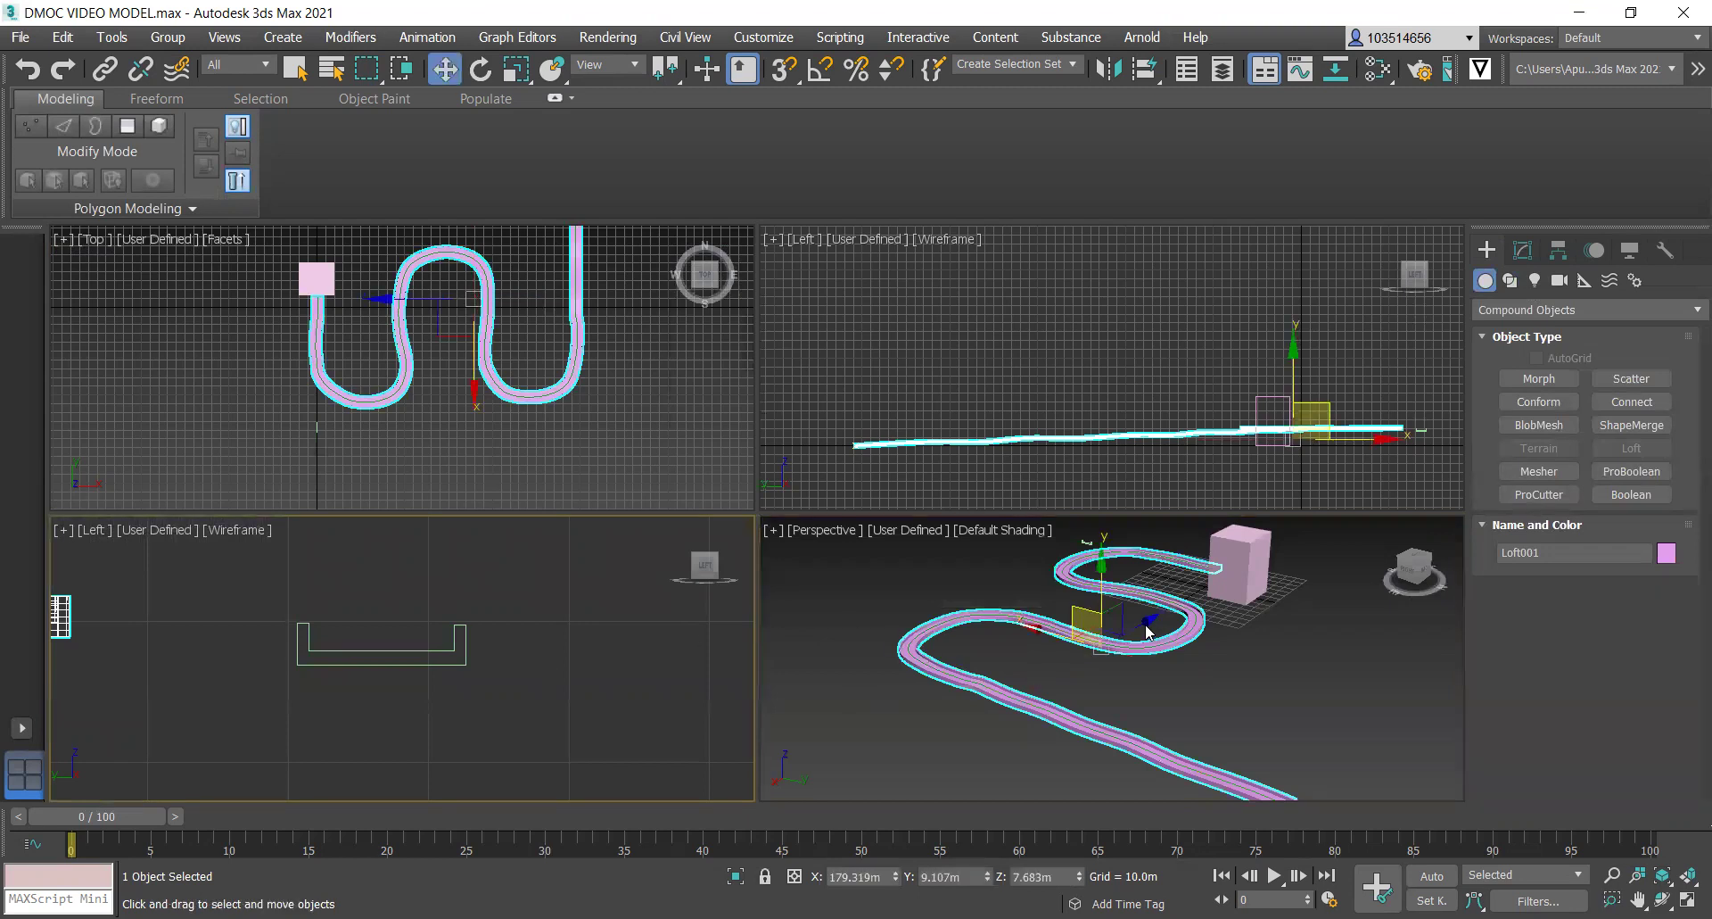
click(904, 575)
Examine the channel's bends, side walls and far open end in the Perspective view.
middle_drag(963, 571, 1076, 664)
scroll(1076, 665, up, 4)
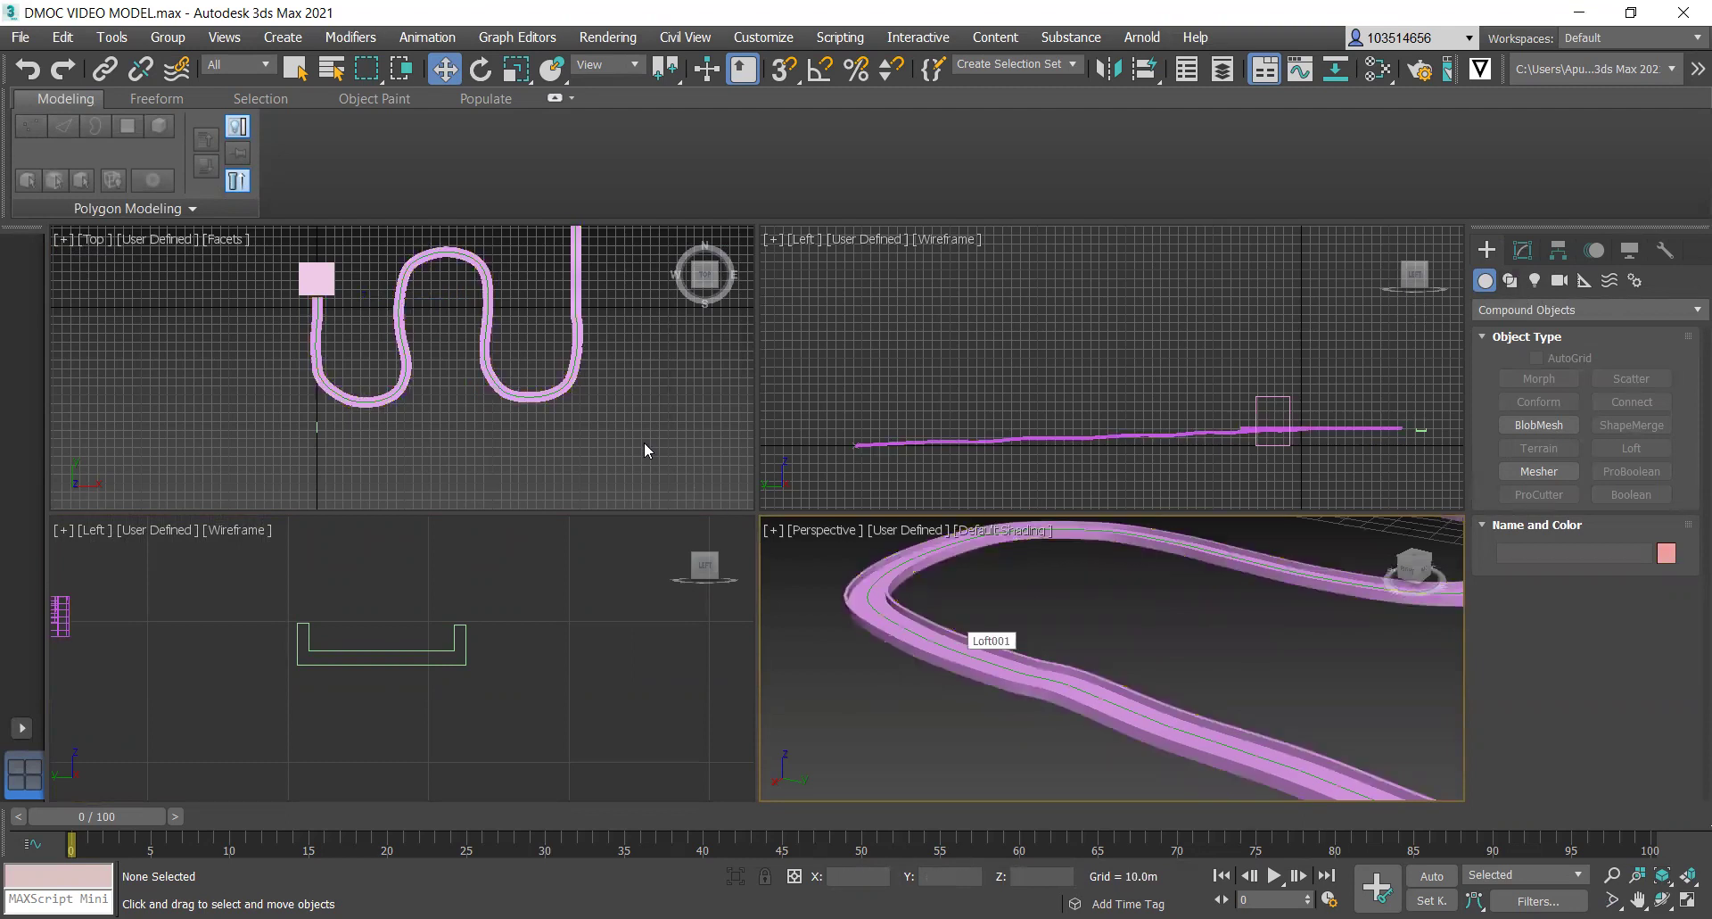
scroll(895, 628, down, 5)
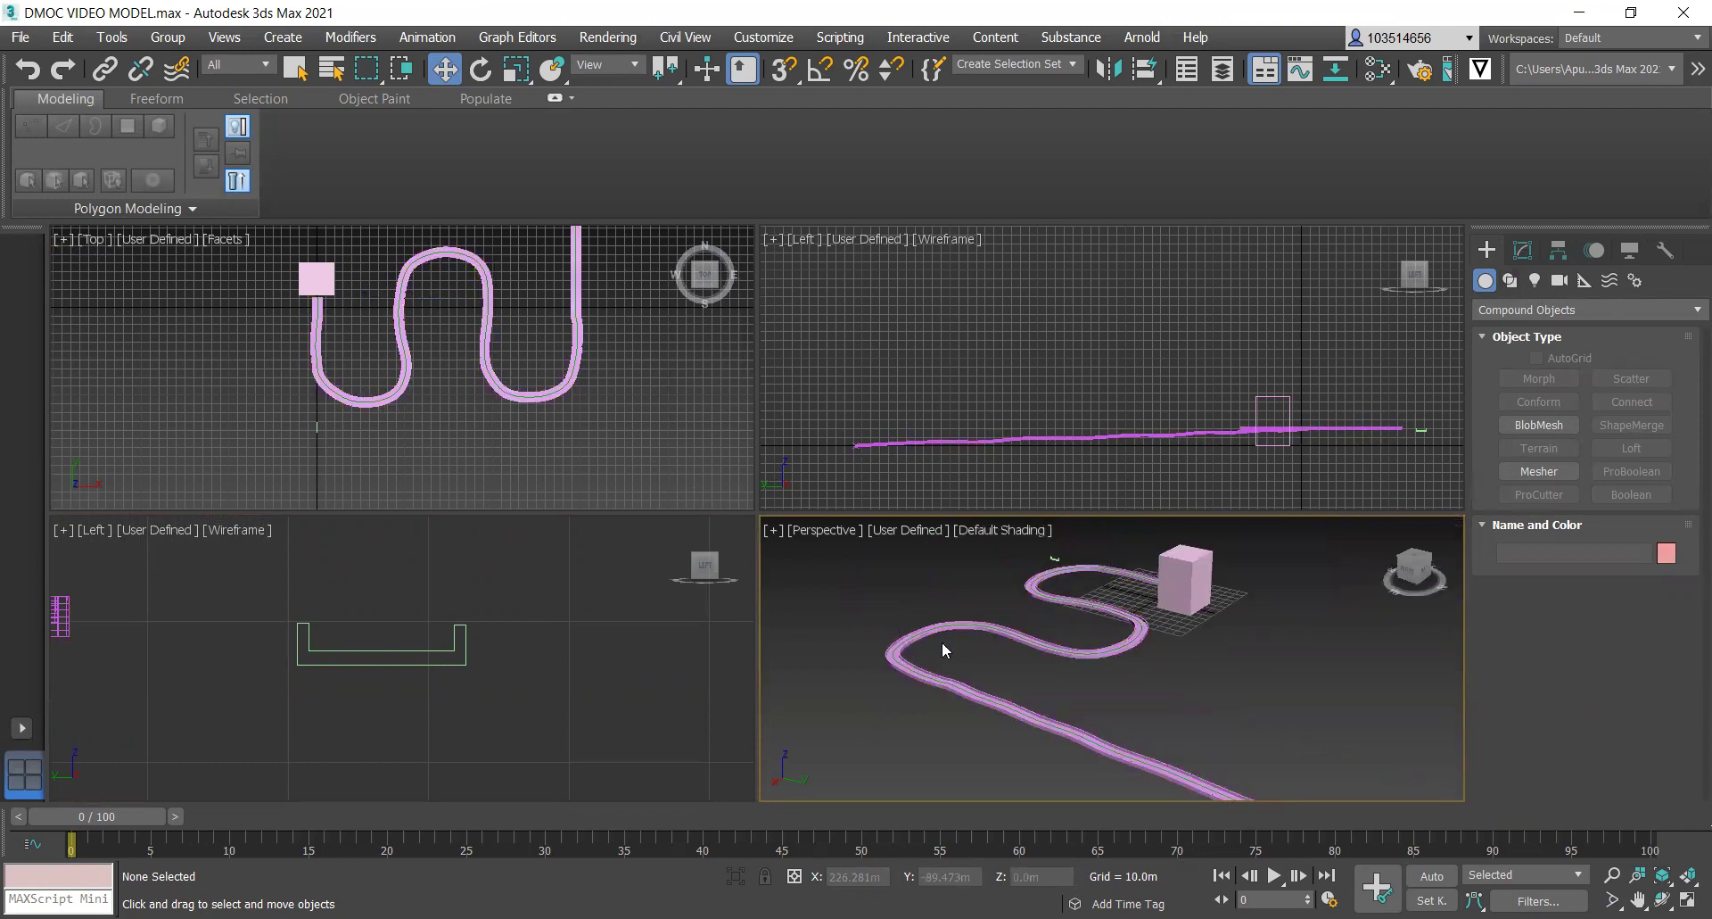
scroll(944, 667, down, 2)
scroll(1107, 704, up, 7)
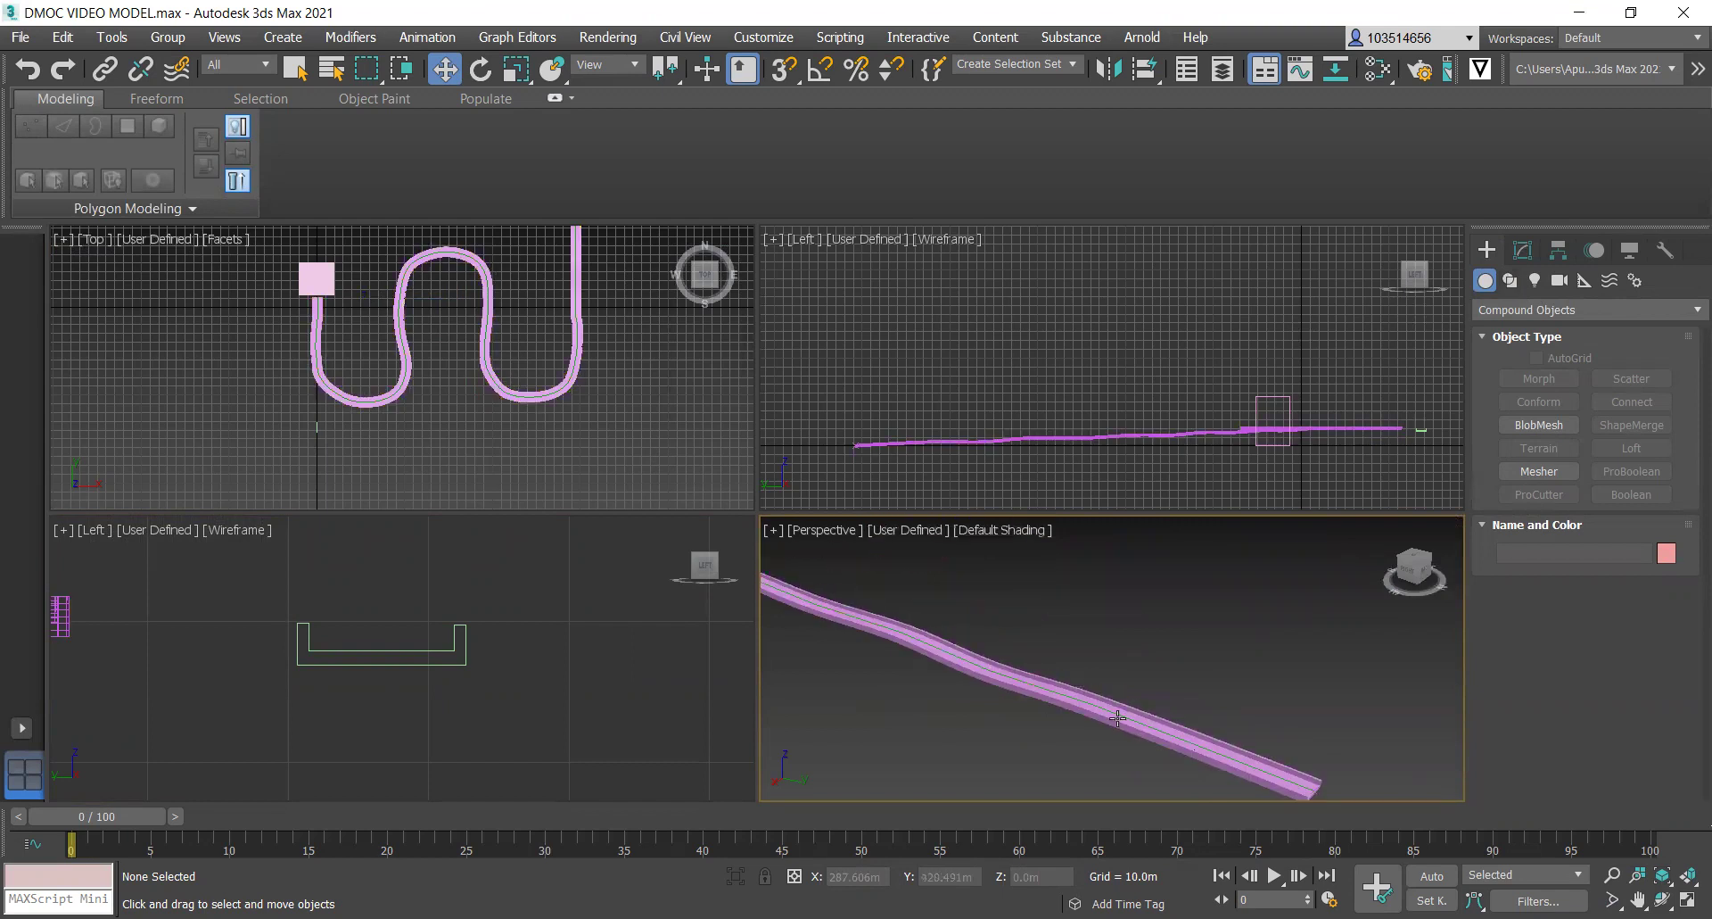
scroll(1107, 704, down, 5)
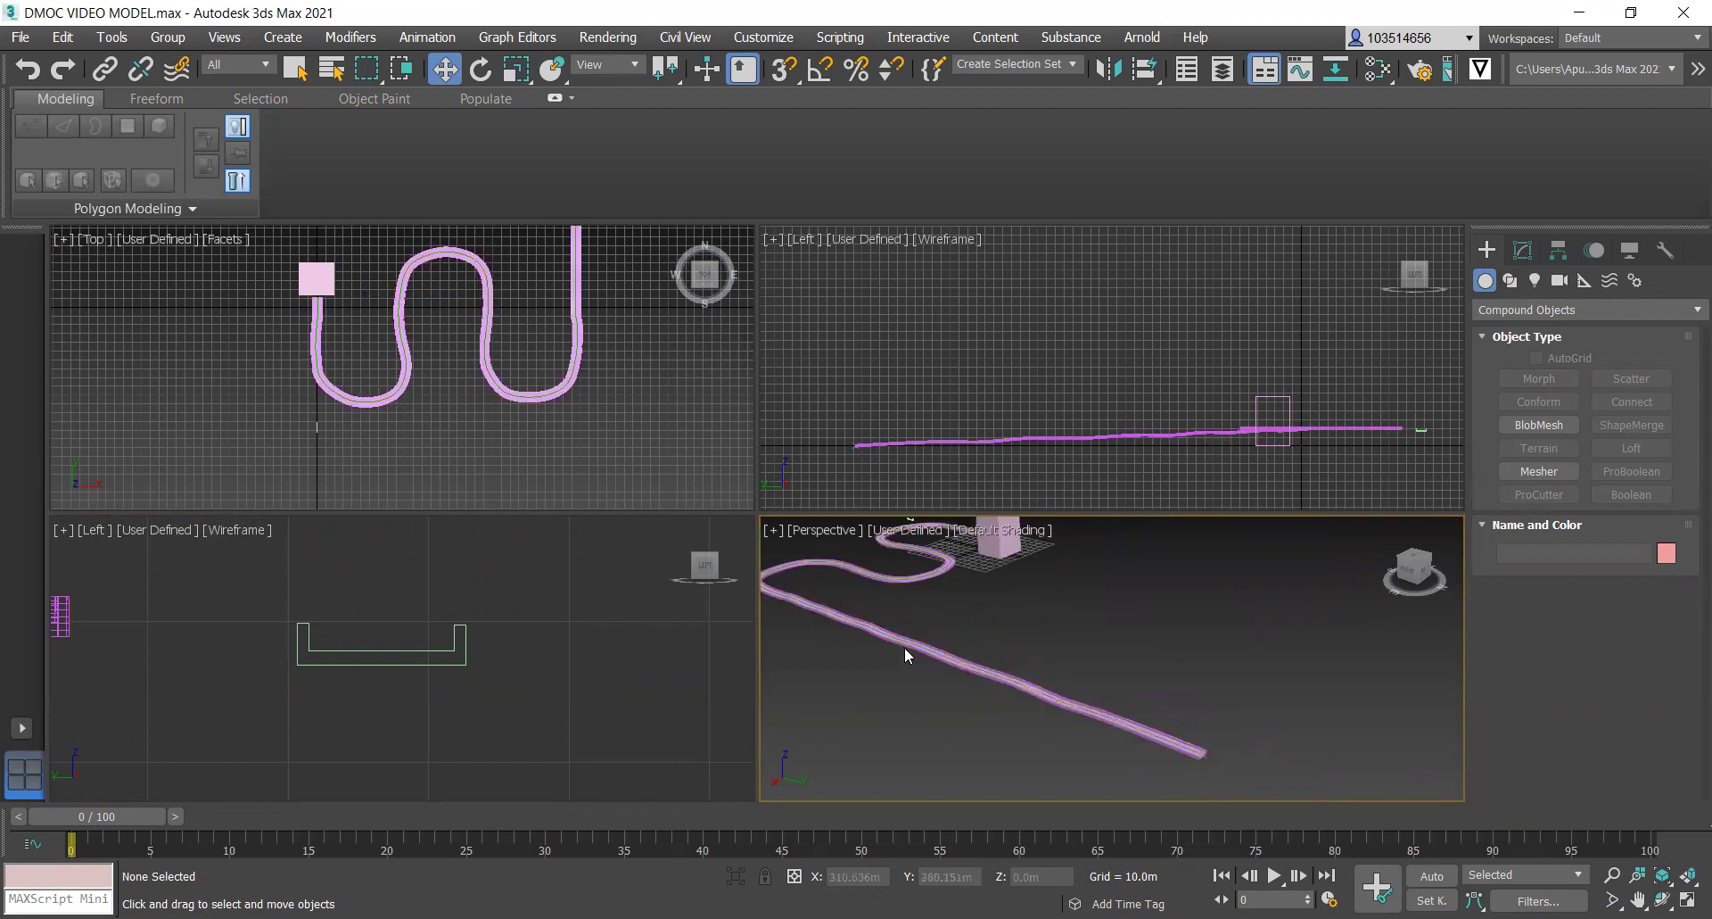
Draw a rectangle spline about 10.4 m wide and 10.2 m high on the channel profile's inner floor in the Left view.
scroll(463, 660, down, 4)
scroll(399, 630, down, 4)
scroll(375, 669, up, 8)
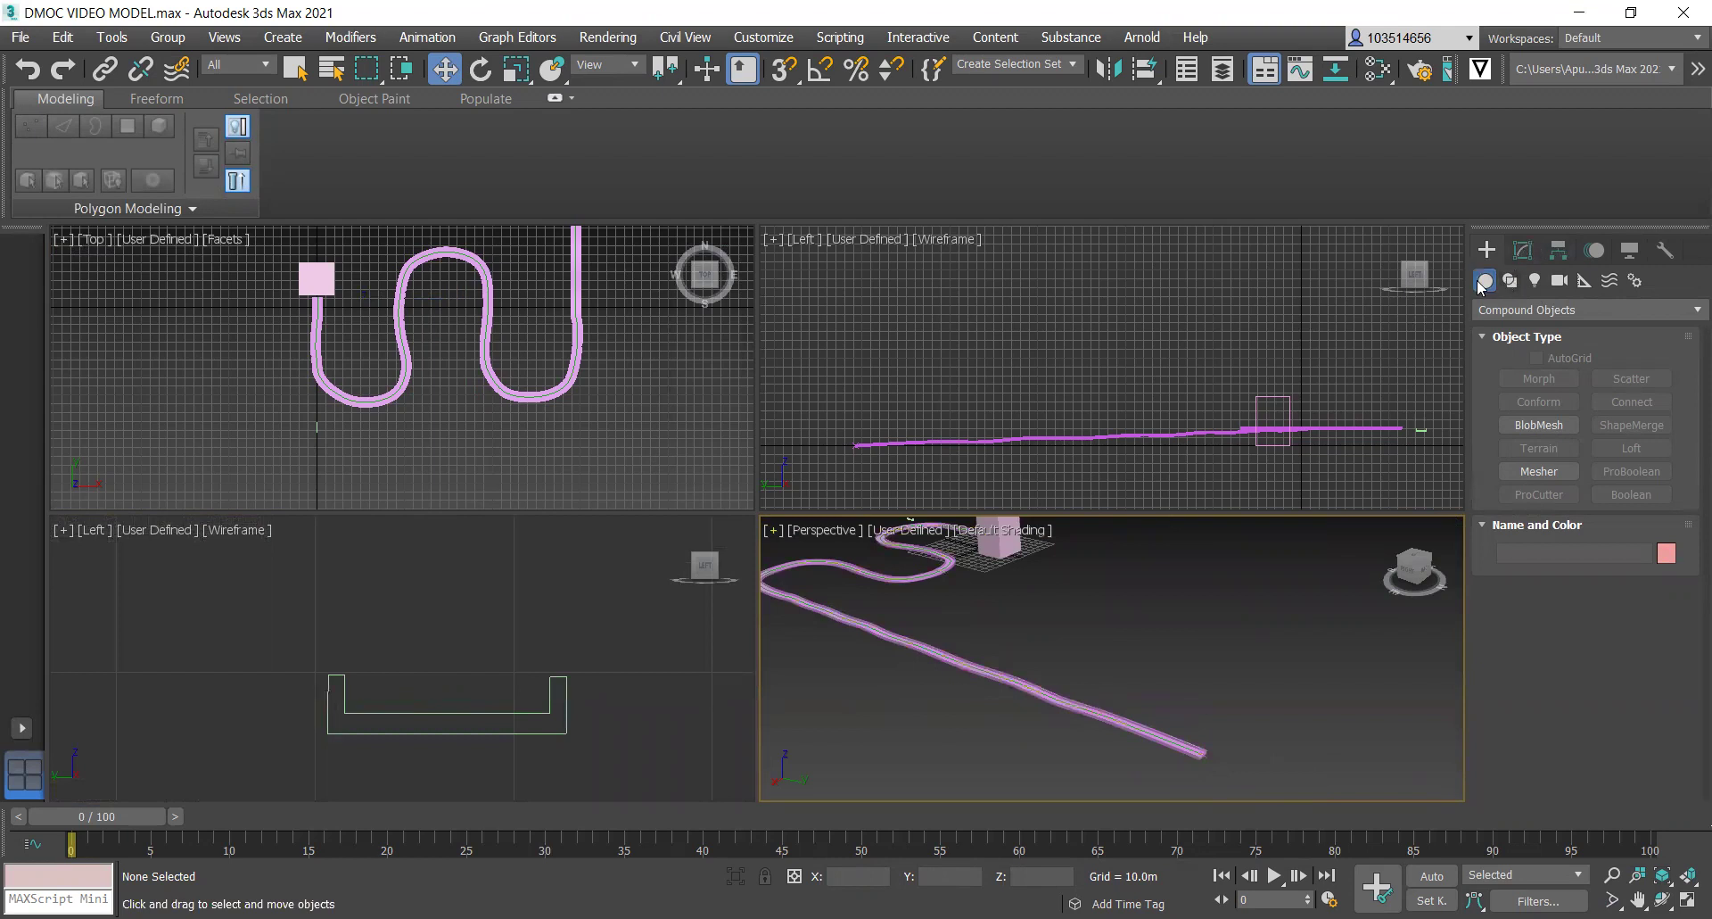
click(1511, 281)
click(1634, 397)
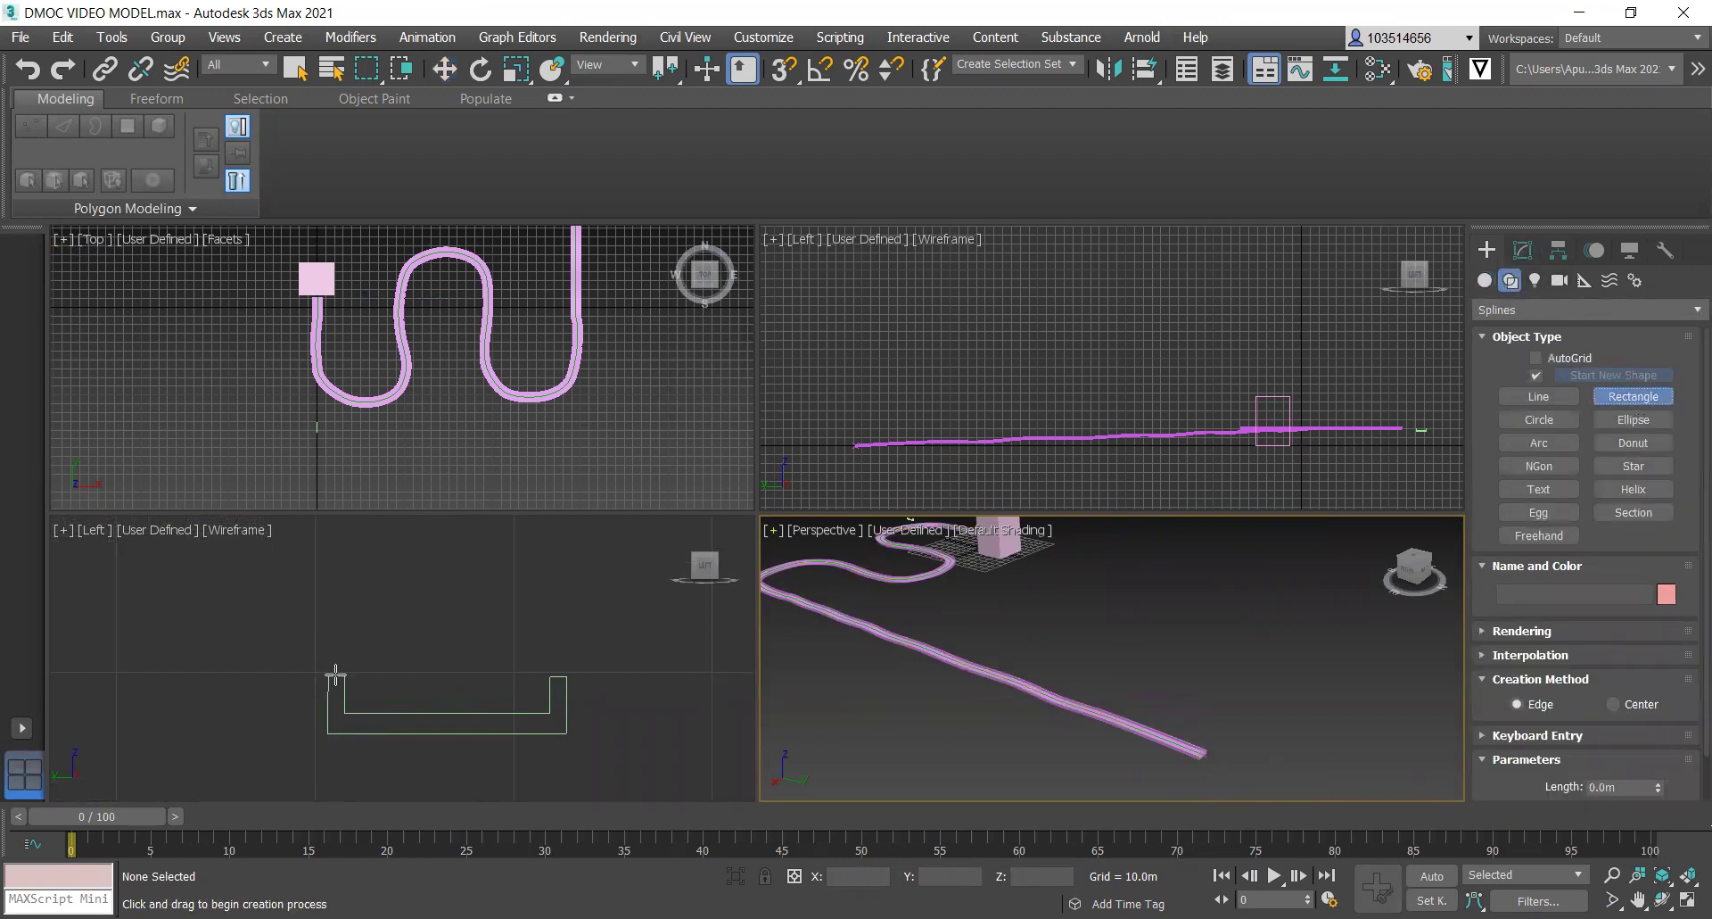
drag(337, 675, 412, 653)
right_click(412, 653)
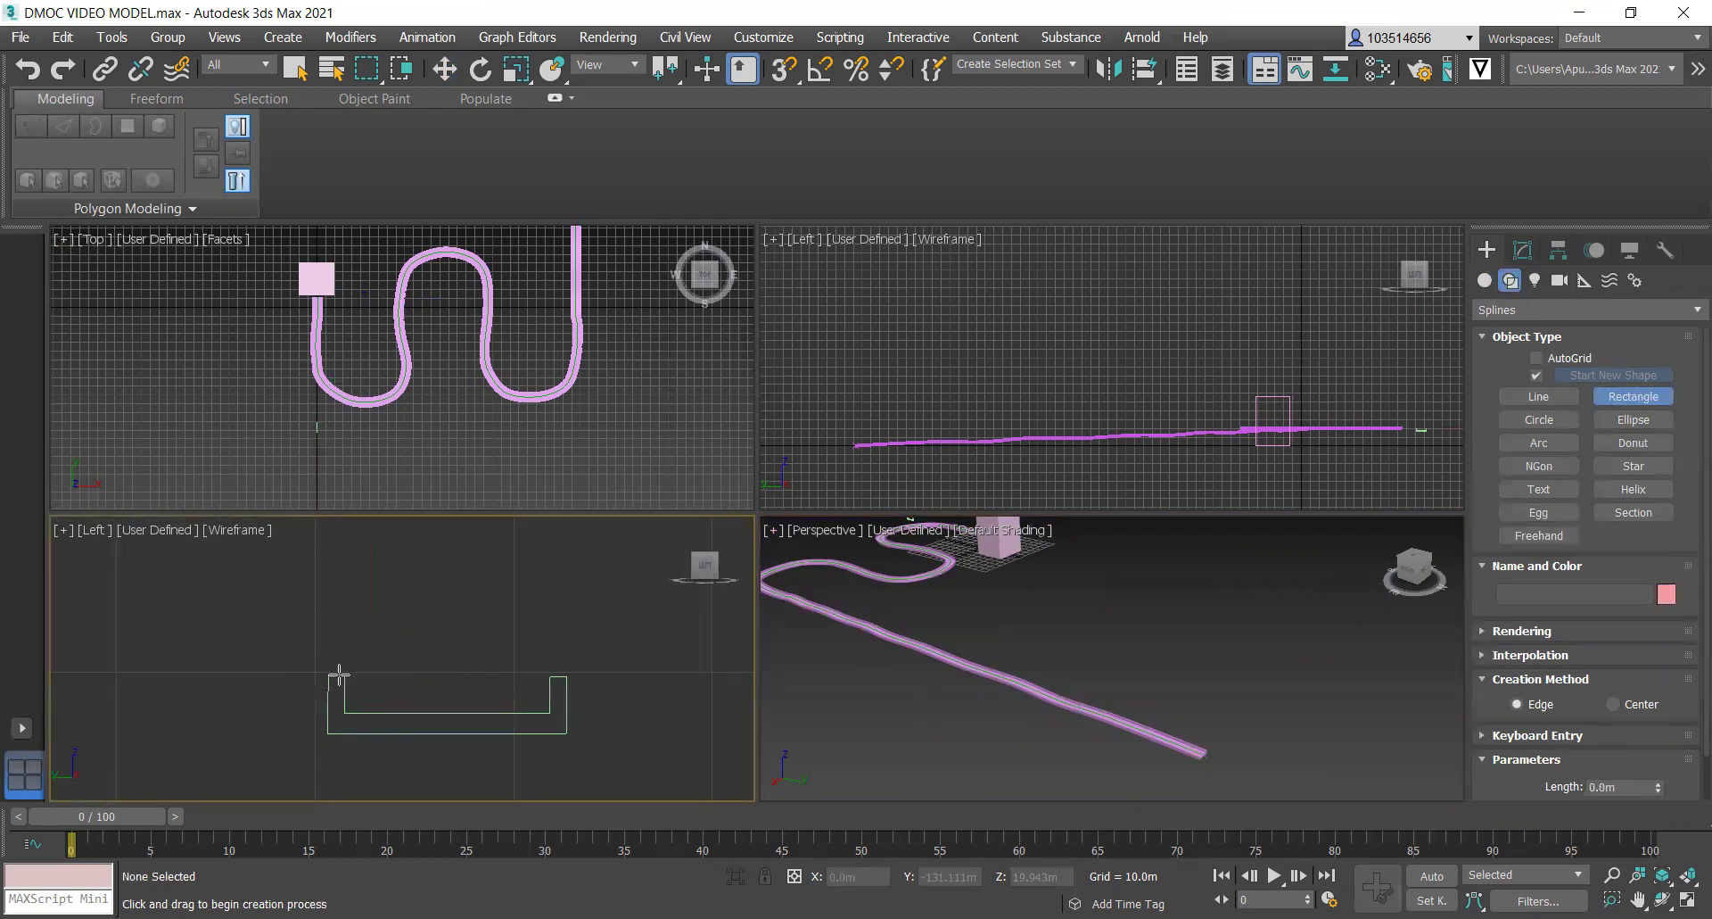
drag(344, 713, 525, 595)
scroll(531, 625, down, 3)
scroll(525, 595, up, 2)
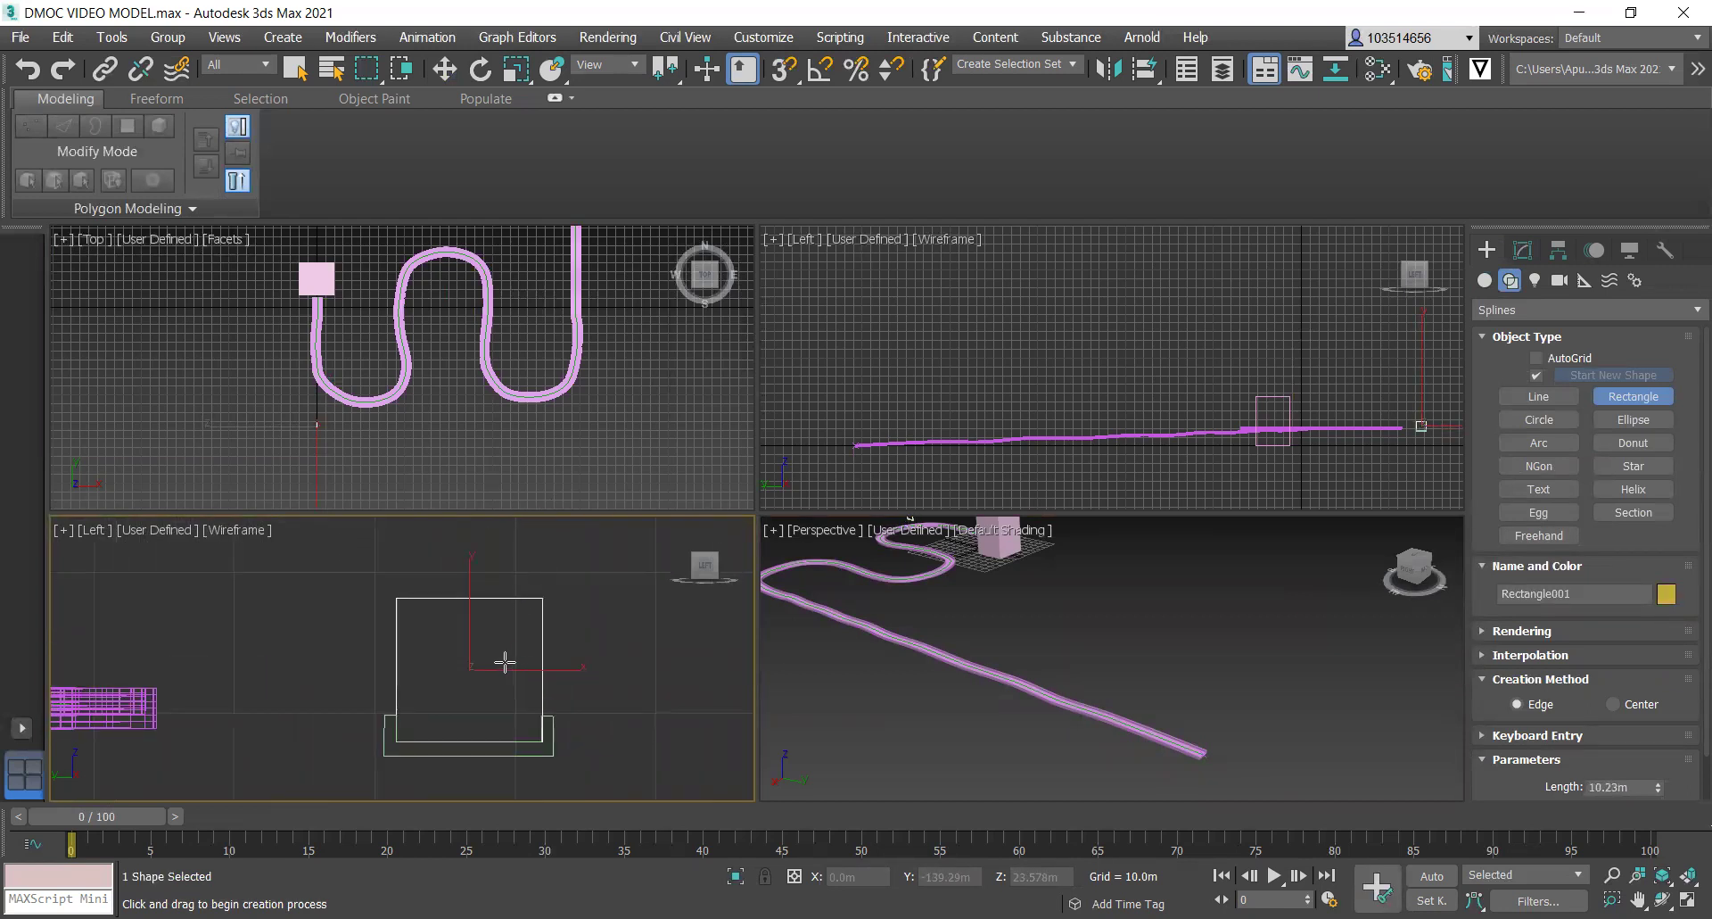
Set the rectangle's length to 11.253 m and reduce its width to about 10.1 m.
key(w)
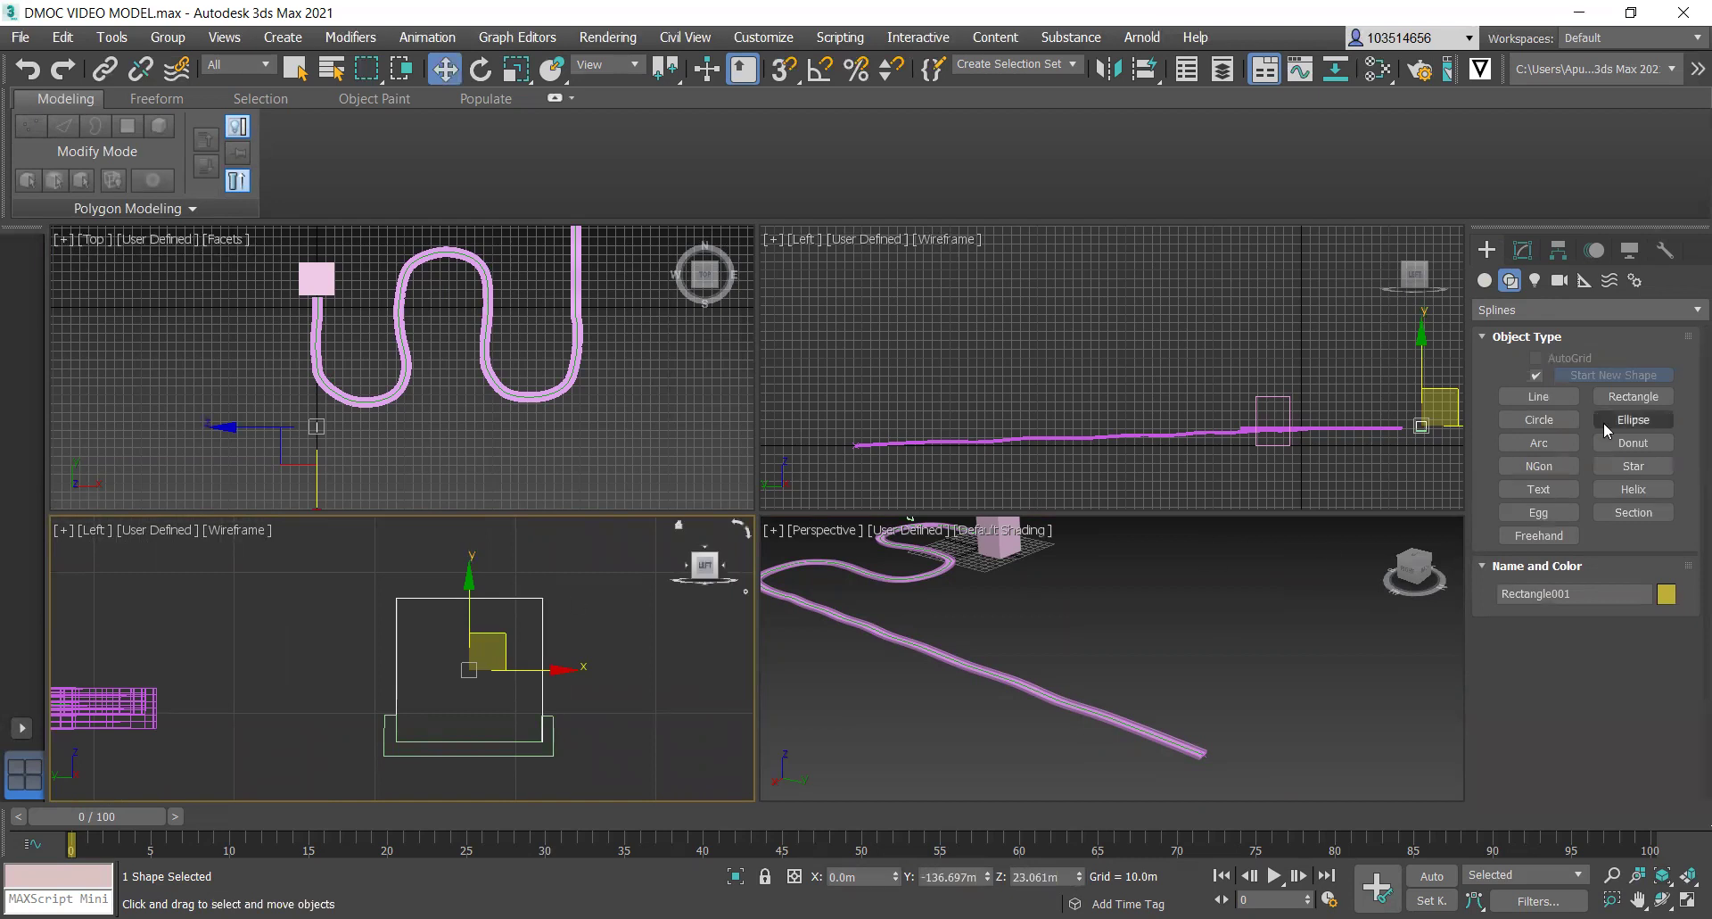
click(1525, 253)
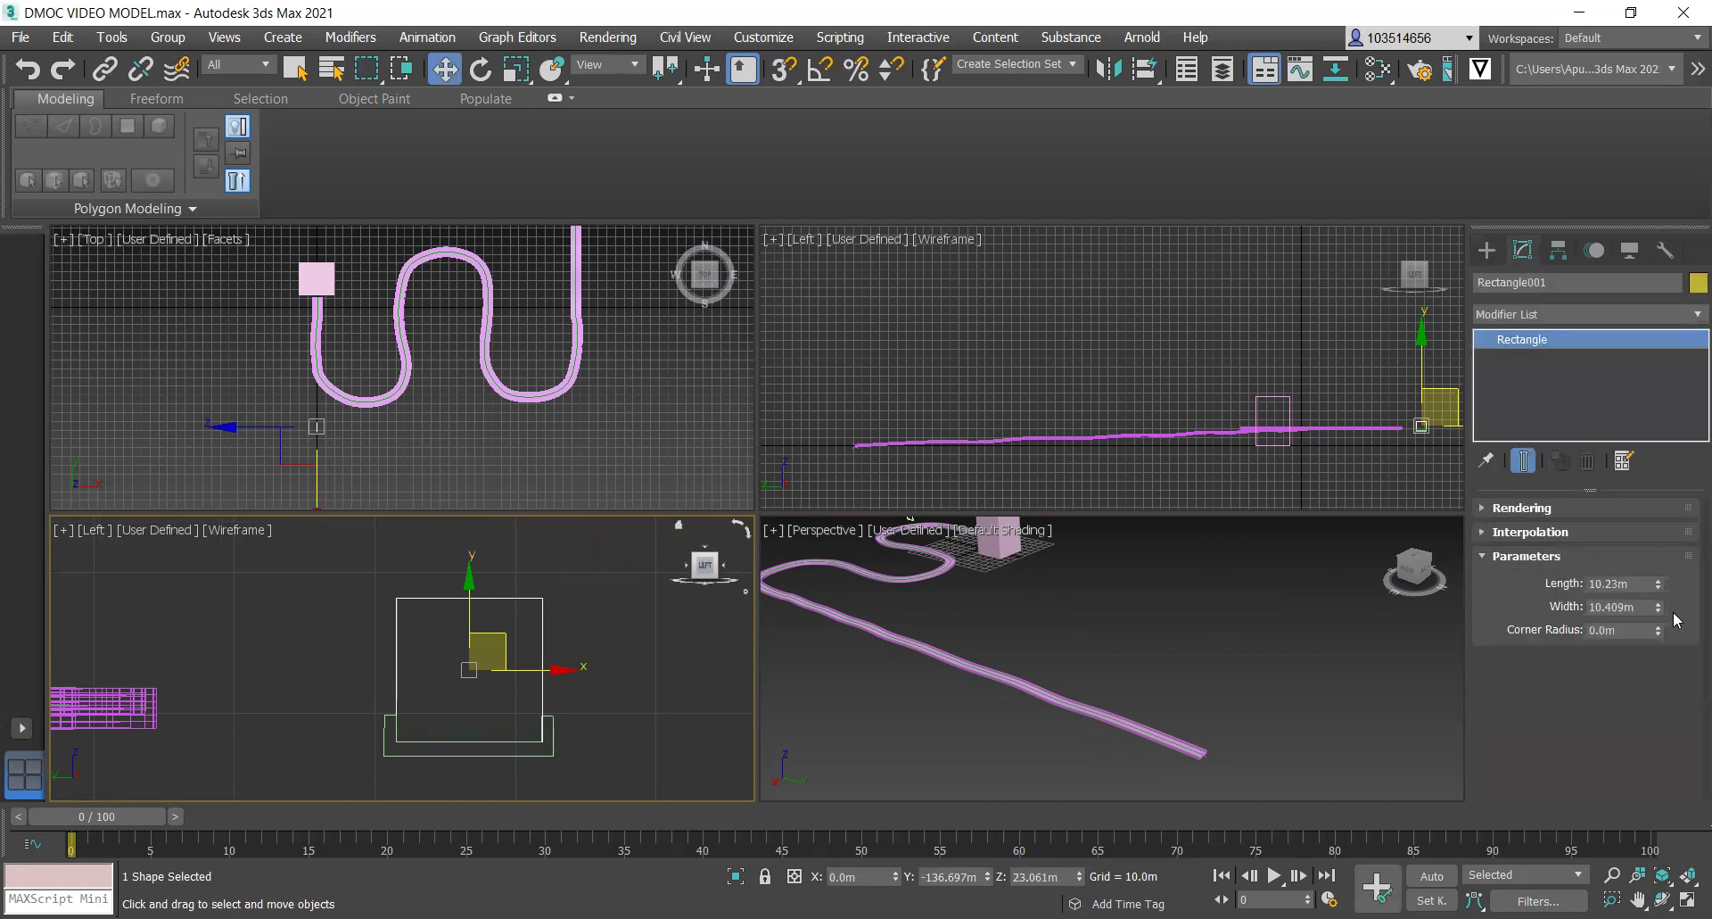
mouse_move(1661, 585)
mouse_down()
mouse_move(1661, 570)
mouse_move(1665, 608)
mouse_up()
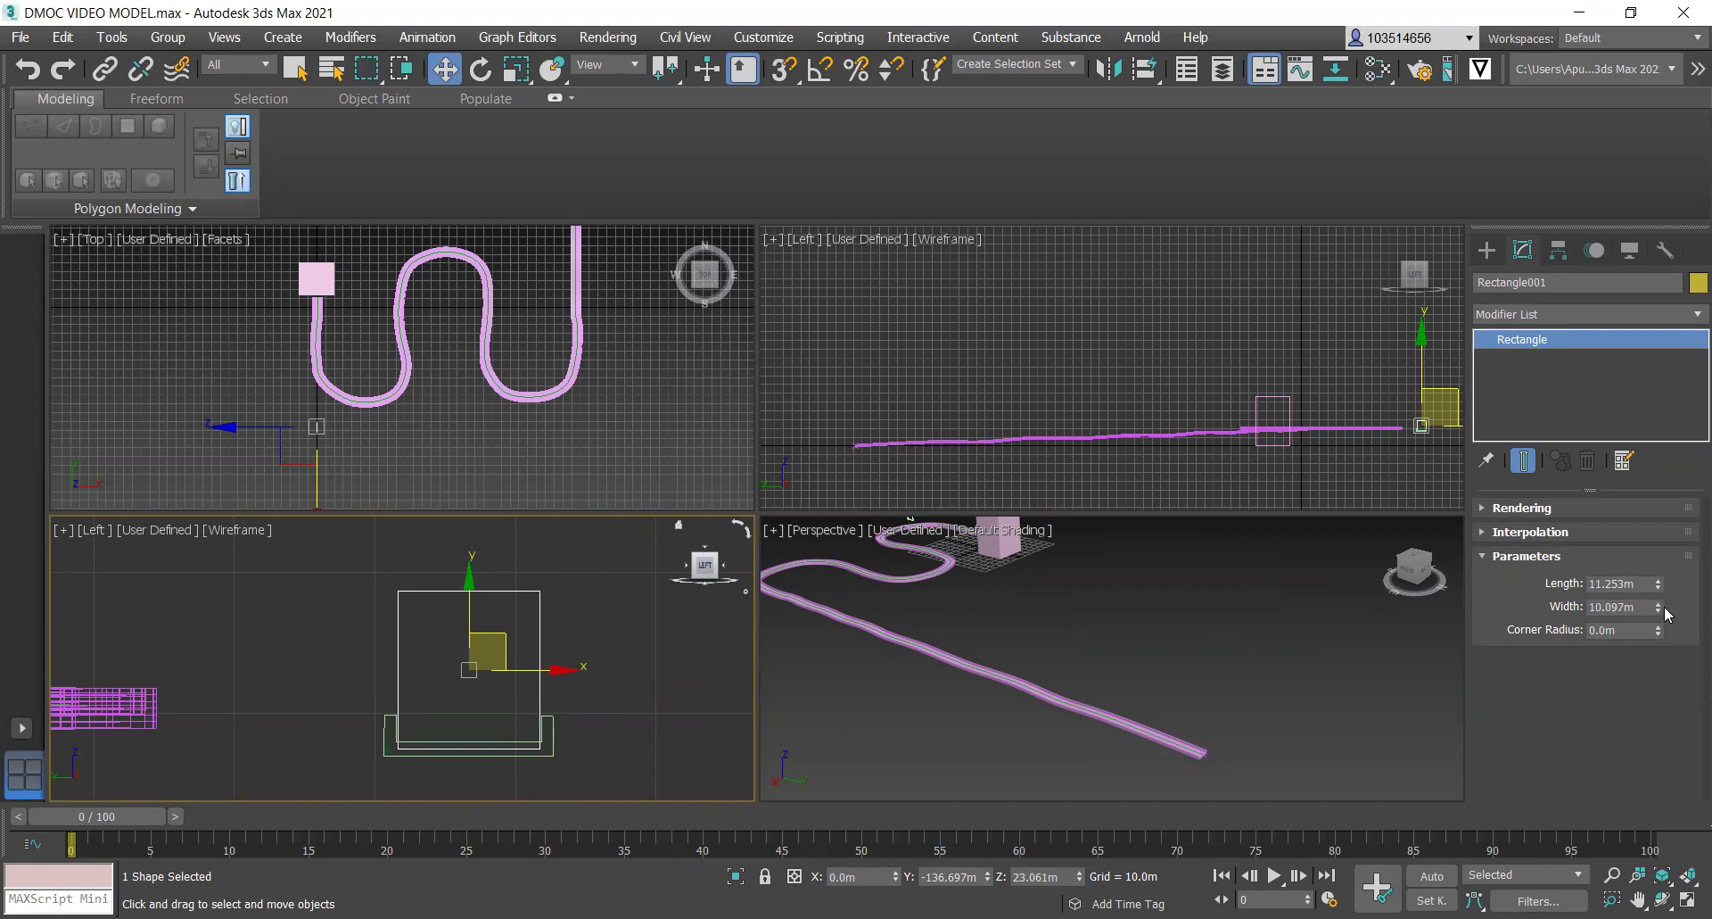
click(592, 631)
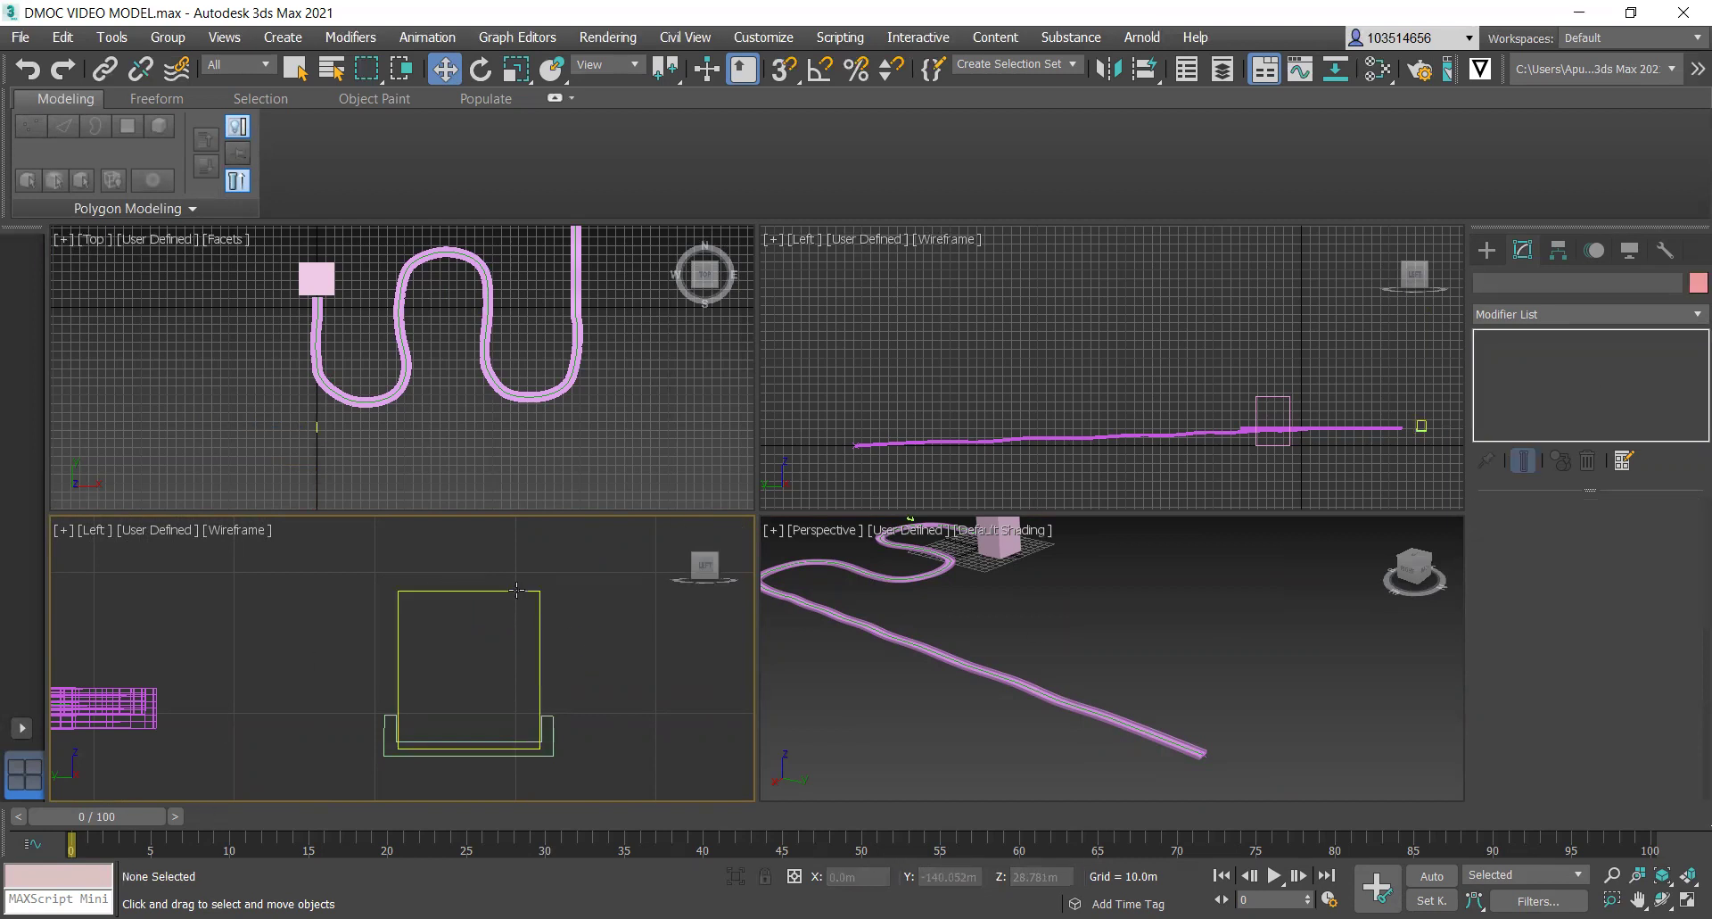
Apply a Sweep modifier to the rectangle above the channel profile.
click(1551, 314)
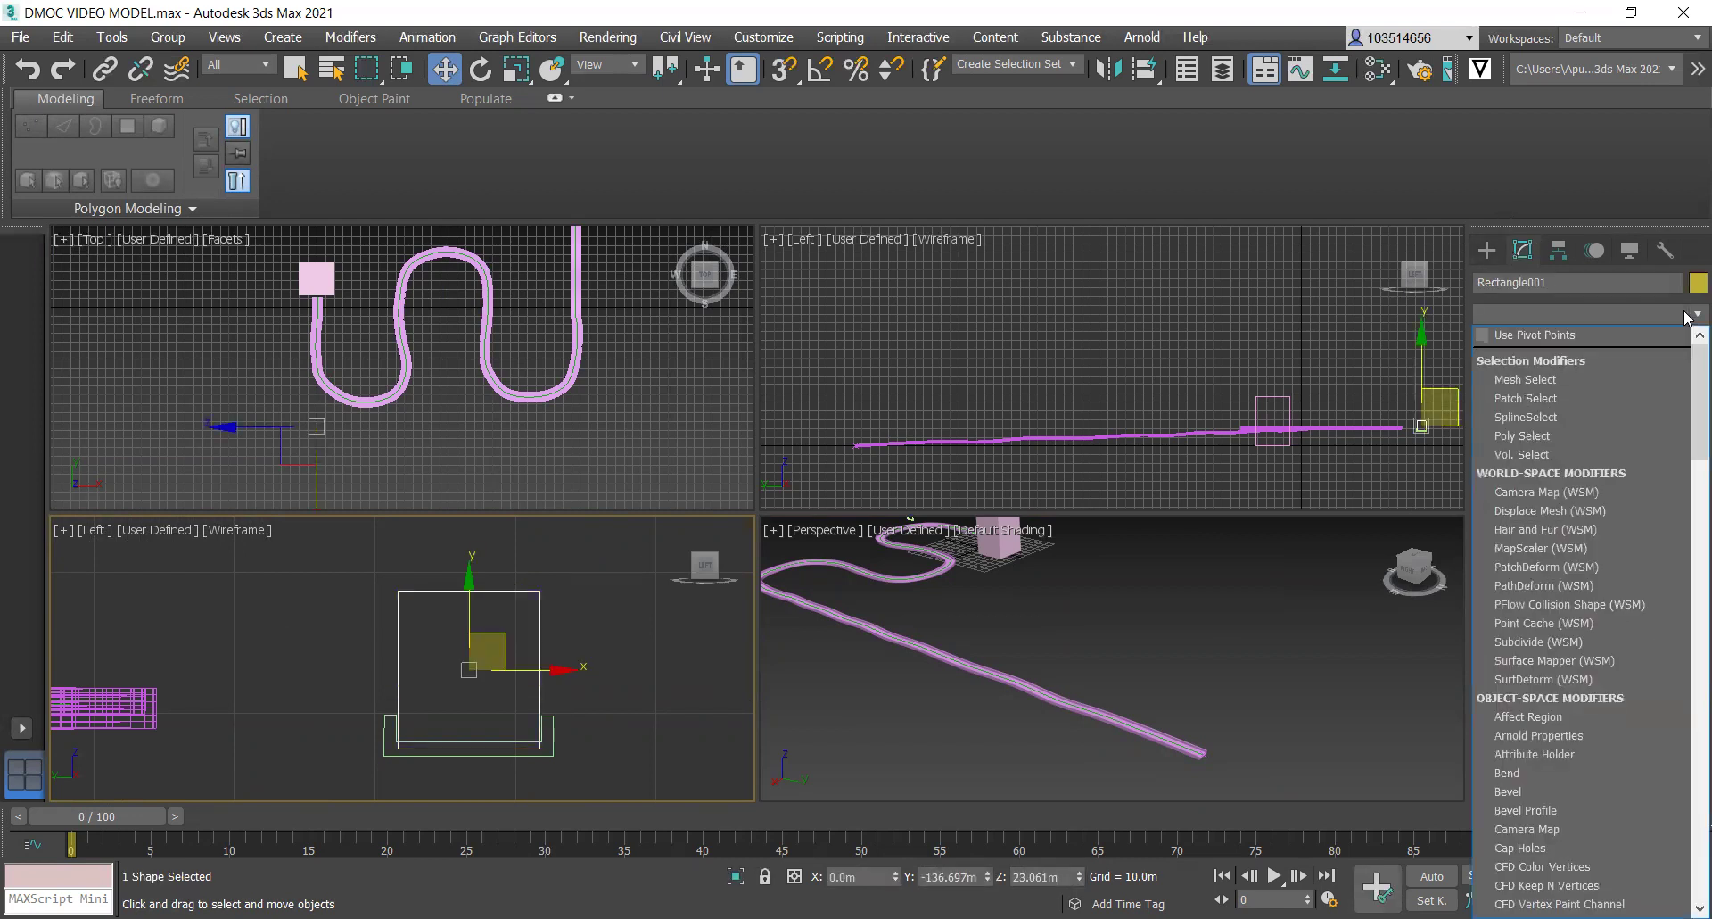
text(sw)
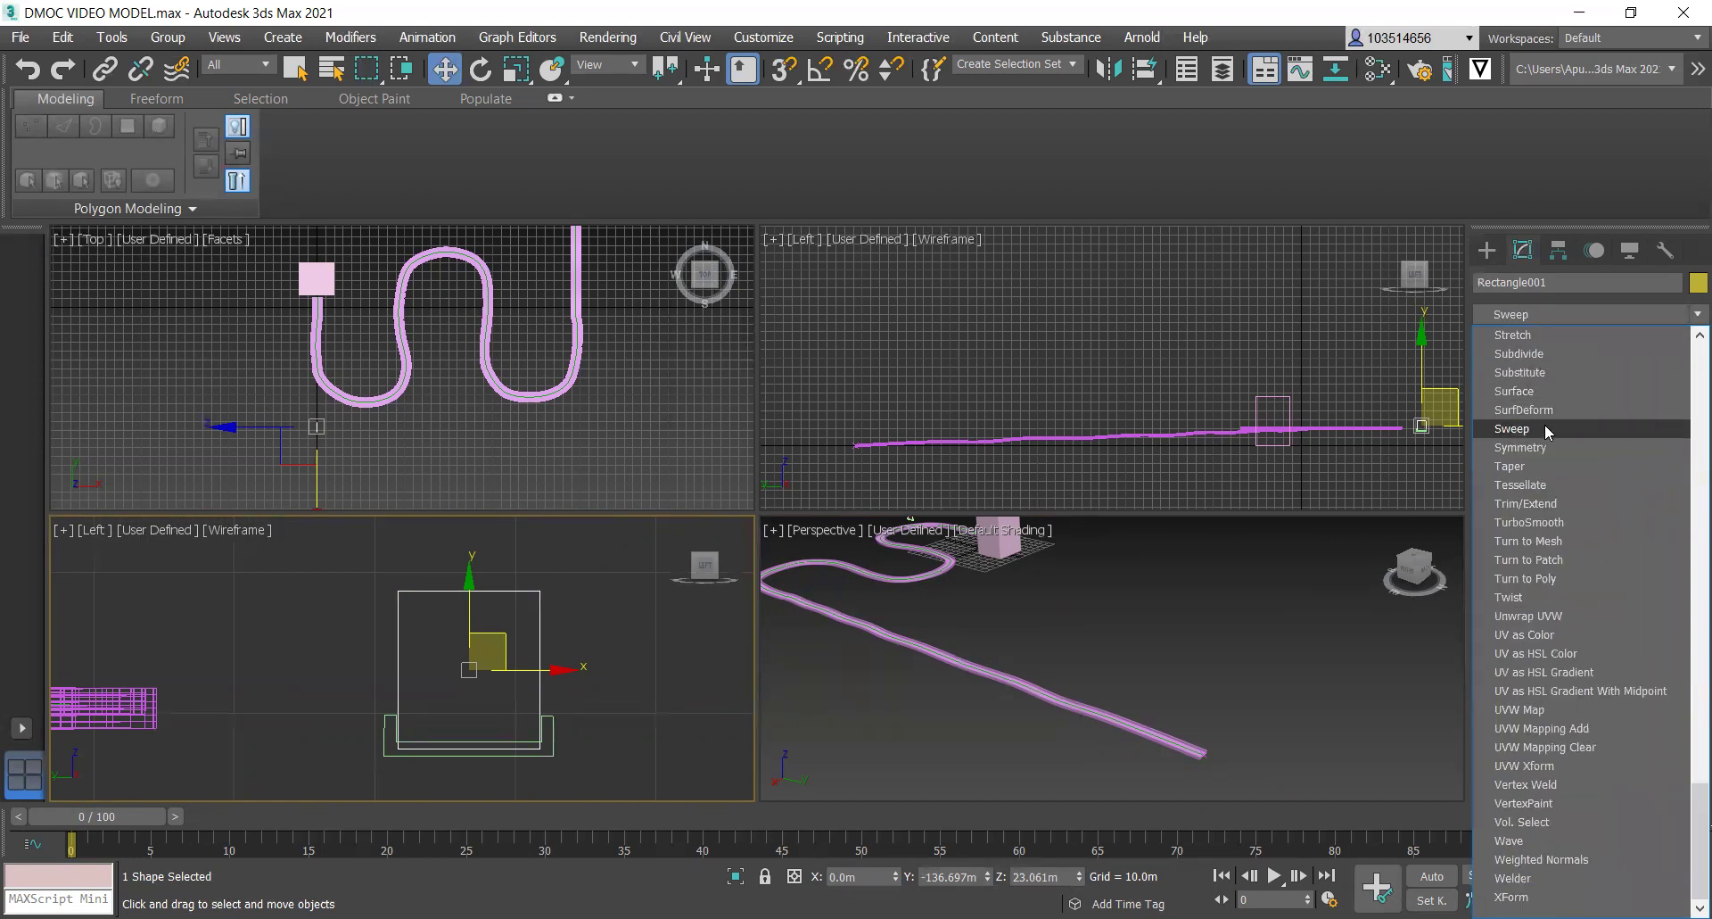
click(1550, 429)
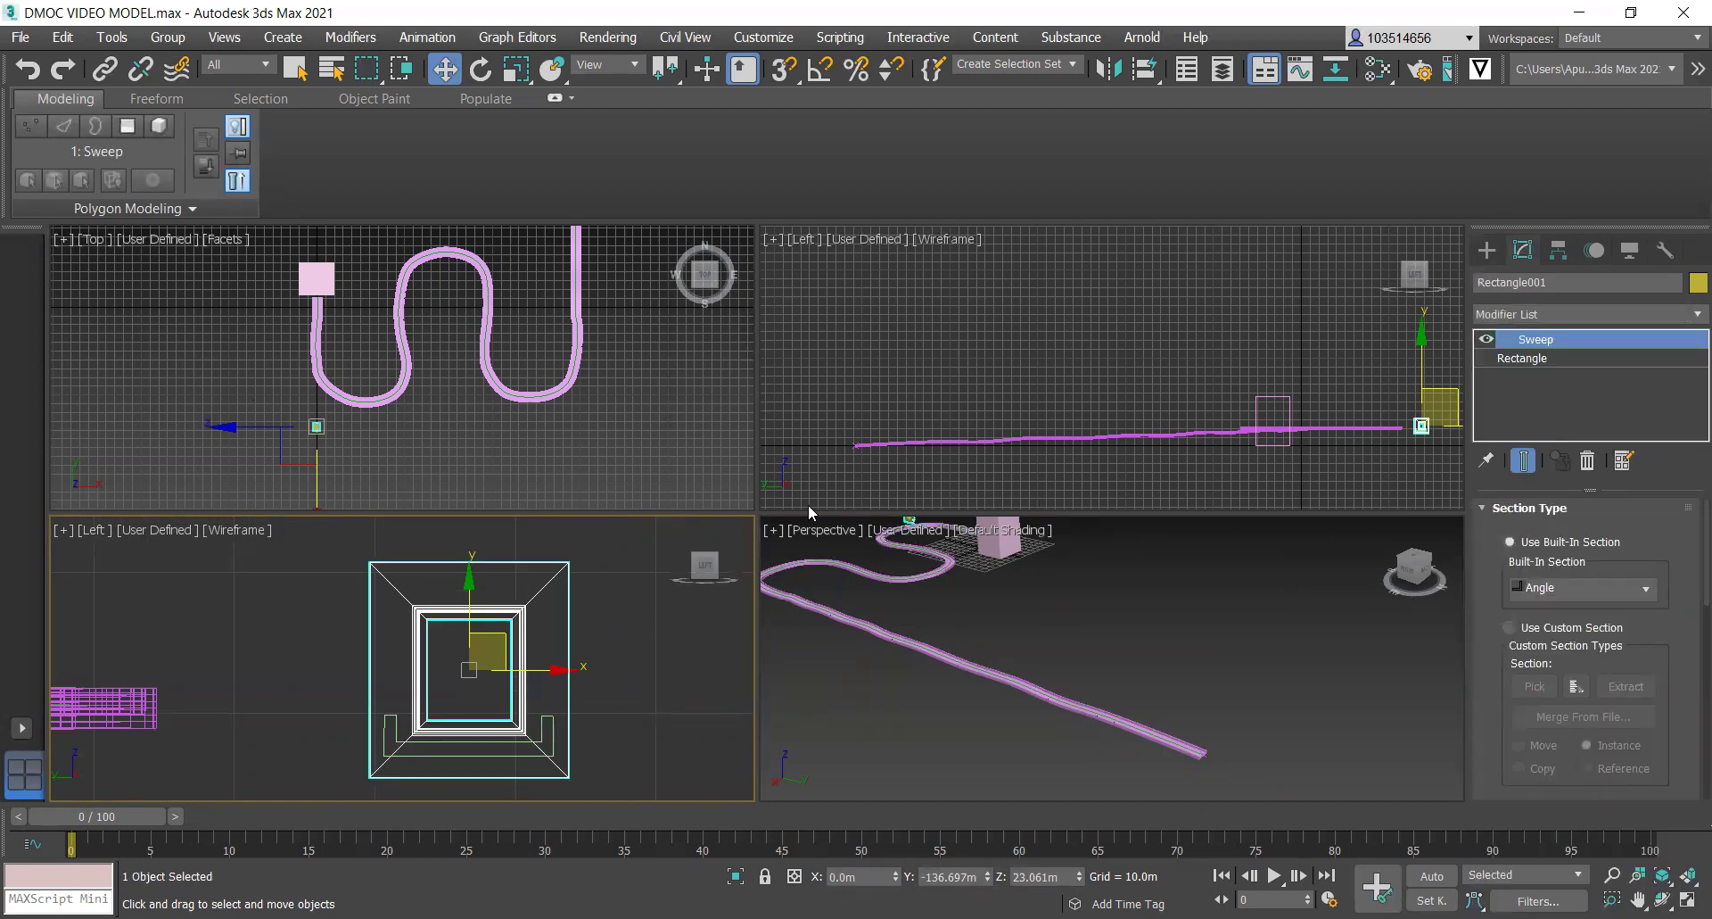
key(z)
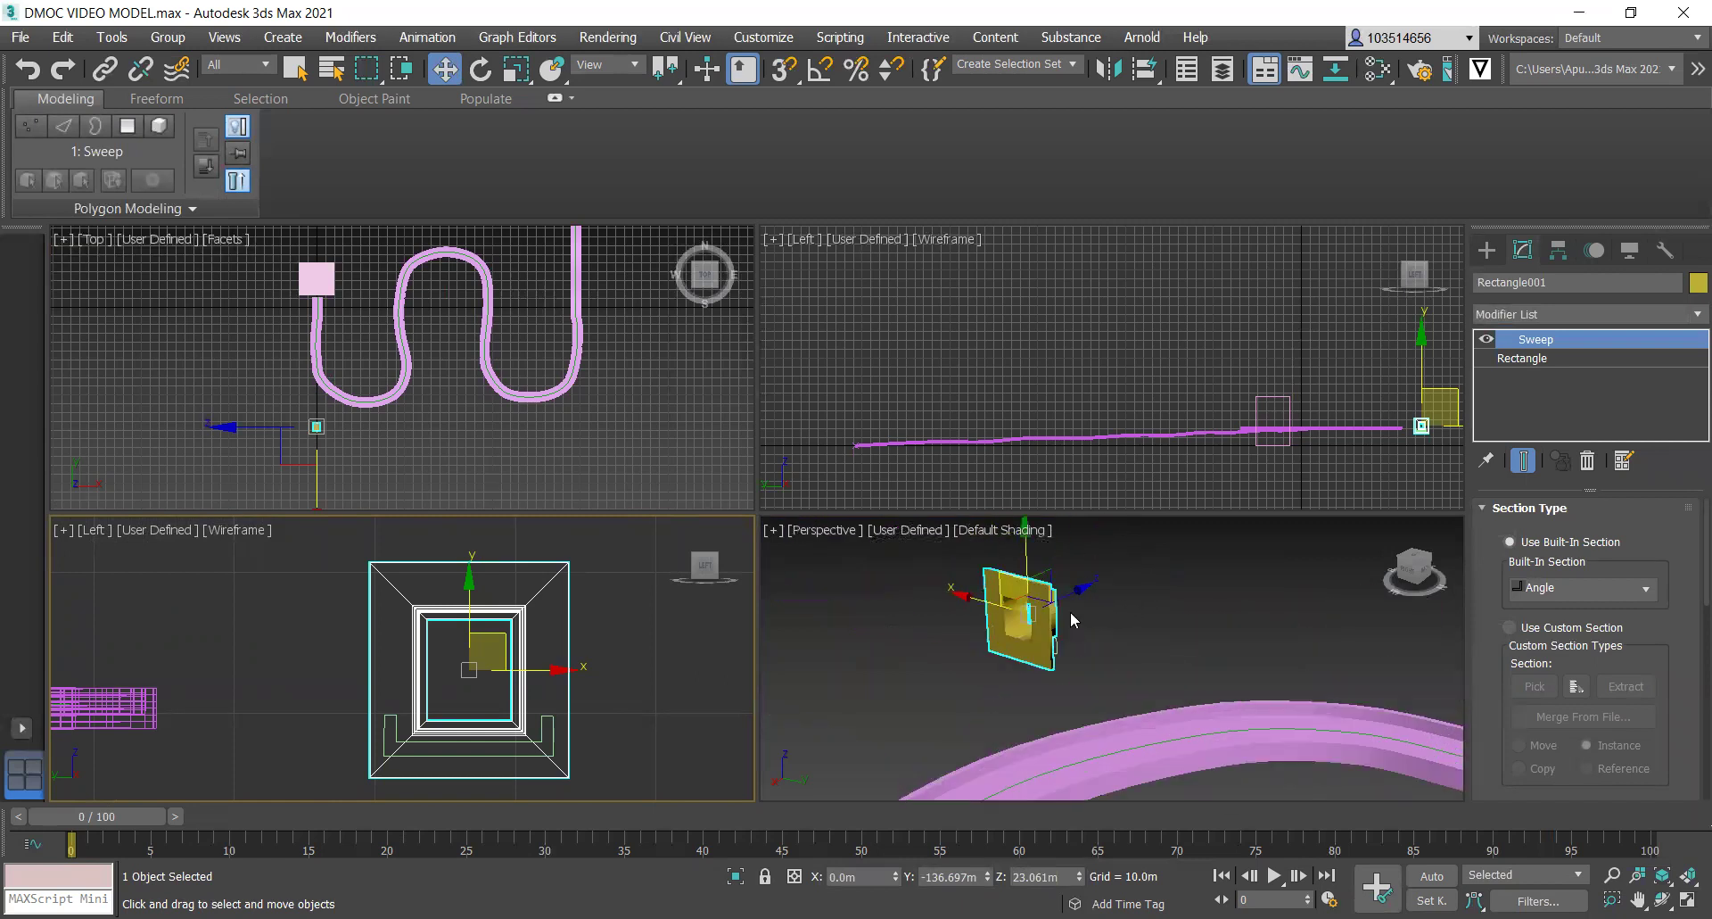
scroll(1093, 603, up, 3)
scroll(1057, 678, down, 2)
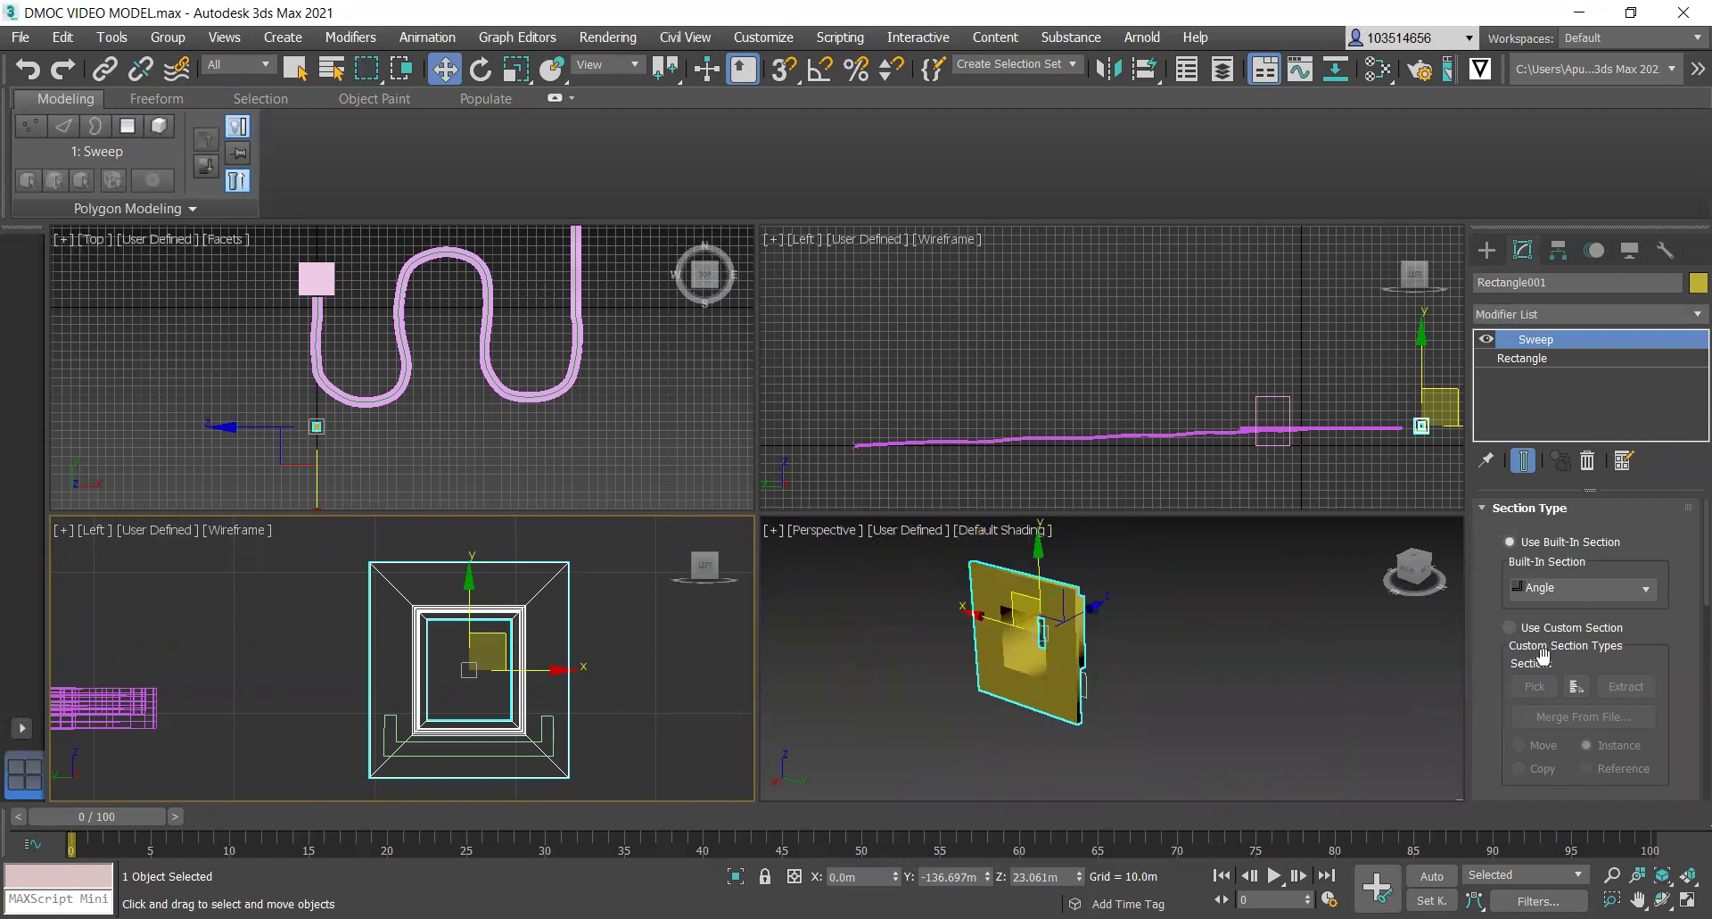
Try the built-in Cylinder section for the sweep, with a radius of 0.96 m.
click(1534, 590)
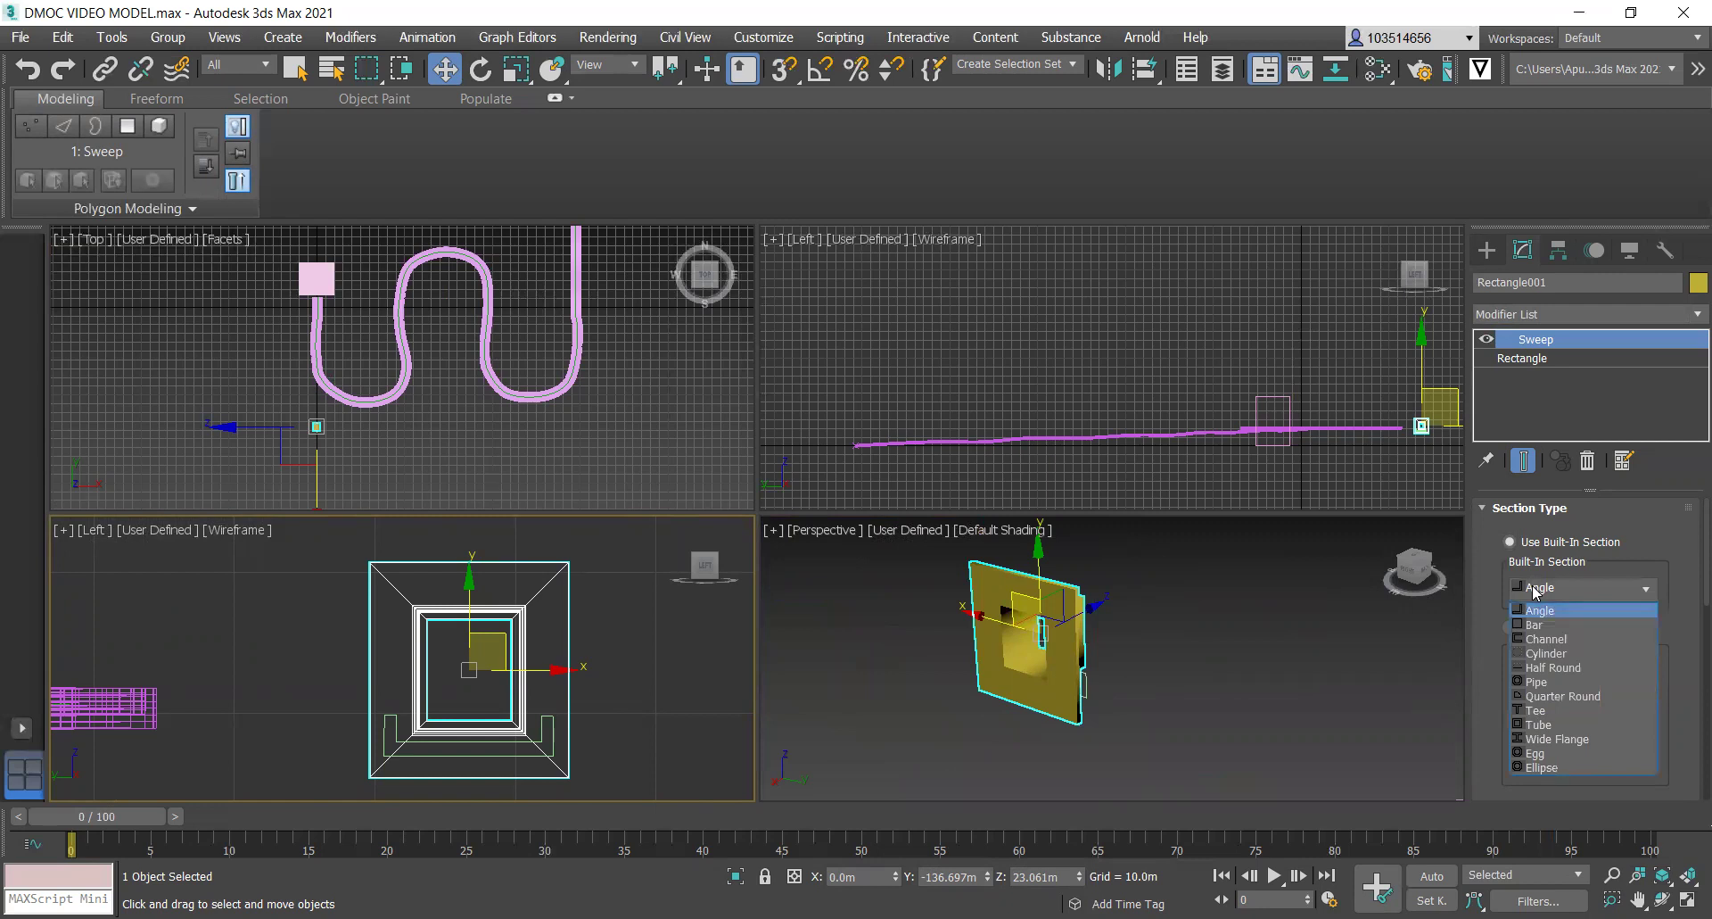
click(1546, 653)
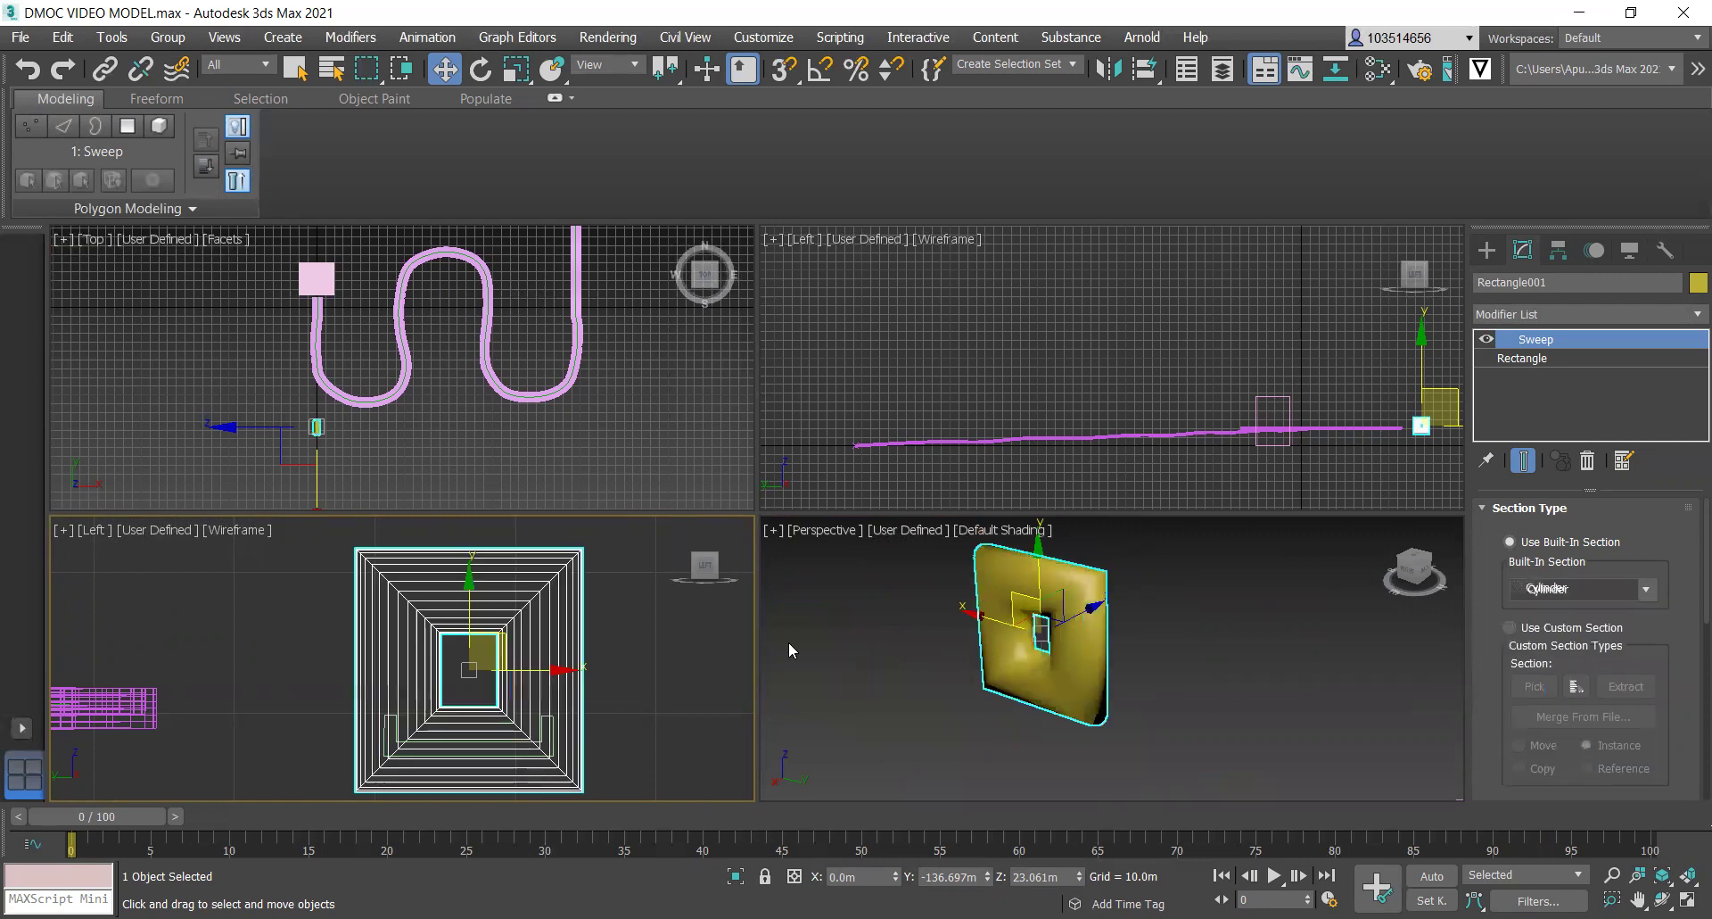
scroll(1586, 630, down, 5)
scroll(1586, 630, down, 1)
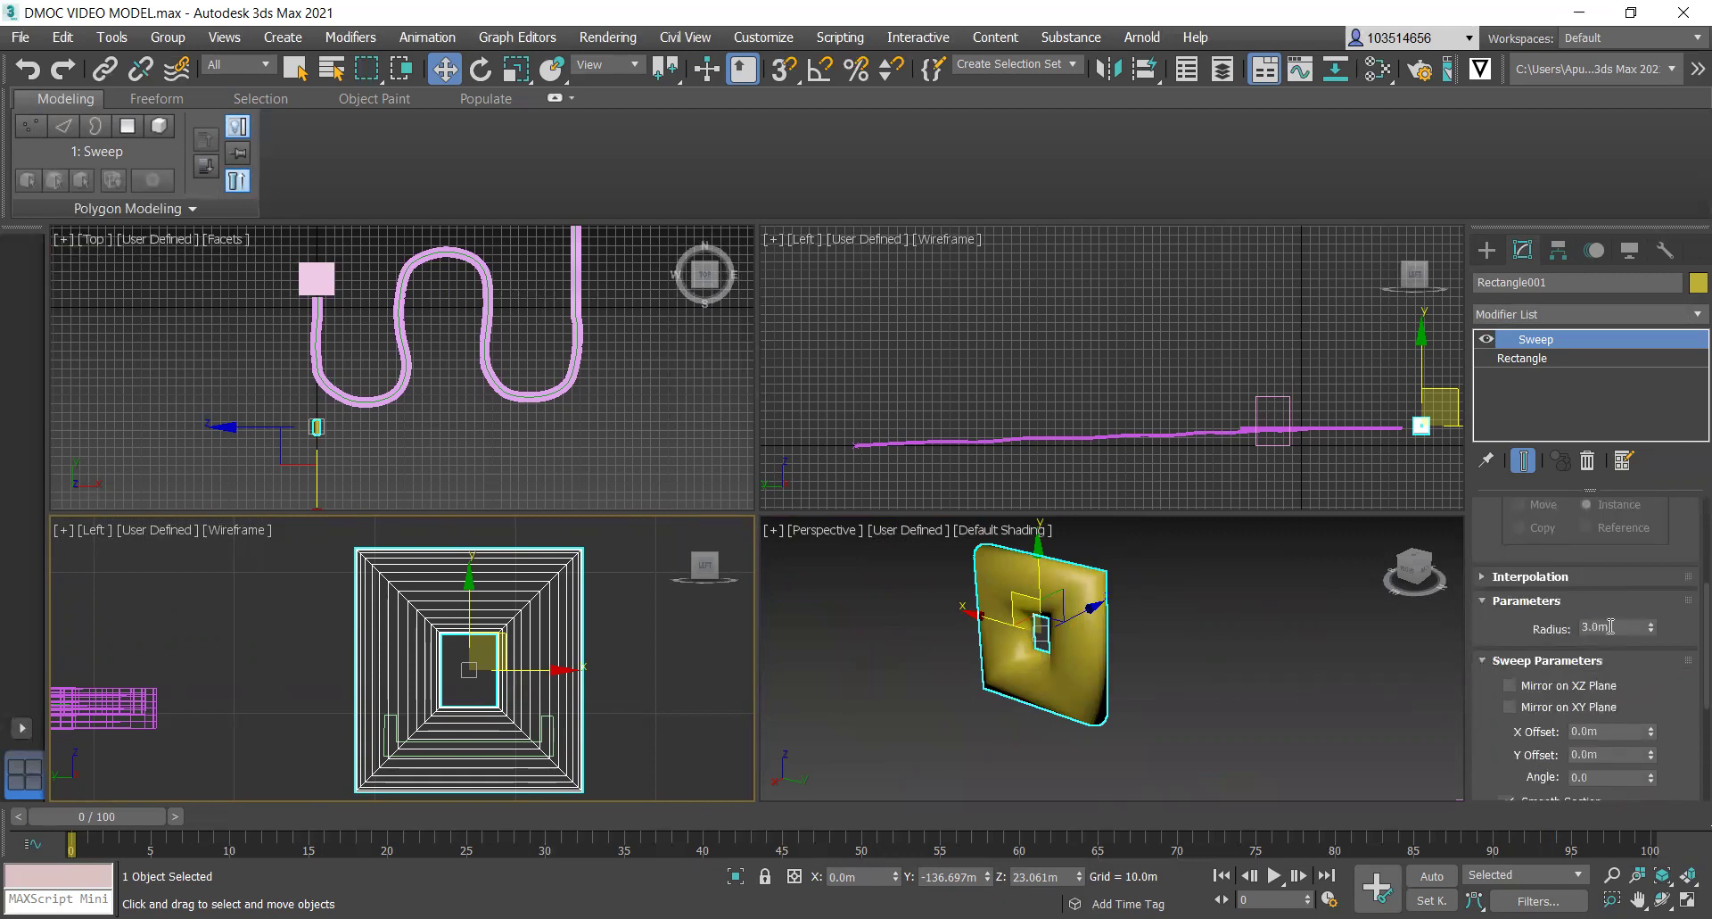
drag(1650, 631, 1654, 686)
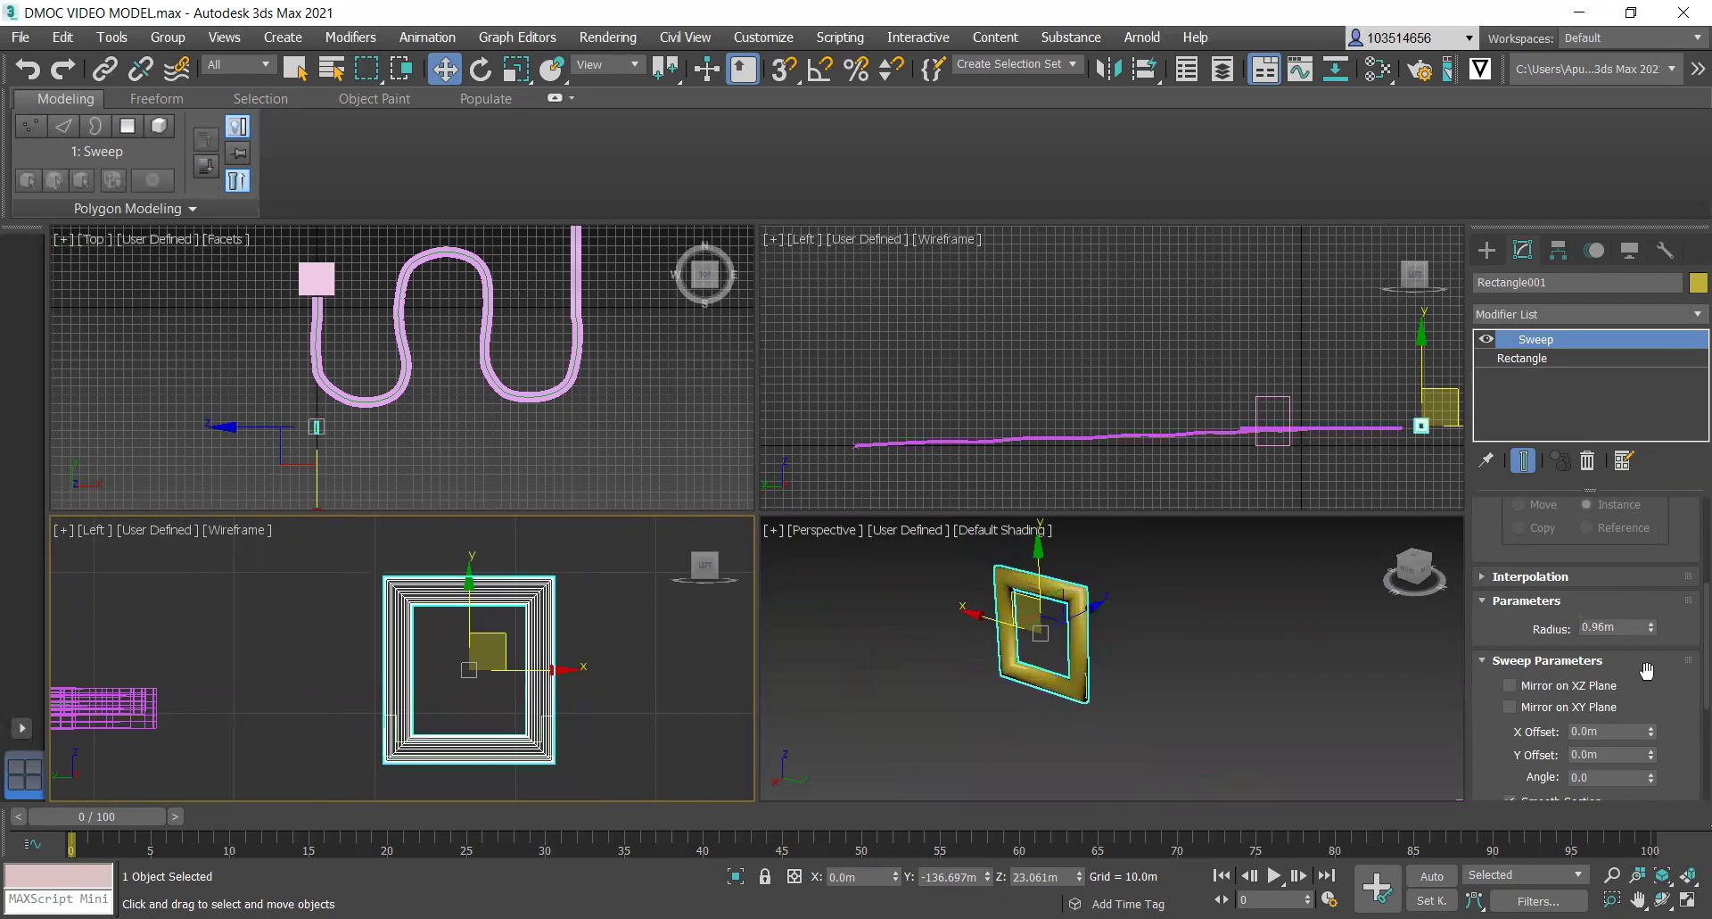
Use the built-in Bar section for the sweep, with length 1.26 m and width 0.48 m.
scroll(1579, 603, up, 5)
click(1577, 569)
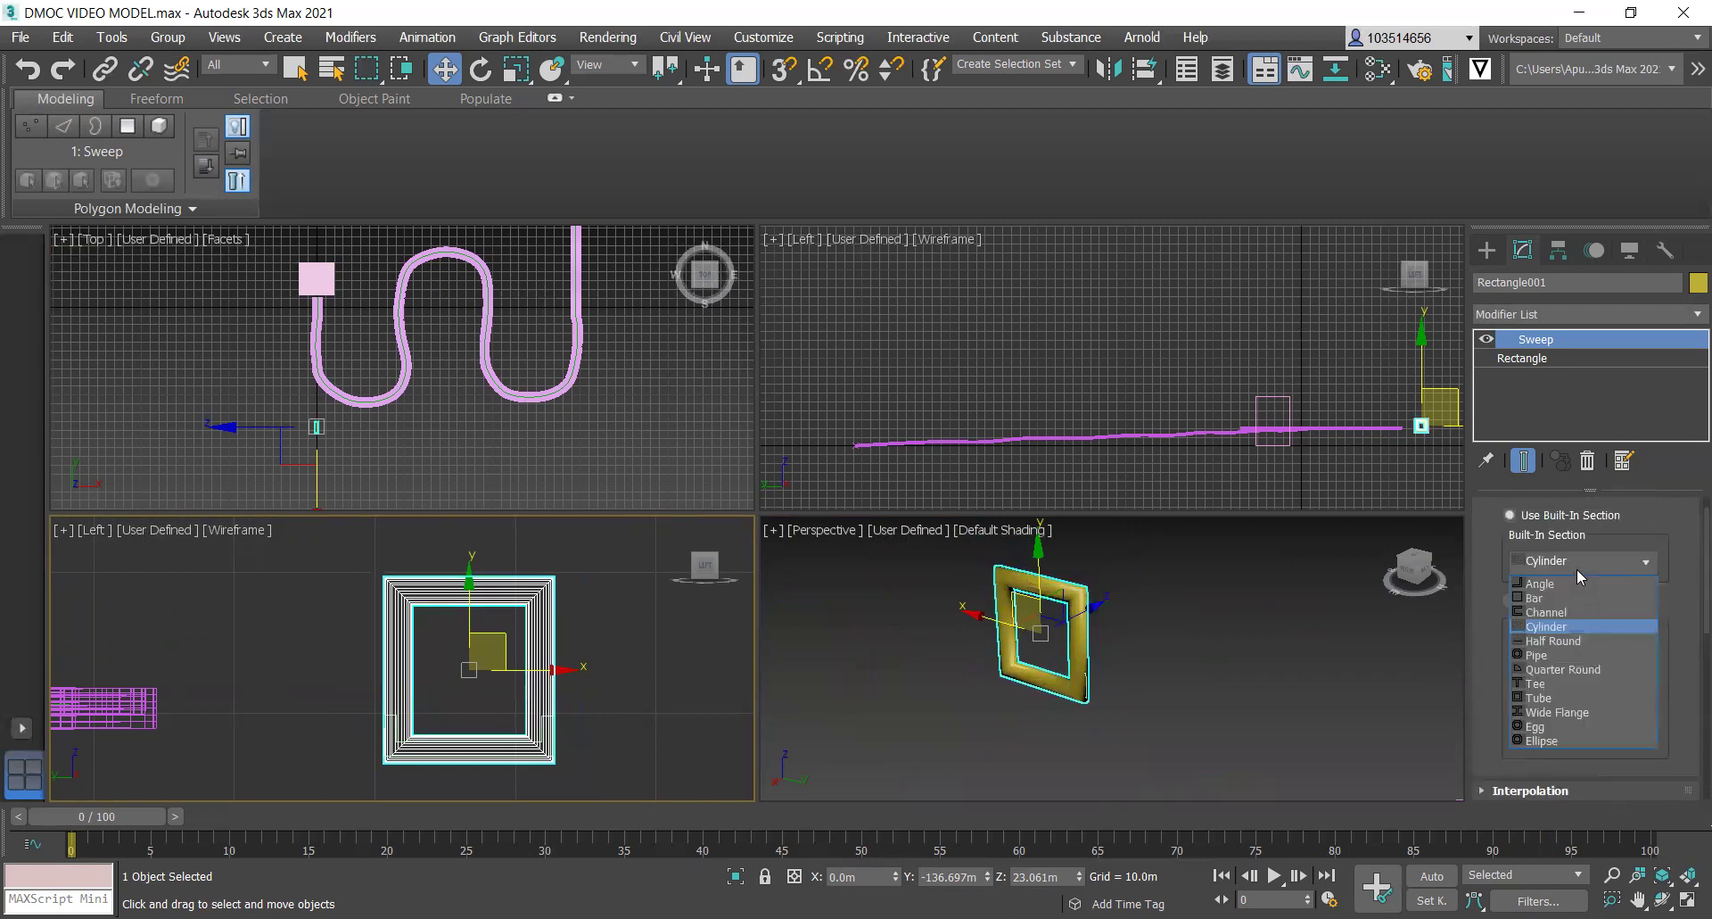
click(1577, 599)
scroll(1587, 661, down, 5)
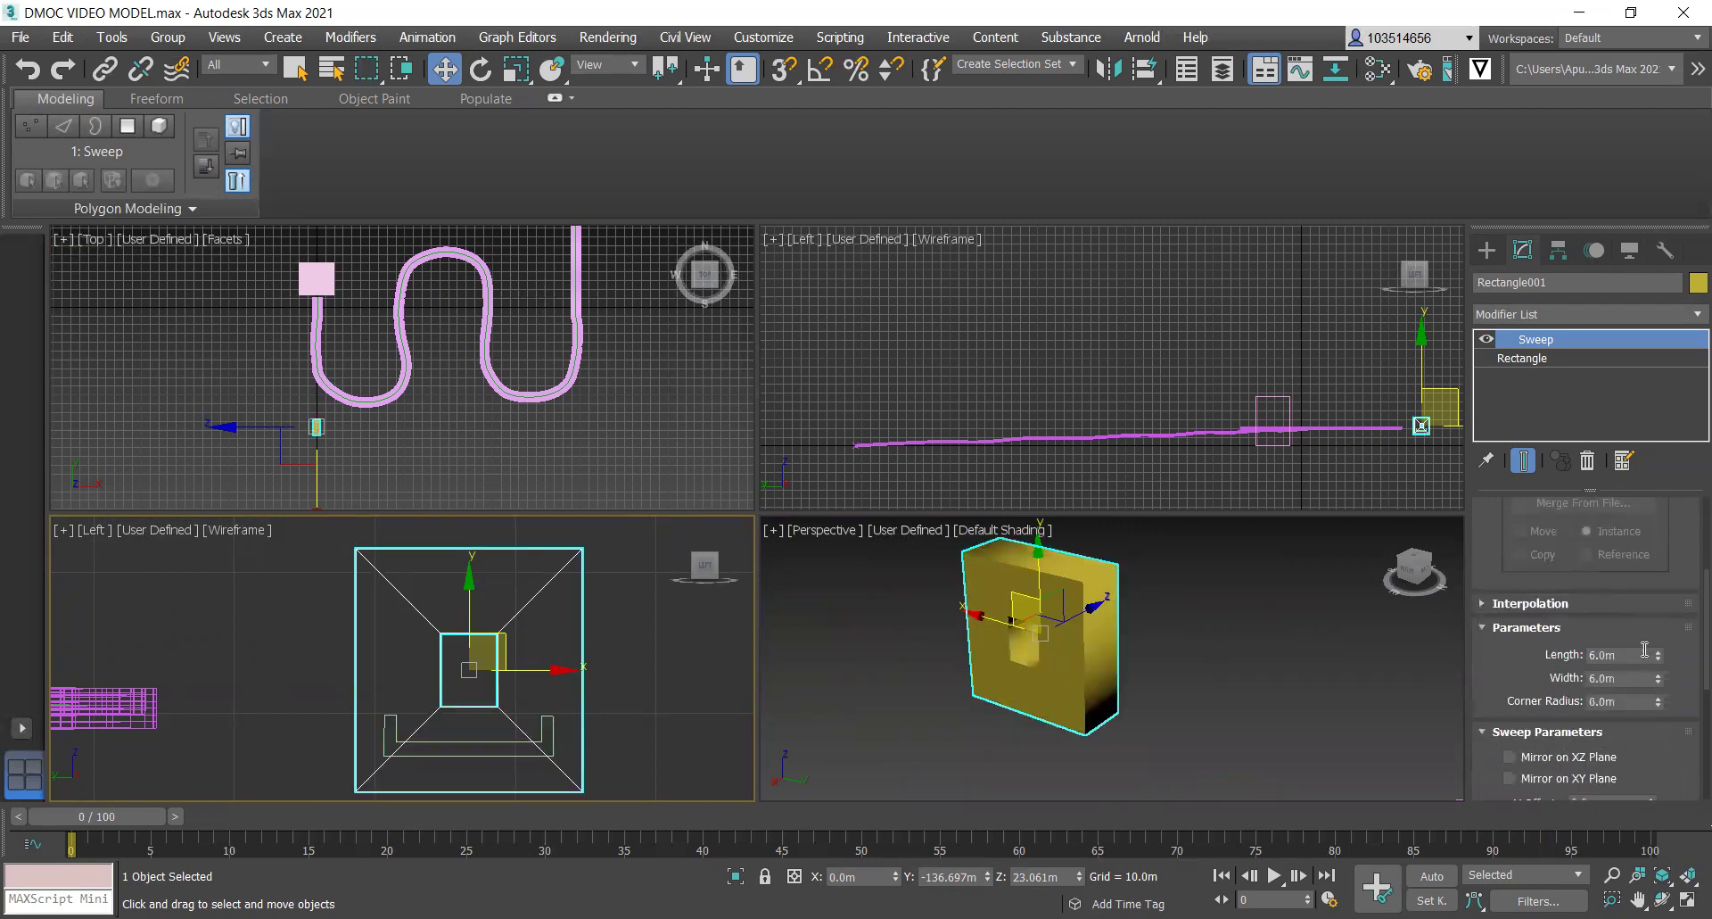
drag(1659, 660, 1664, 767)
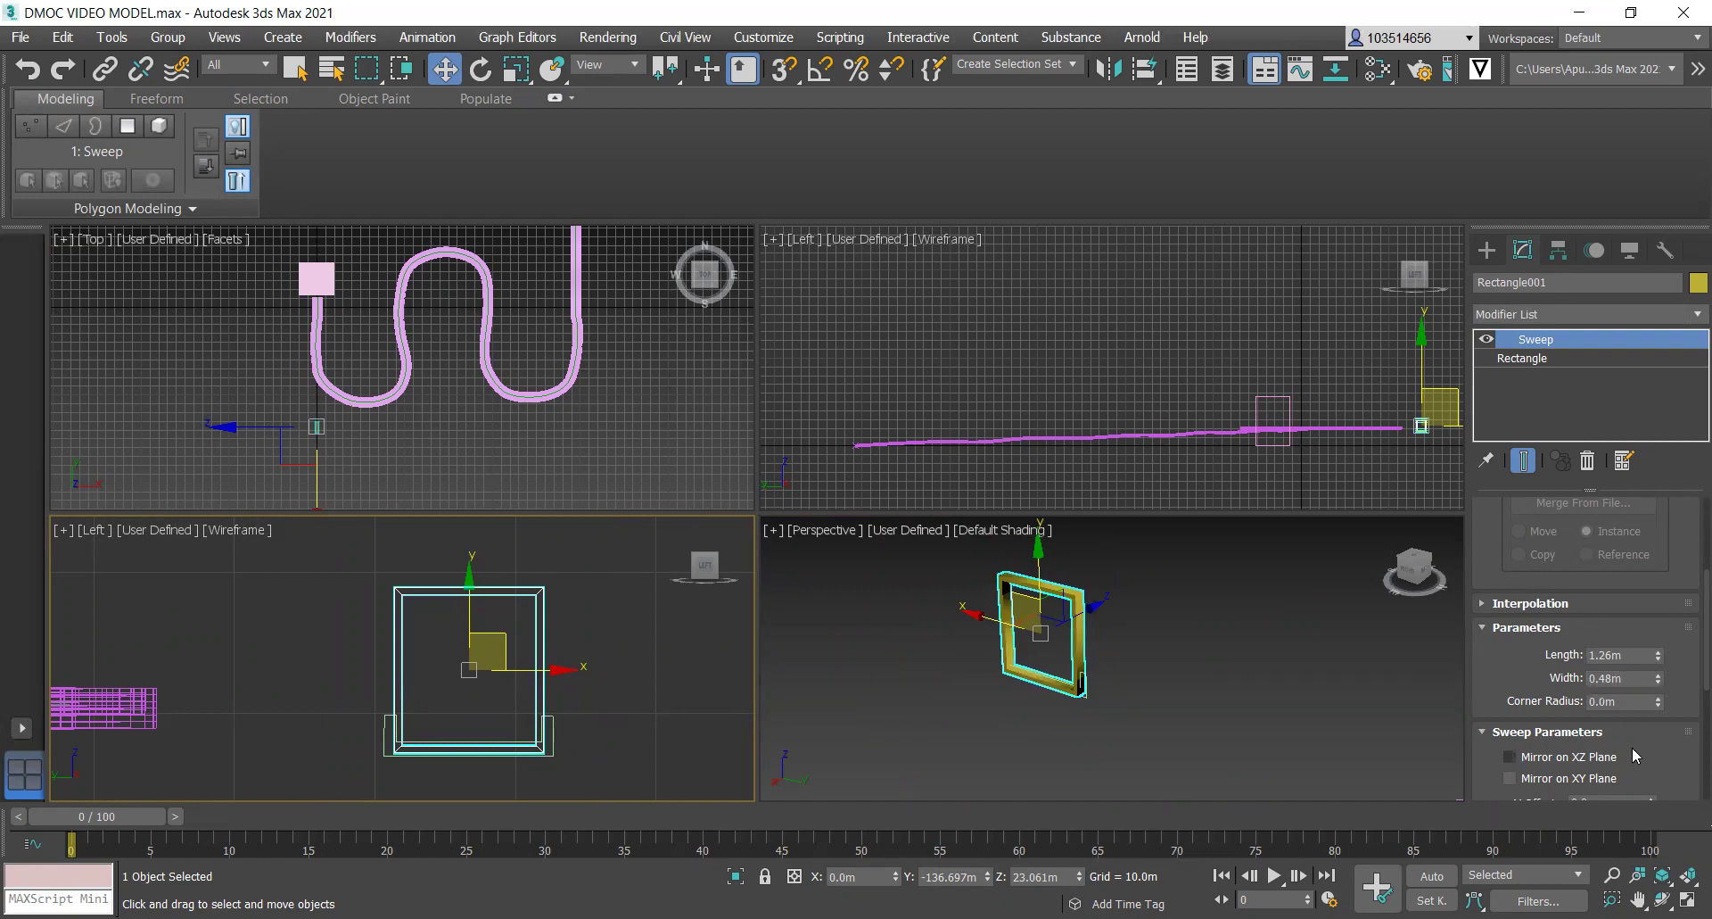
Try a 0.32 m corner radius on the bar section, readjust that radius, and deselect the frame.
drag(1658, 704, 1654, 678)
scroll(1186, 650, up, 6)
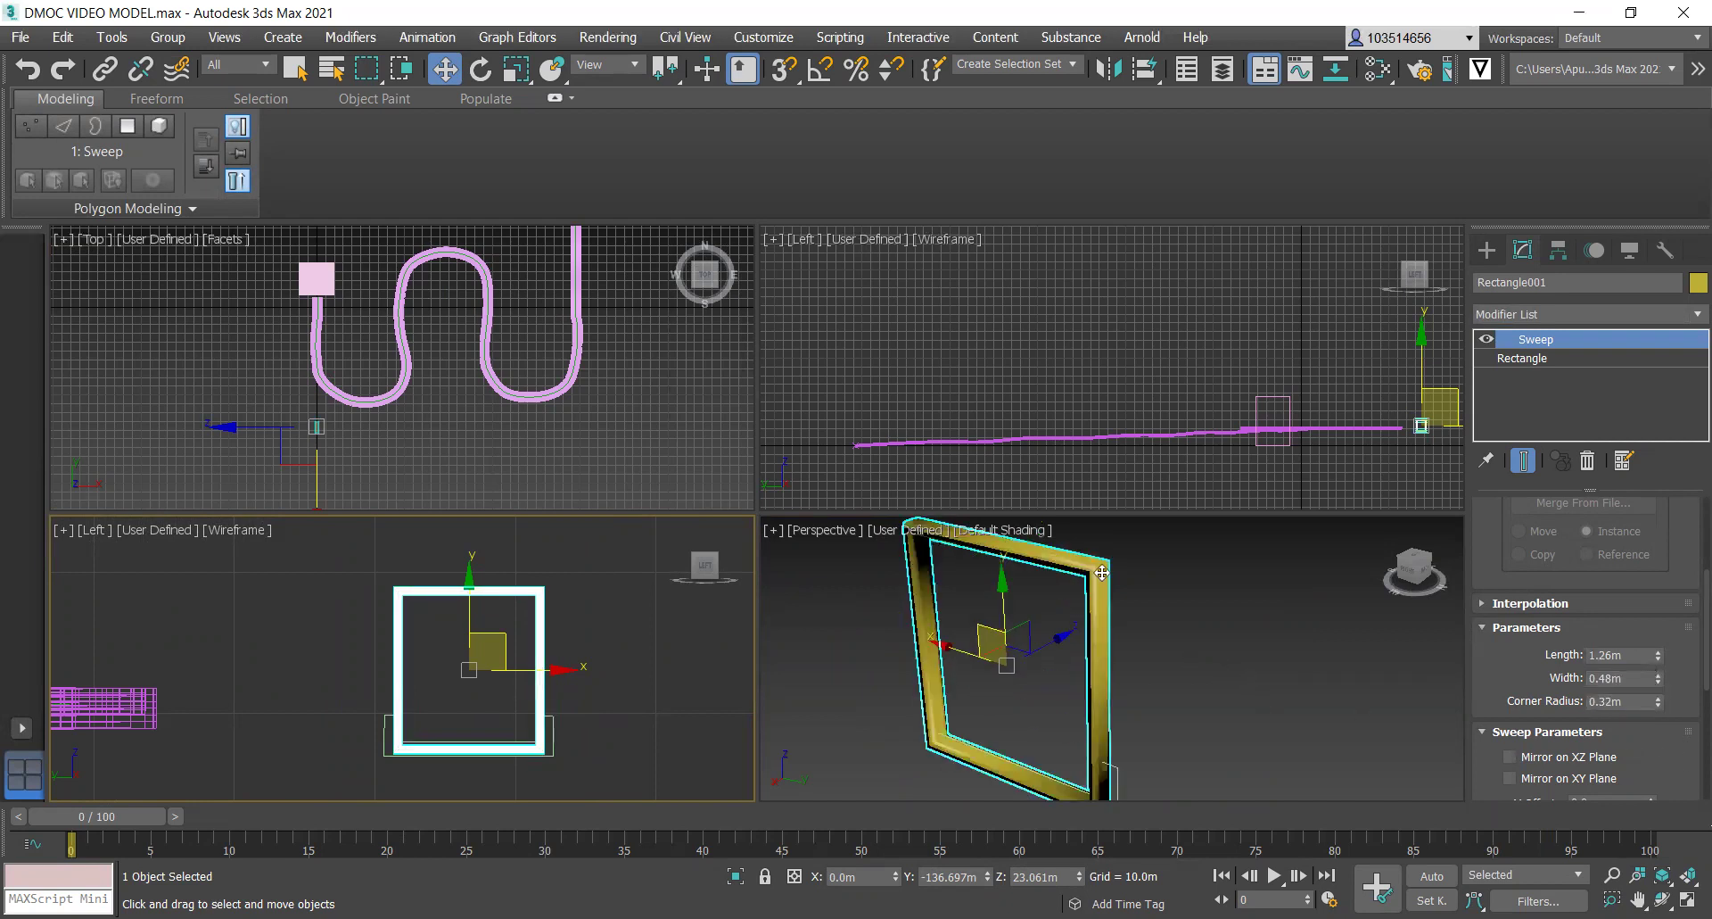
scroll(1095, 554, down, 3)
mouse_move(1658, 702)
mouse_down()
mouse_move(1660, 682)
mouse_move(1664, 720)
mouse_move(1660, 662)
mouse_up()
click(1242, 666)
scroll(1138, 586, down, 4)
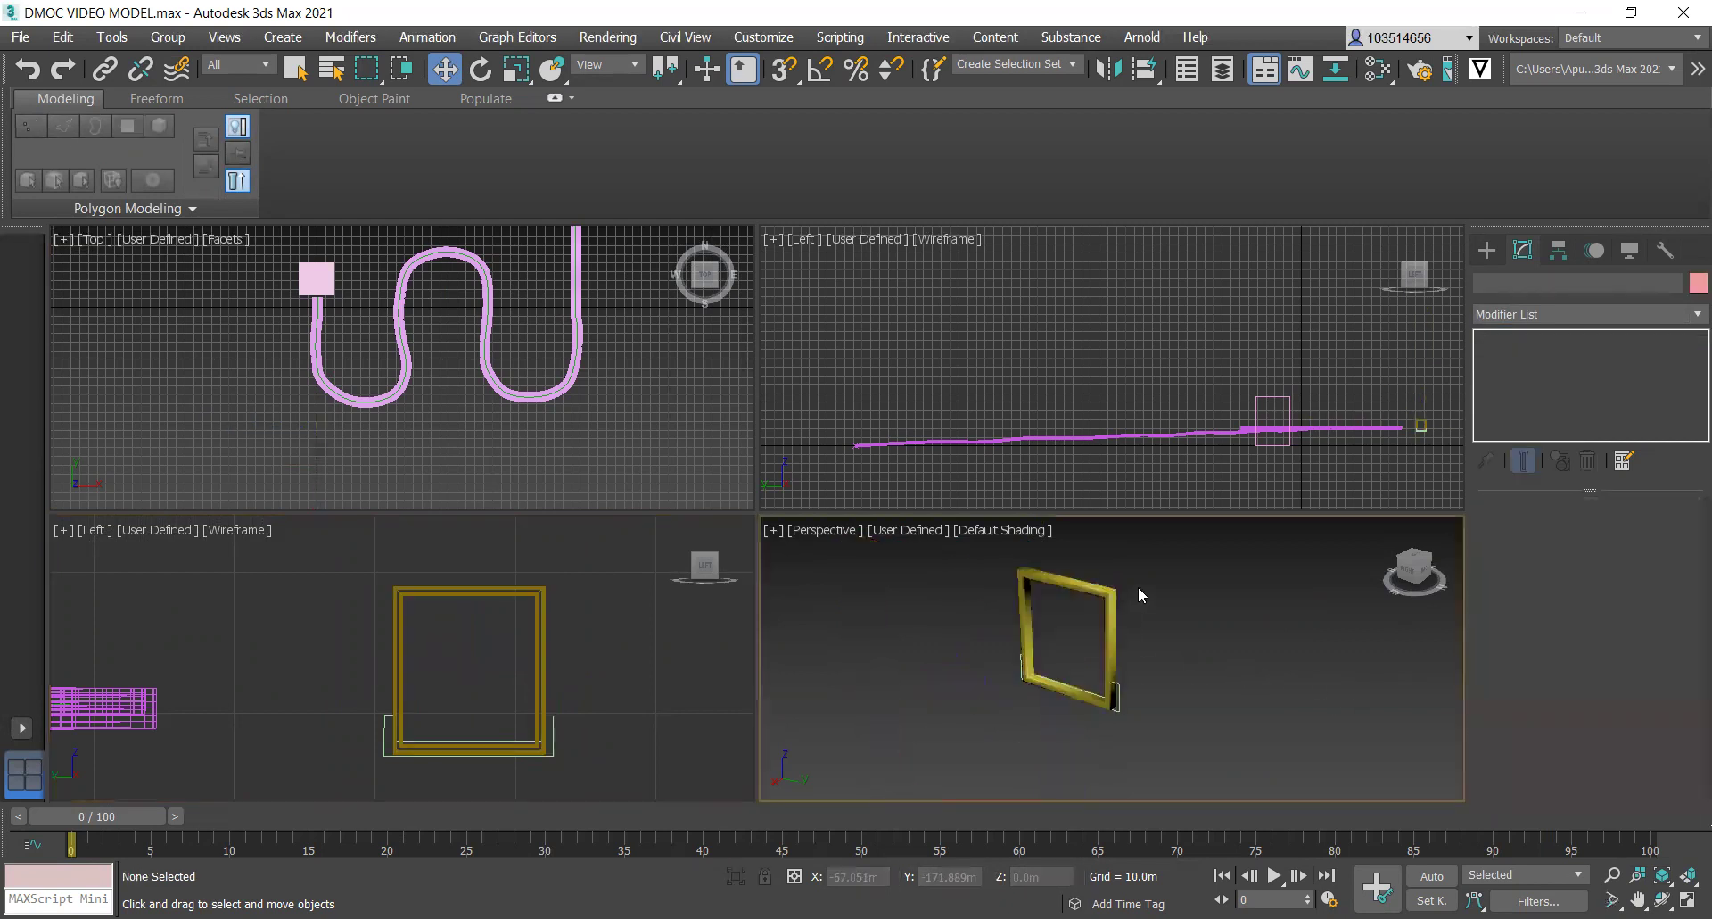
Open the Spacing Tool and select the swept rectangular frame beside the end of the channel.
scroll(1101, 596, up, 2)
scroll(261, 699, down, 4)
scroll(266, 649, up, 2)
scroll(449, 650, up, 5)
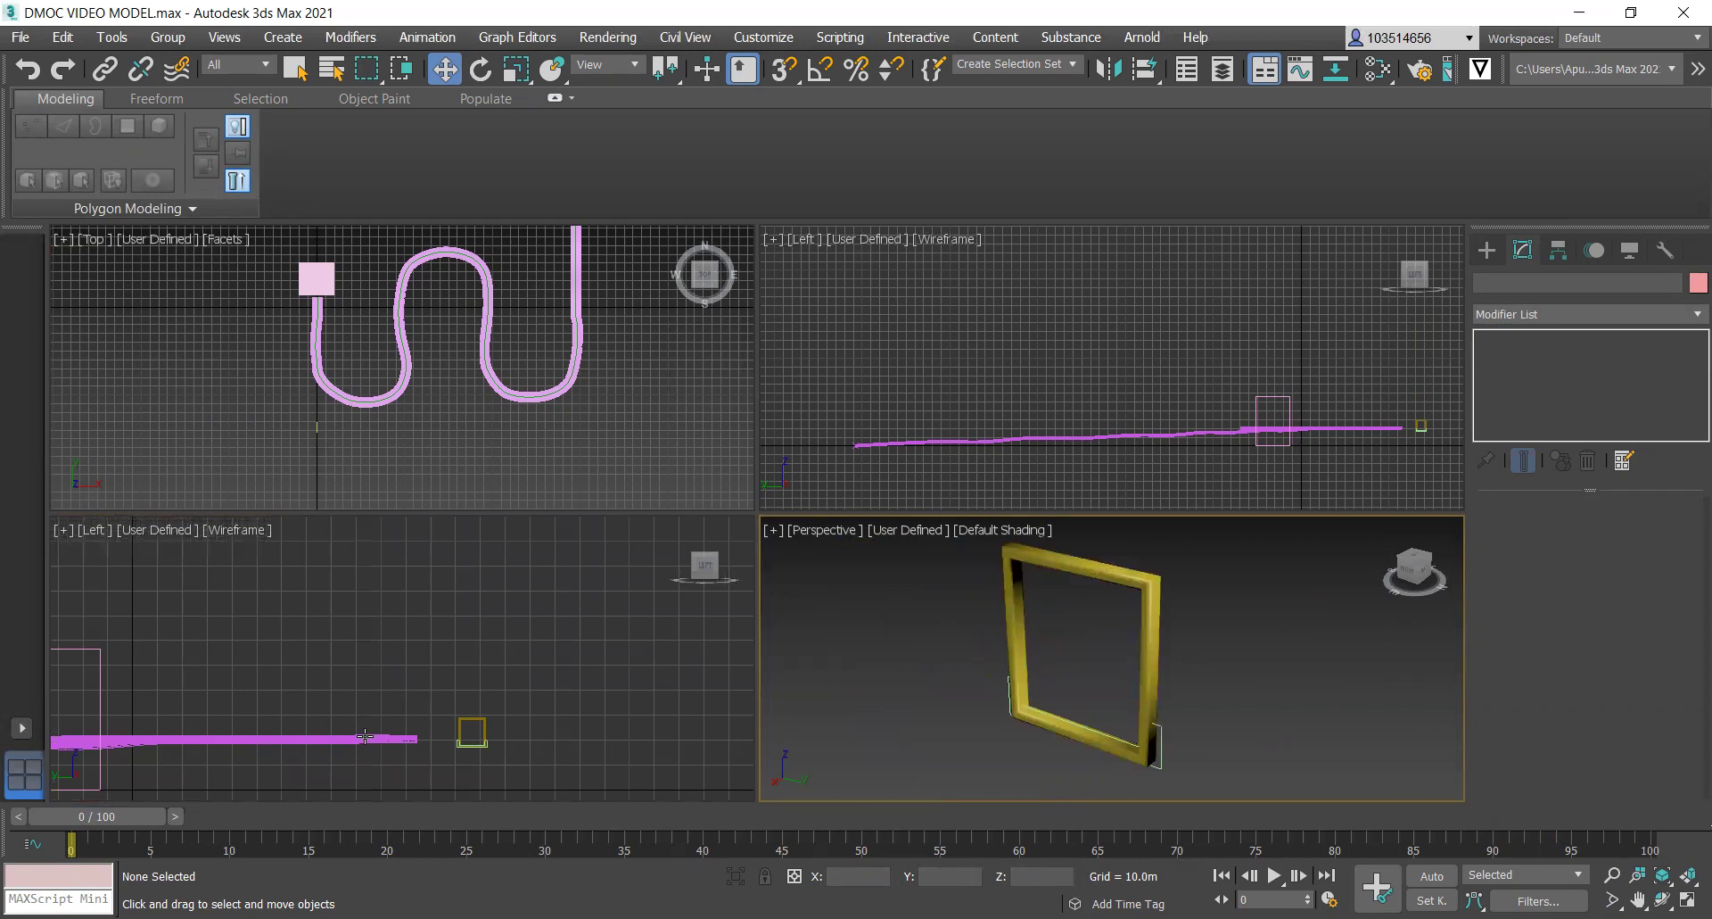
click(89, 38)
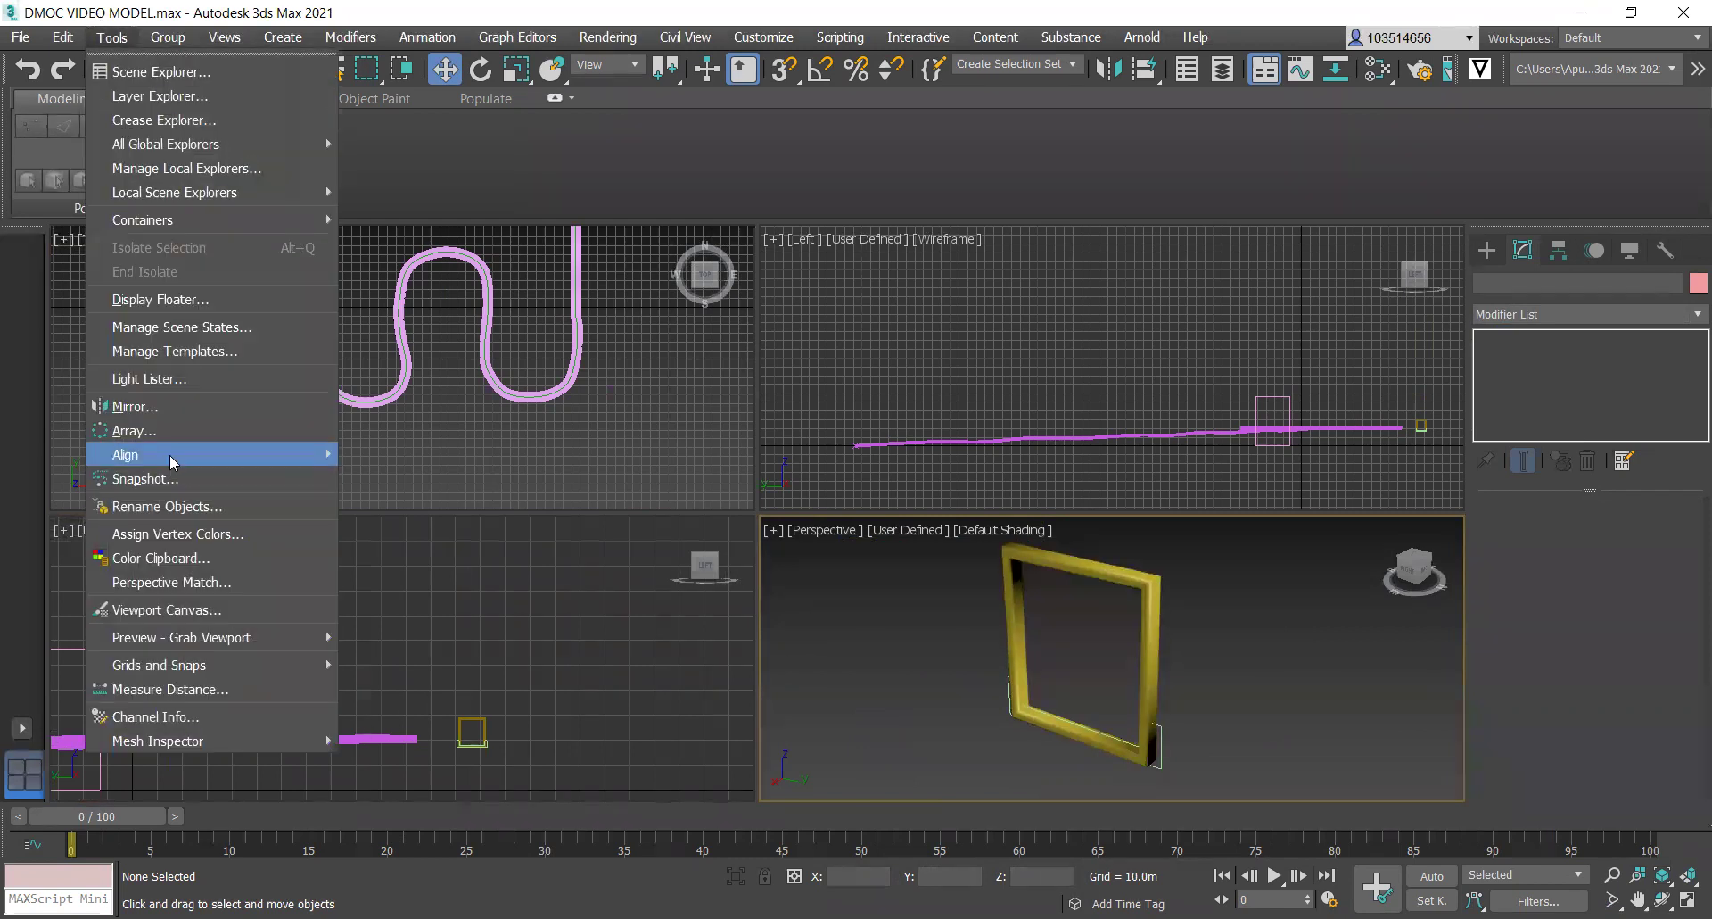
mouse_move(170, 453)
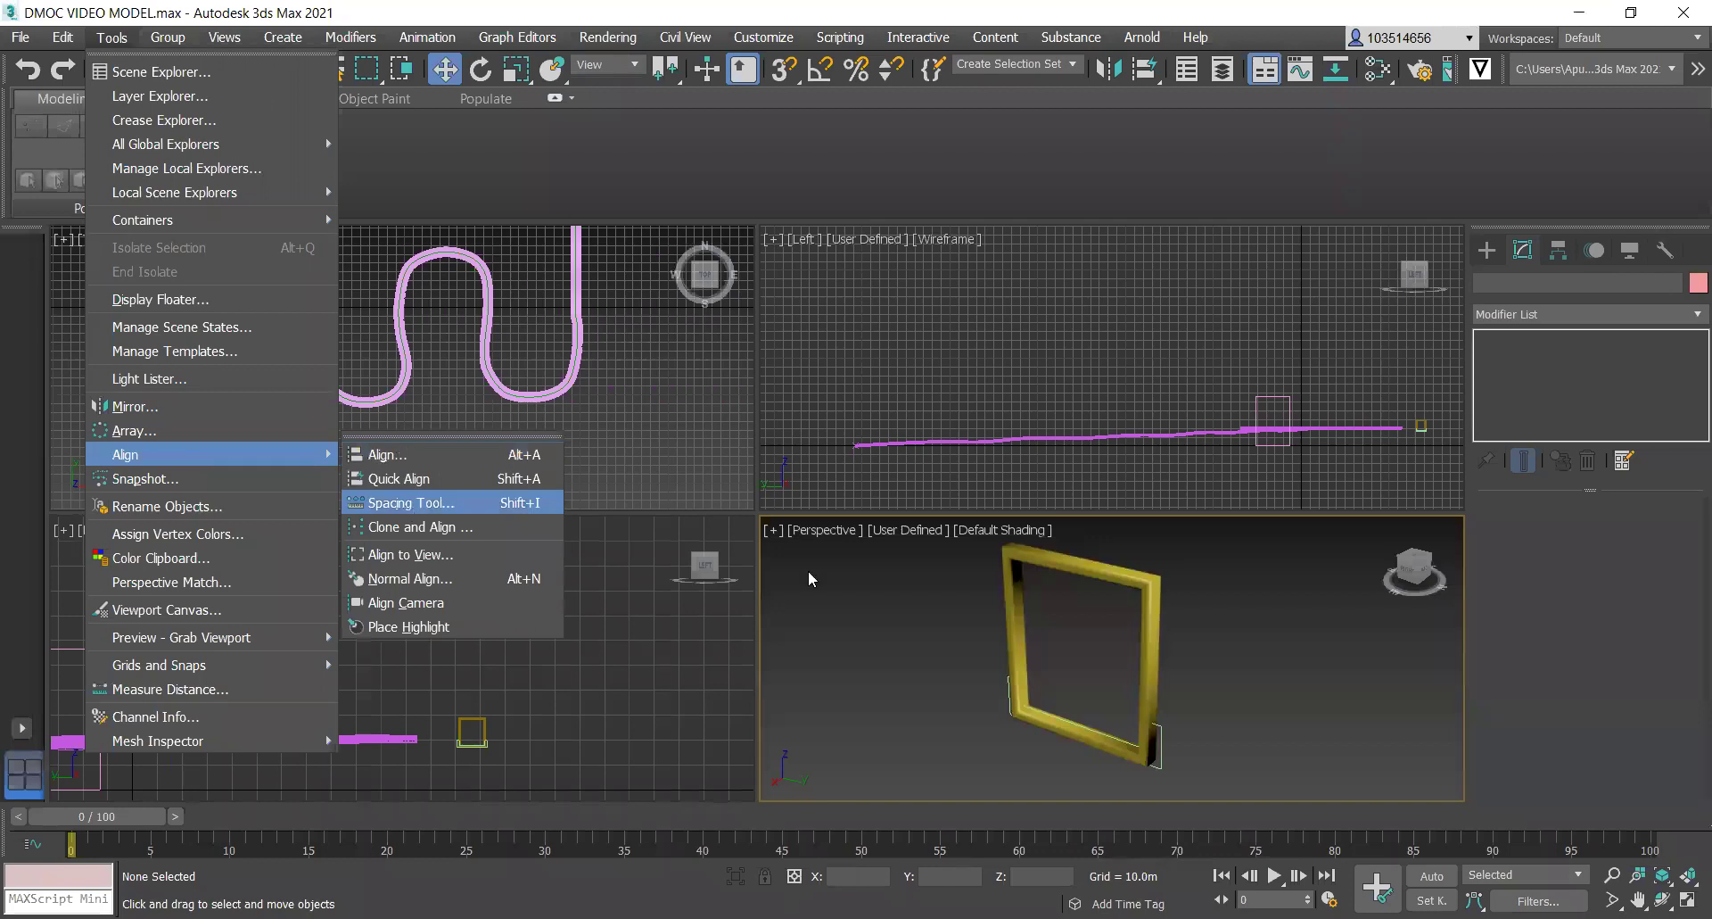
click(410, 502)
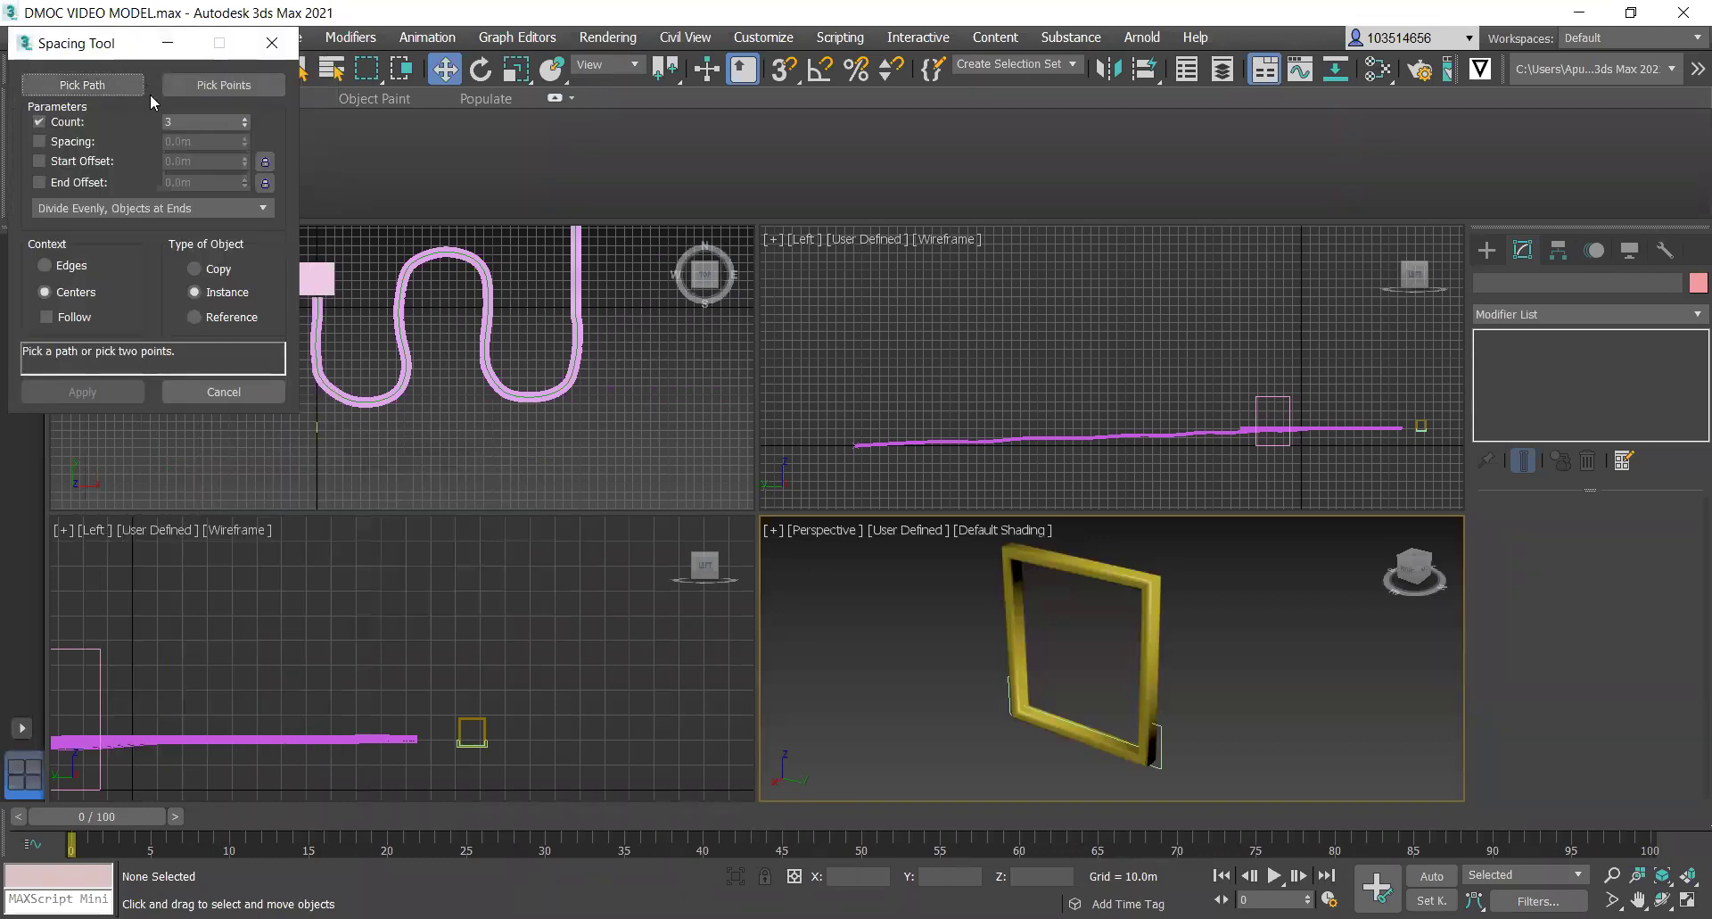
scroll(489, 747, up, 3)
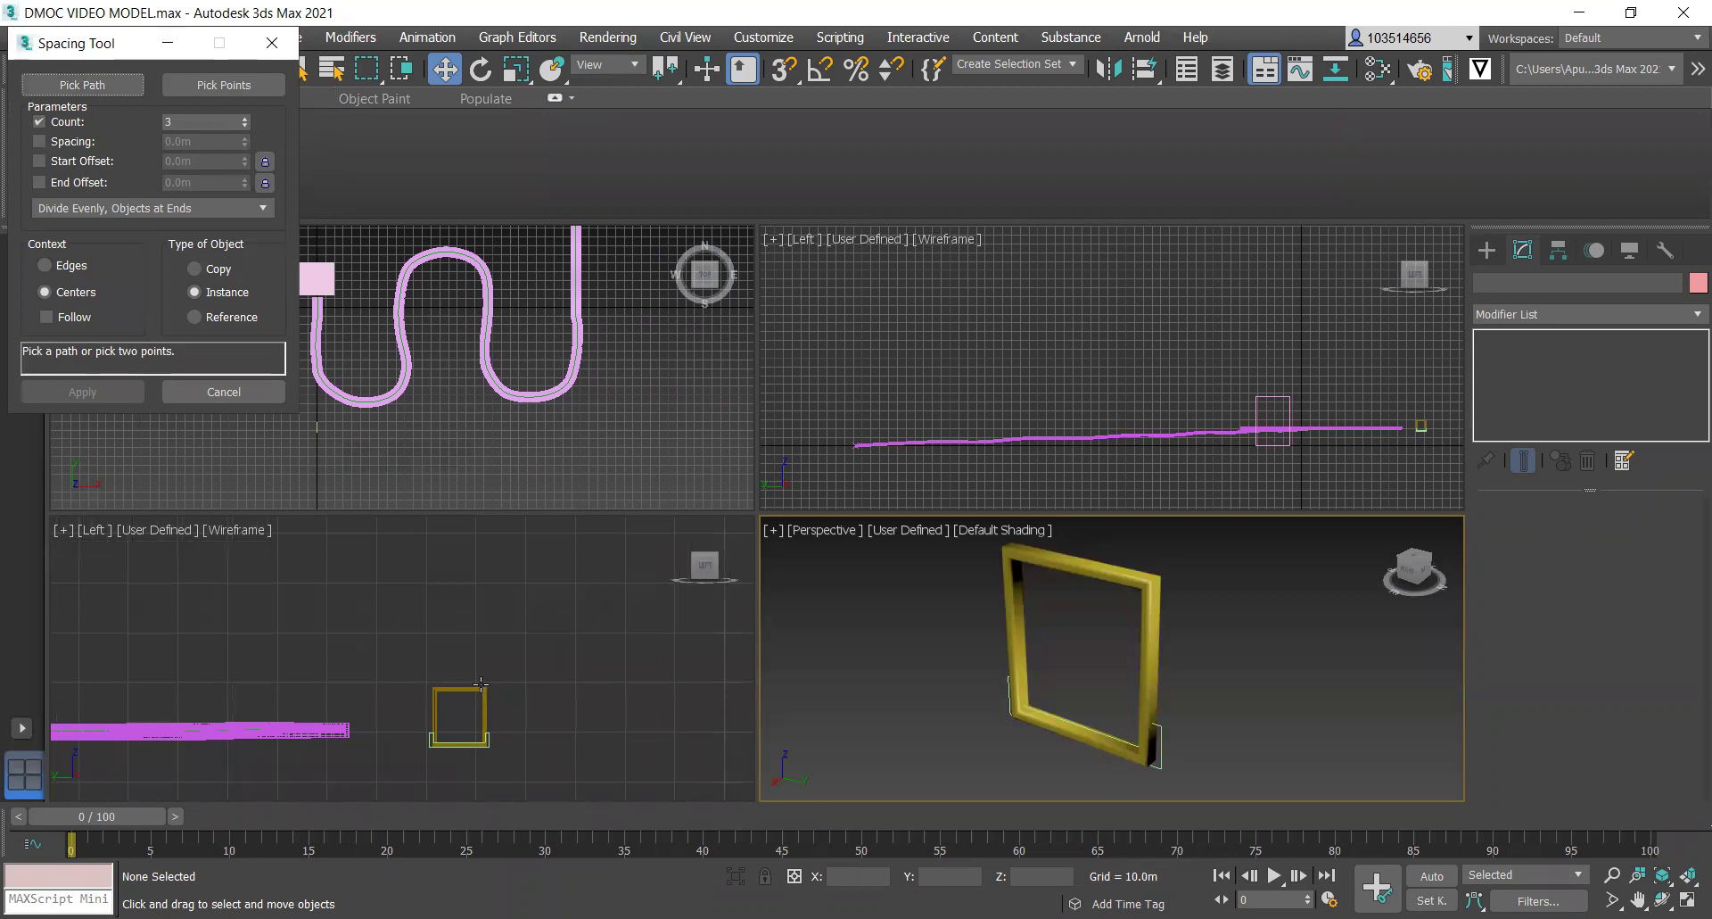
click(481, 689)
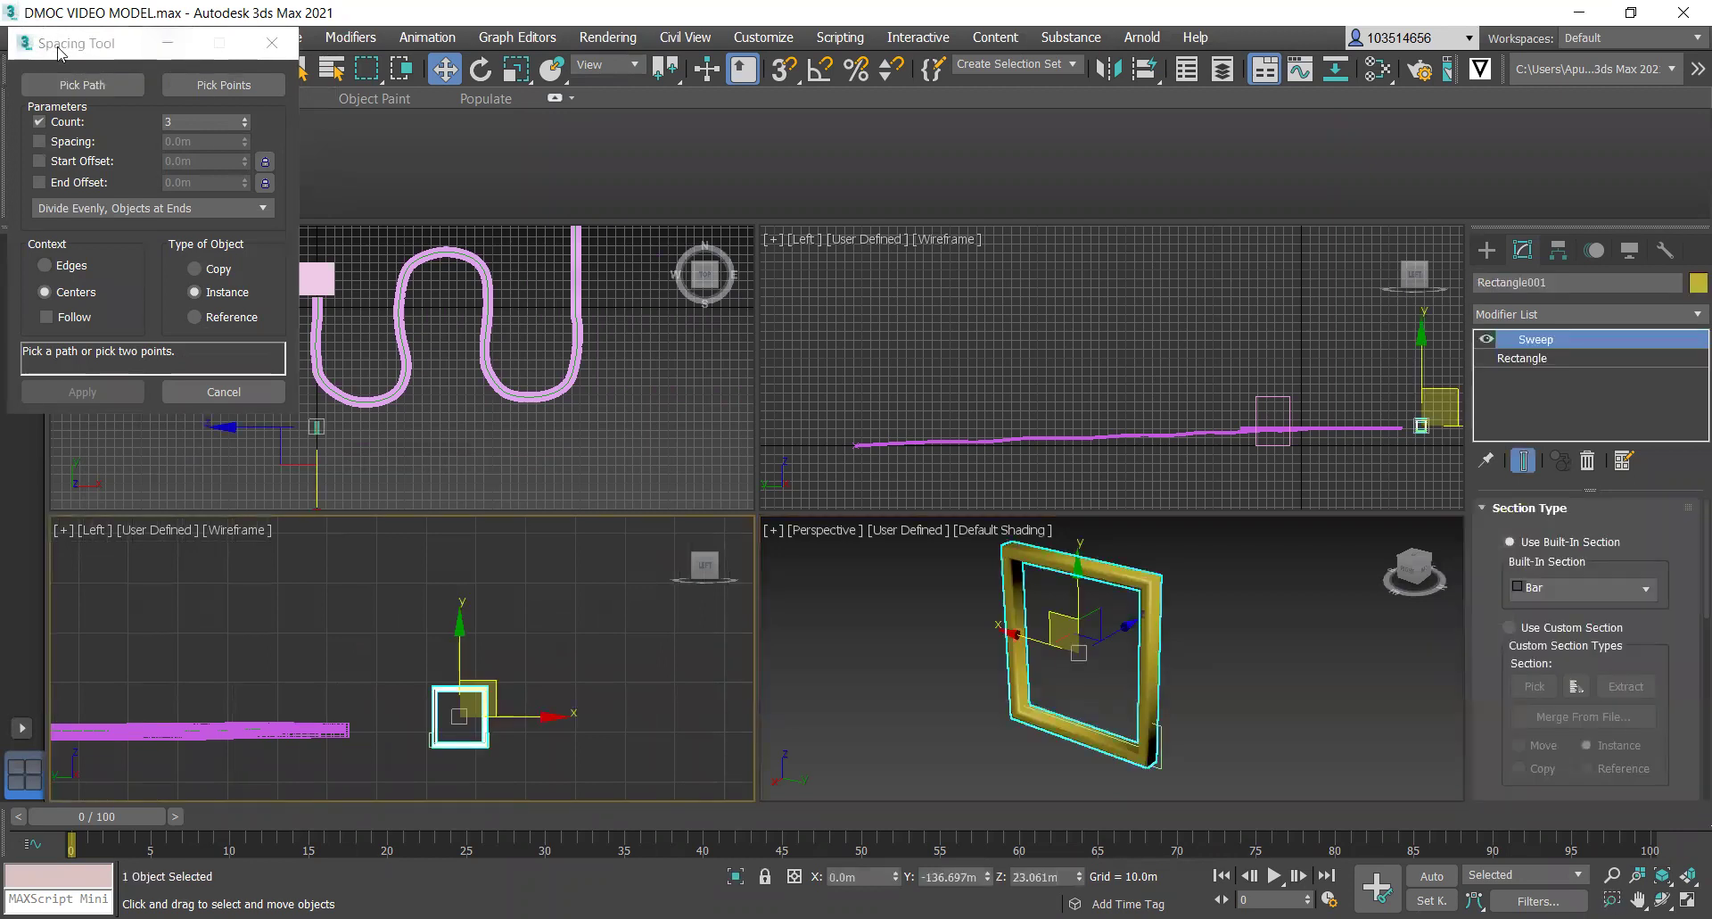
Try picking the channel's centre line as the Spacing Tool path for the frame, and deselect the frame.
click(113, 87)
scroll(366, 398, up, 5)
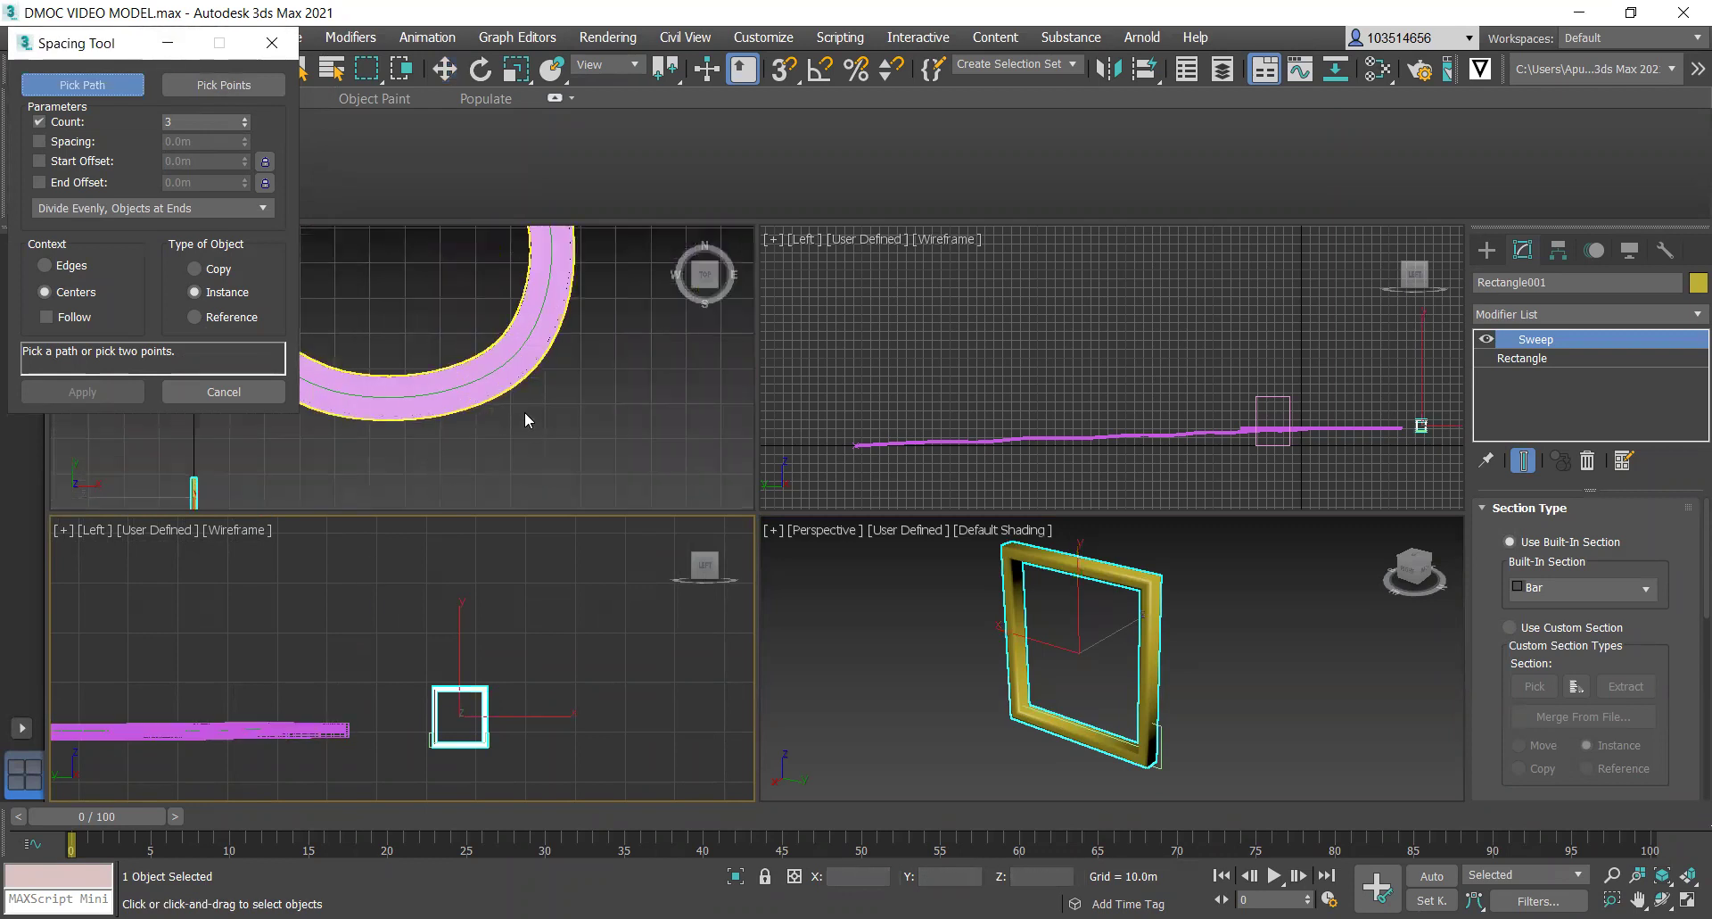
scroll(477, 388, down, 3)
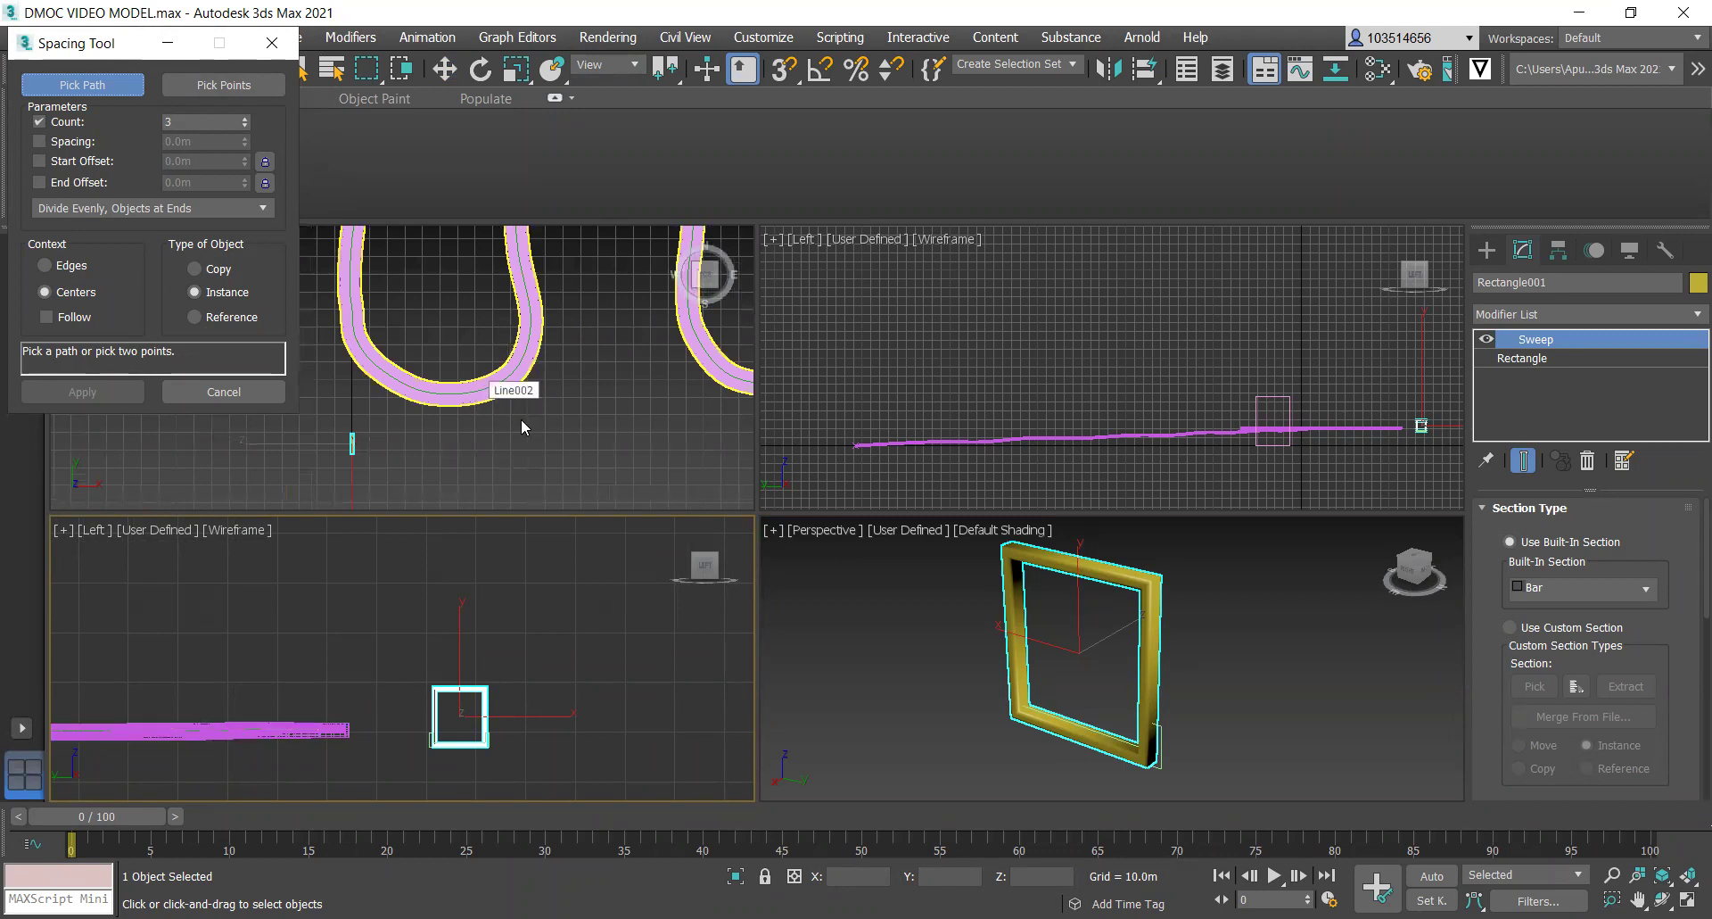
scroll(521, 371, down, 2)
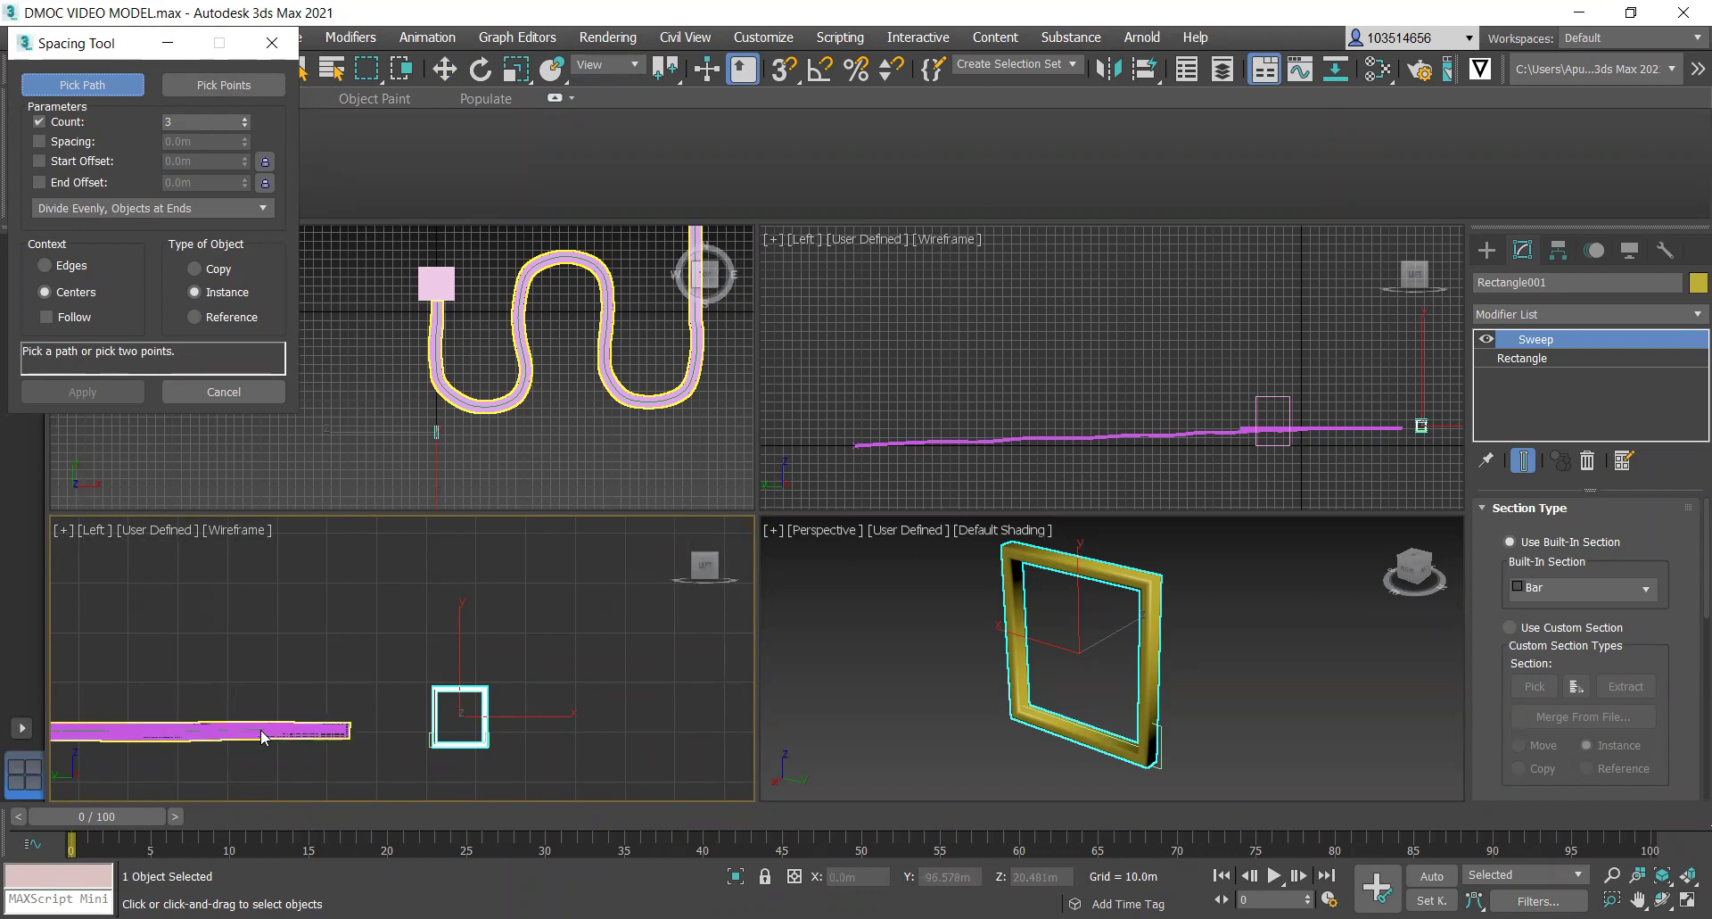
click(489, 401)
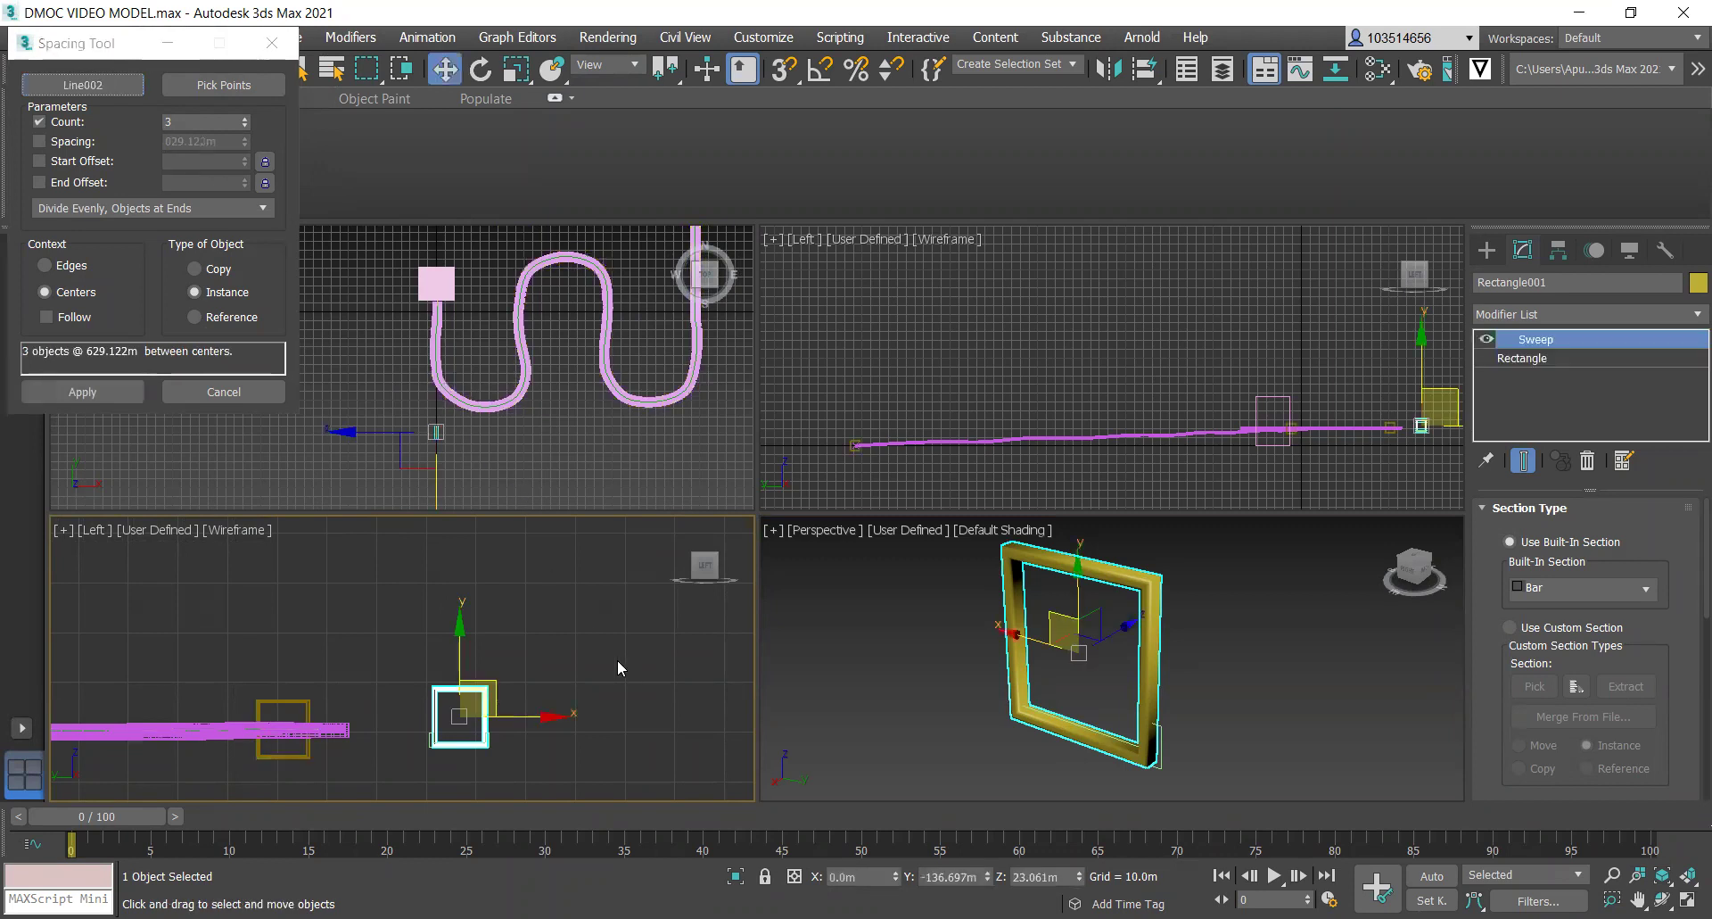
click(549, 656)
click(478, 691)
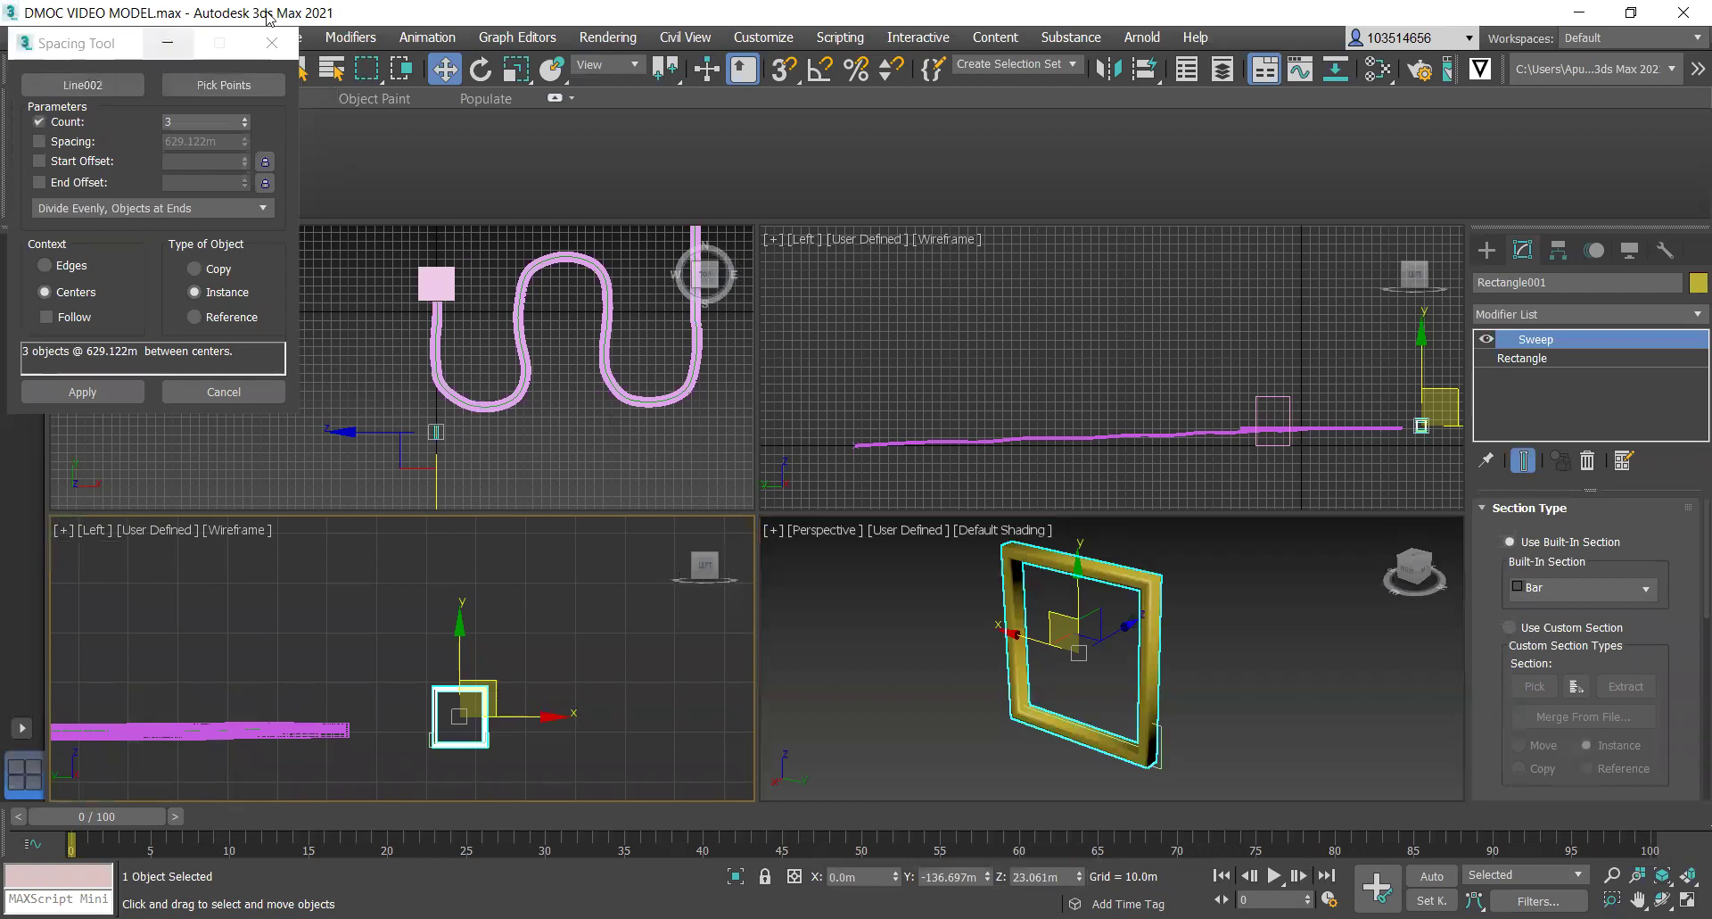
click(401, 624)
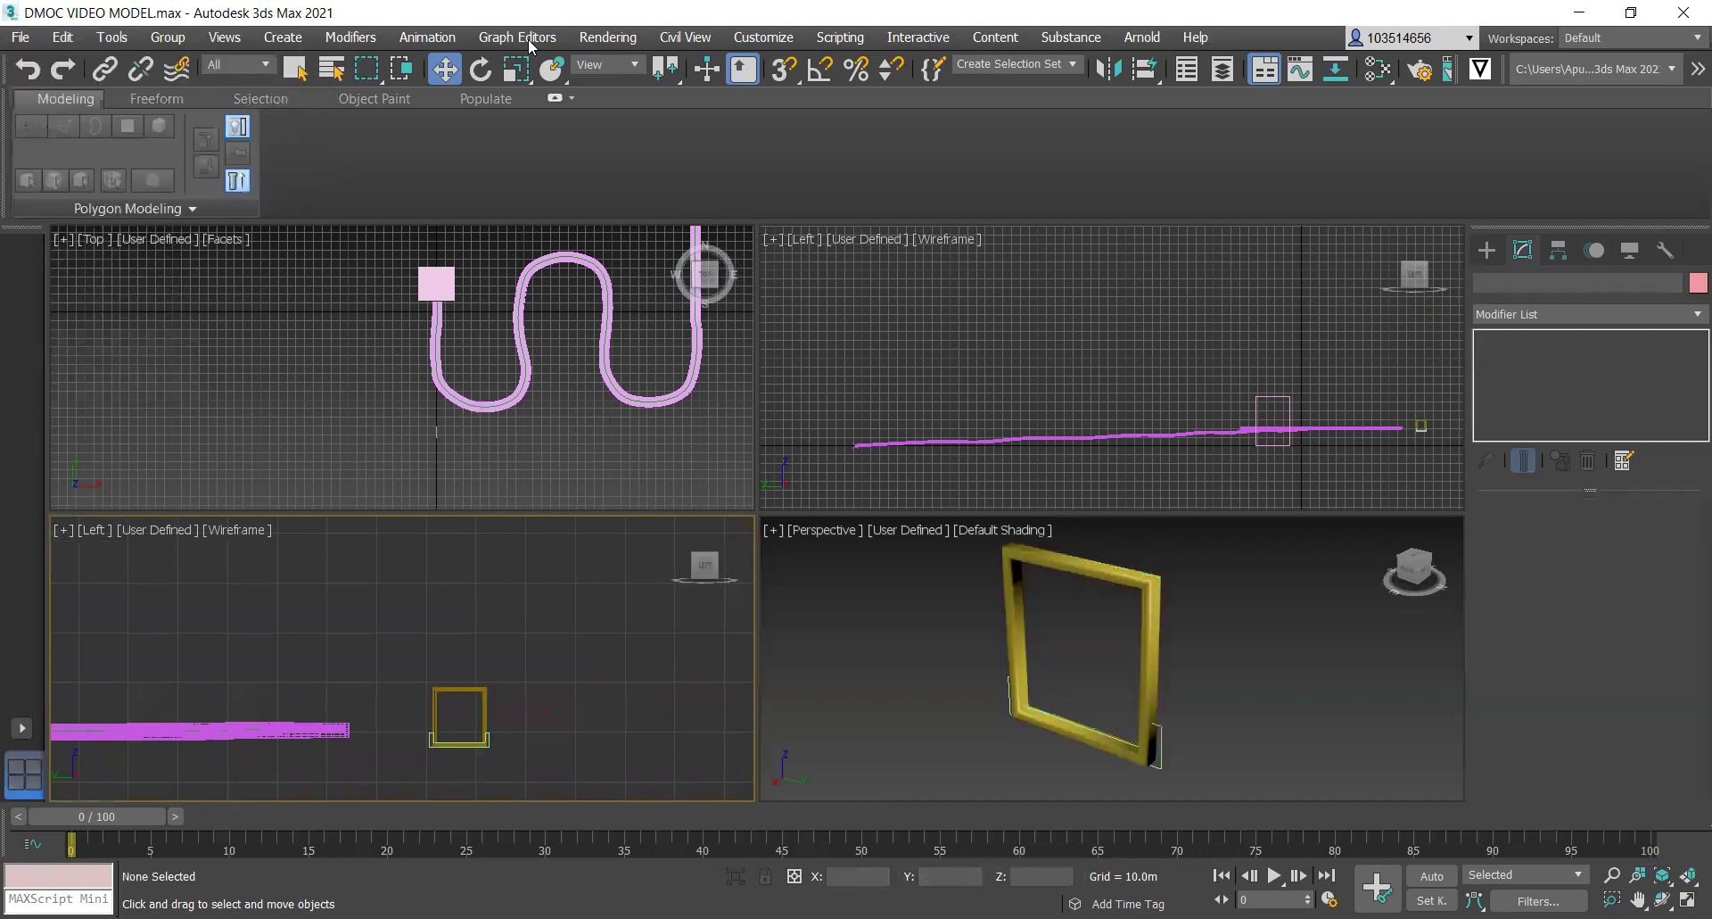
Reopen the Spacing Tool for the swept frame and pick the channel's centre line as its path again.
click(111, 37)
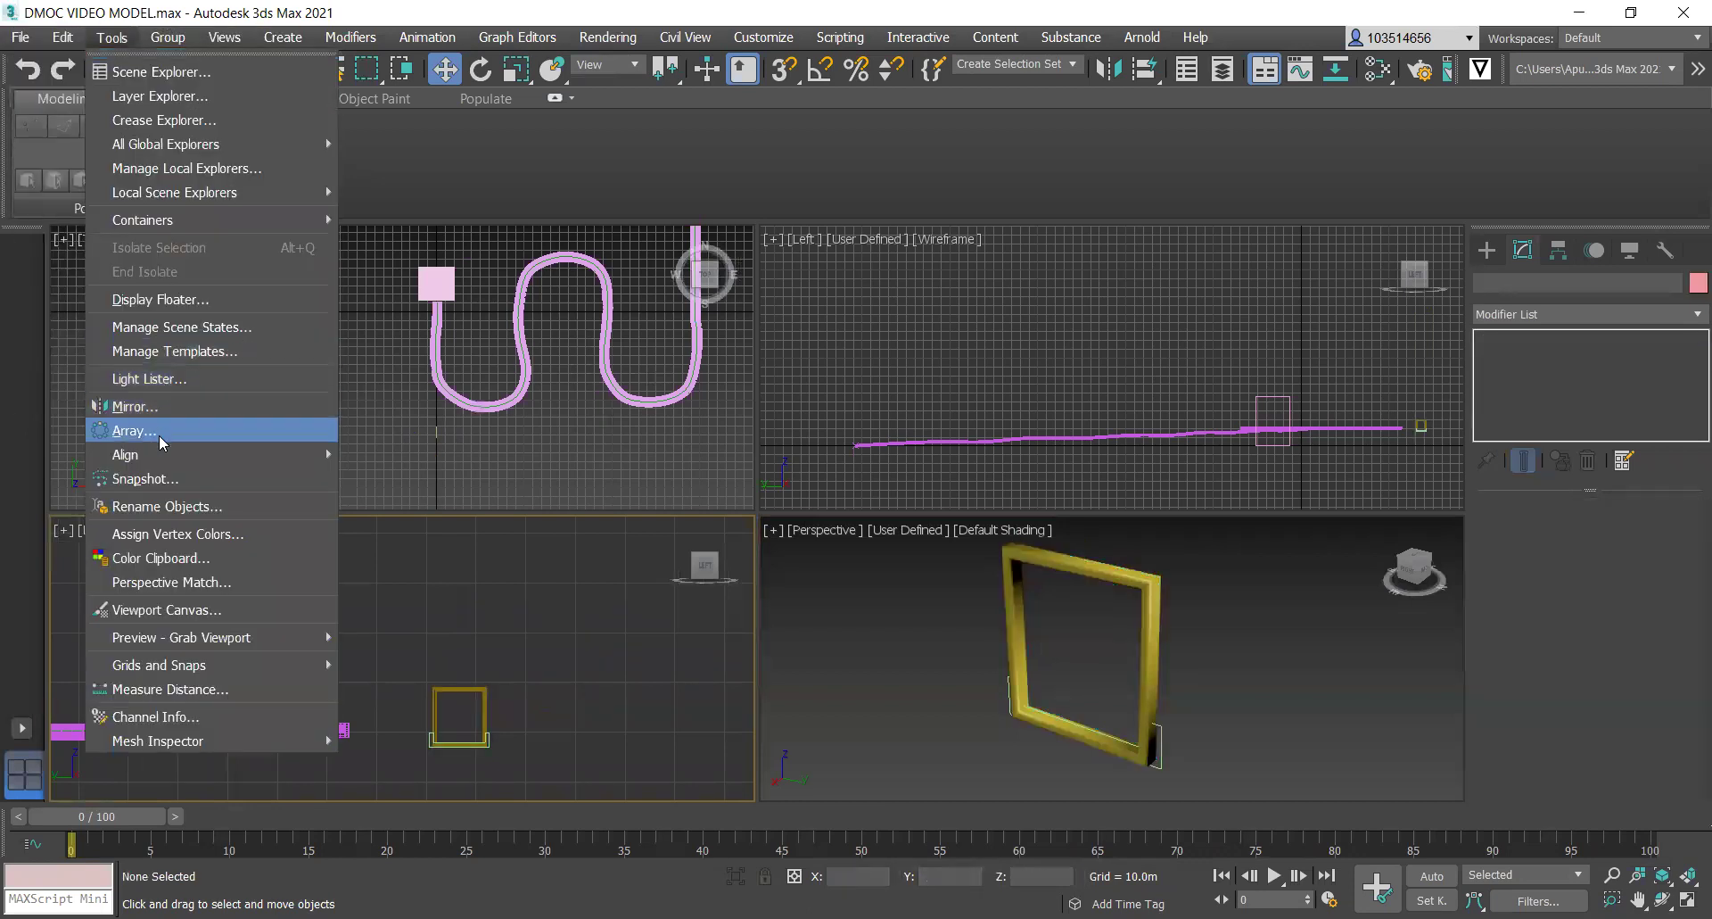
mouse_move(164, 456)
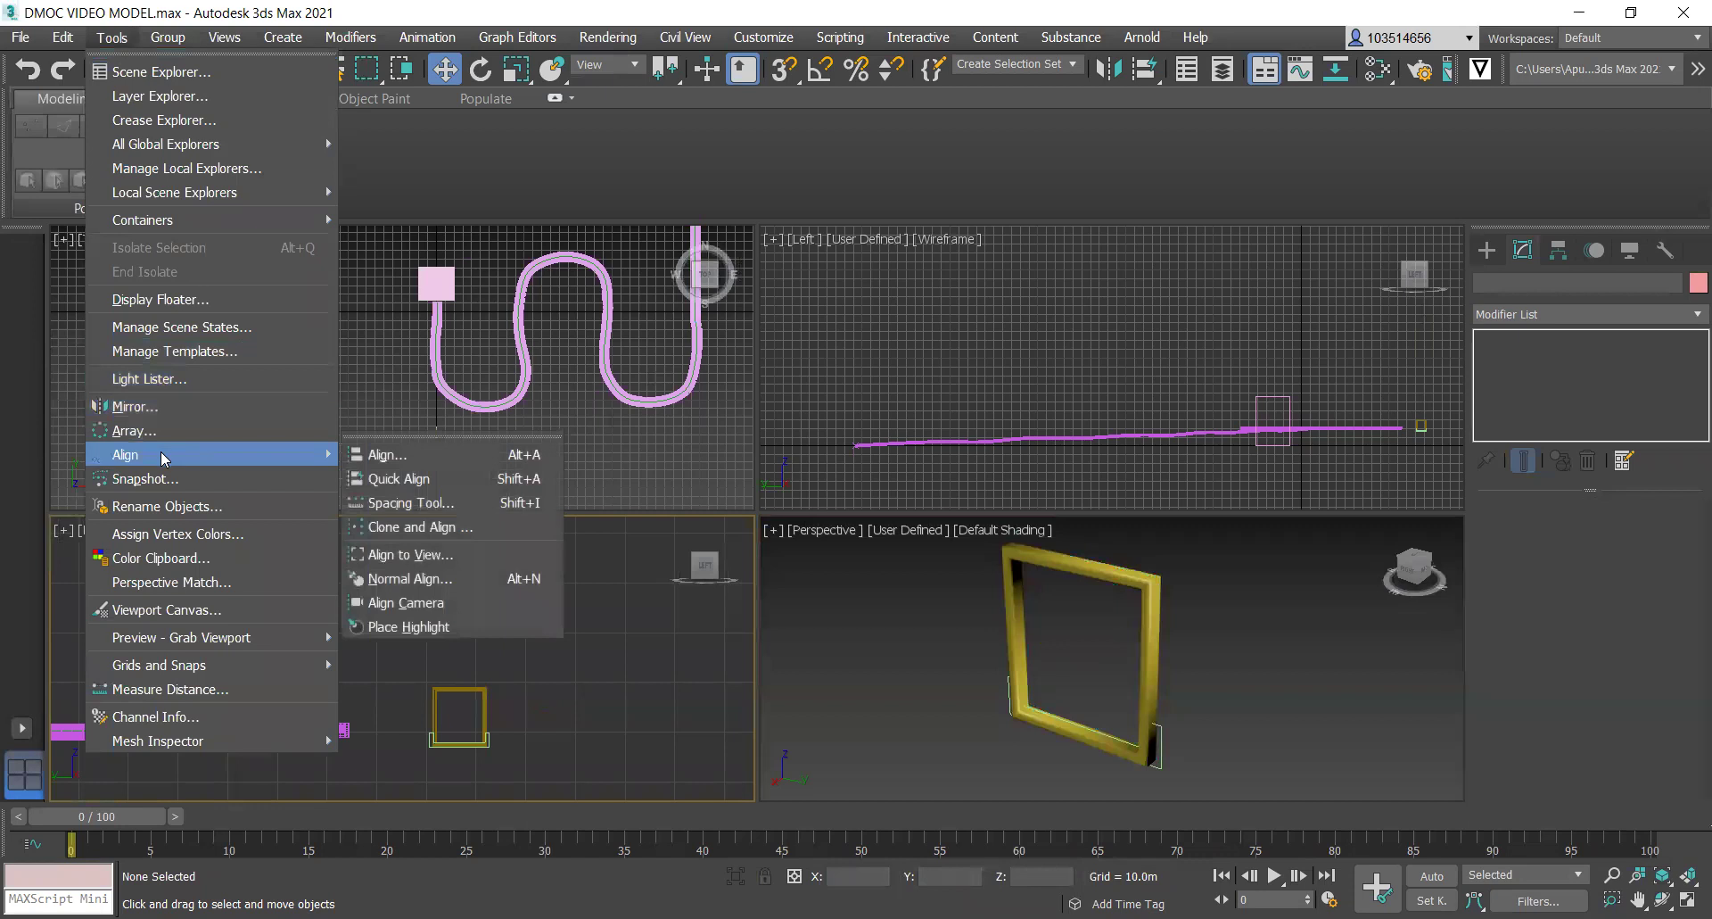
click(437, 503)
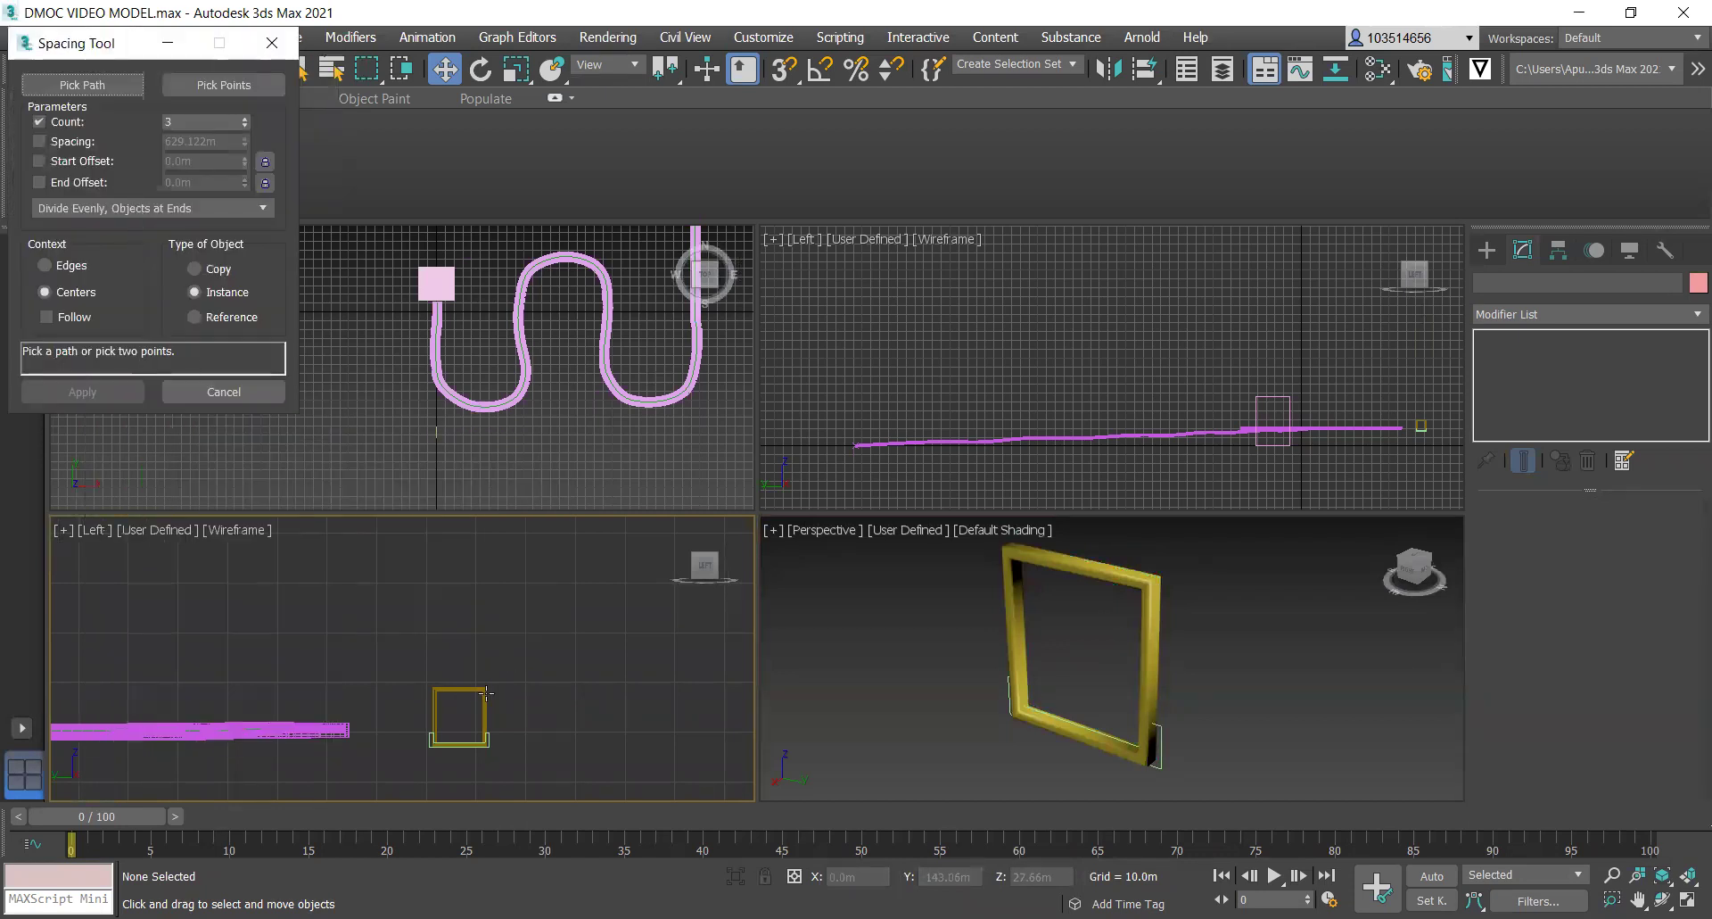
click(465, 692)
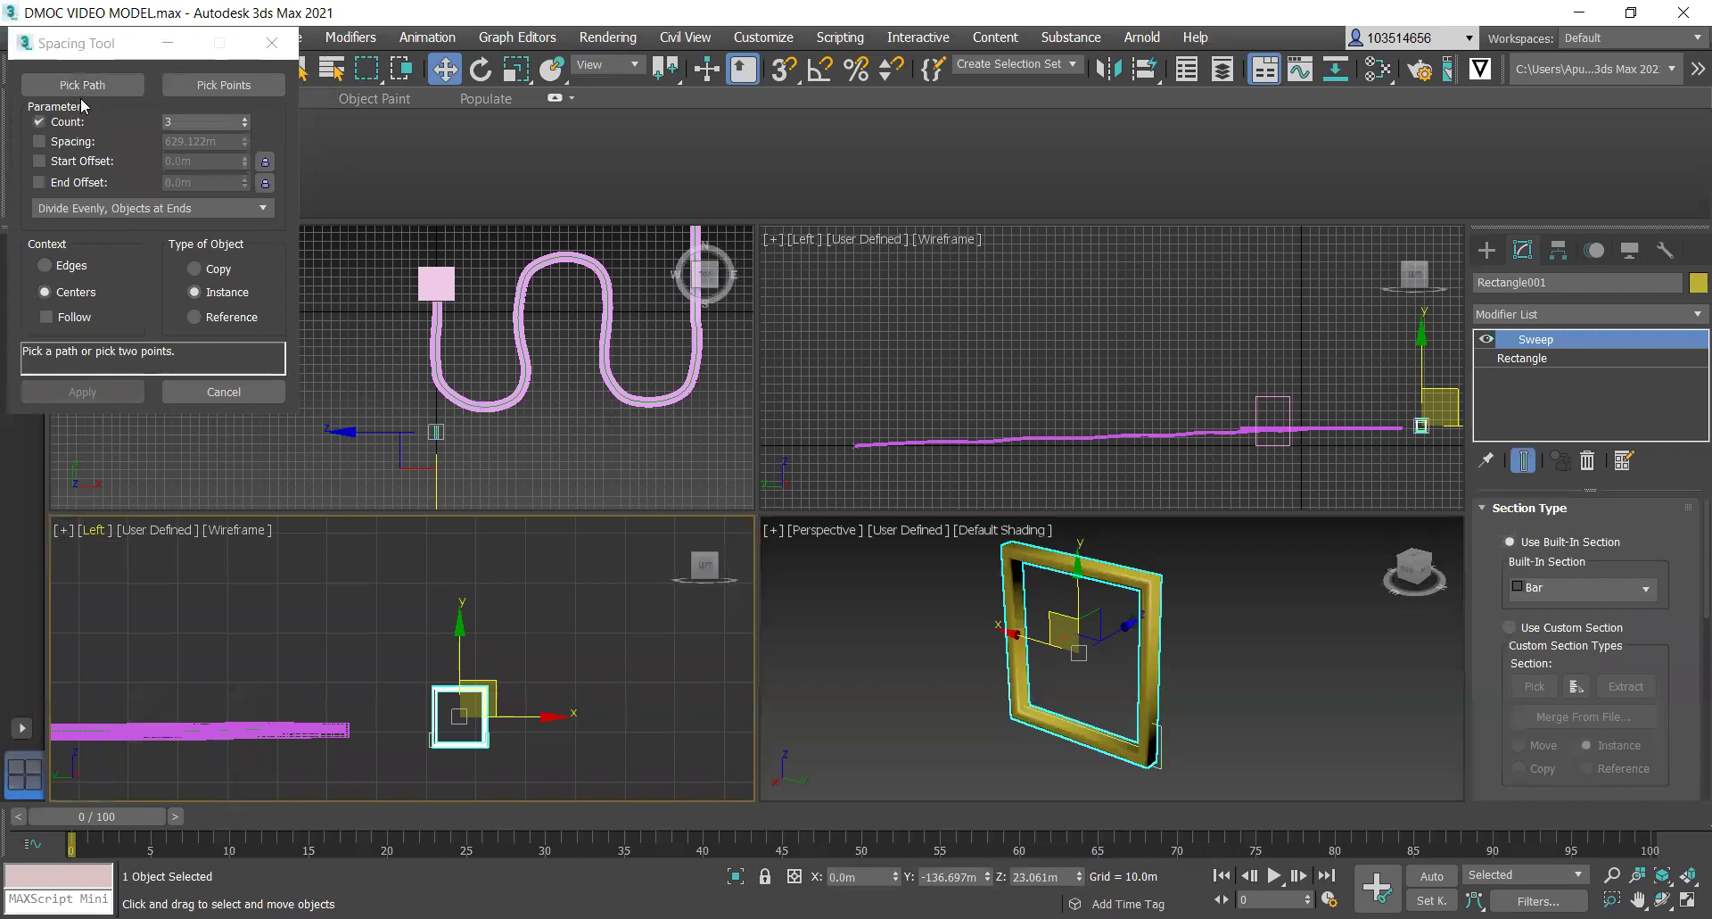
click(82, 85)
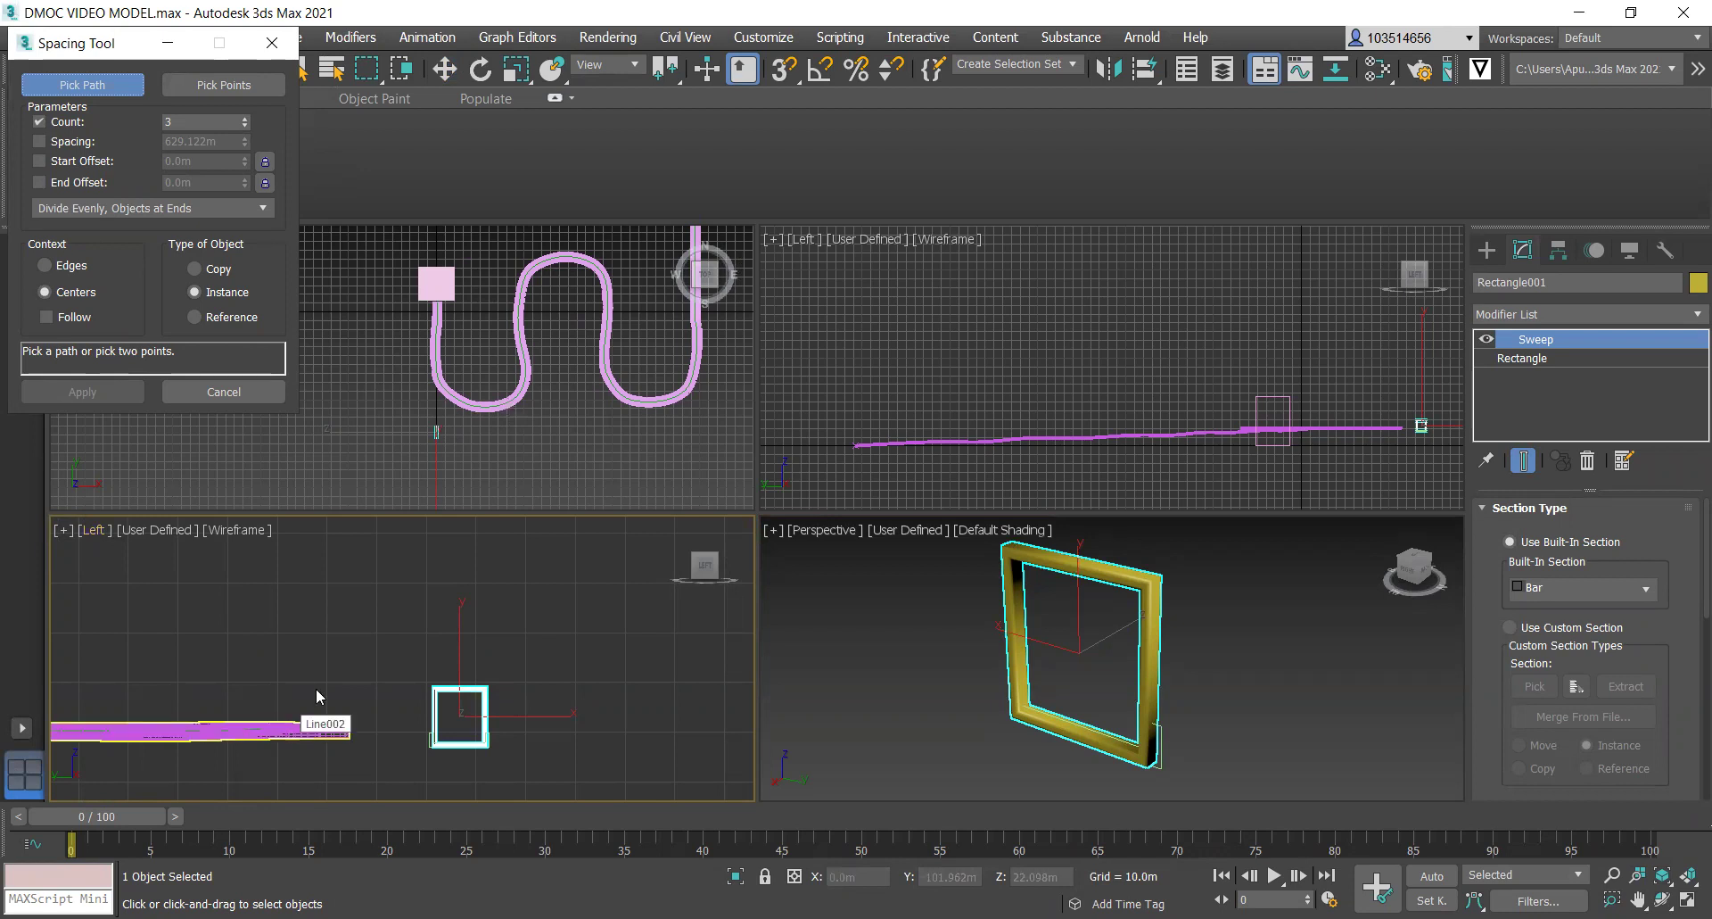
click(256, 729)
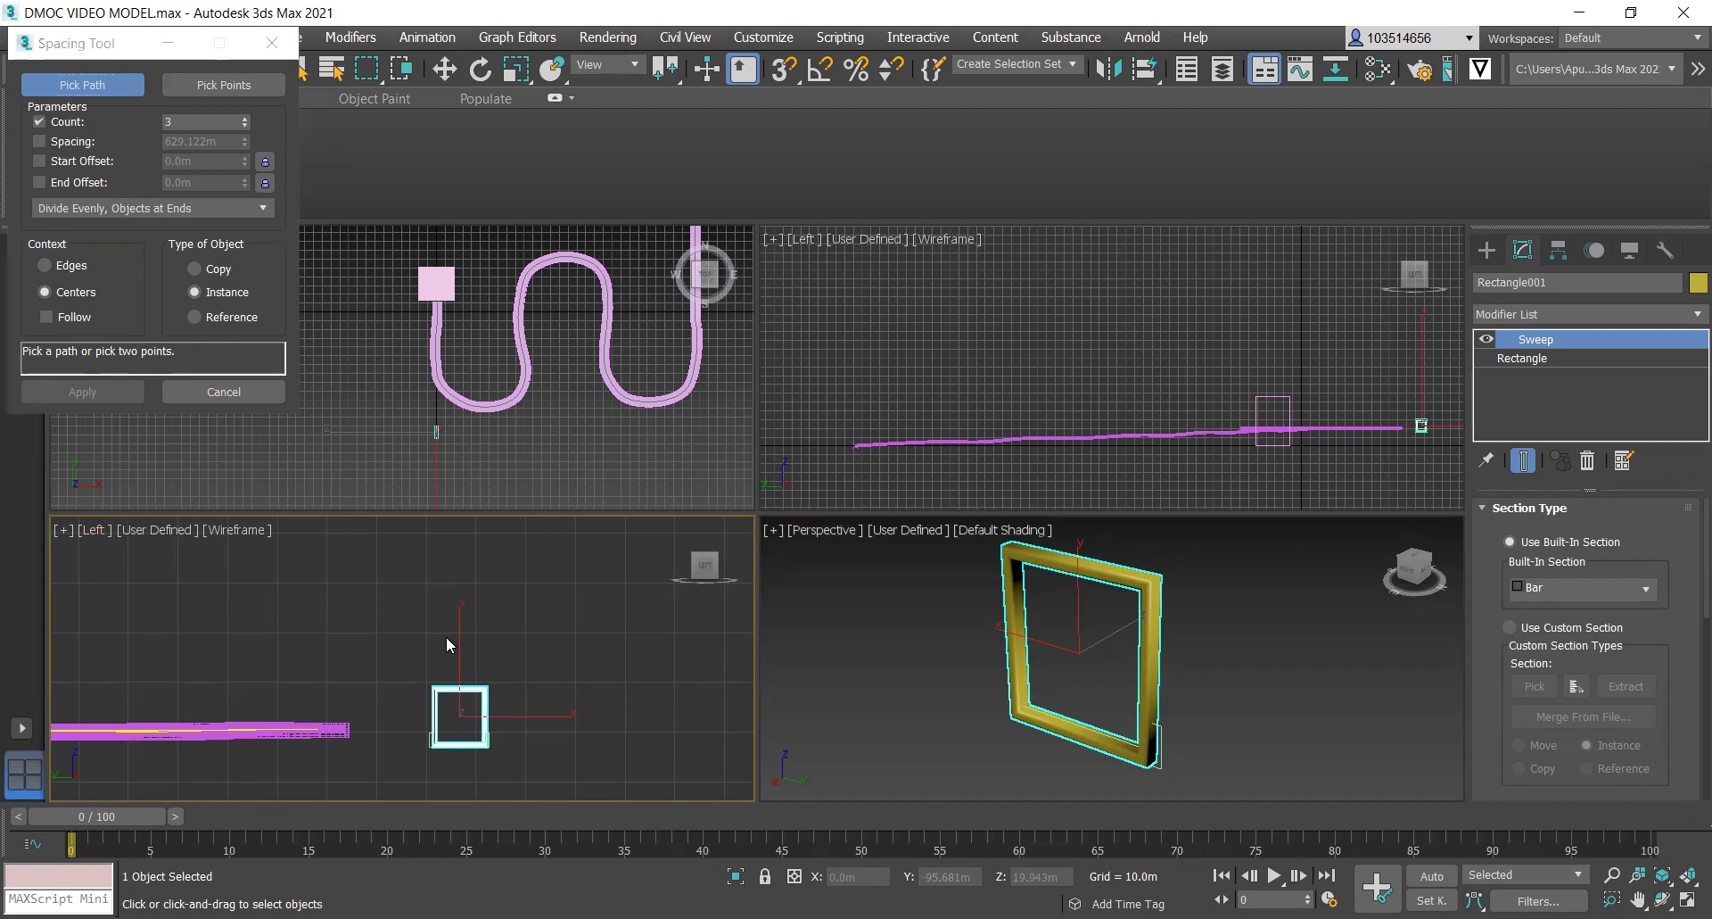
key(w)
Inspect the preview of the frames along the channel, deselect the original frame, and close the Spacing Tool.
scroll(373, 736, down, 5)
scroll(1013, 389, up, 5)
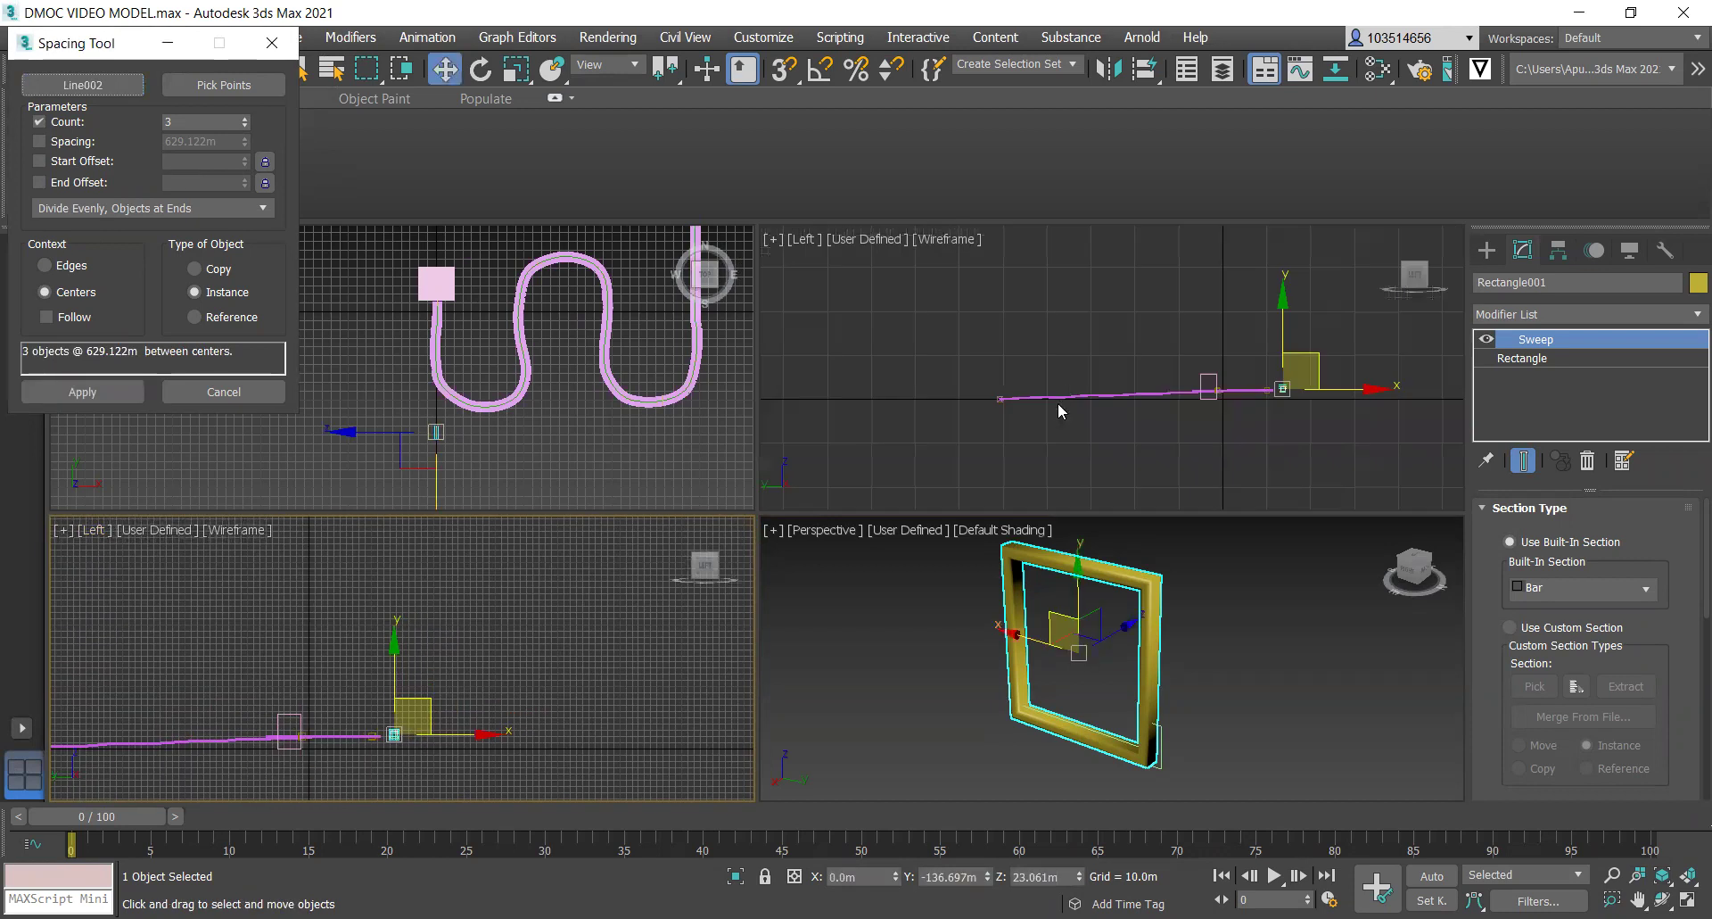
scroll(1013, 389, up, 3)
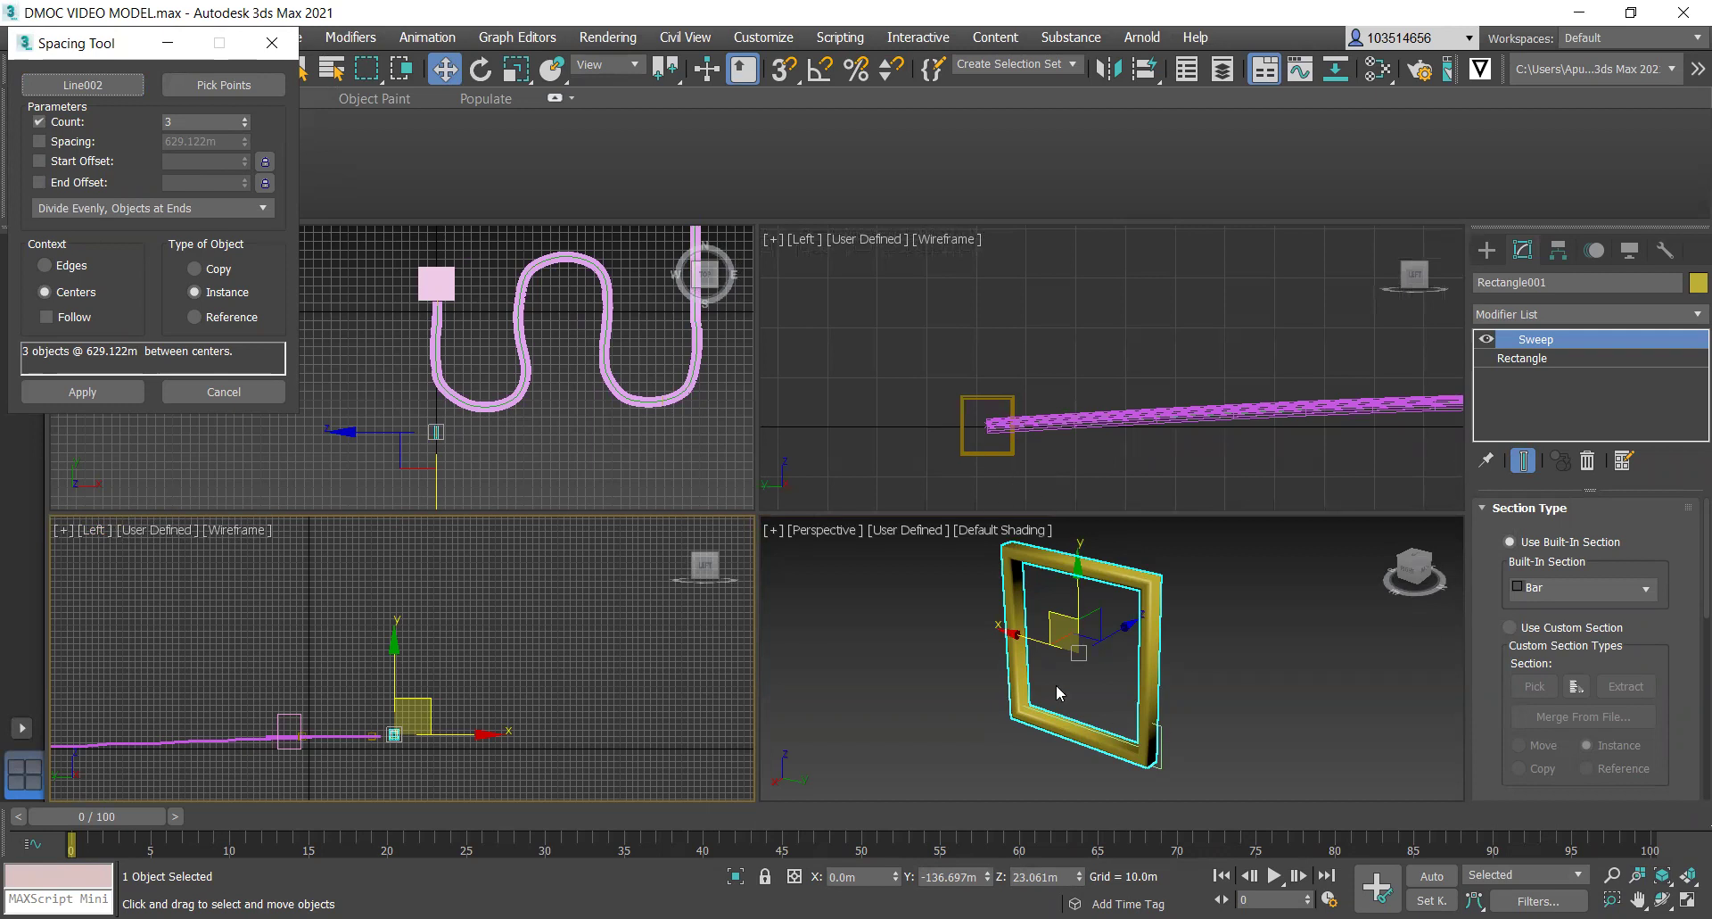
scroll(1136, 694, down, 6)
scroll(1026, 687, up, 8)
scroll(1022, 685, up, 5)
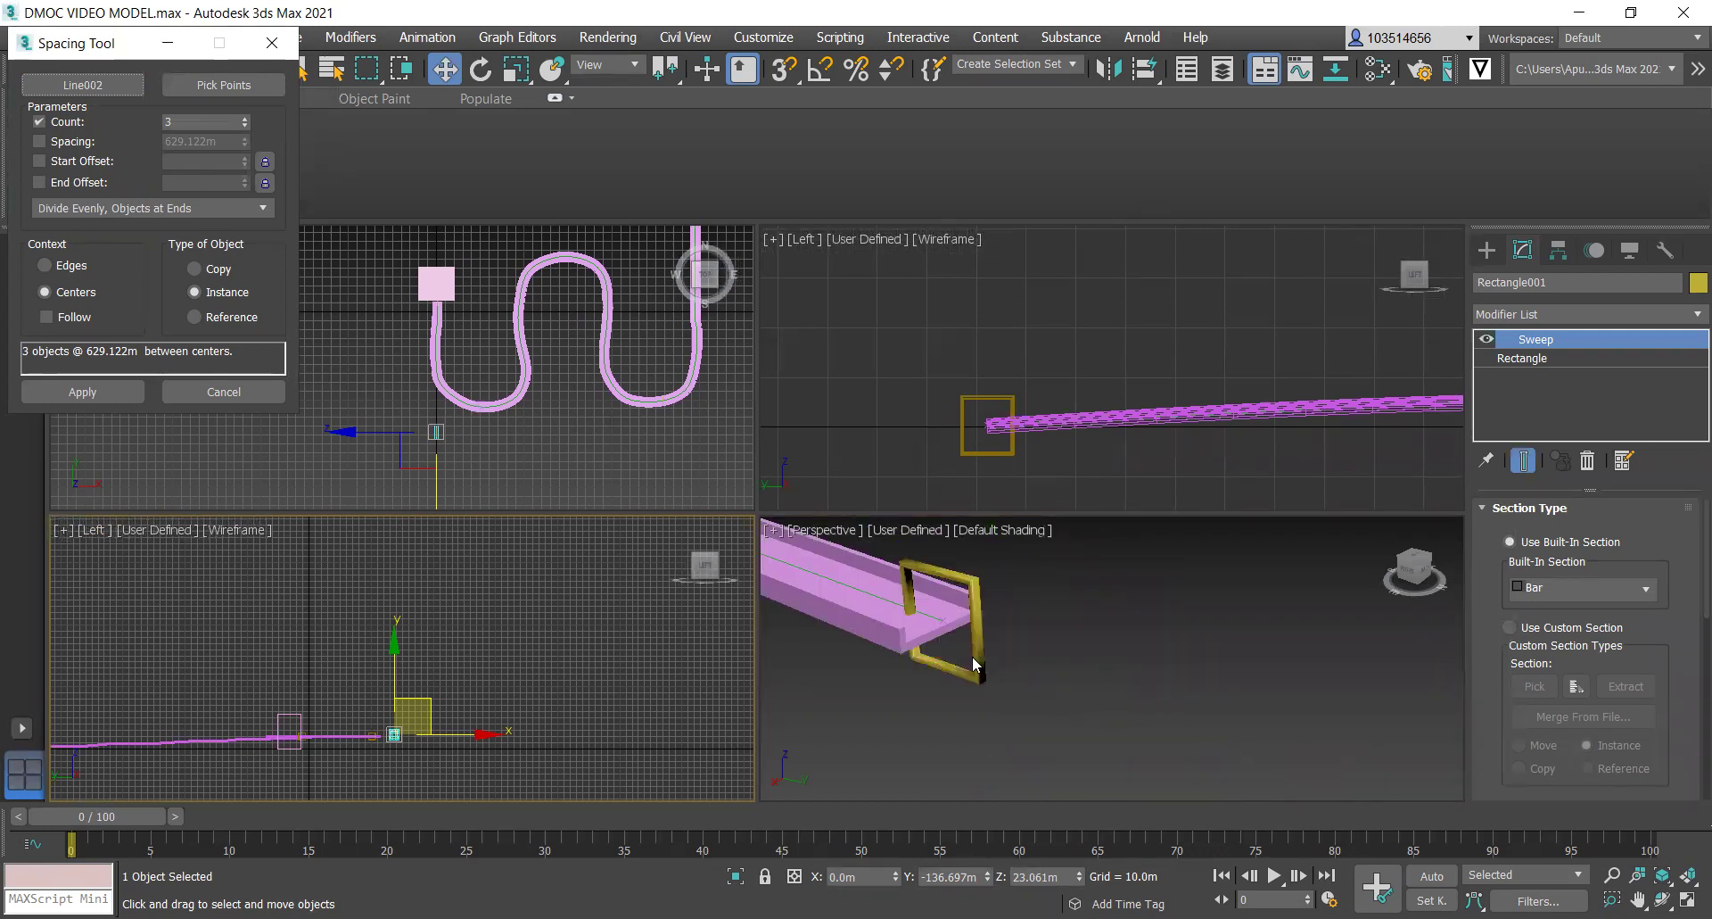
right_click(1248, 614)
key(Delete)
key(z)
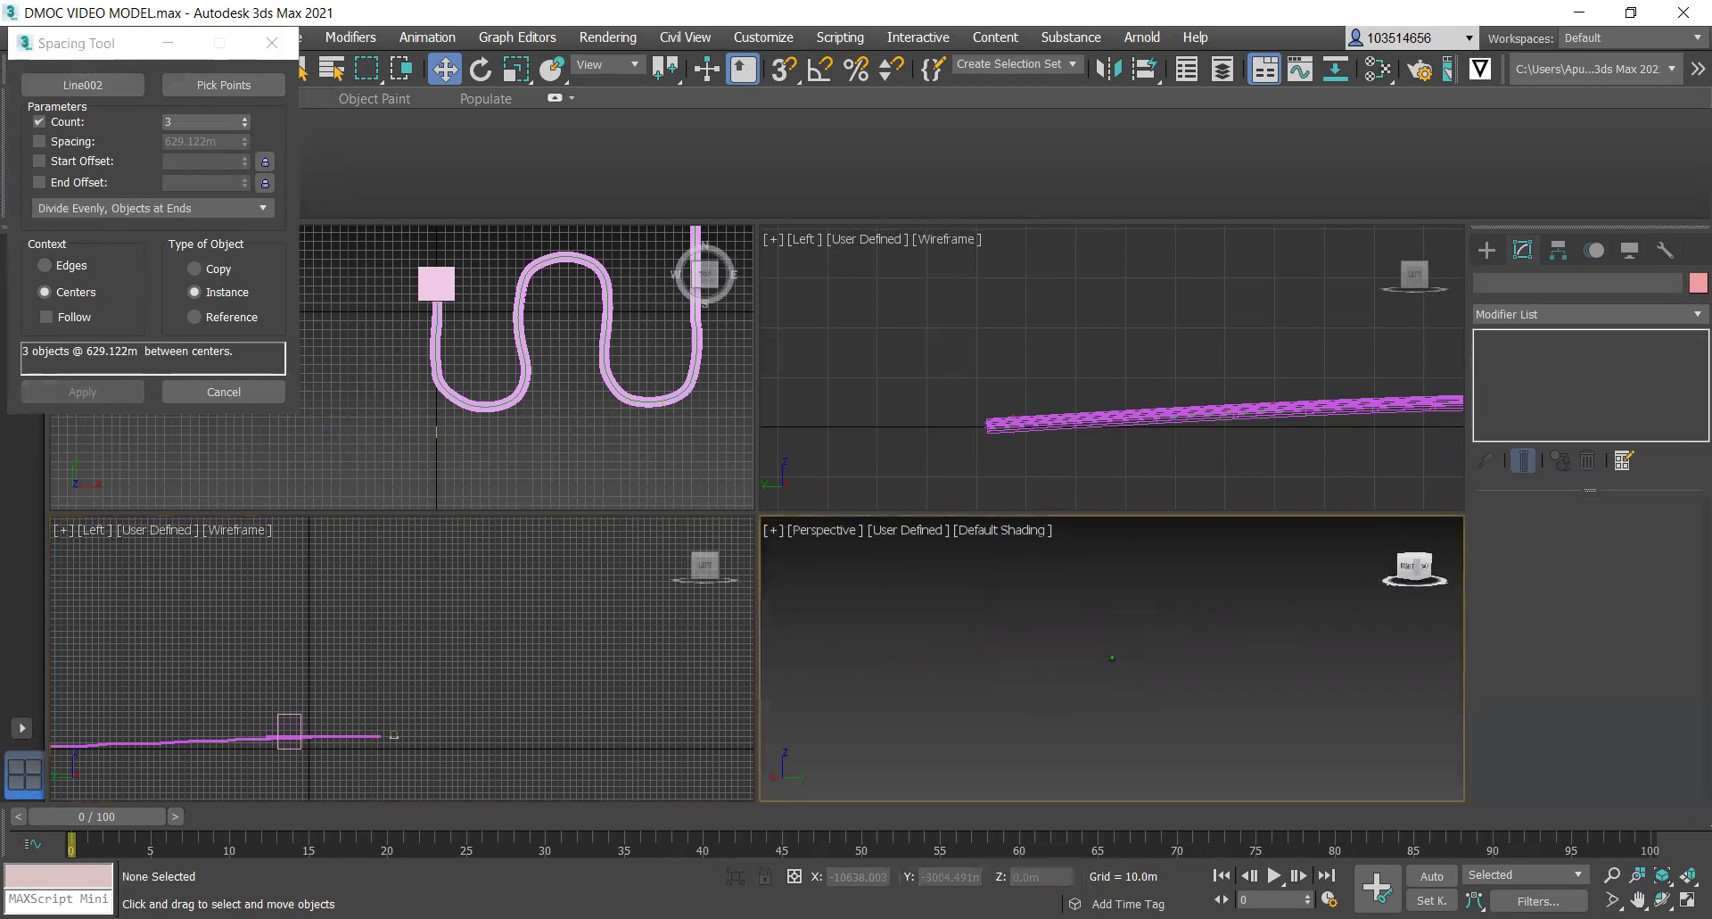
scroll(1115, 640, up, 10)
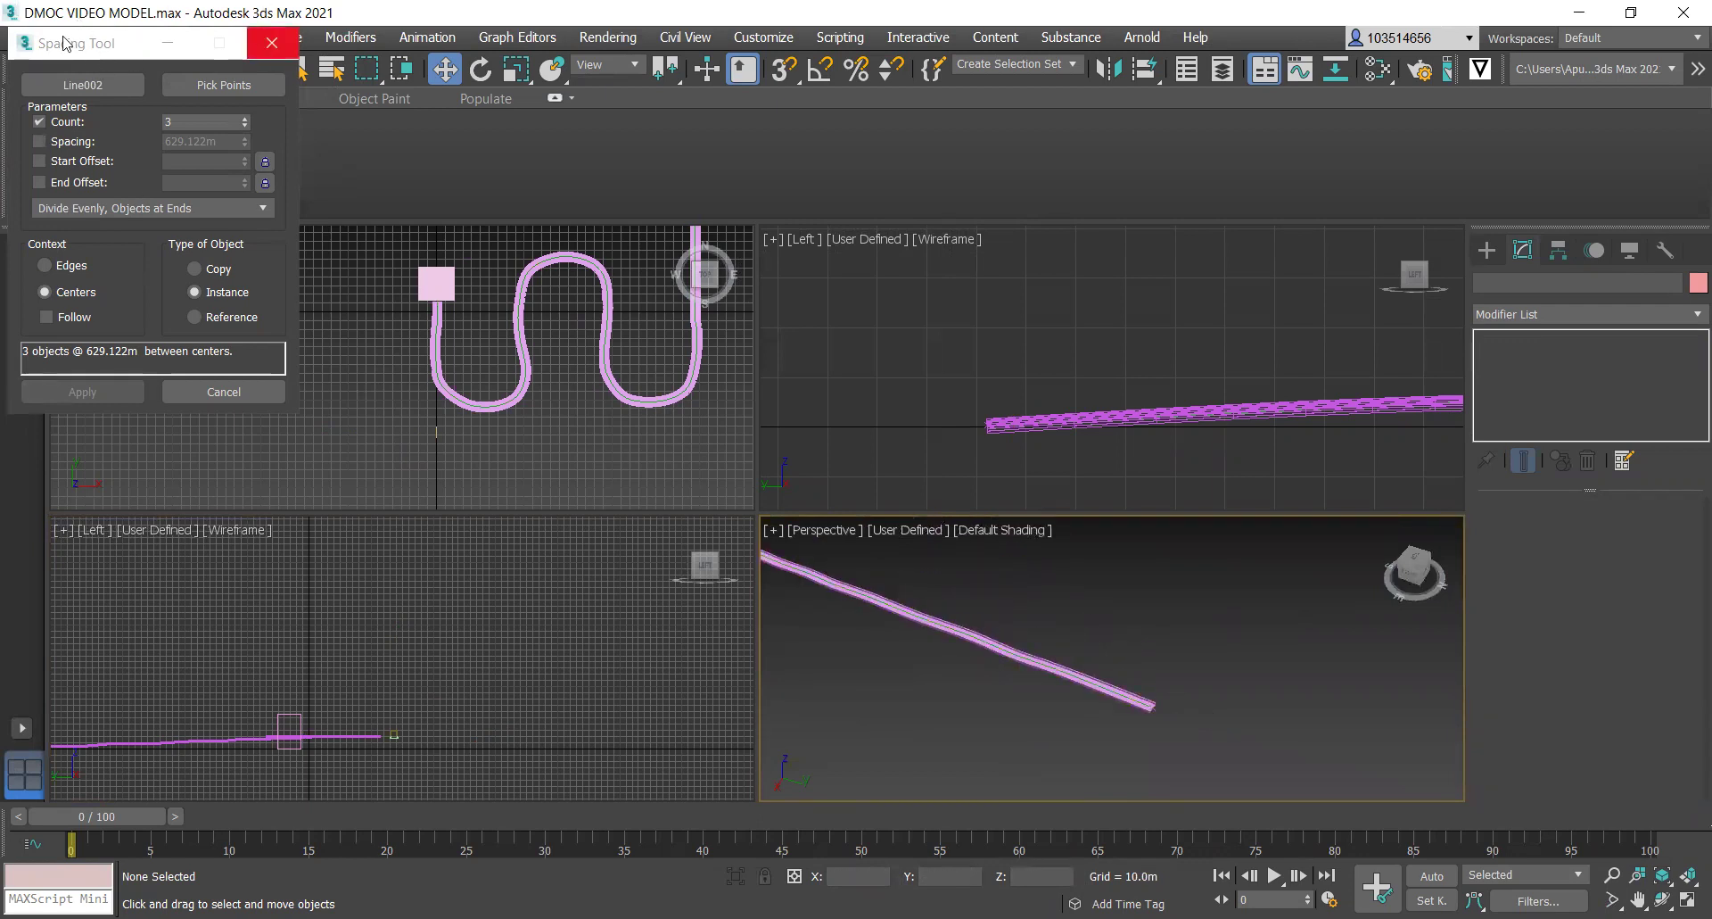
click(263, 44)
Use the Spacing Tool to distribute the swept frame along the channel's centre line.
click(112, 36)
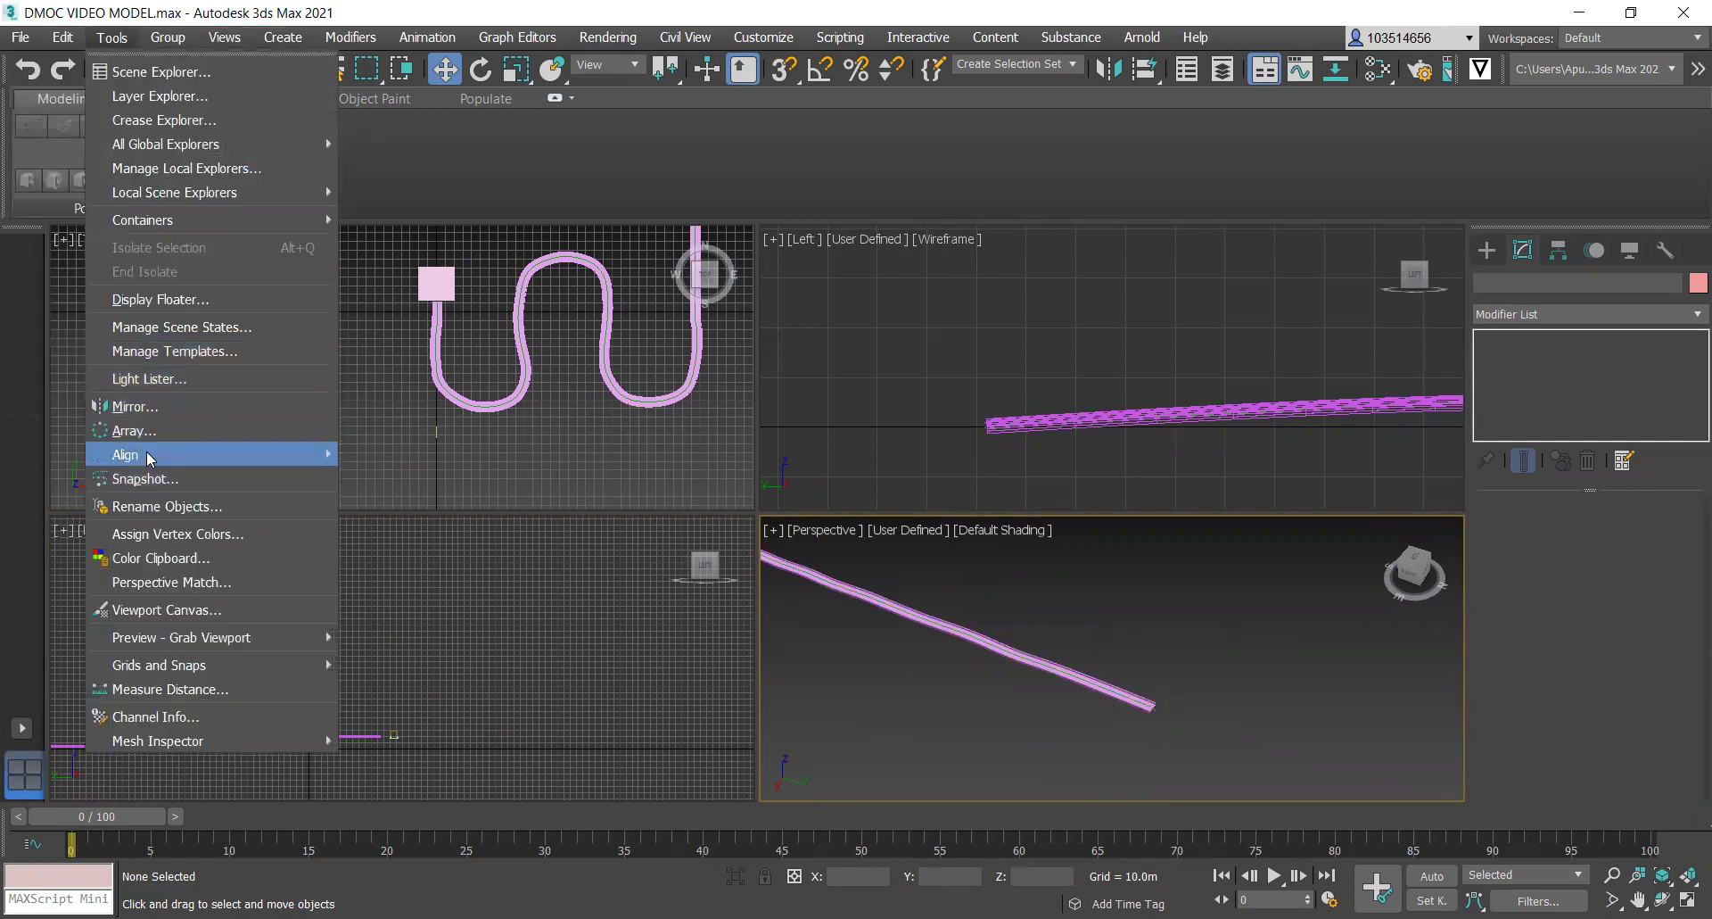
mouse_move(143, 454)
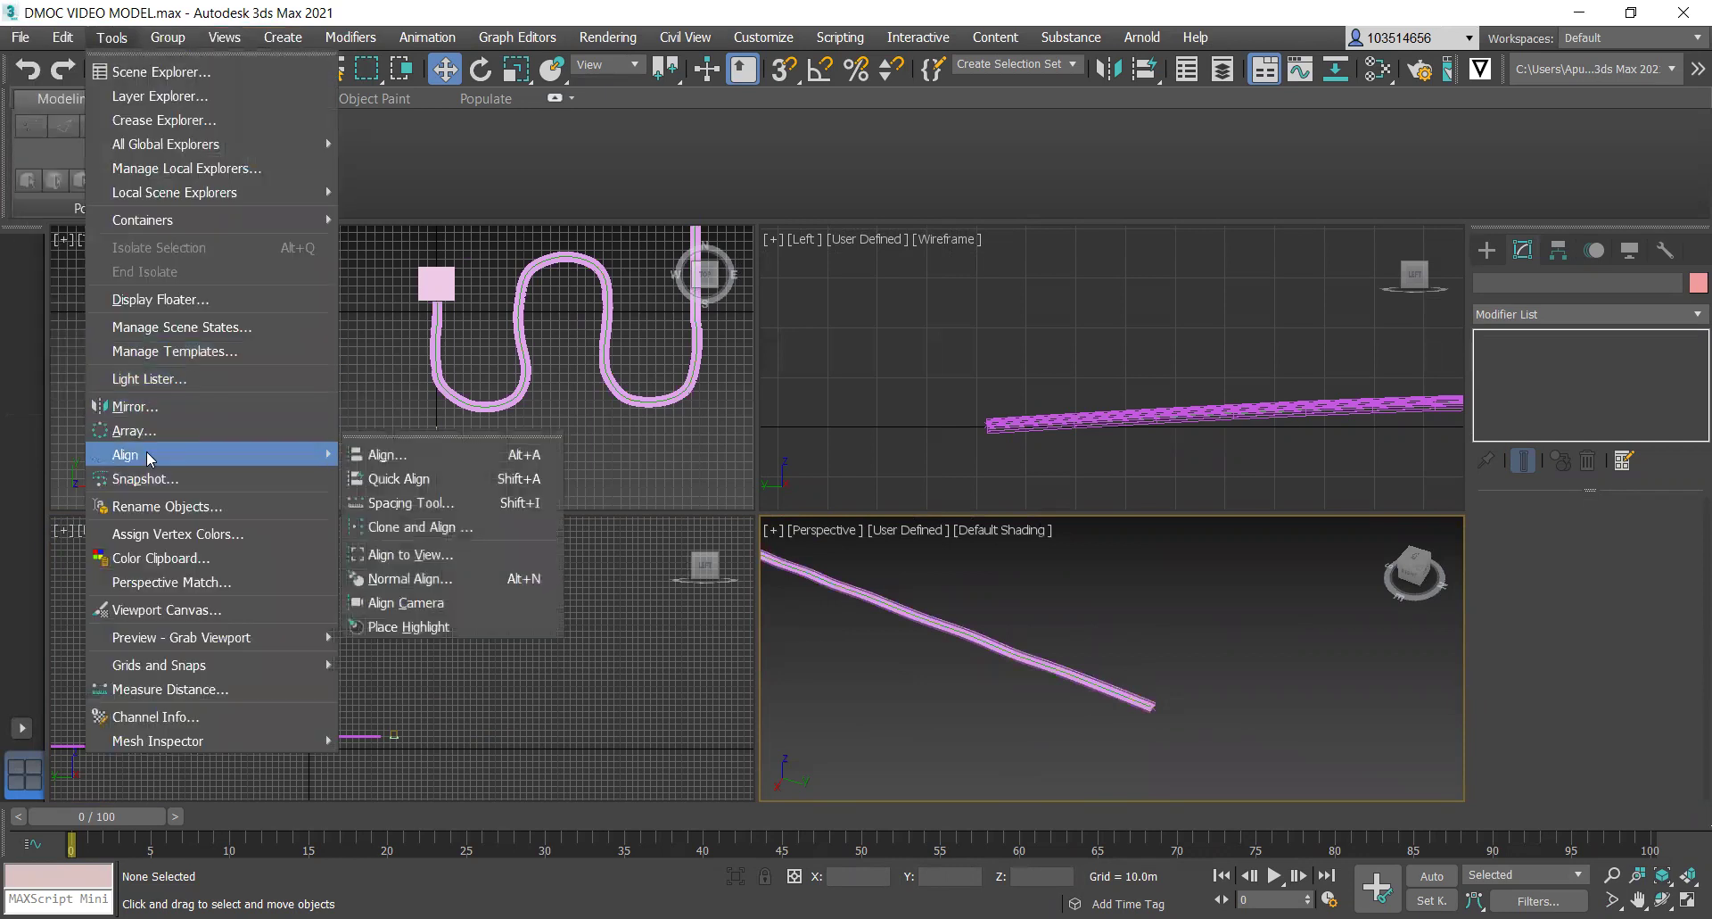
click(411, 502)
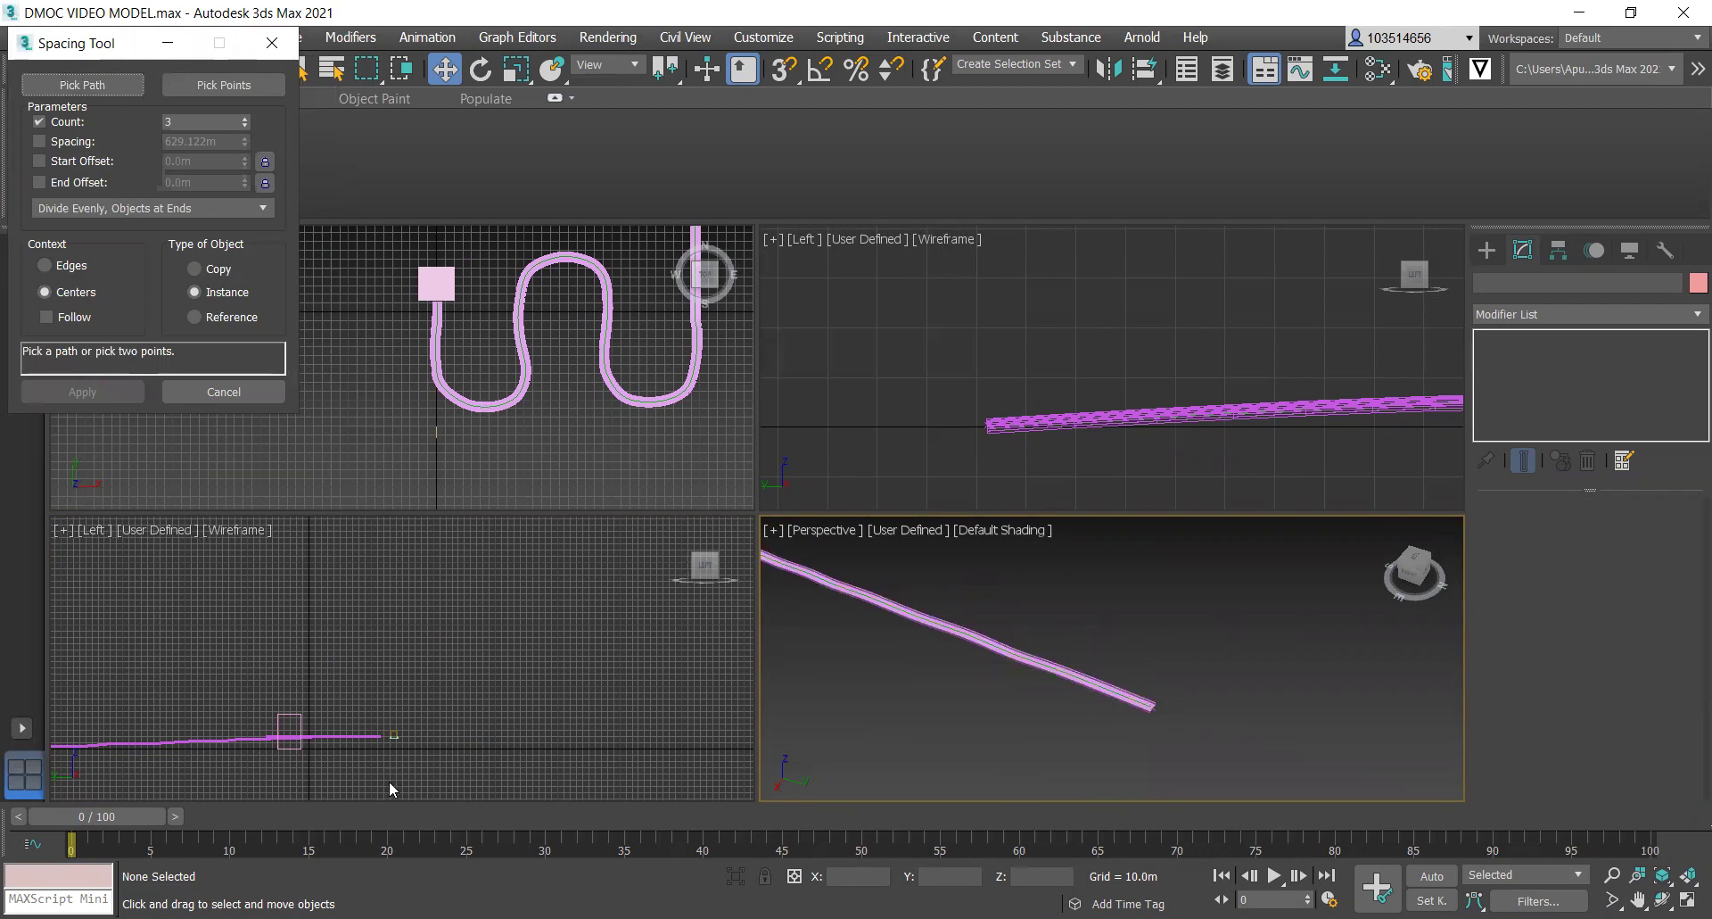
scroll(375, 736, up, 3)
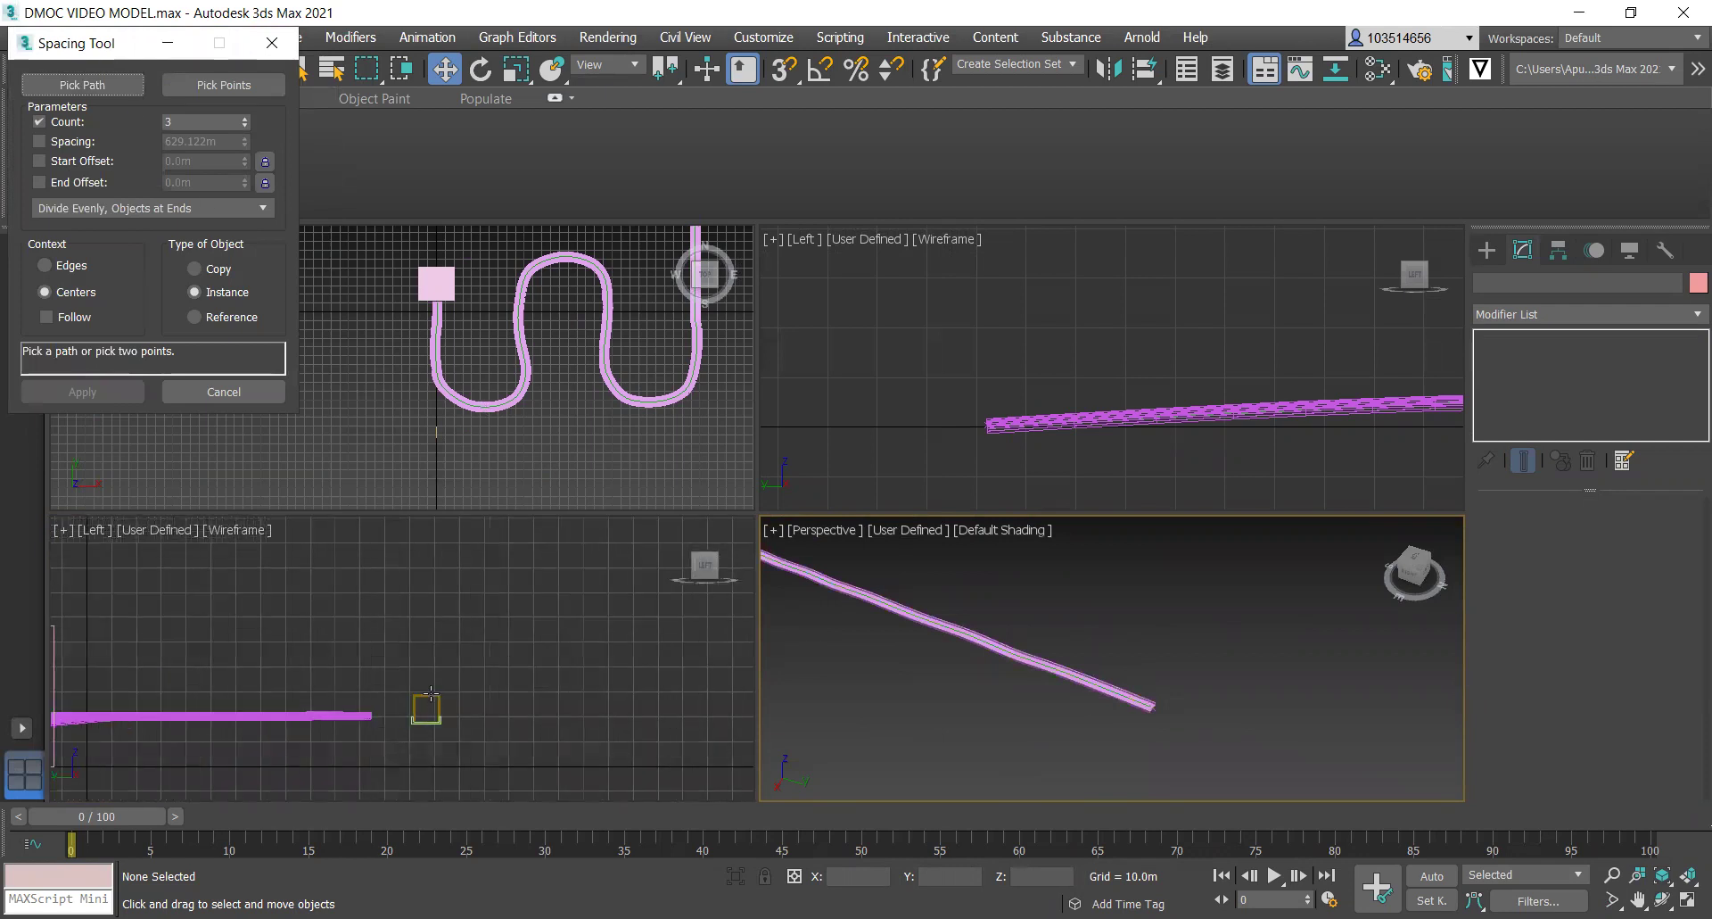
click(431, 694)
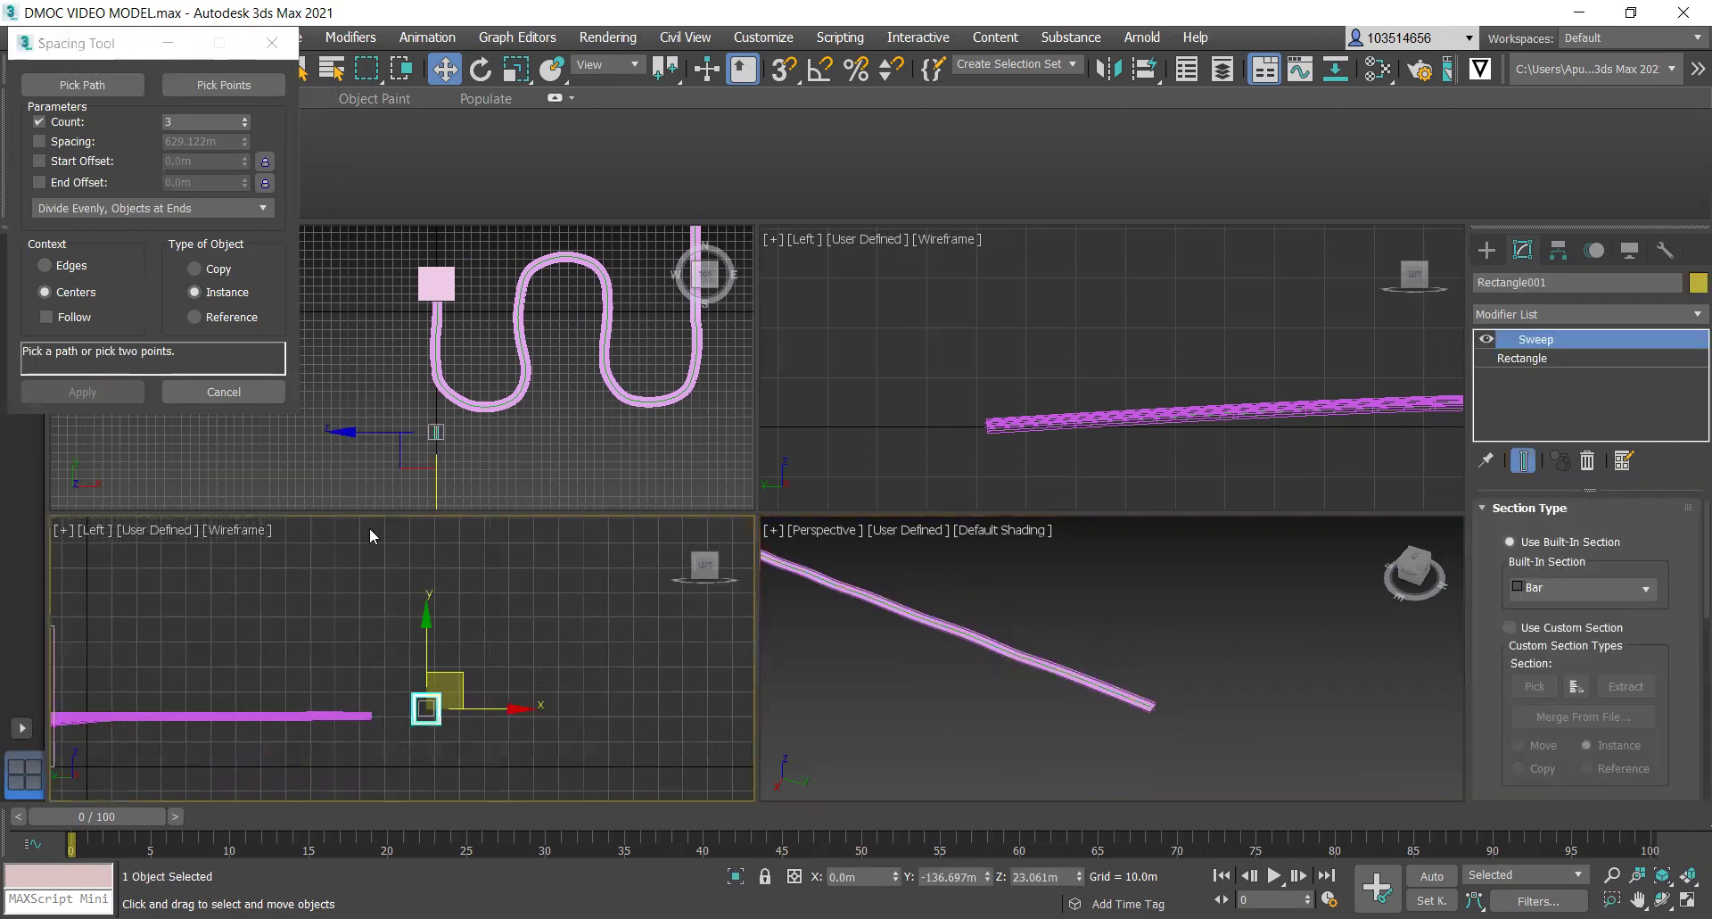
click(82, 85)
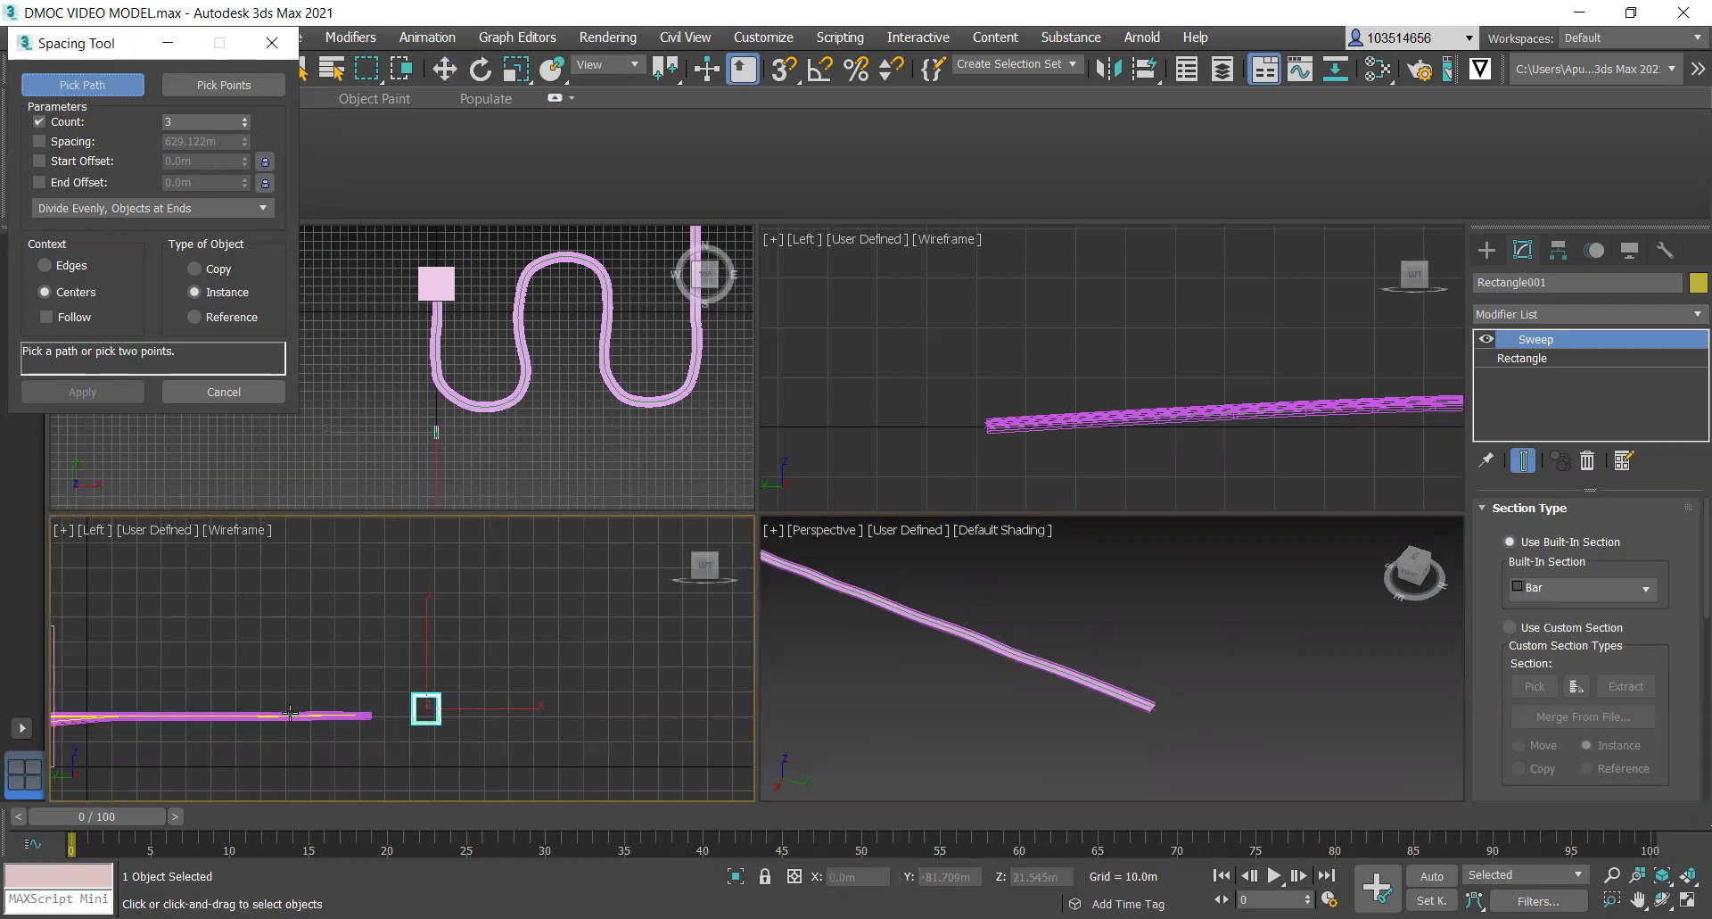
click(290, 713)
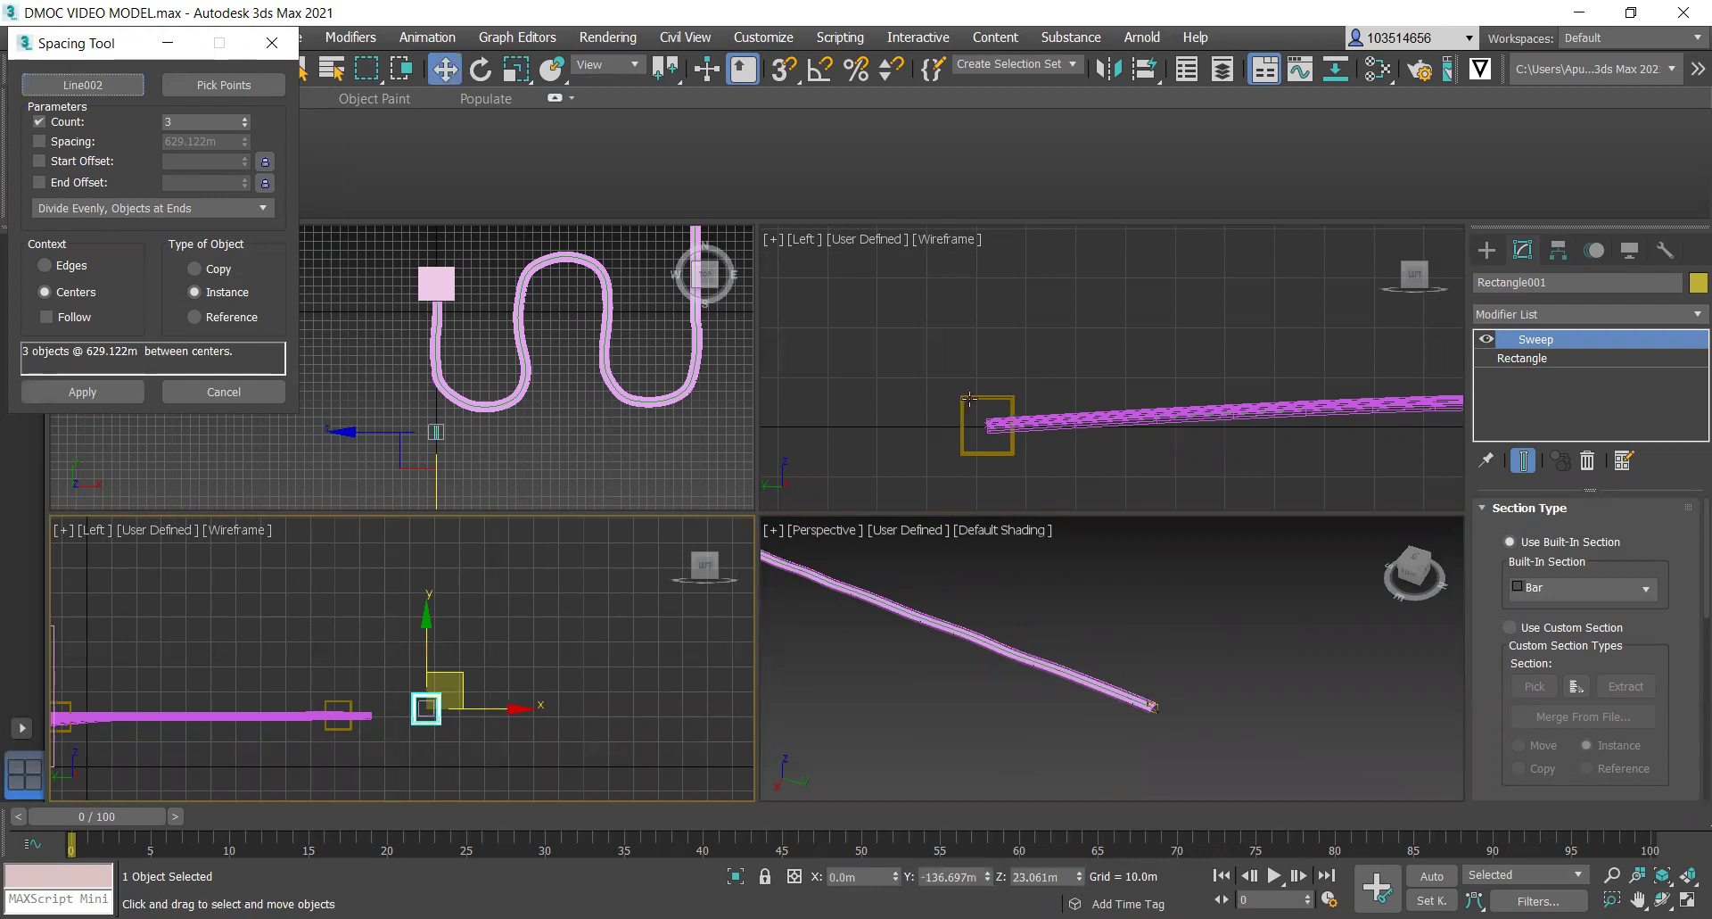
Set the count of evenly spaced frames along the channel path to 88 and check their distribution.
scroll(968, 399, down, 4)
scroll(972, 428, up, 5)
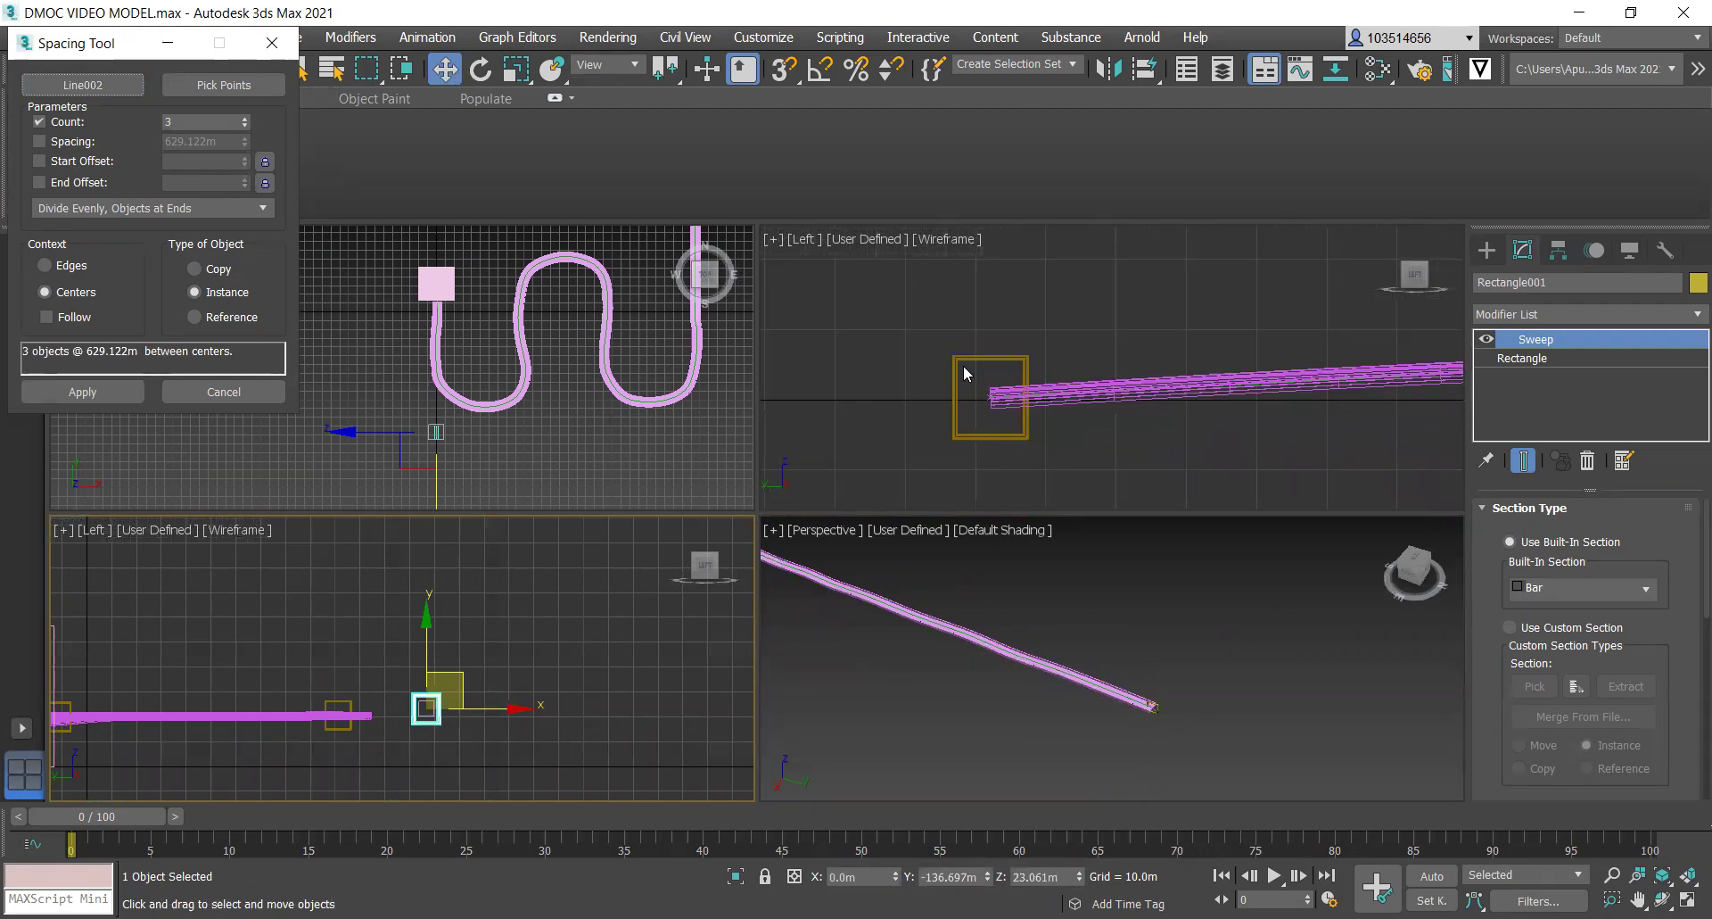
scroll(1046, 683, down, 5)
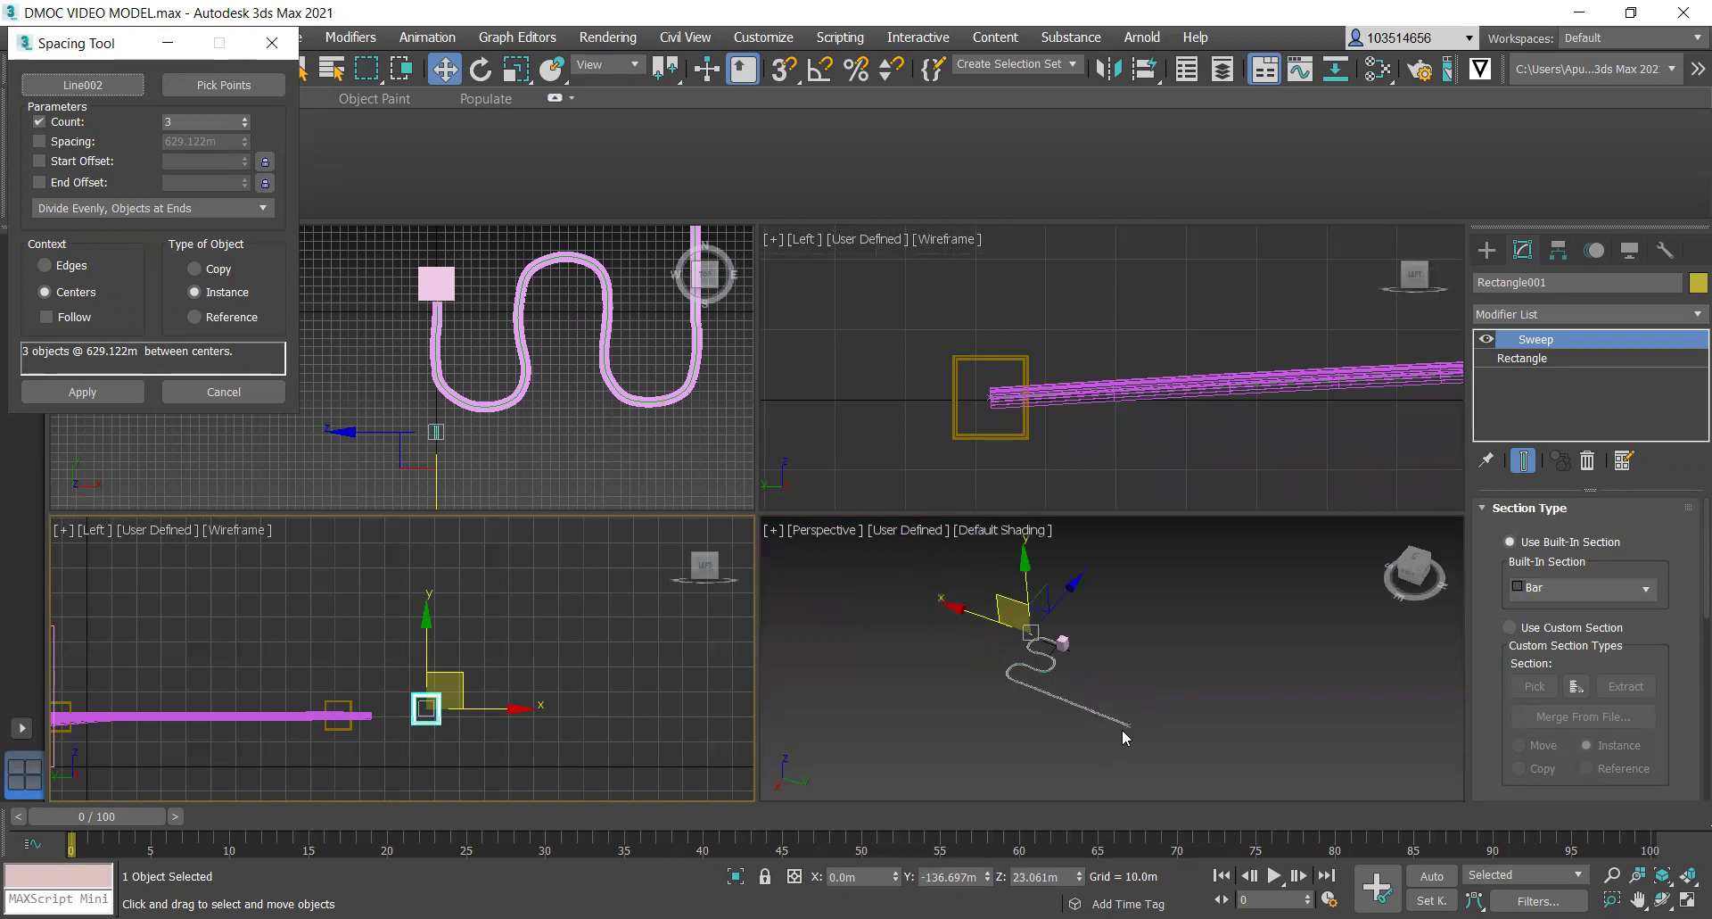
scroll(1055, 669, up, 5)
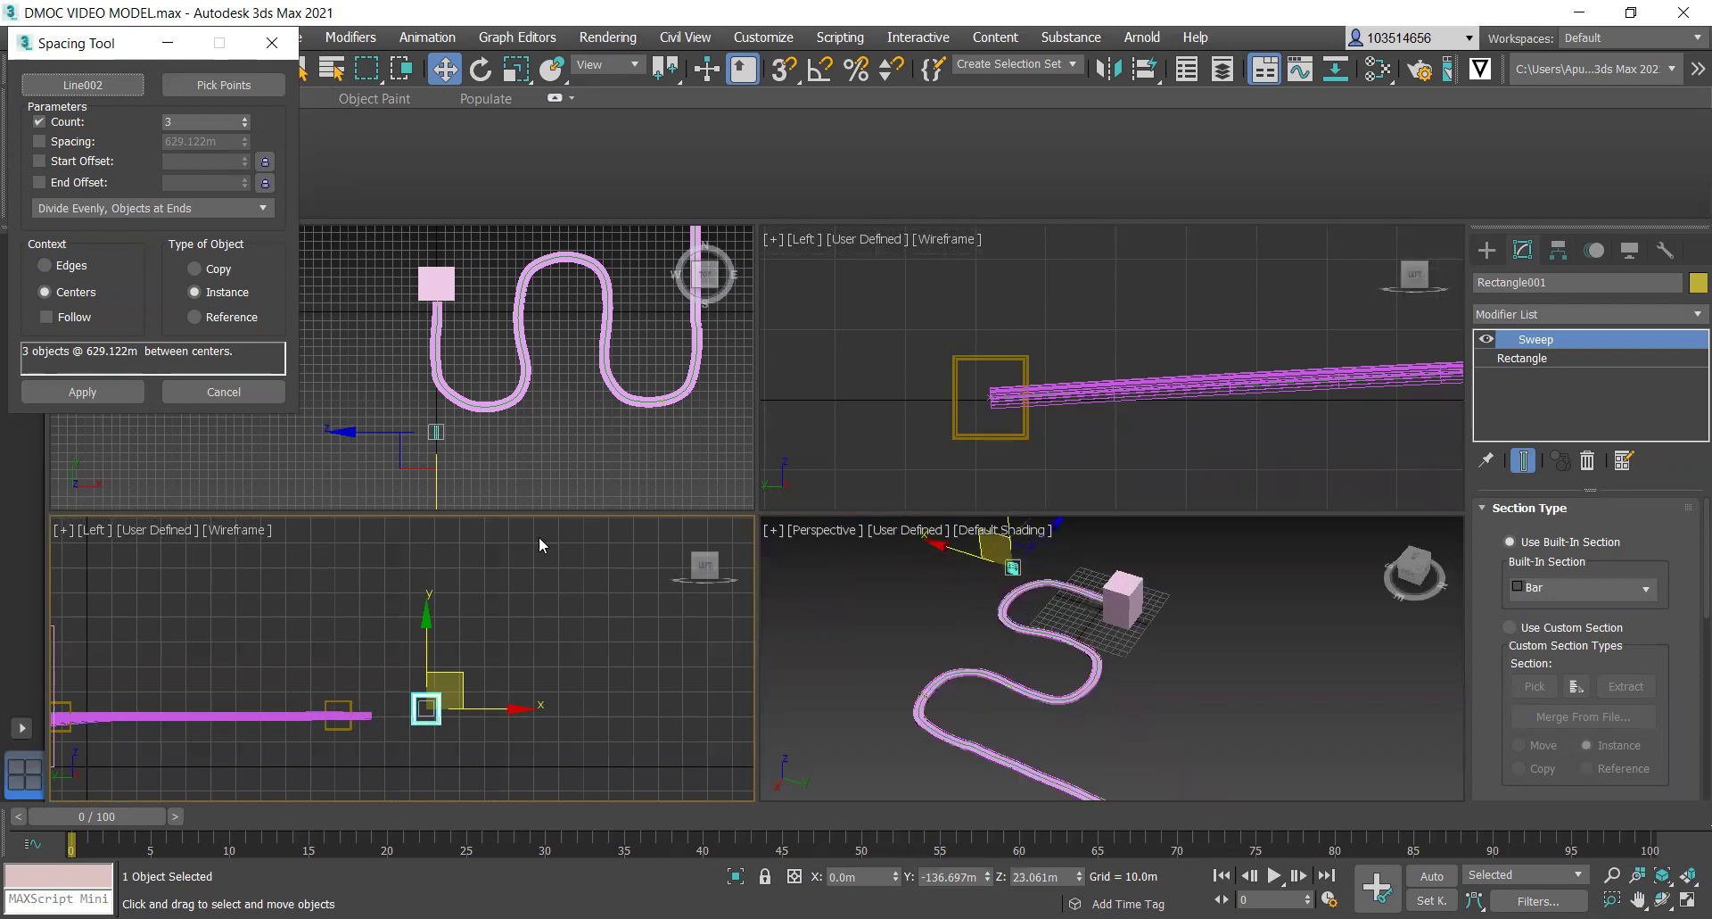
drag(243, 120, 251, 52)
scroll(980, 651, down, 6)
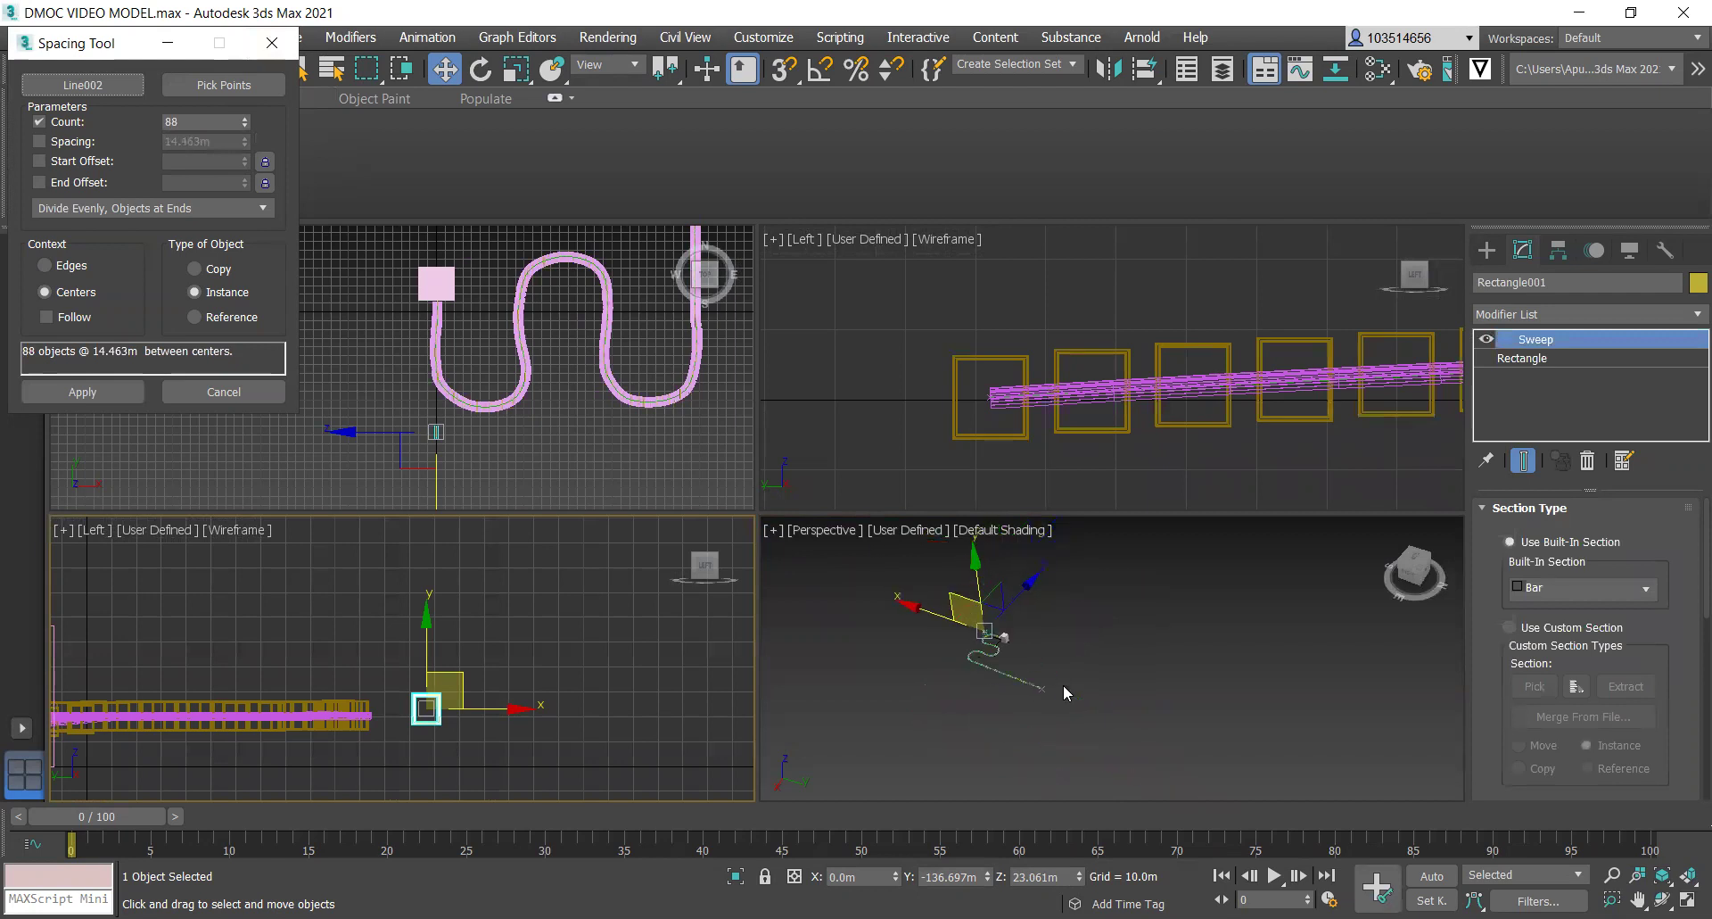
scroll(1059, 681, up, 5)
scroll(878, 687, up, 5)
scroll(981, 625, down, 2)
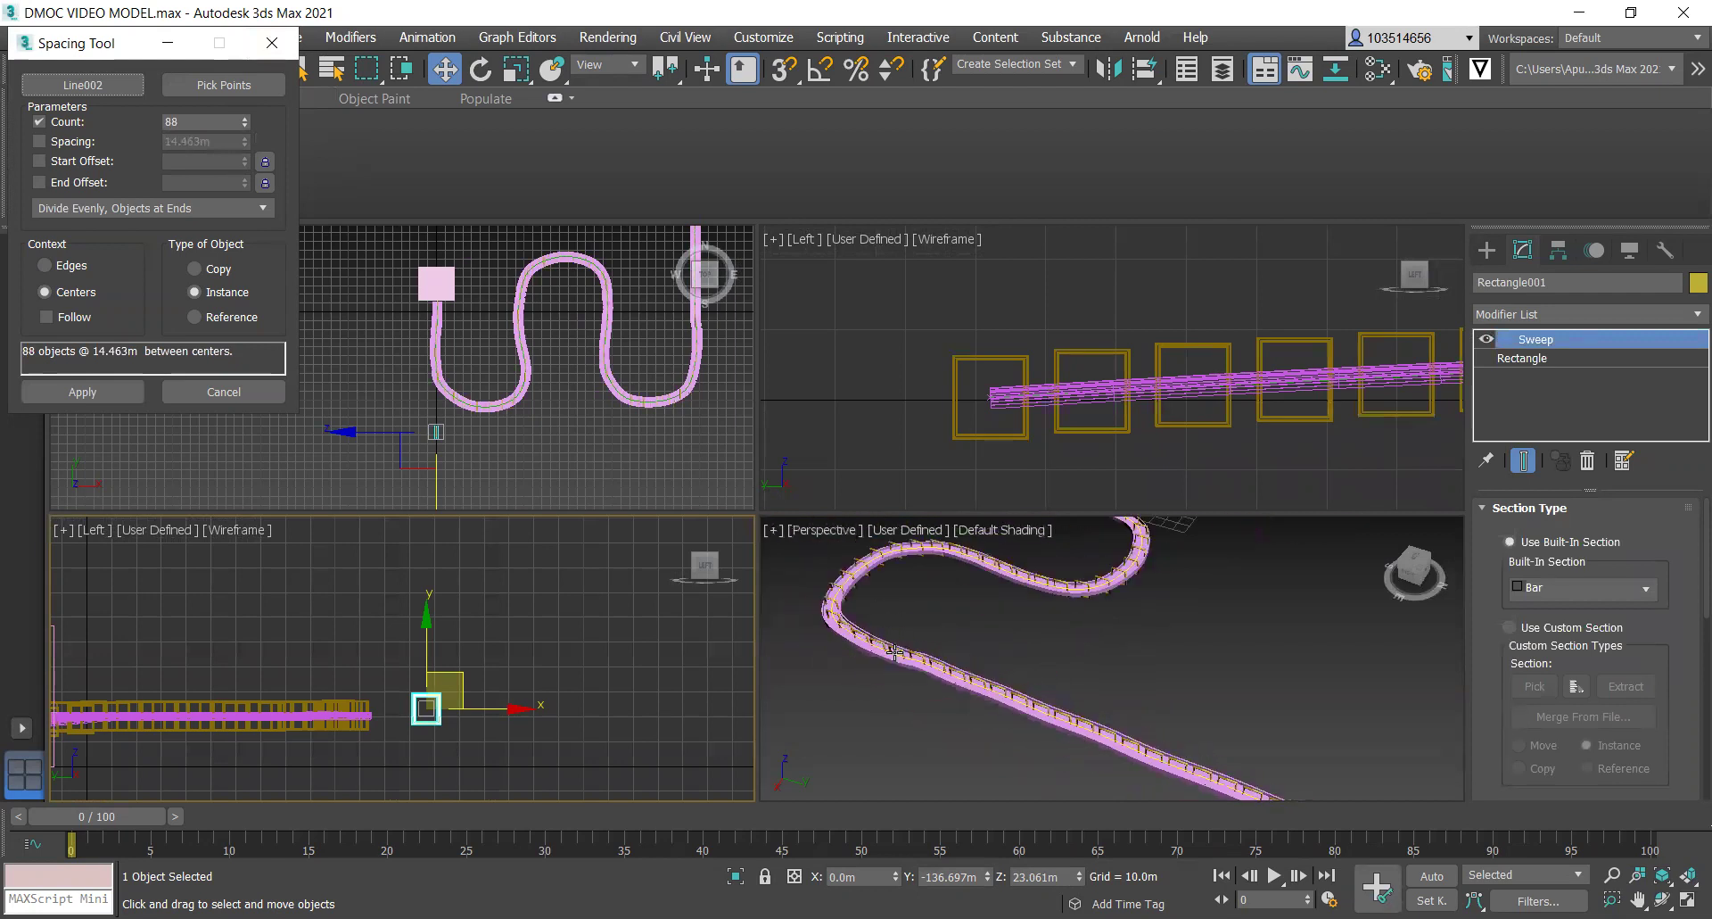
Examine the orientation of the previewed frames along the channel's bends and straight stretch.
scroll(1069, 548, up, 4)
scroll(1108, 645, down, 3)
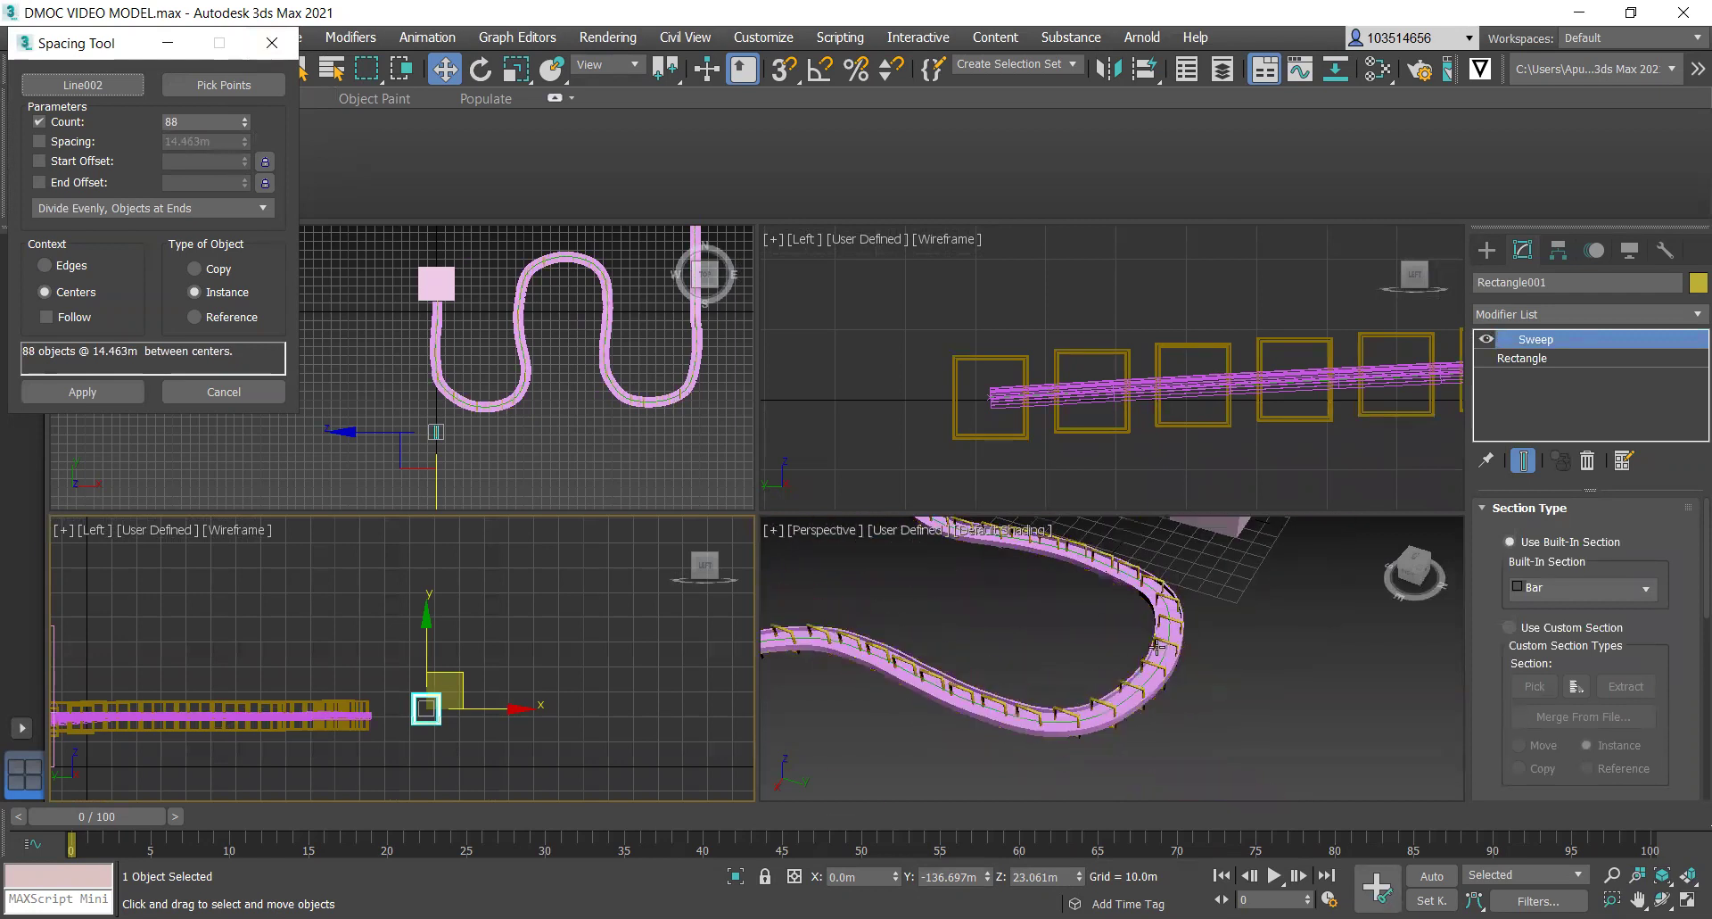
scroll(1155, 610, up, 4)
scroll(1154, 610, down, 3)
scroll(1089, 643, up, 6)
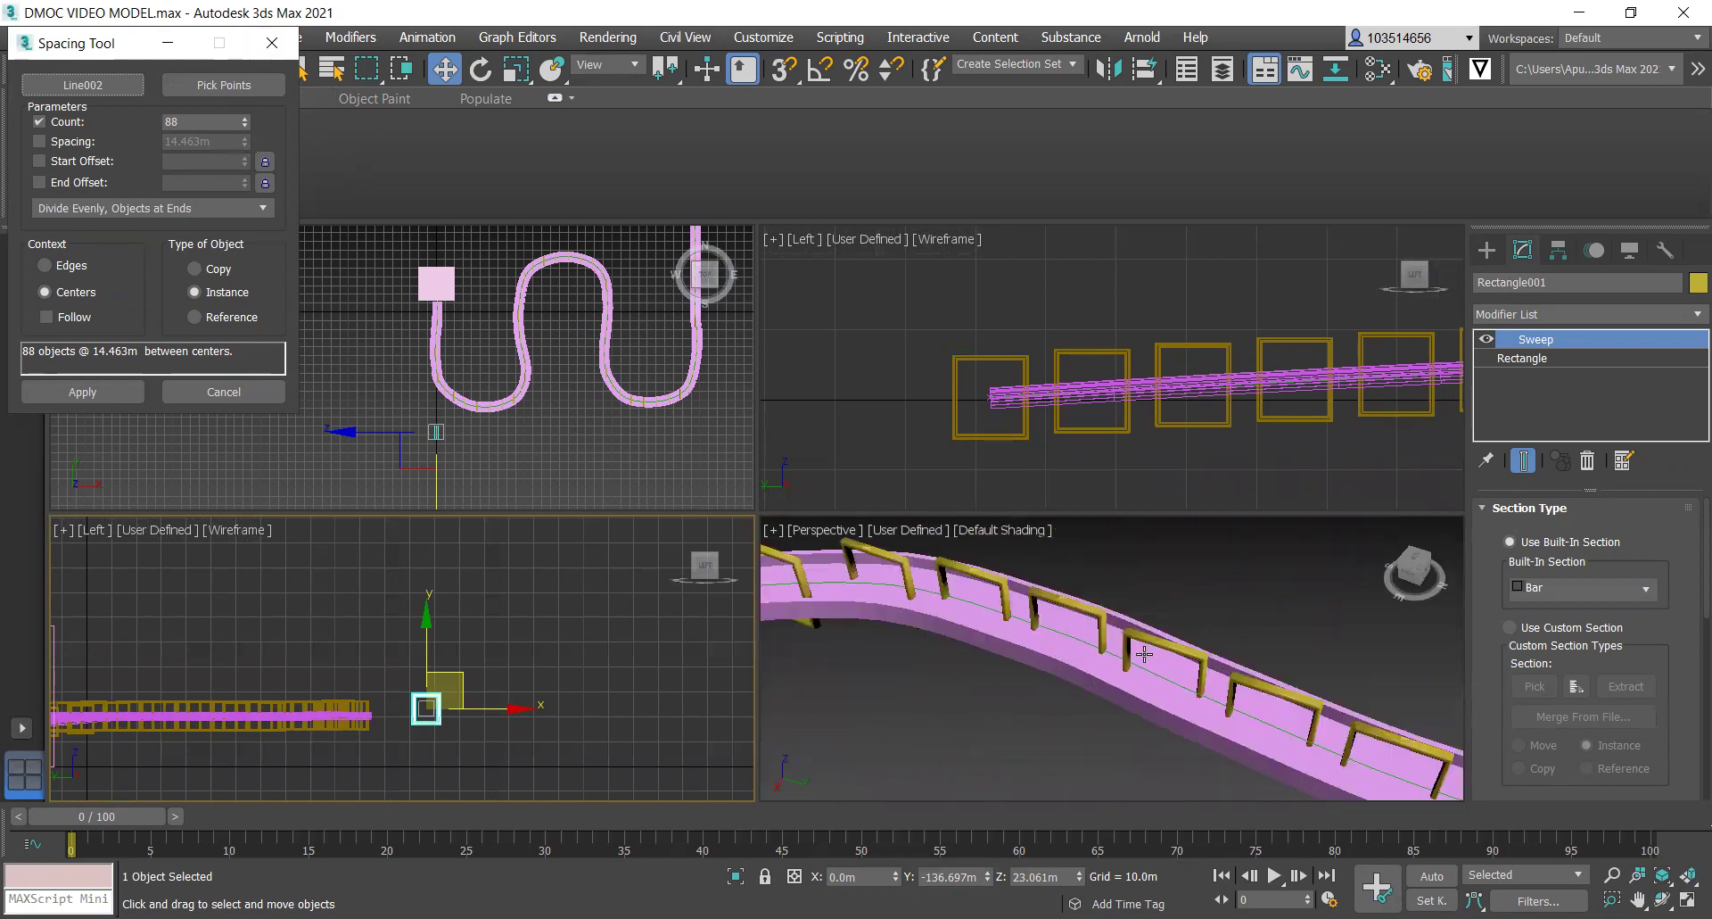
scroll(1048, 656, down, 4)
scroll(1030, 673, down, 2)
scroll(1234, 662, up, 7)
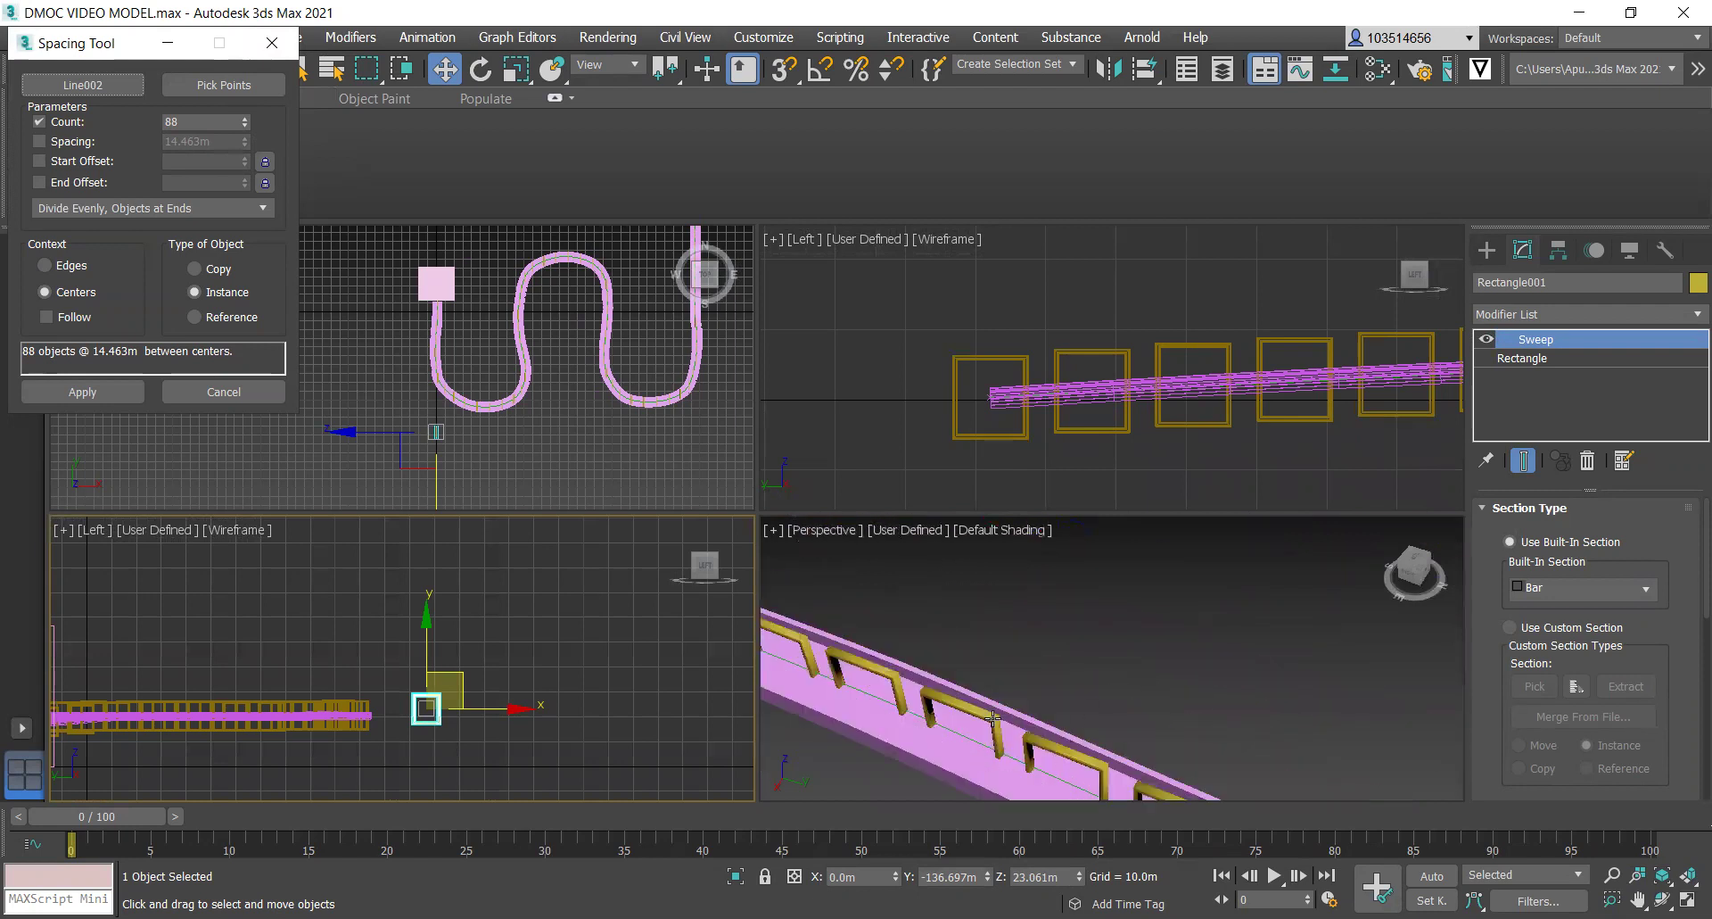
scroll(1013, 655, down, 3)
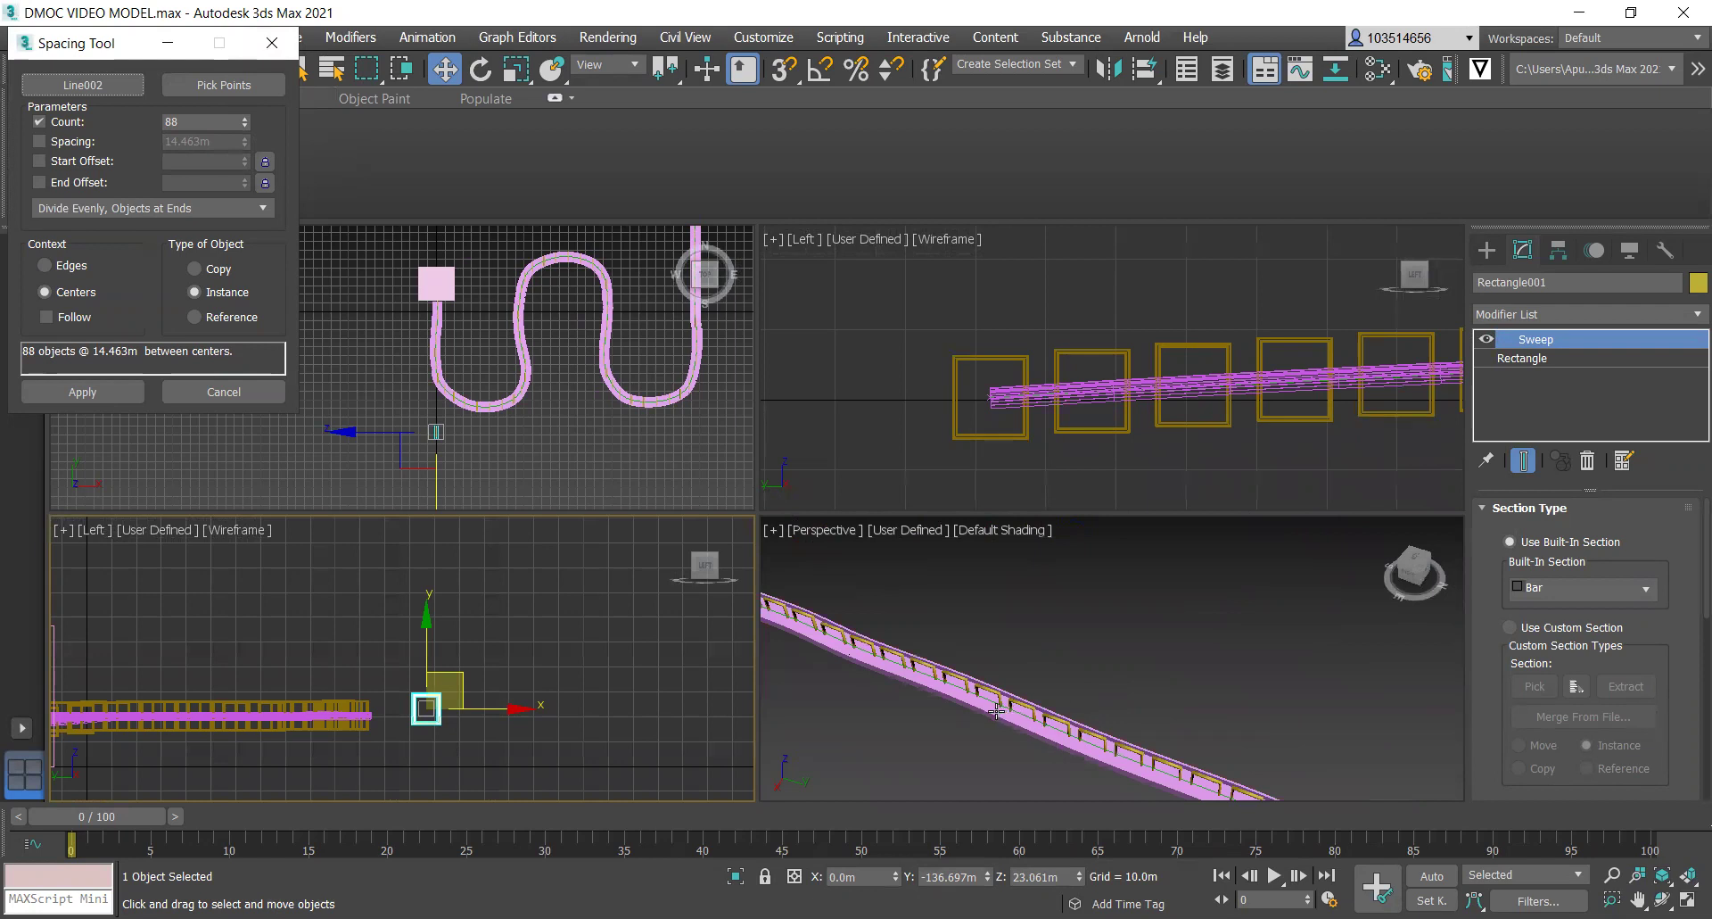
Make the spaced frames follow the path's direction and check their orientation along the whole channel.
click(46, 316)
scroll(1085, 657, down, 5)
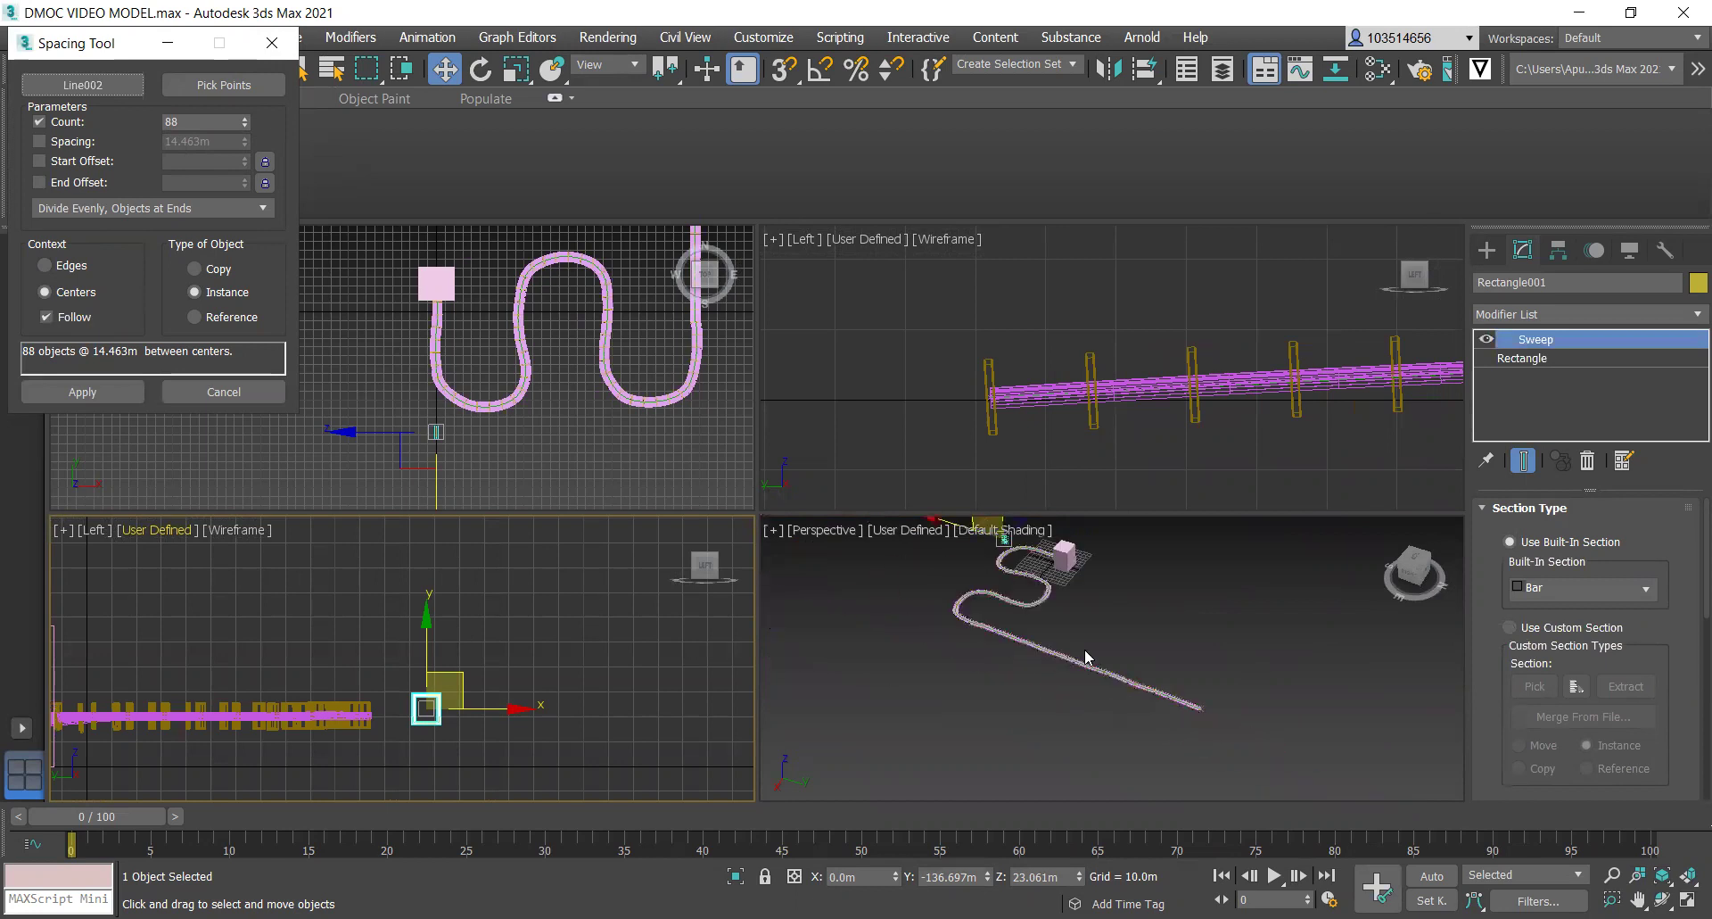
scroll(918, 568, up, 10)
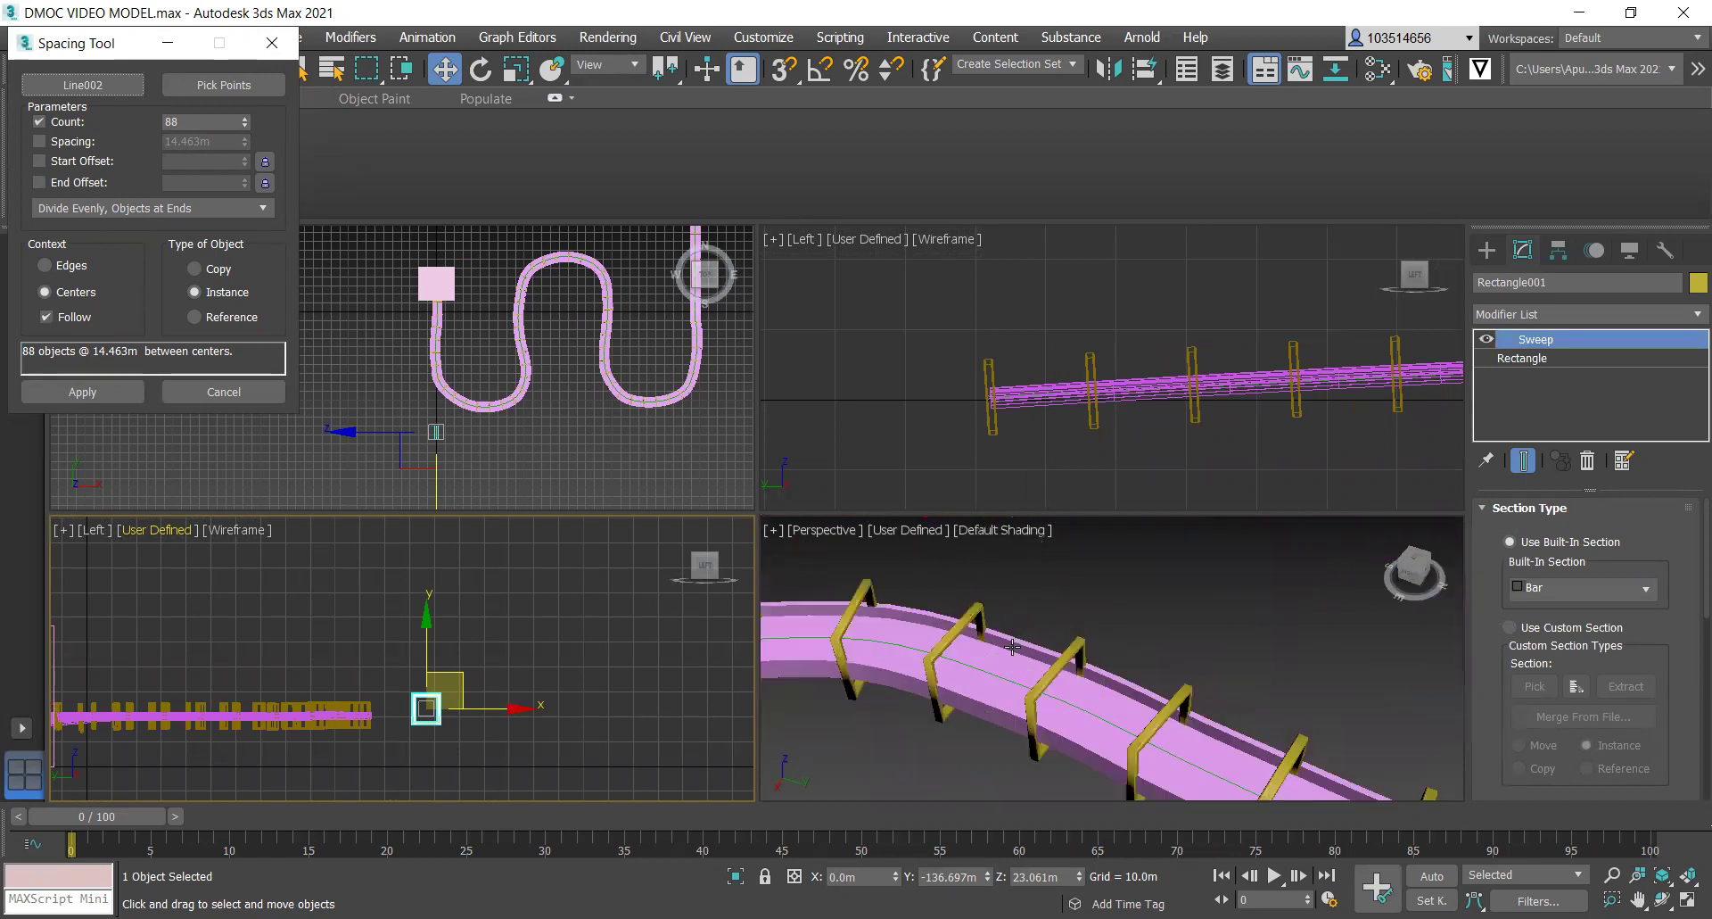
scroll(1297, 693, down, 8)
scroll(1199, 539, up, 5)
scroll(1138, 613, down, 6)
scroll(1161, 785, up, 8)
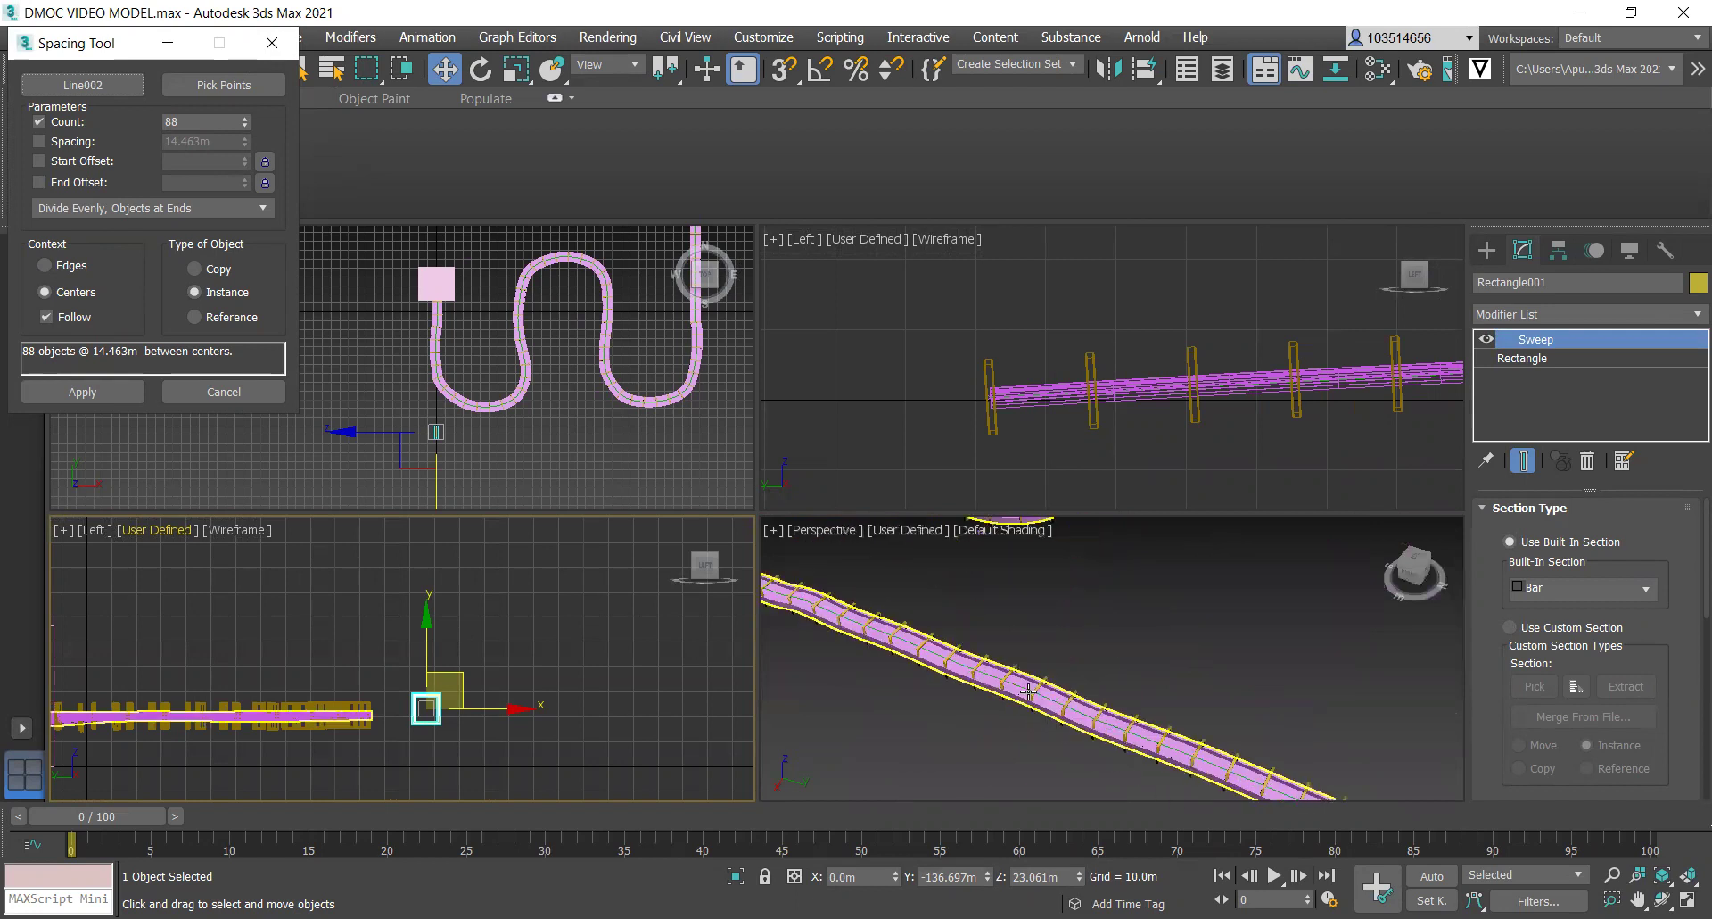
scroll(1022, 629, down, 3)
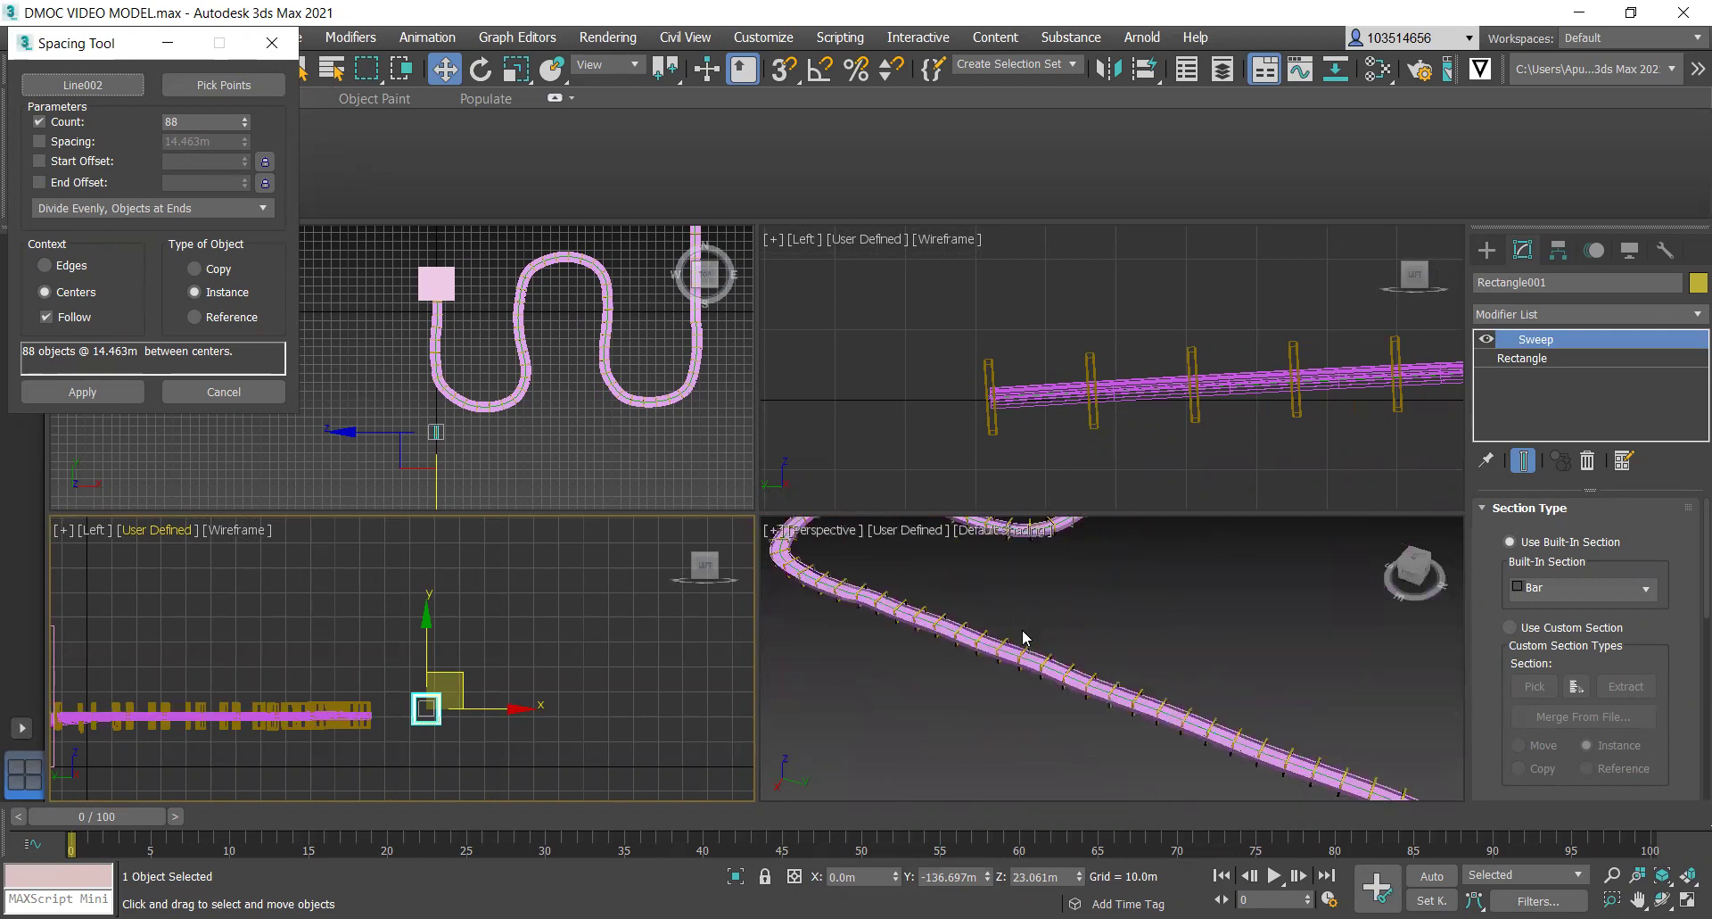
scroll(960, 671, down, 5)
scroll(961, 675, up, 5)
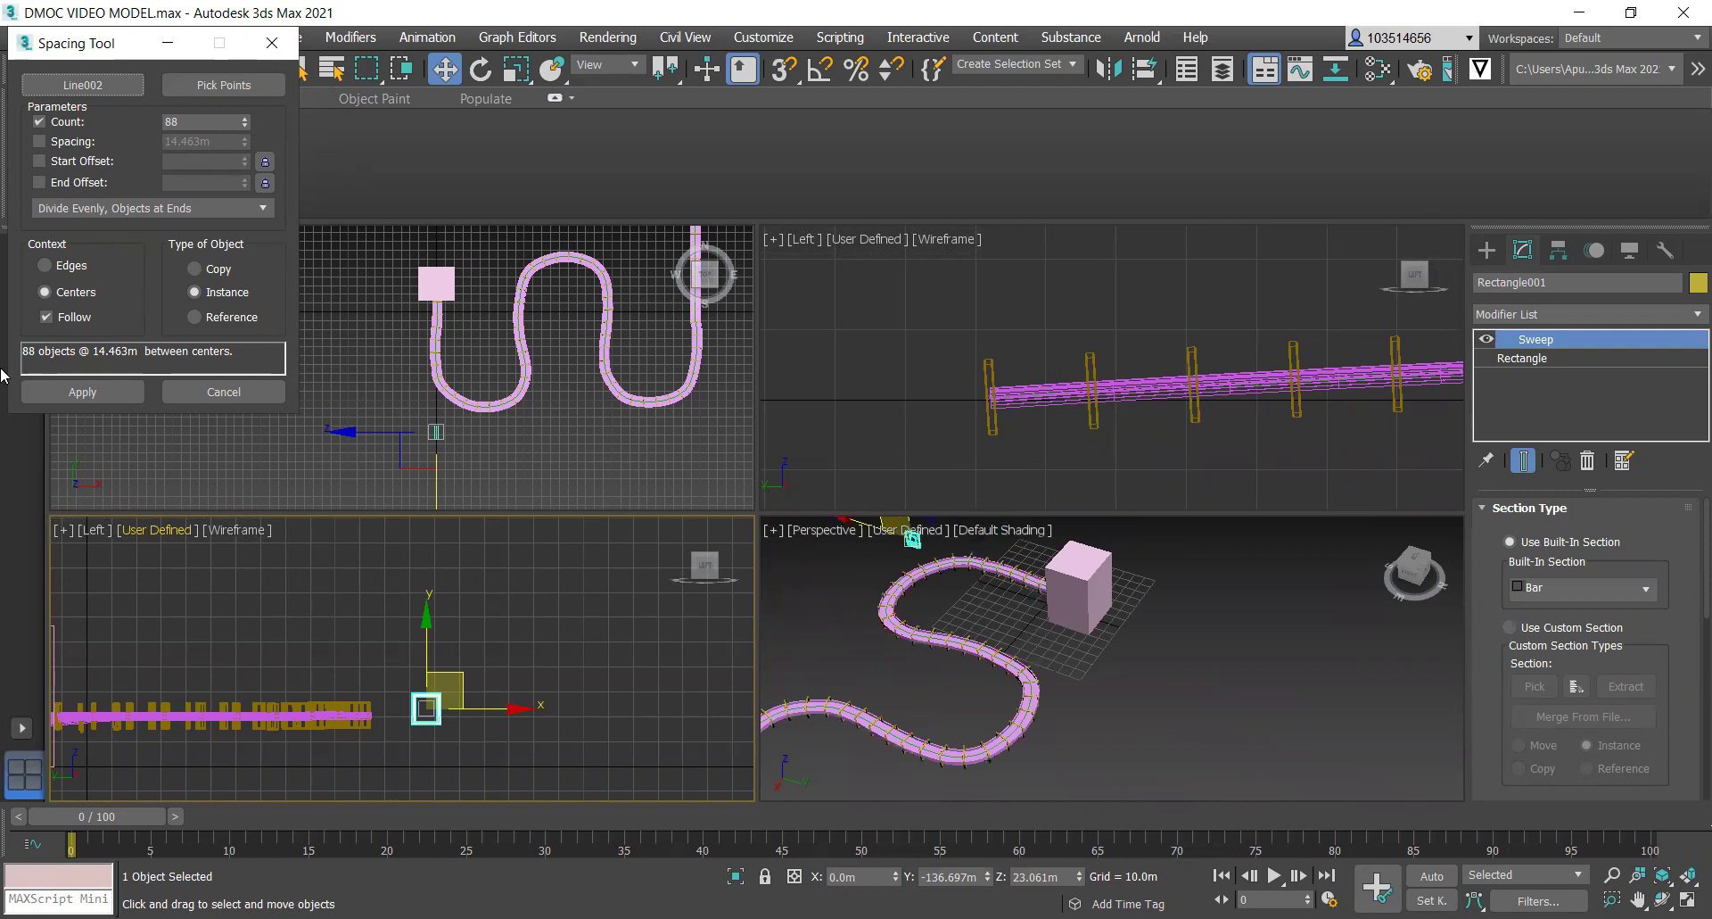
Set the count of frames along the path to 70 and apply the spacing.
click(106, 389)
drag(243, 121, 246, 122)
drag(246, 132, 244, 140)
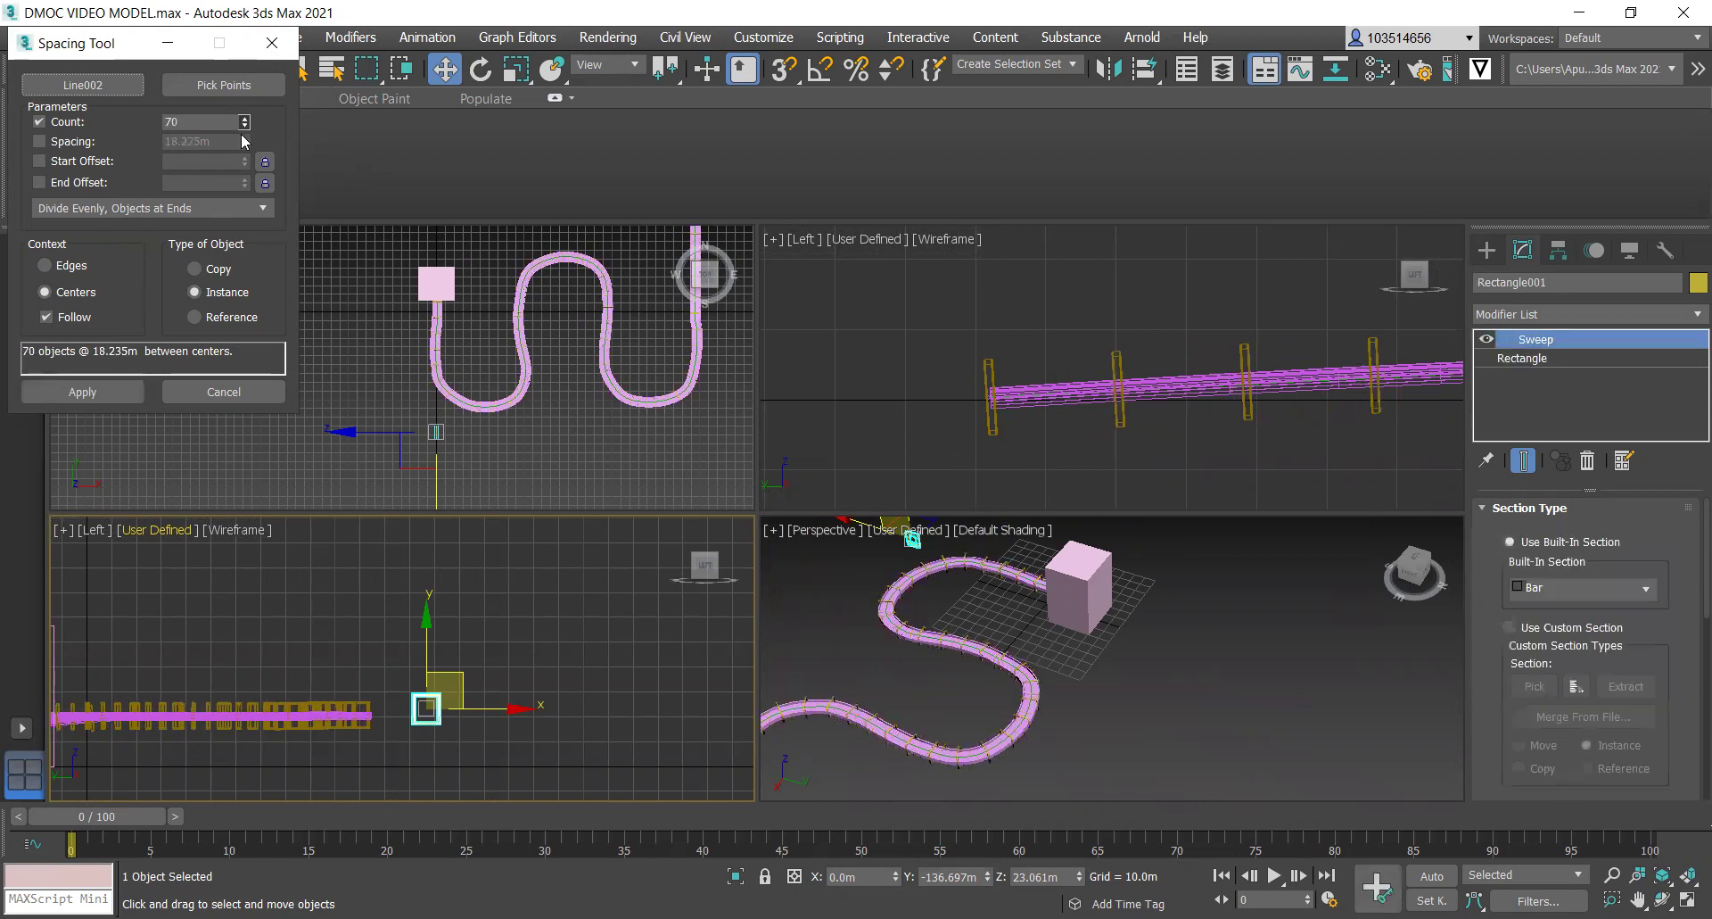
click(82, 391)
Deselect the original frame and examine the placed frames along the channel, from its free end to the bends.
scroll(1106, 625, down, 6)
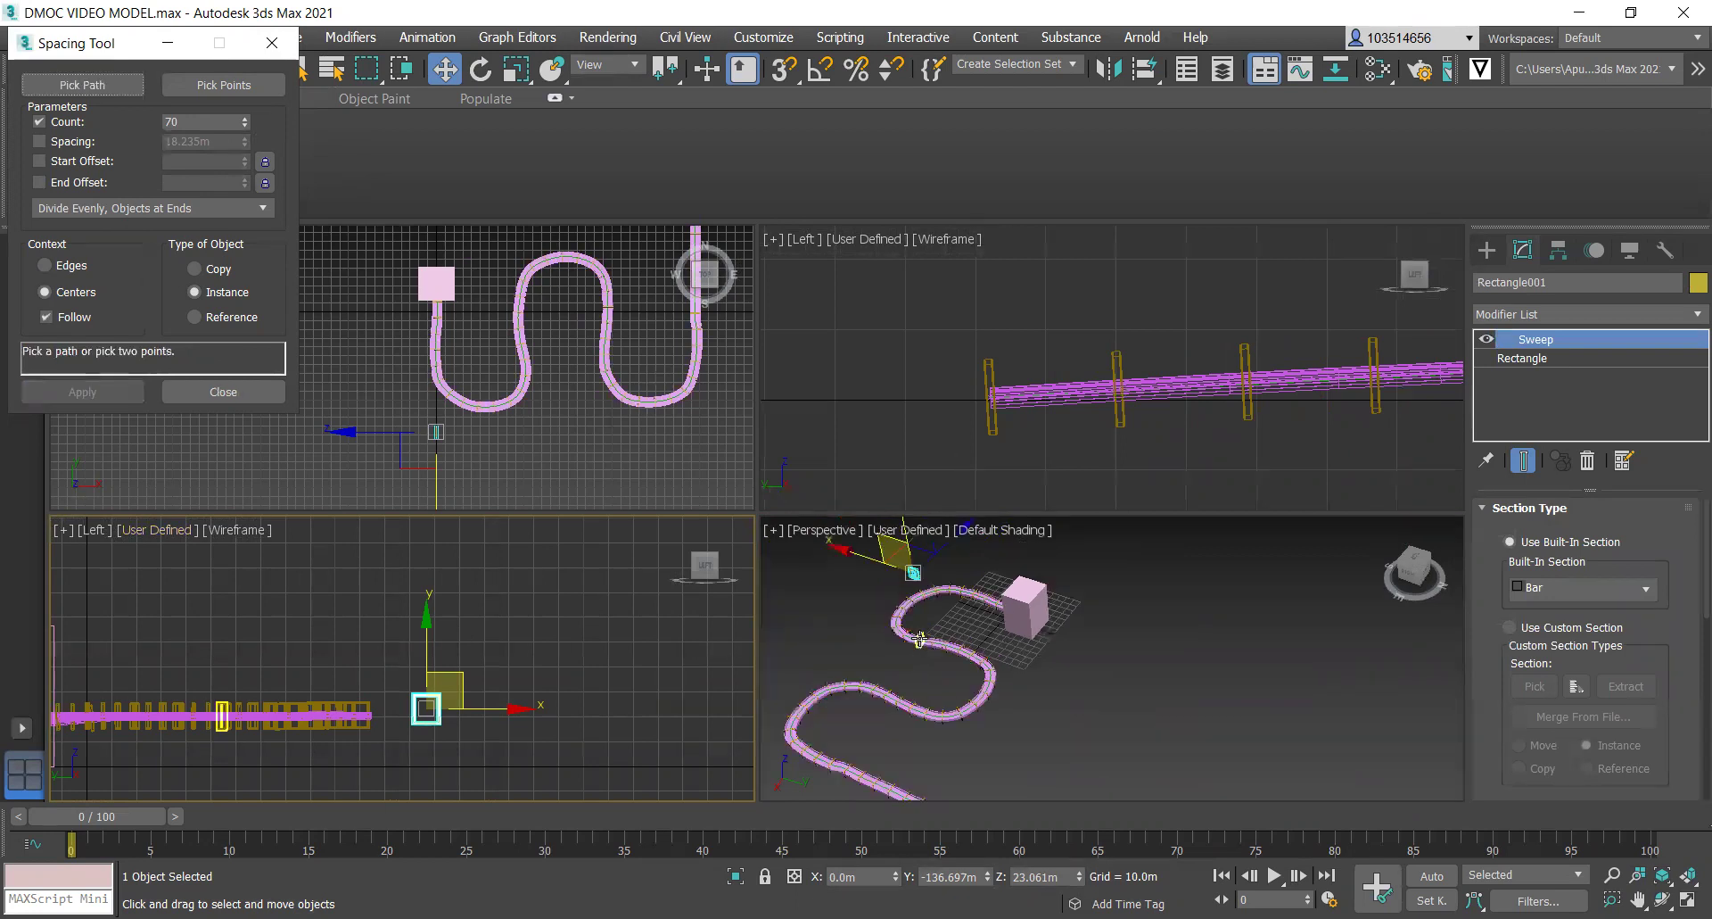
scroll(914, 417, down, 10)
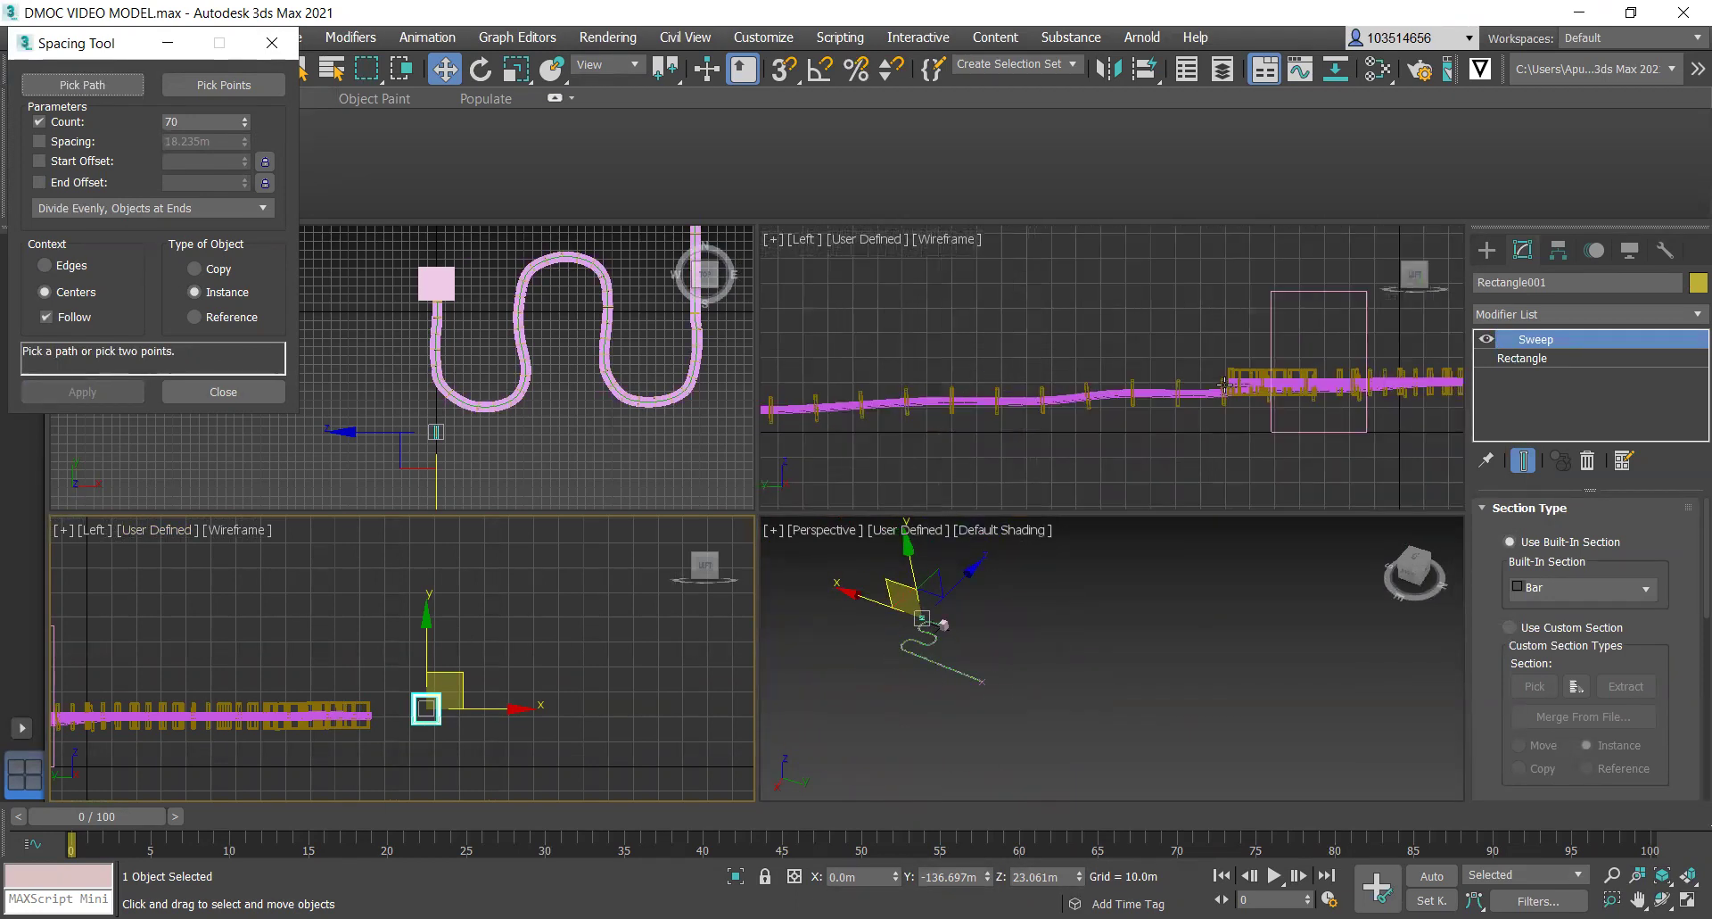
middle_drag(1192, 422, 1172, 472)
scroll(903, 449, up, 5)
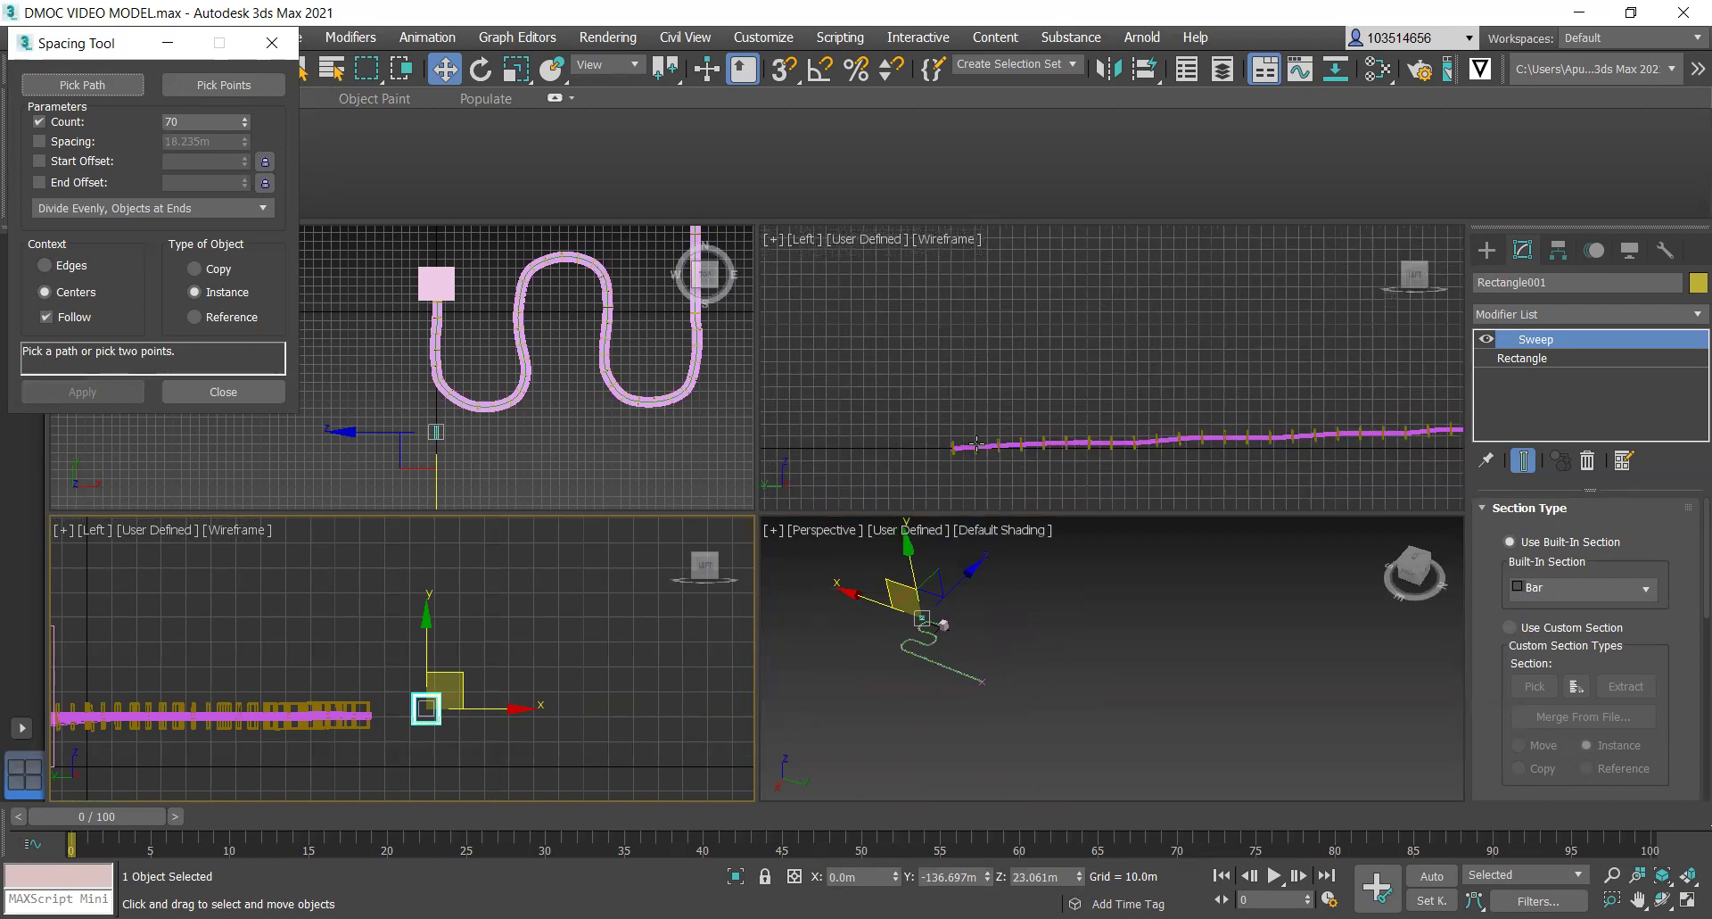
click(1036, 615)
scroll(916, 416, down, 5)
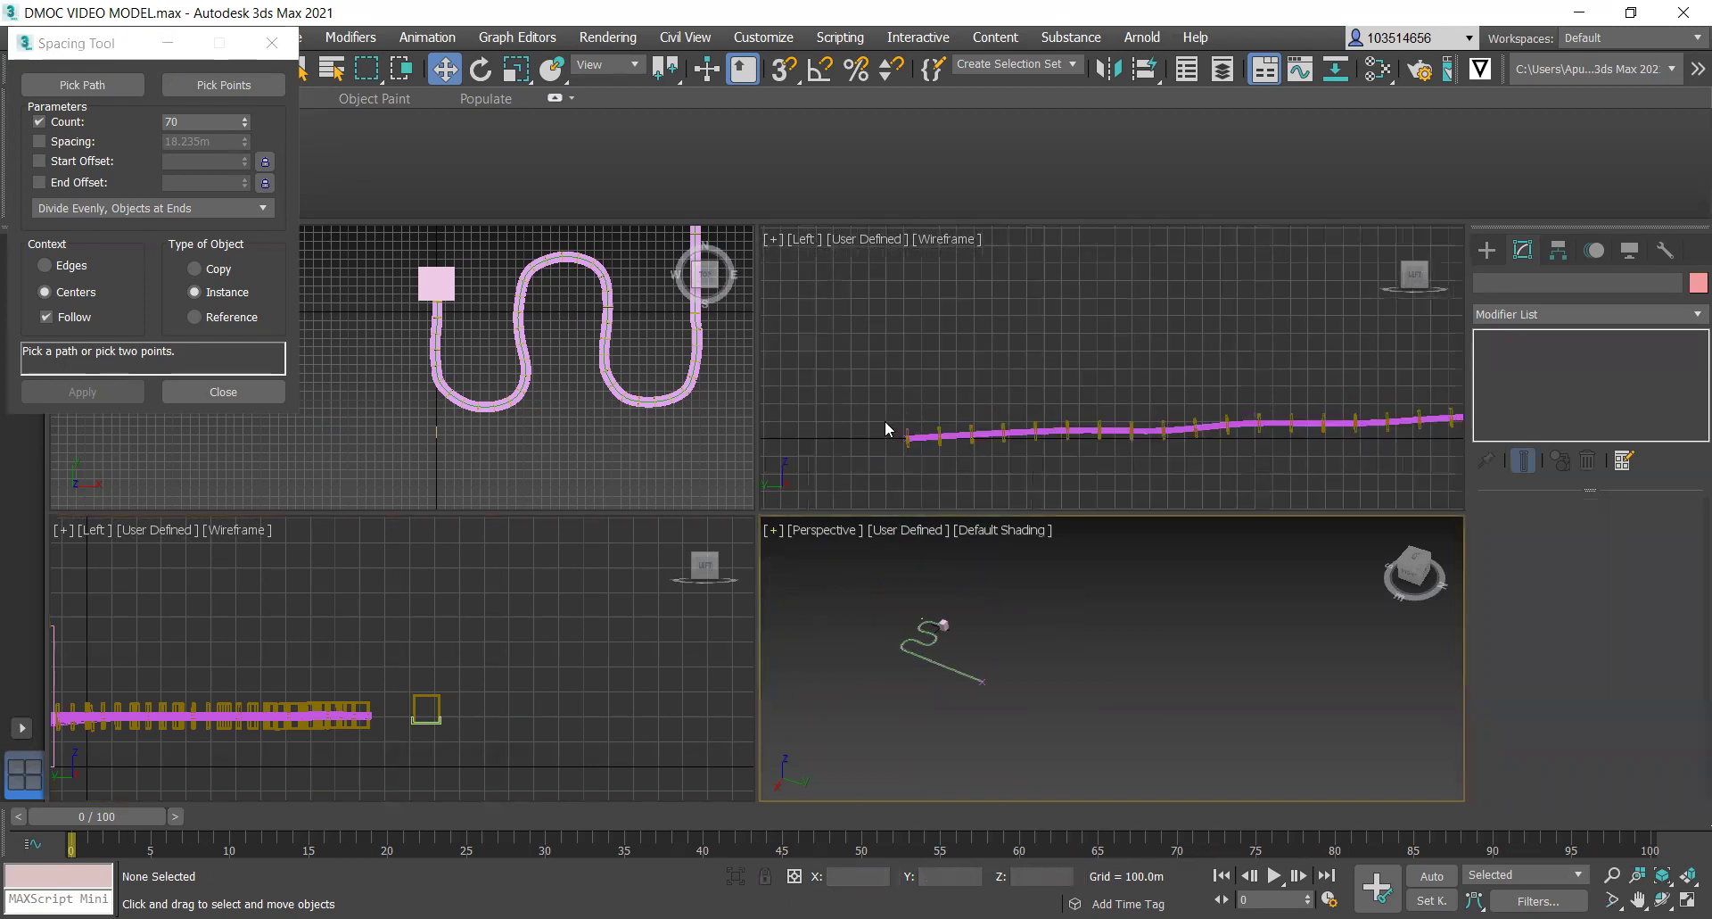
scroll(1035, 456, up, 2)
scroll(972, 687, up, 10)
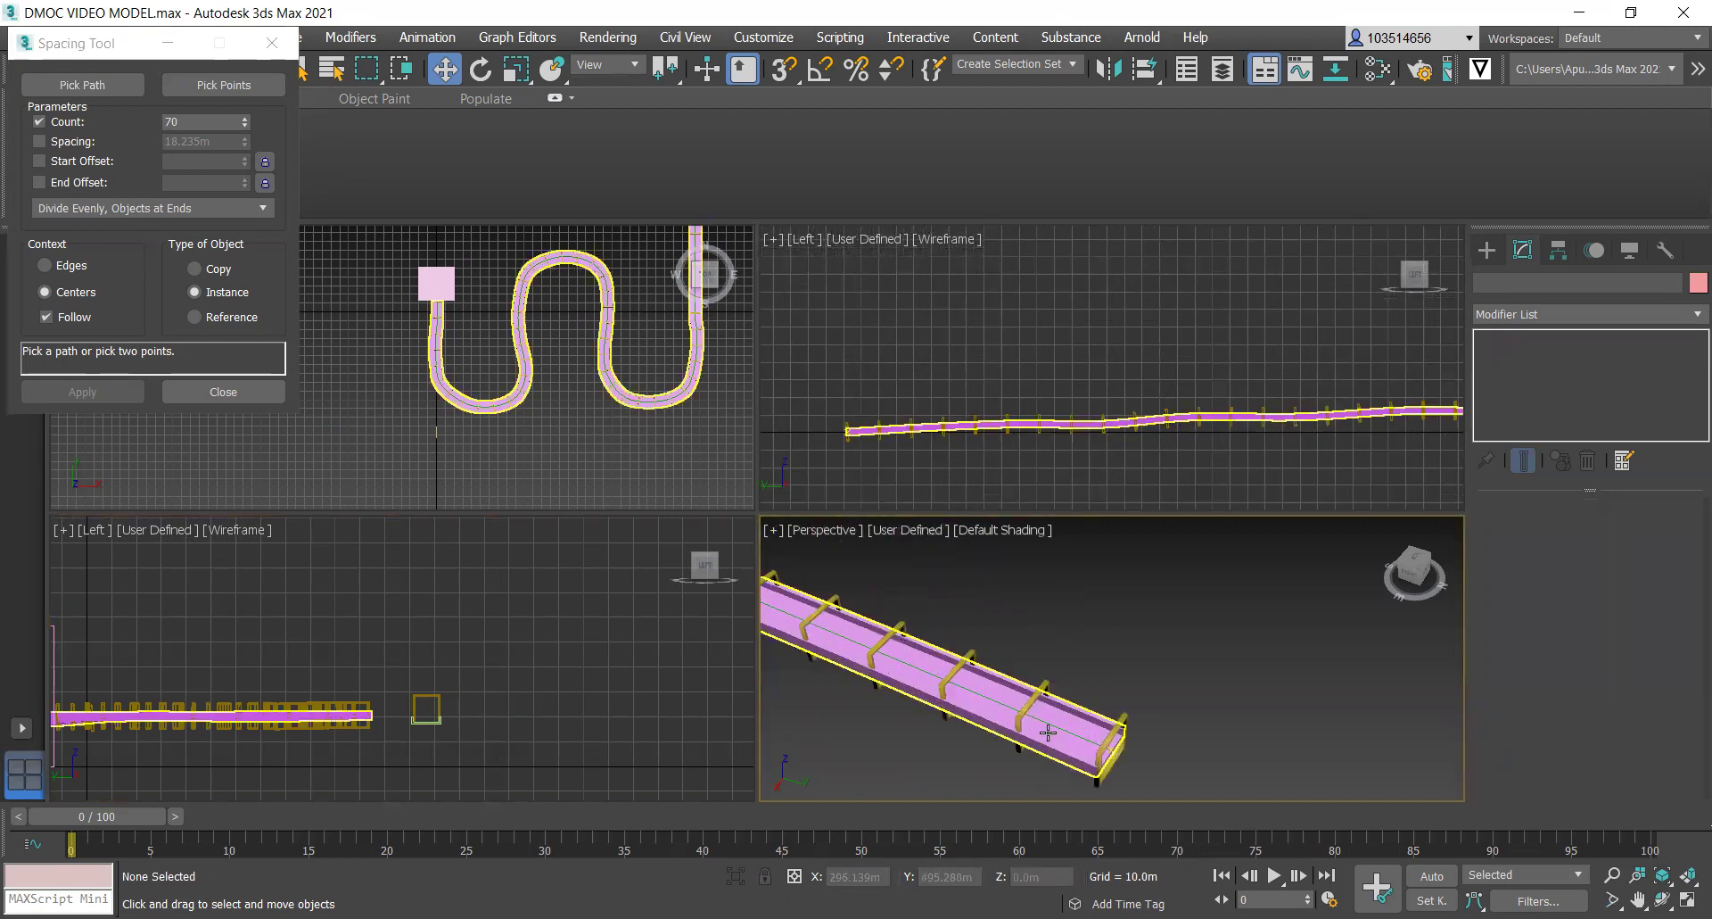
scroll(1052, 724, up, 2)
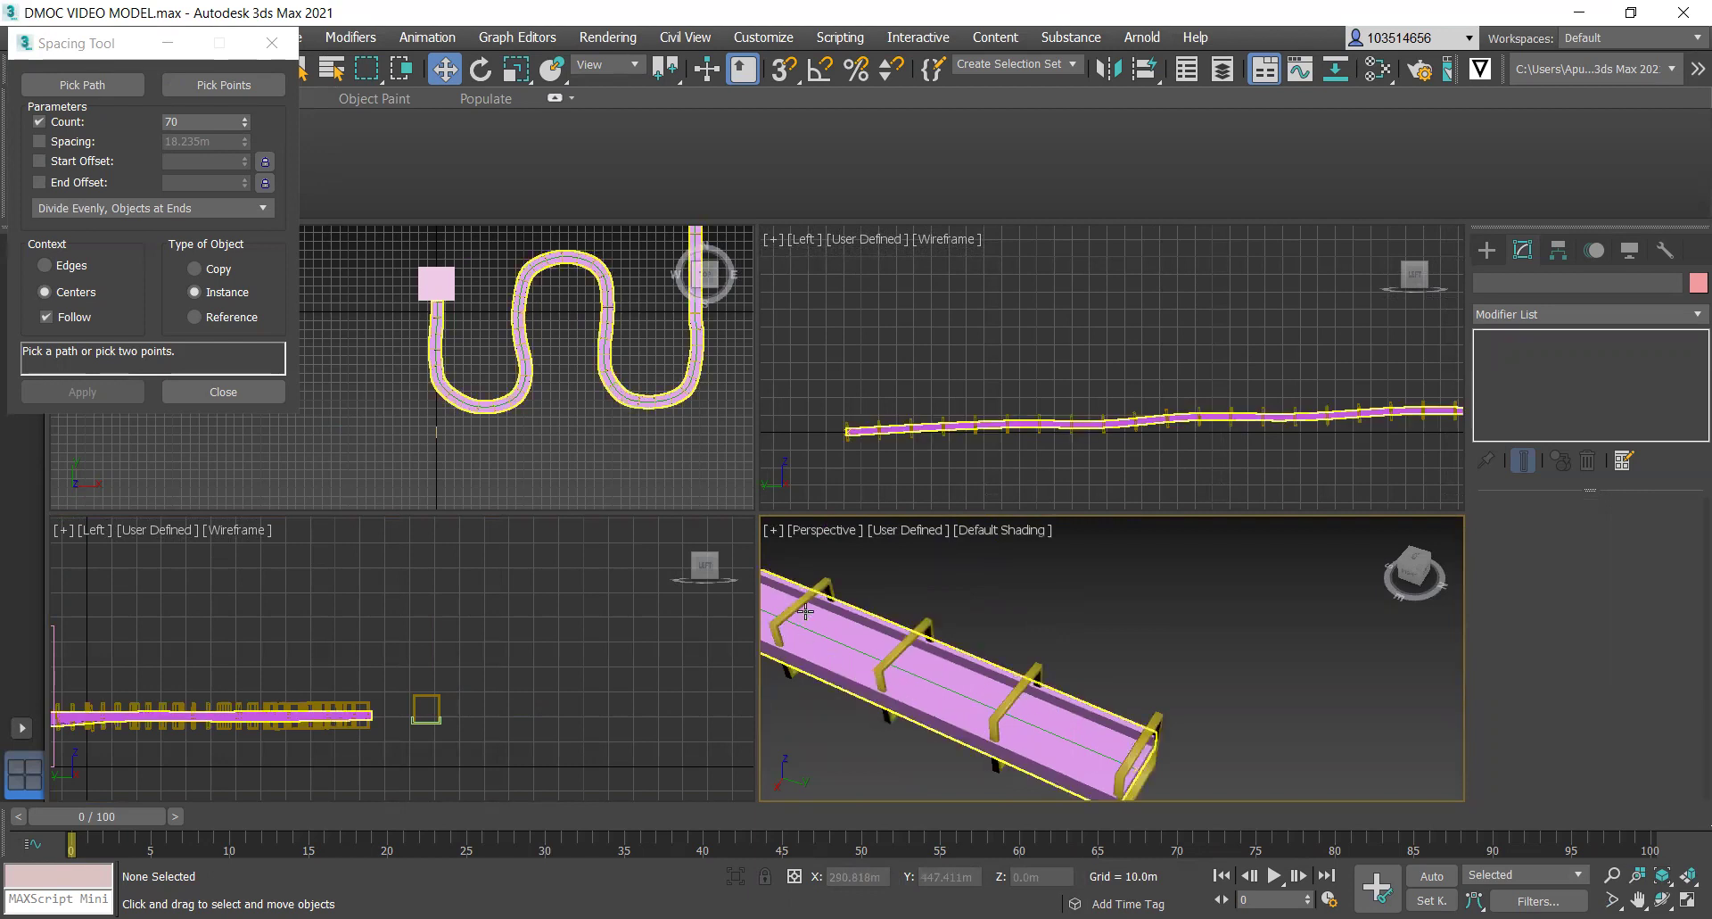
scroll(805, 611, down, 3)
scroll(914, 642, up, 4)
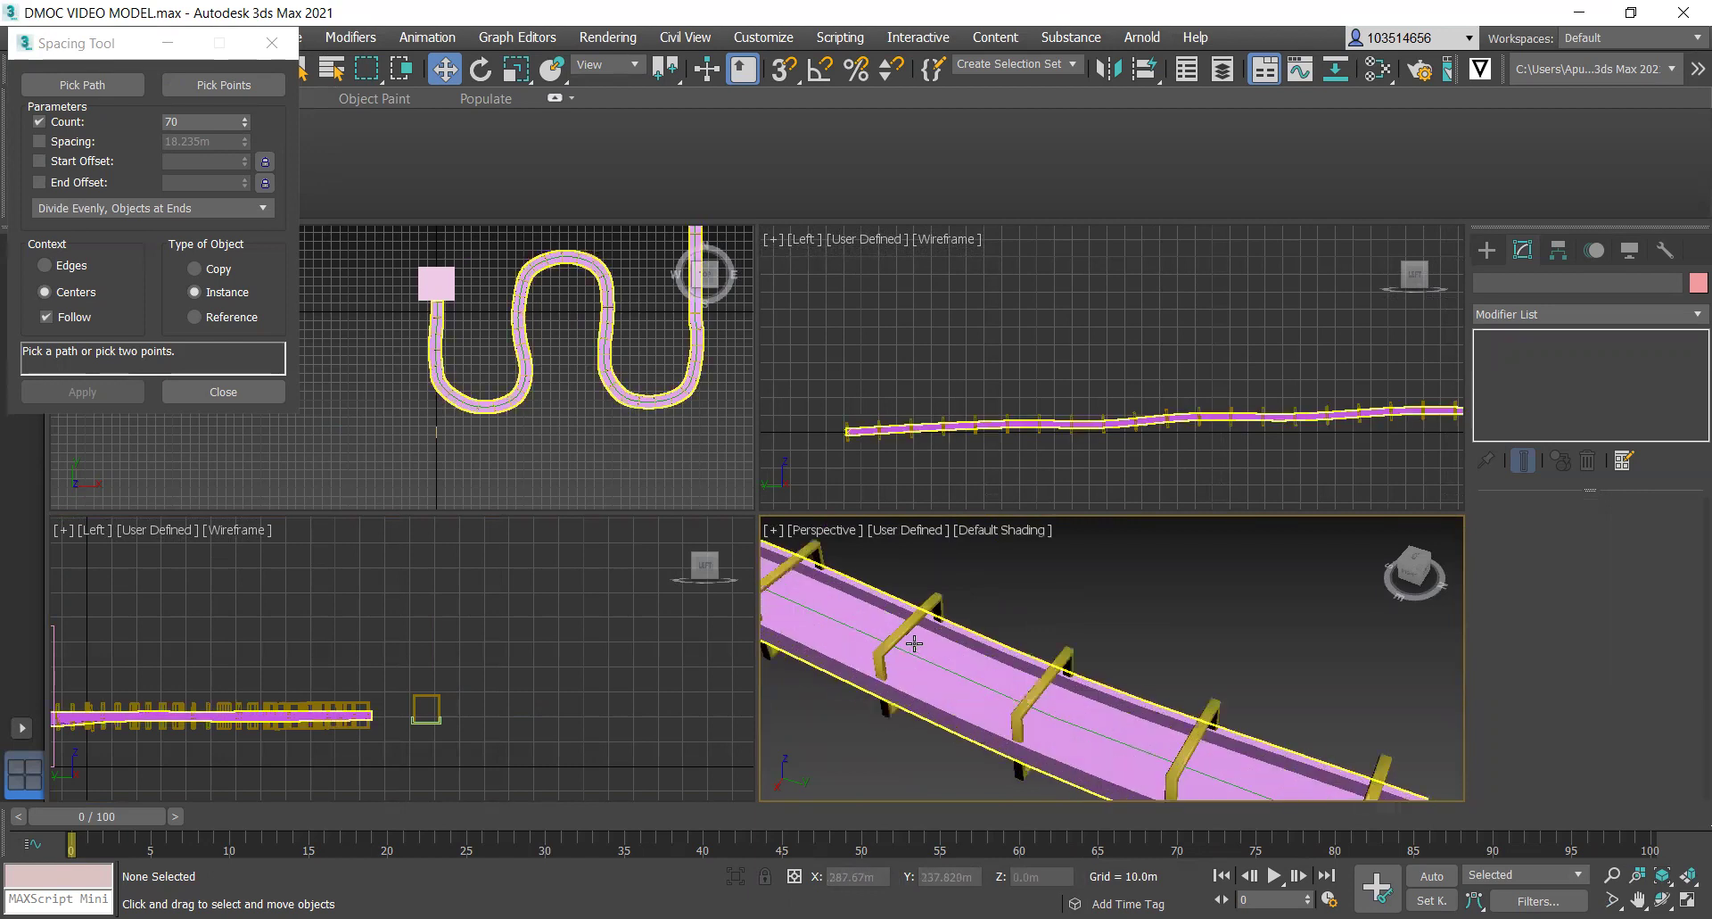
scroll(914, 642, up, 3)
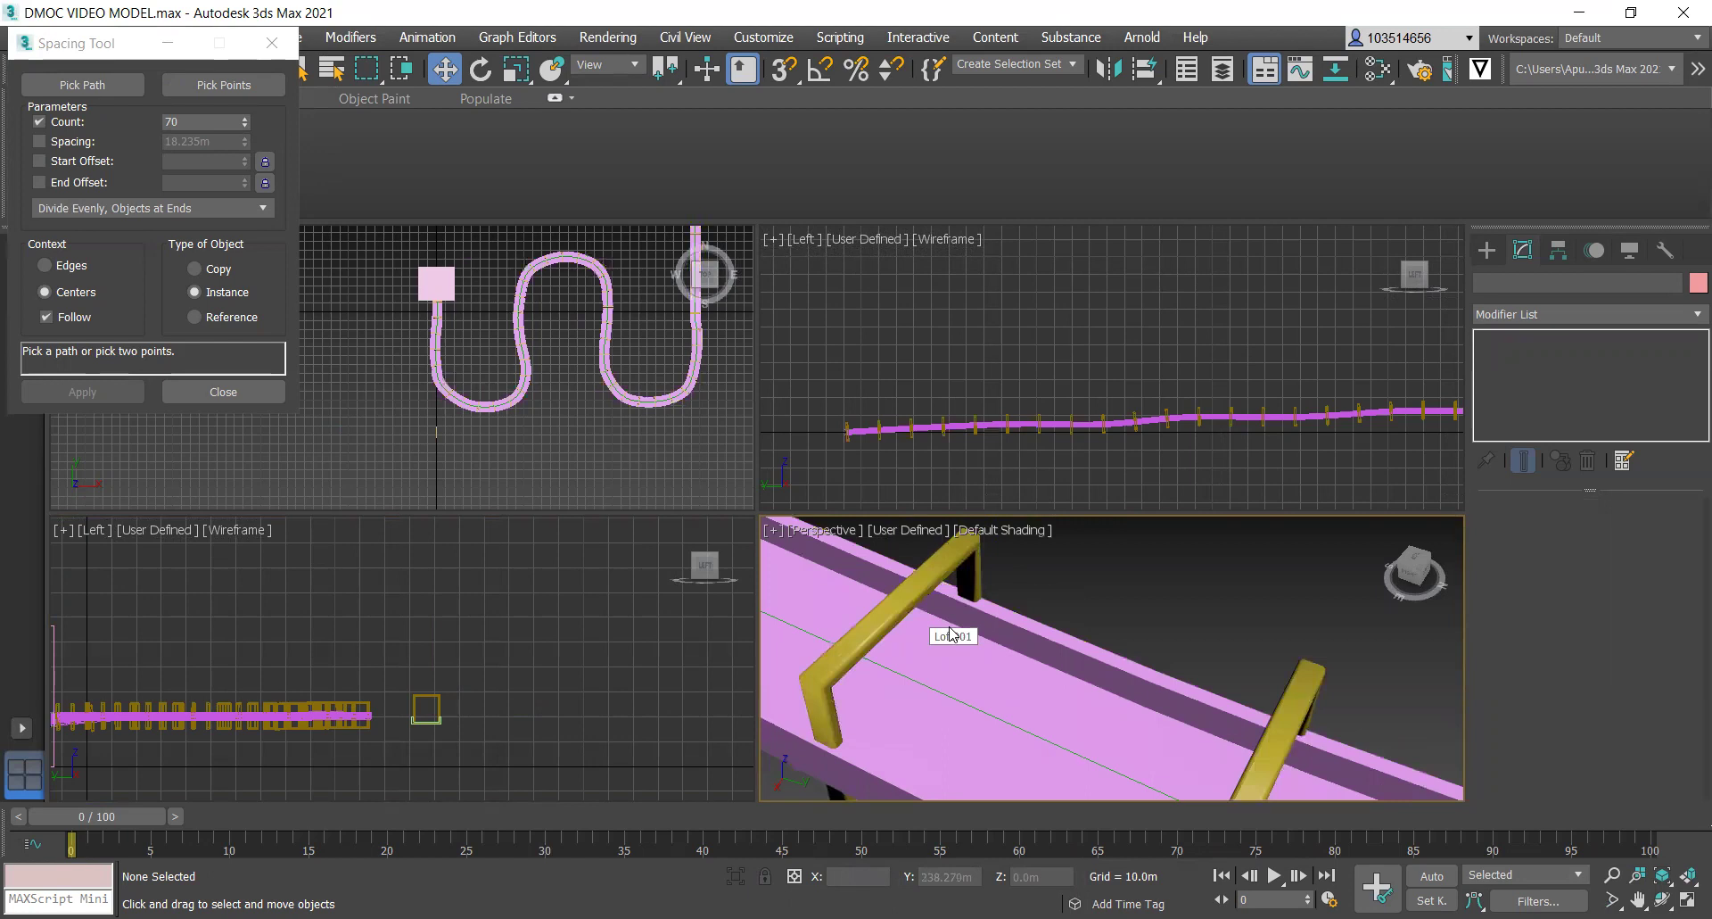
scroll(950, 646, down, 3)
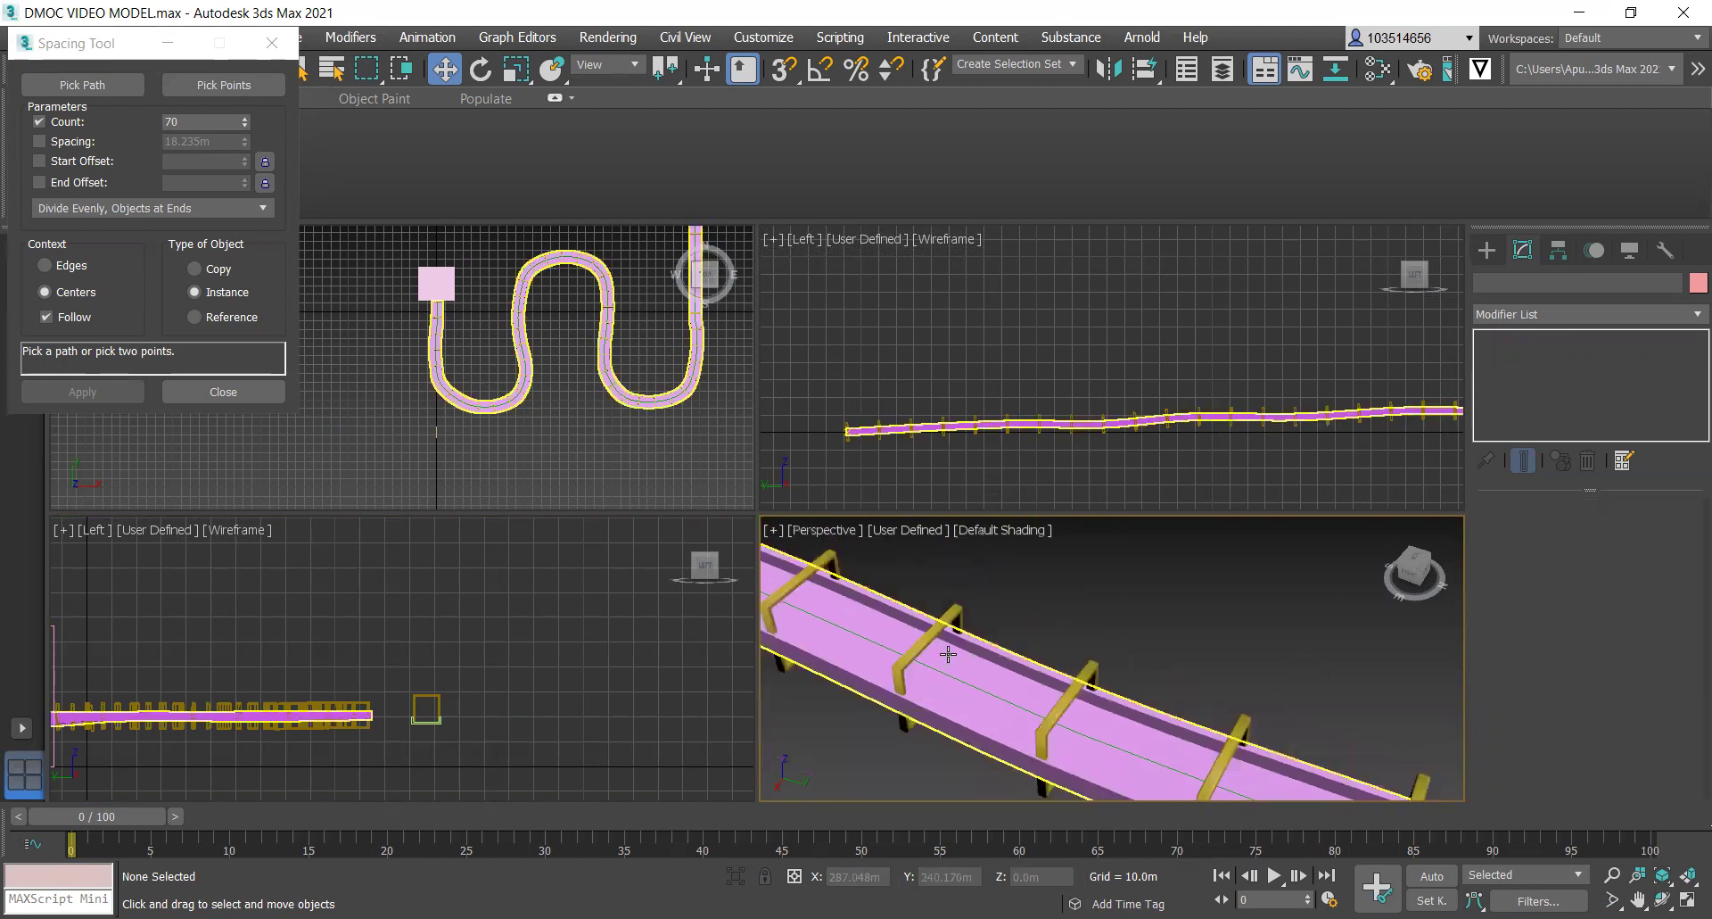
scroll(948, 654, down, 10)
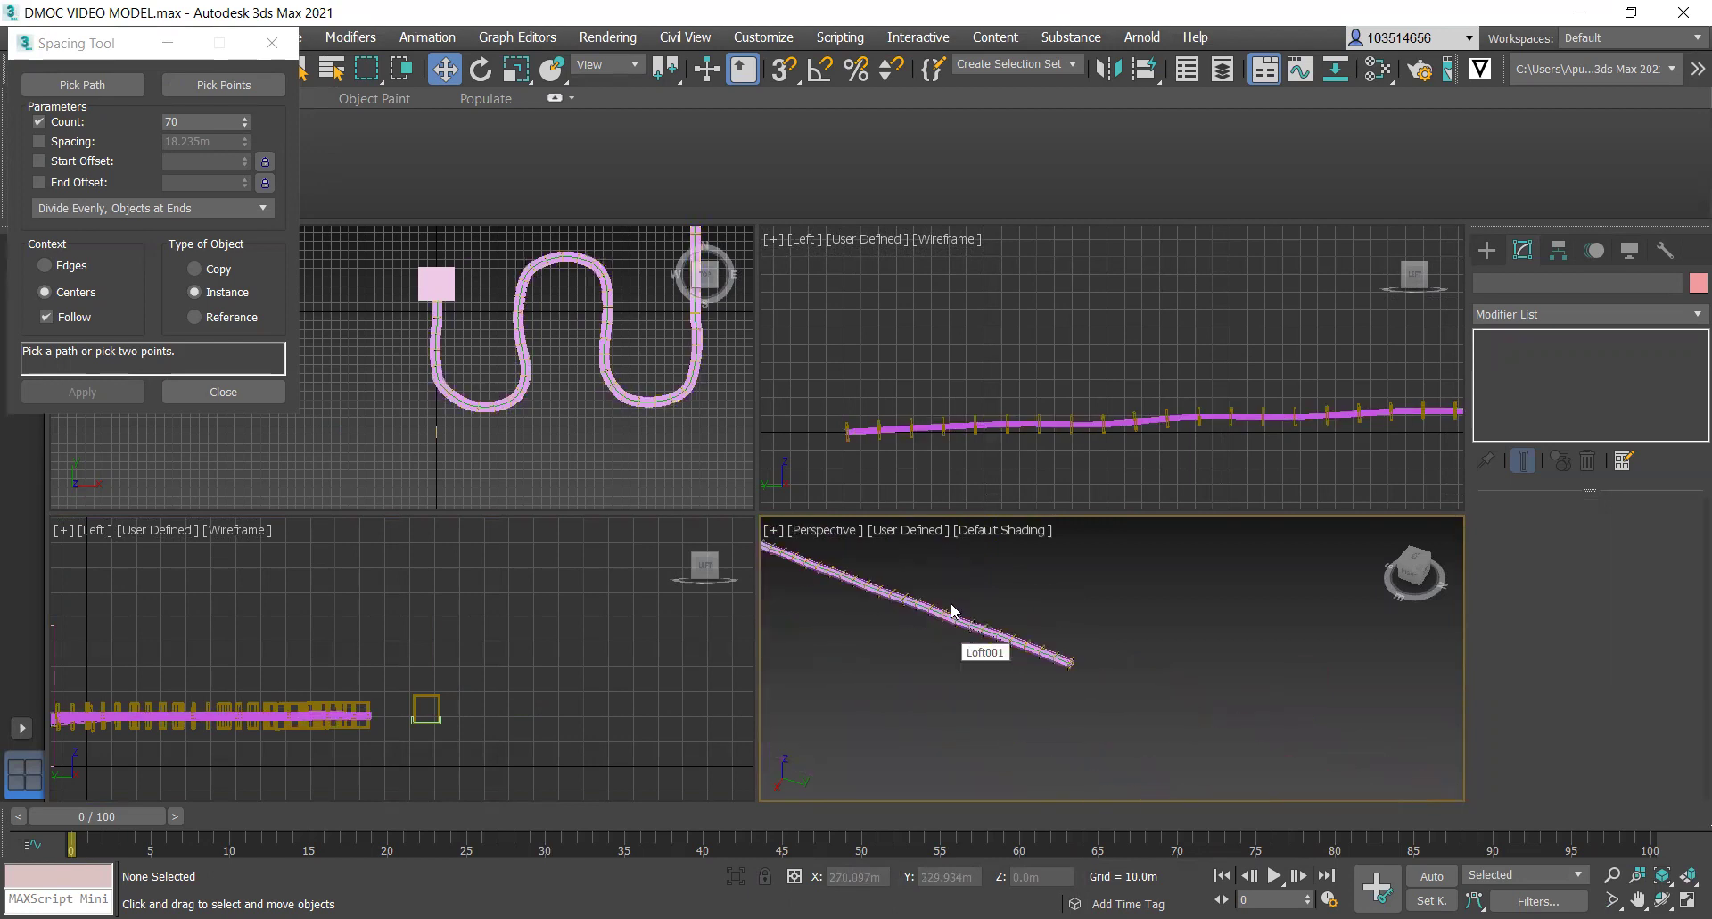
scroll(936, 378, up, 2)
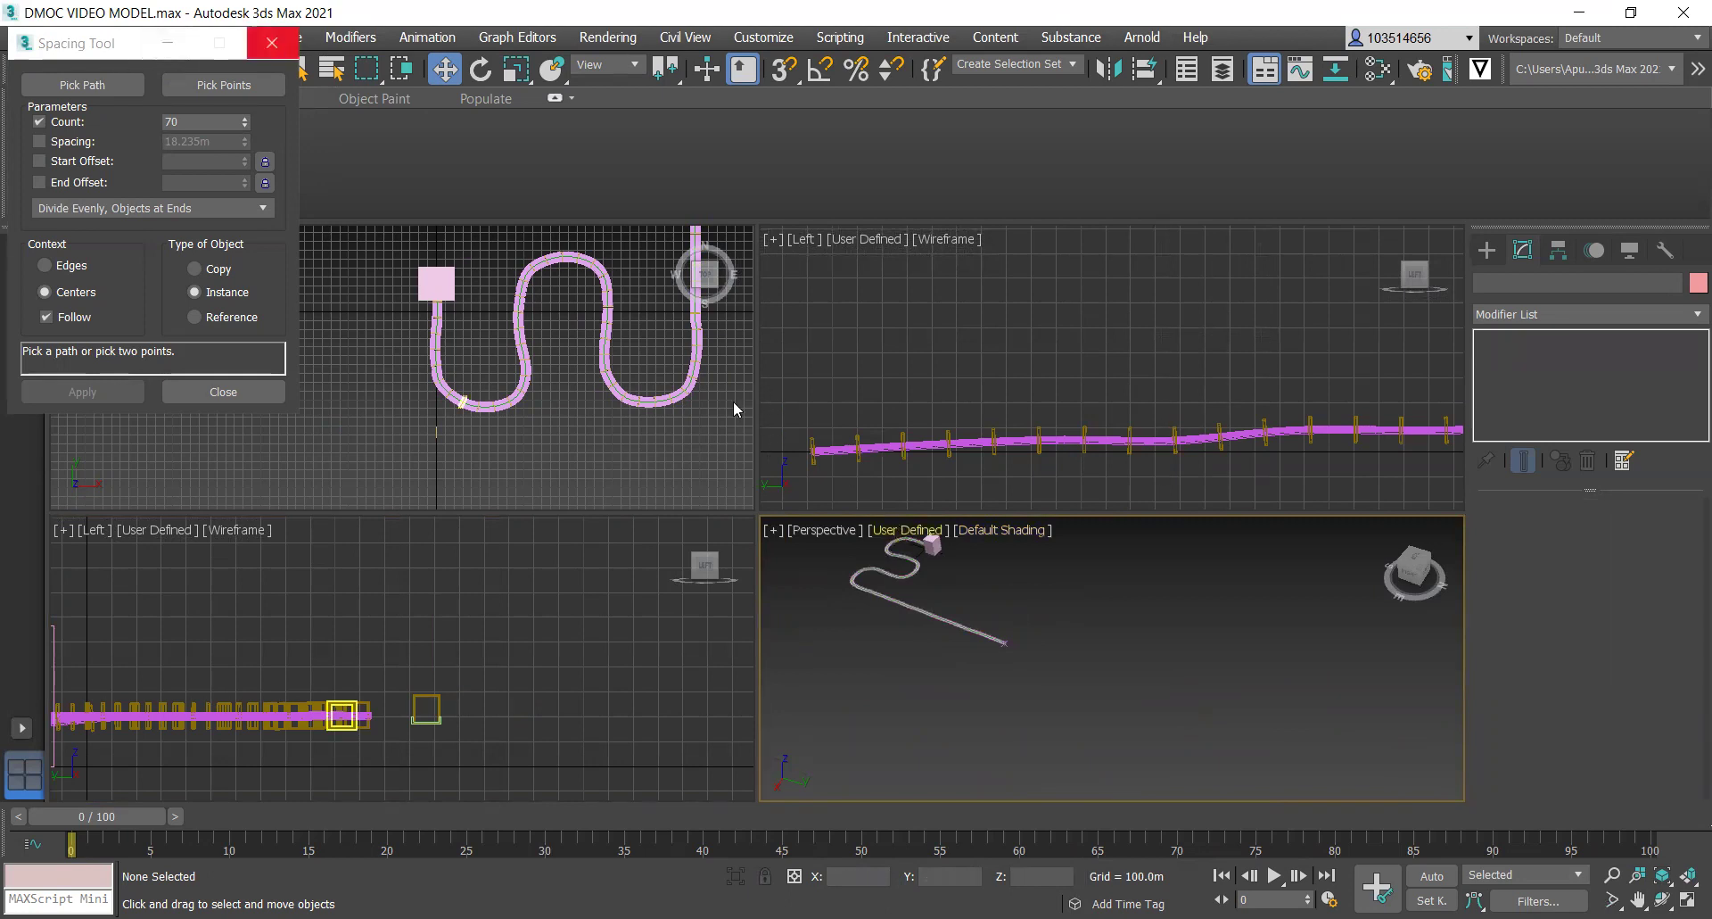
Close the Spacing Tool and enlarge the Left view that shows the channel's free end.
drag(752, 402, 441, 420)
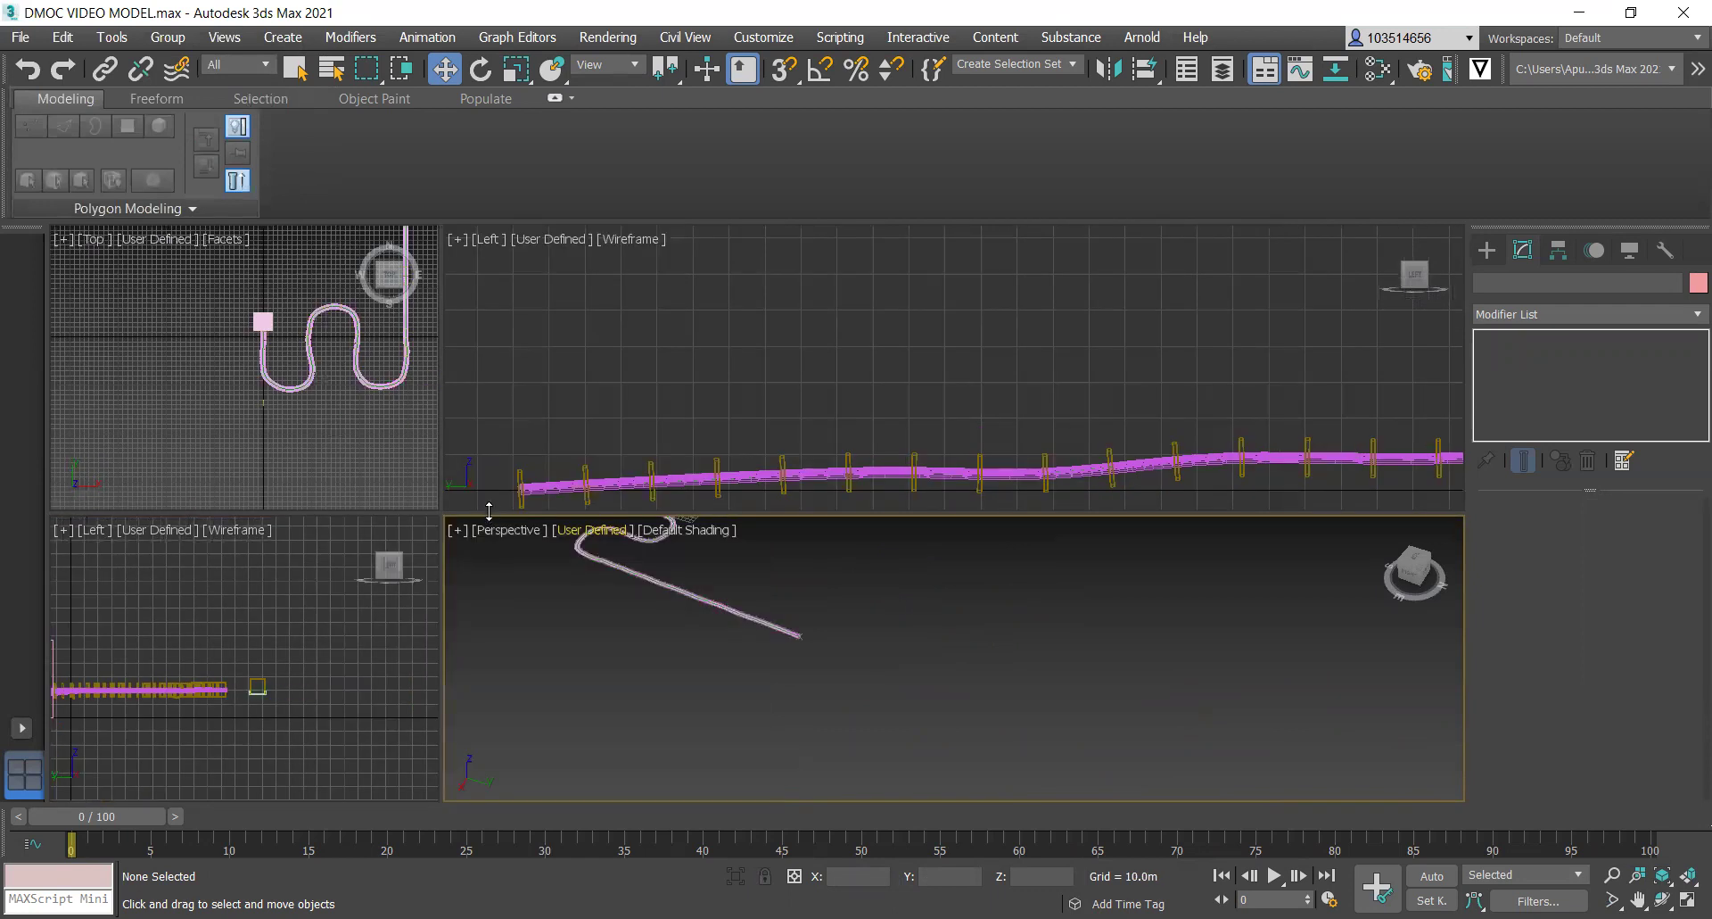
drag(527, 513, 528, 613)
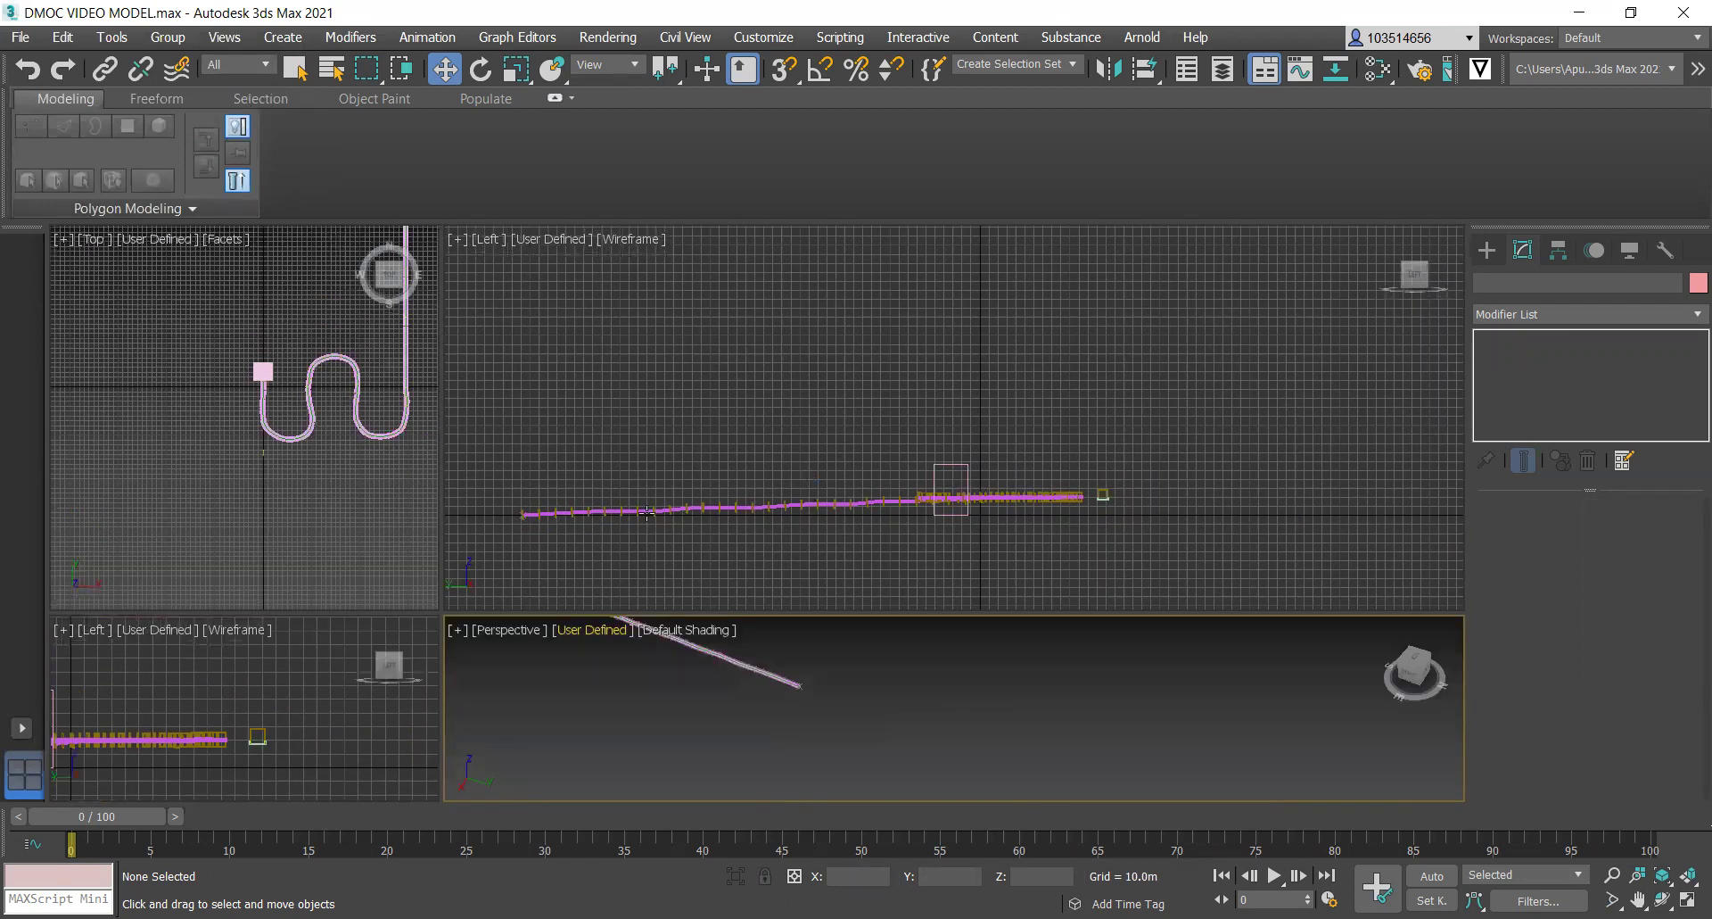
scroll(515, 509, up, 2)
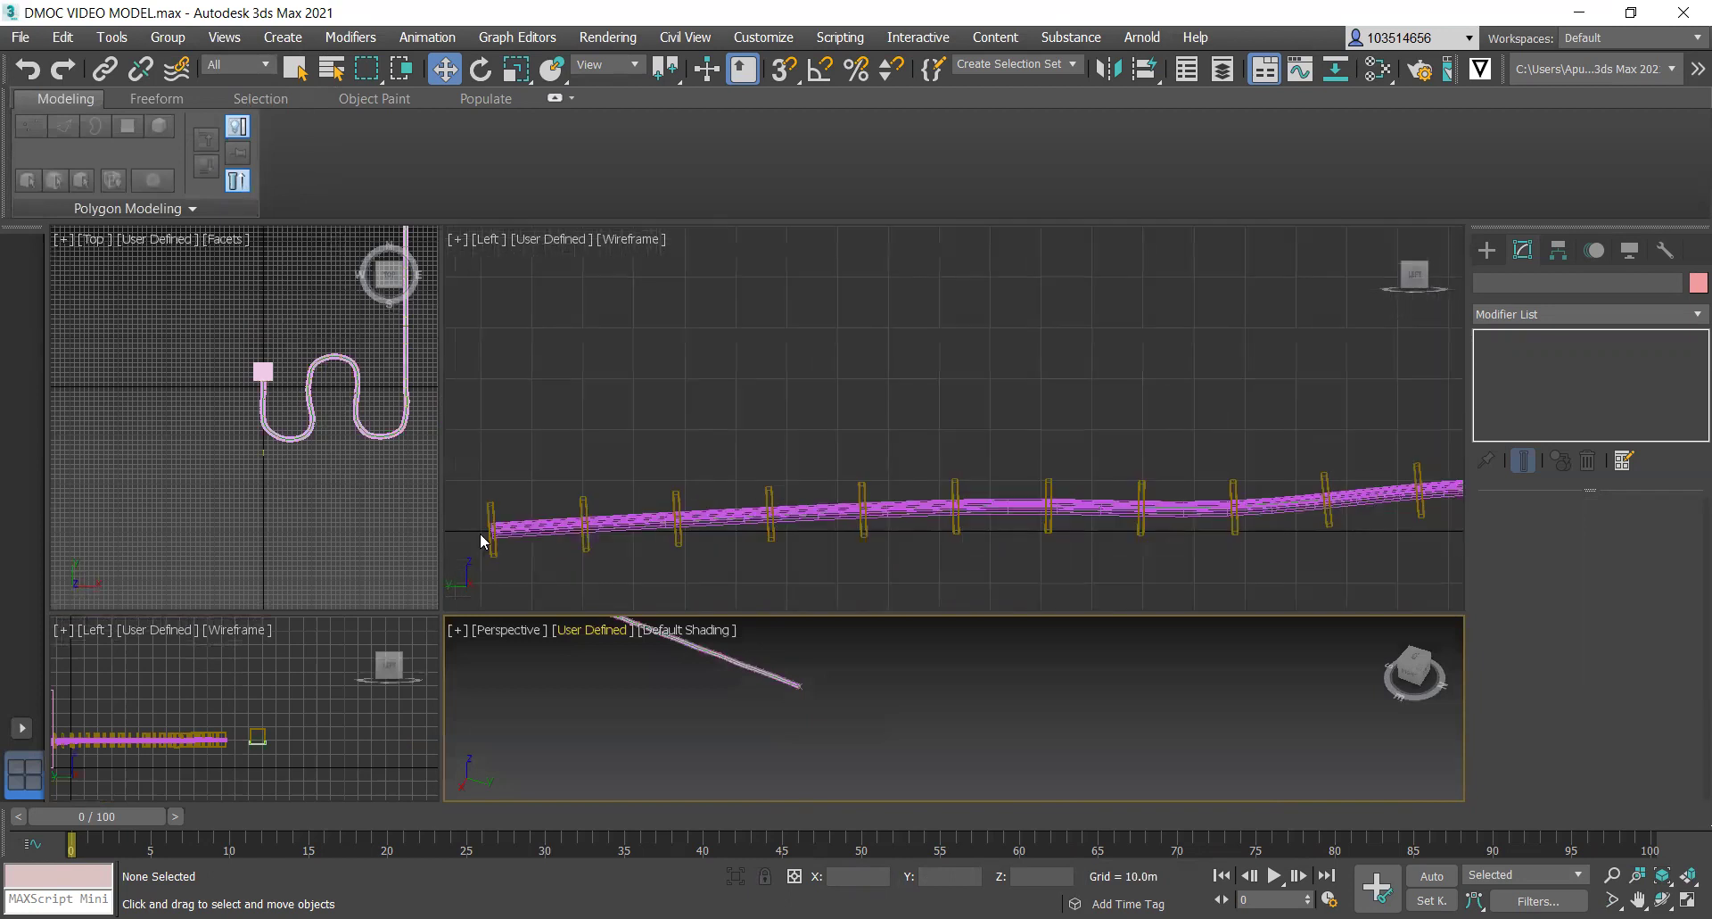
Select the first seven frames in the Left view, starting at the channel's free end.
click(493, 510)
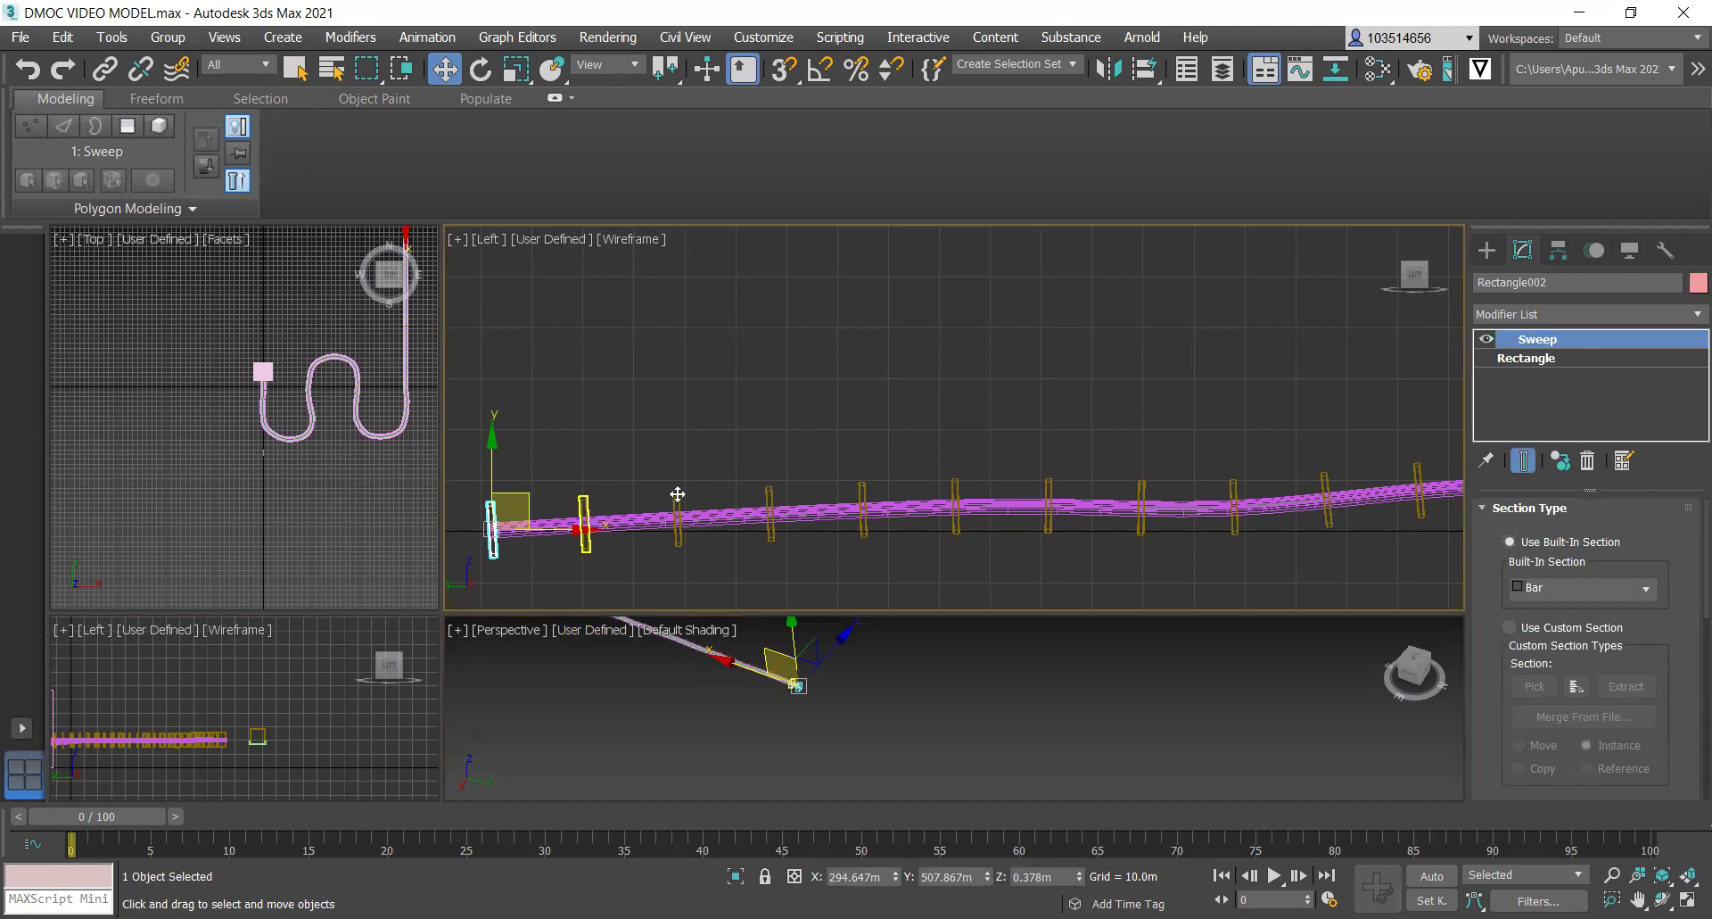
click(585, 522)
scroll(624, 500, up, 2)
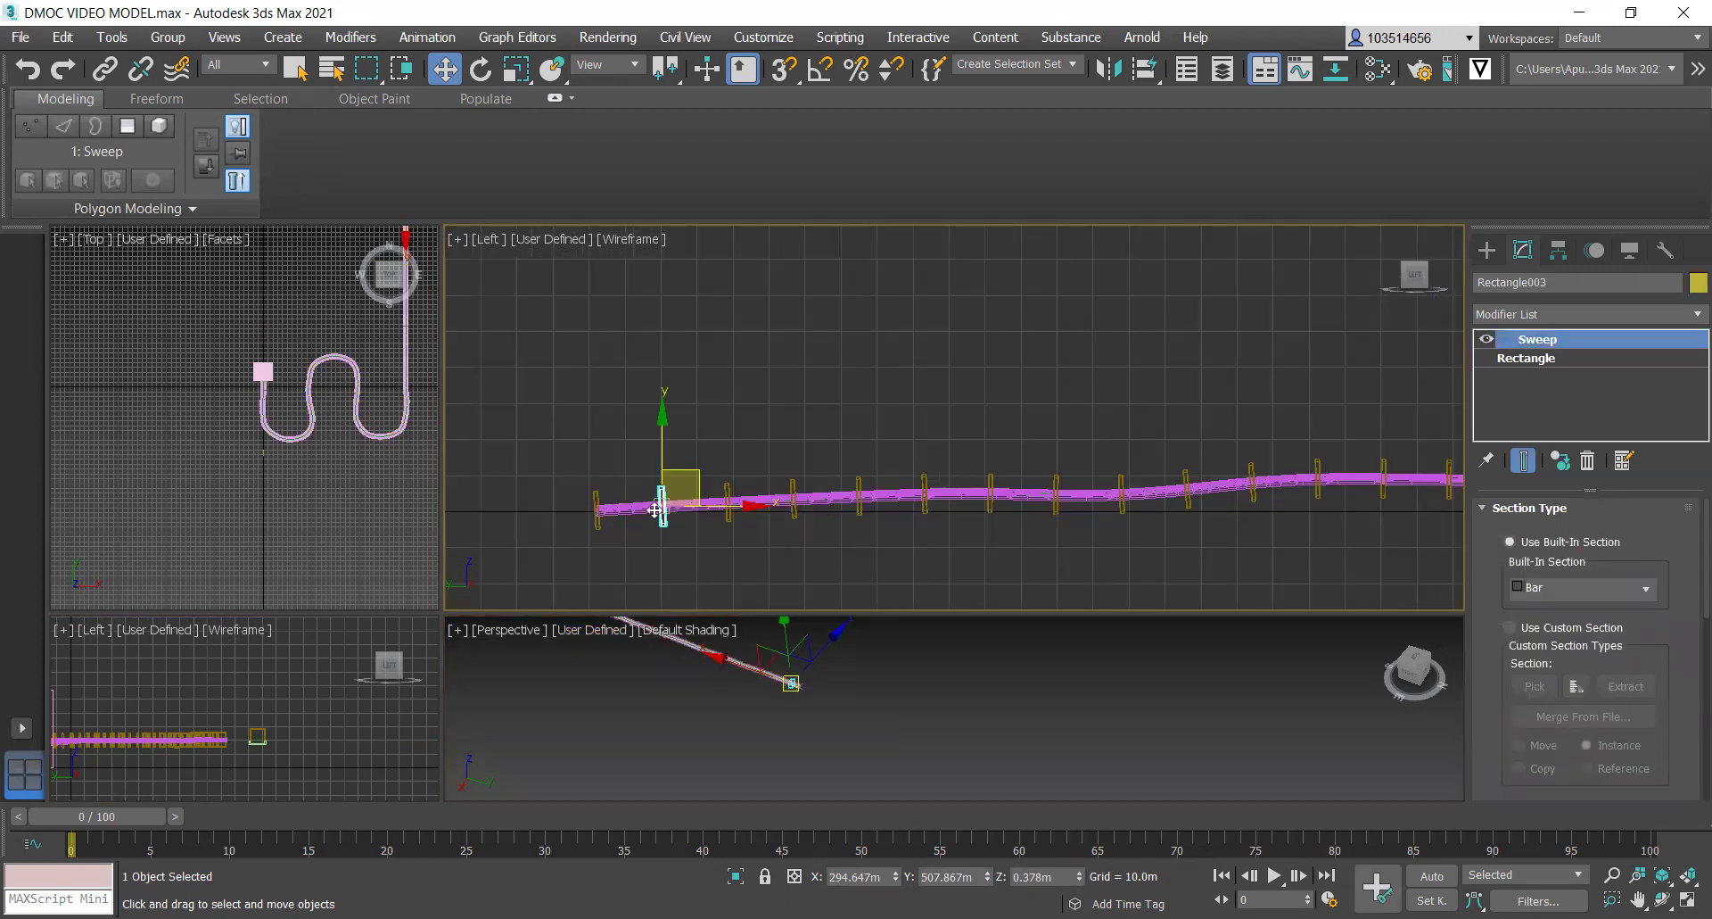
click(543, 471)
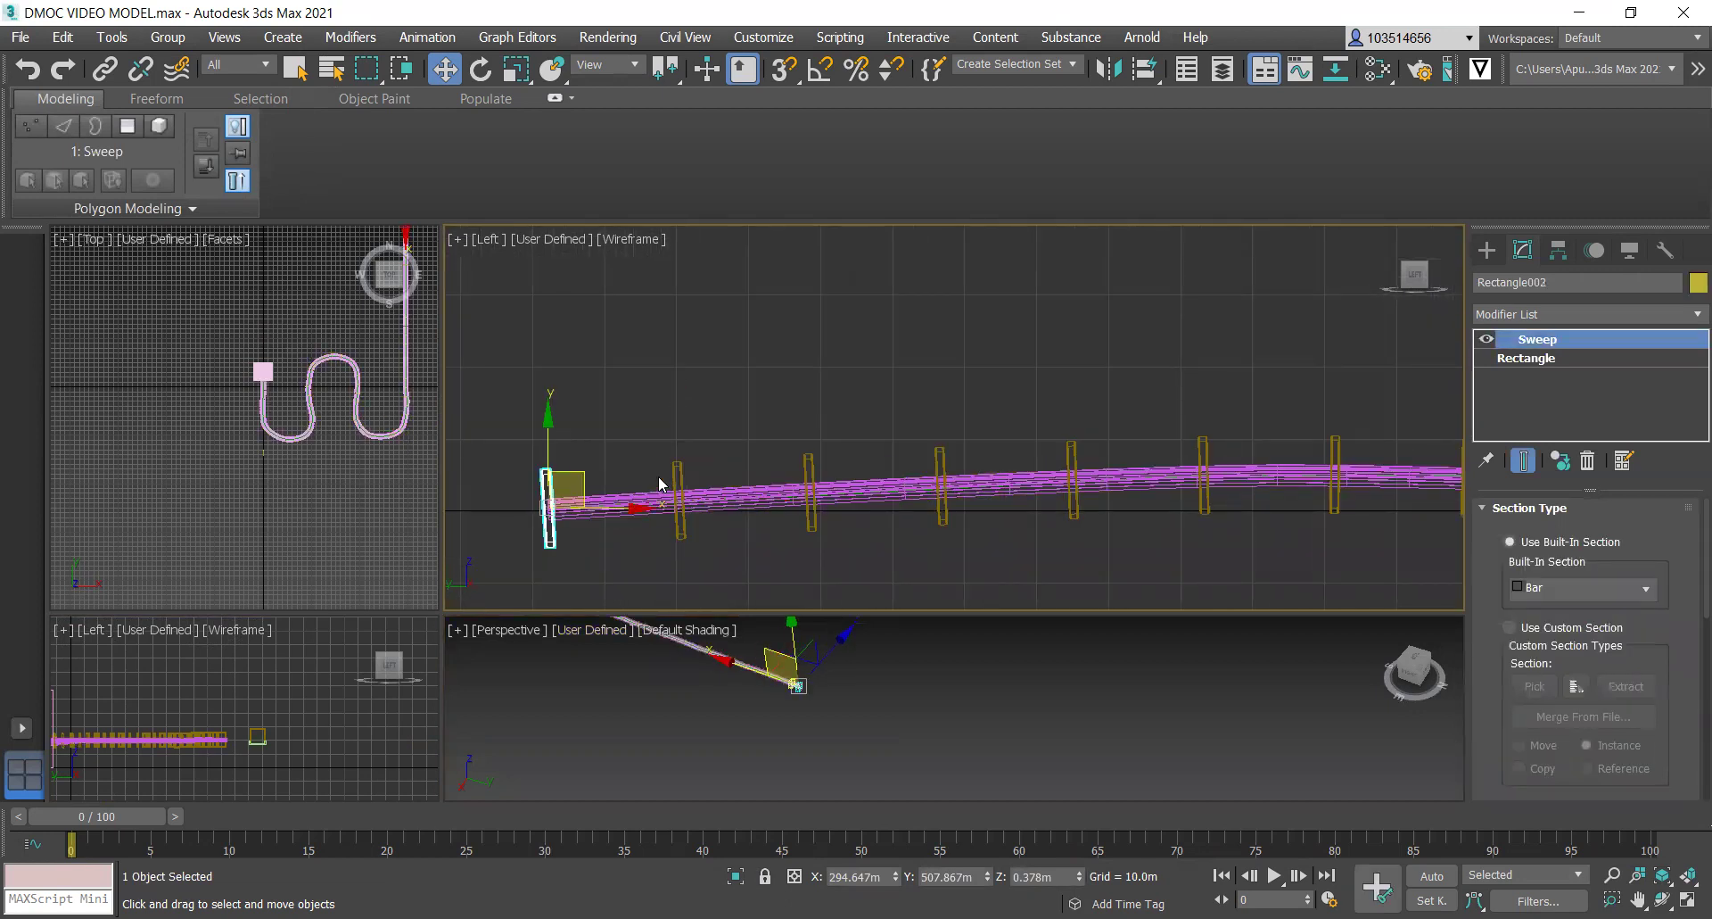
ctrl+click(679, 499)
ctrl+click(811, 473)
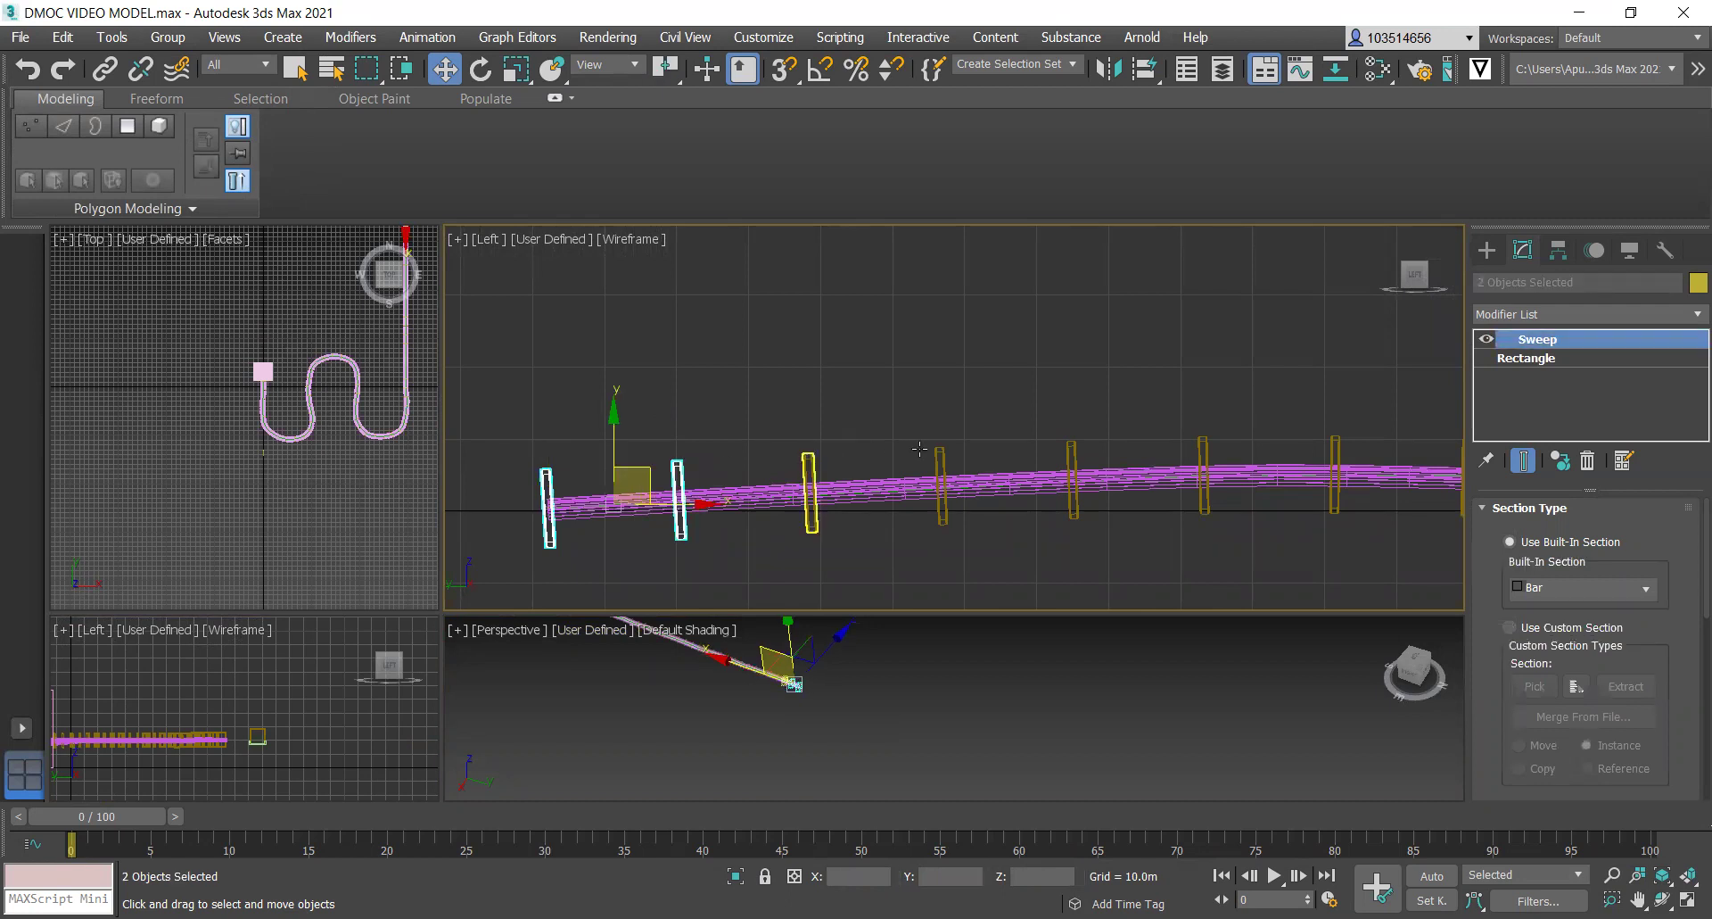
ctrl+click(941, 481)
ctrl+click(1073, 472)
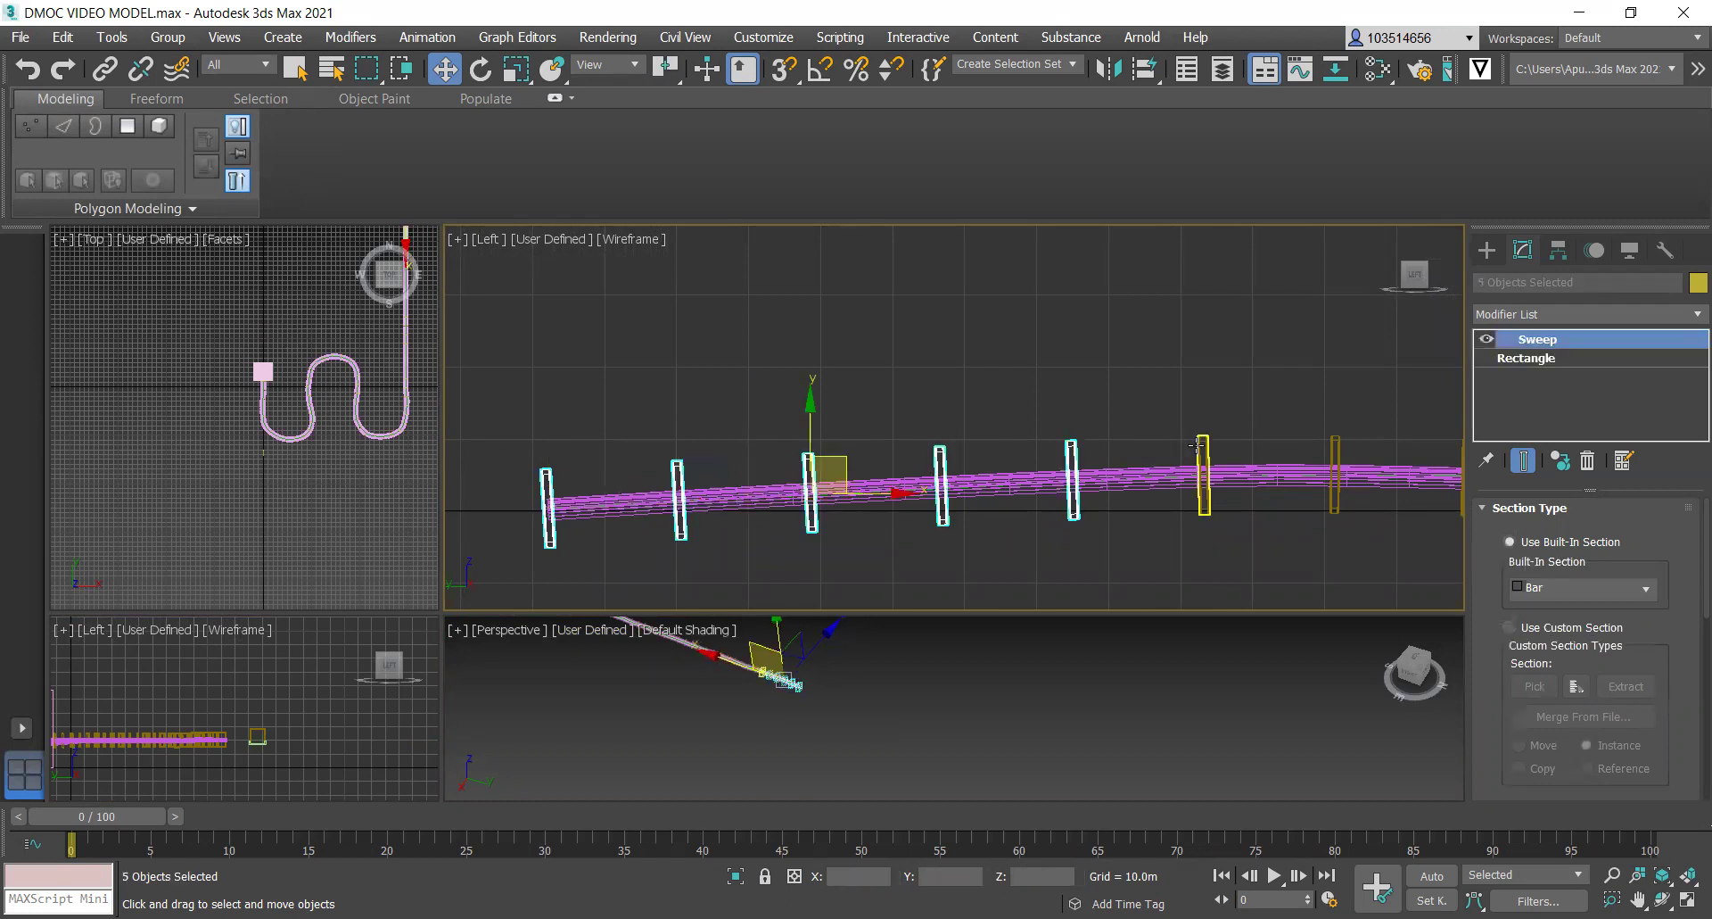
ctrl+click(1203, 473)
ctrl+click(1335, 473)
Add the next five frames along the channel's straight stretch to the selection.
scroll(999, 473, down, 3)
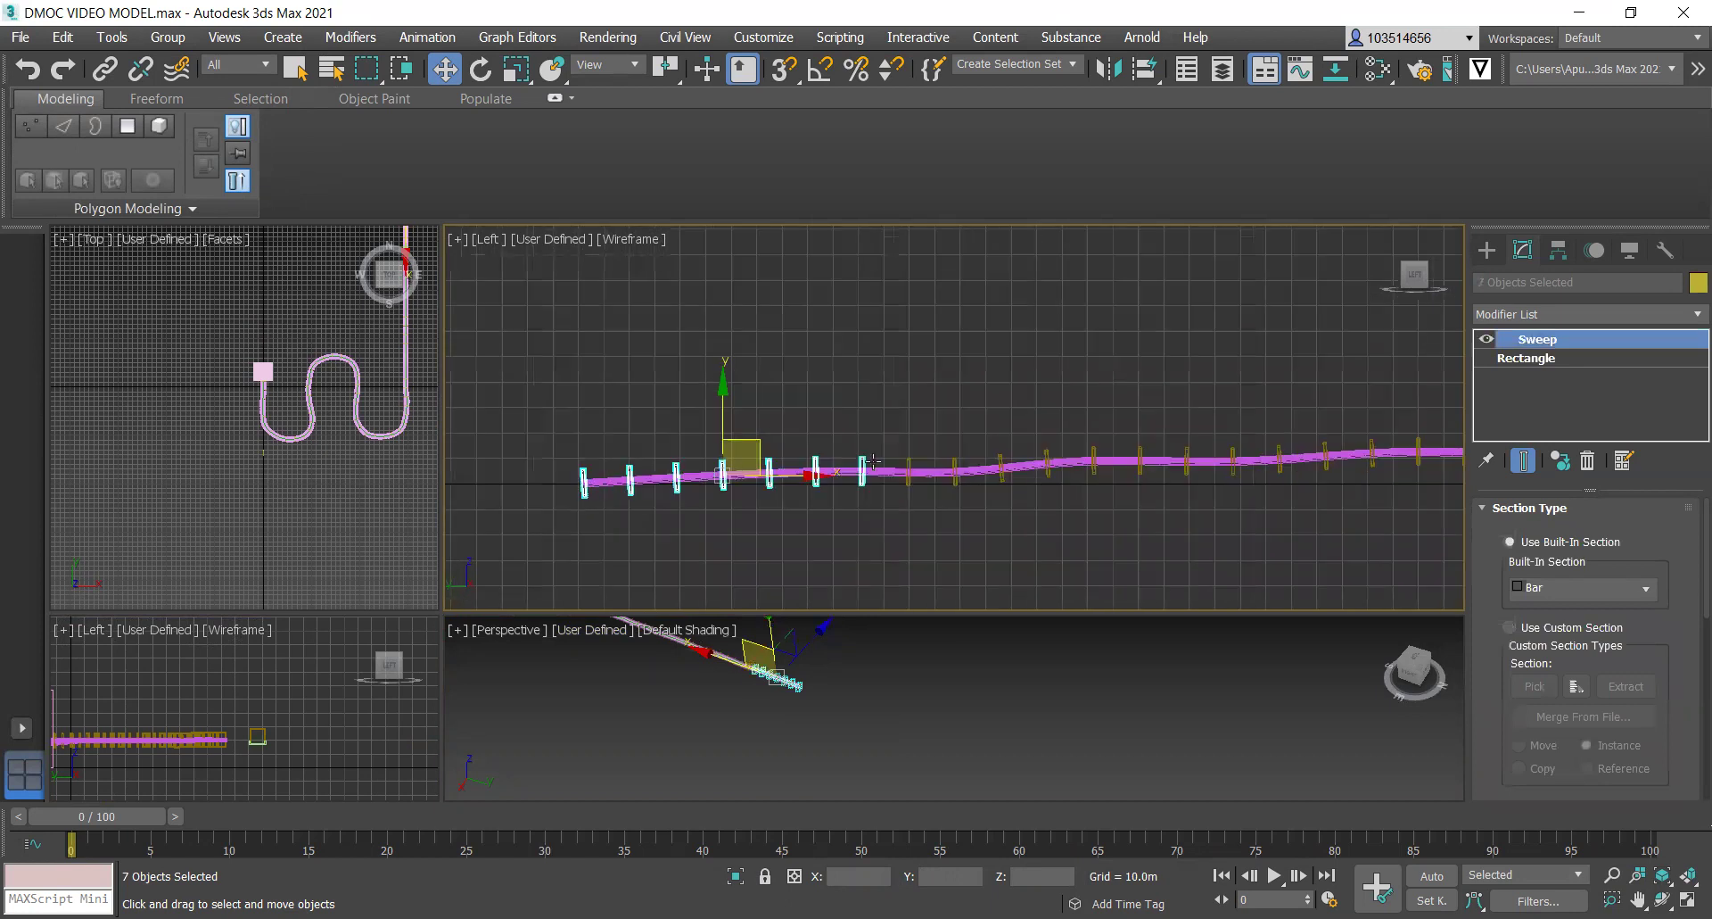
scroll(998, 473, up, 2)
ctrl+click(941, 468)
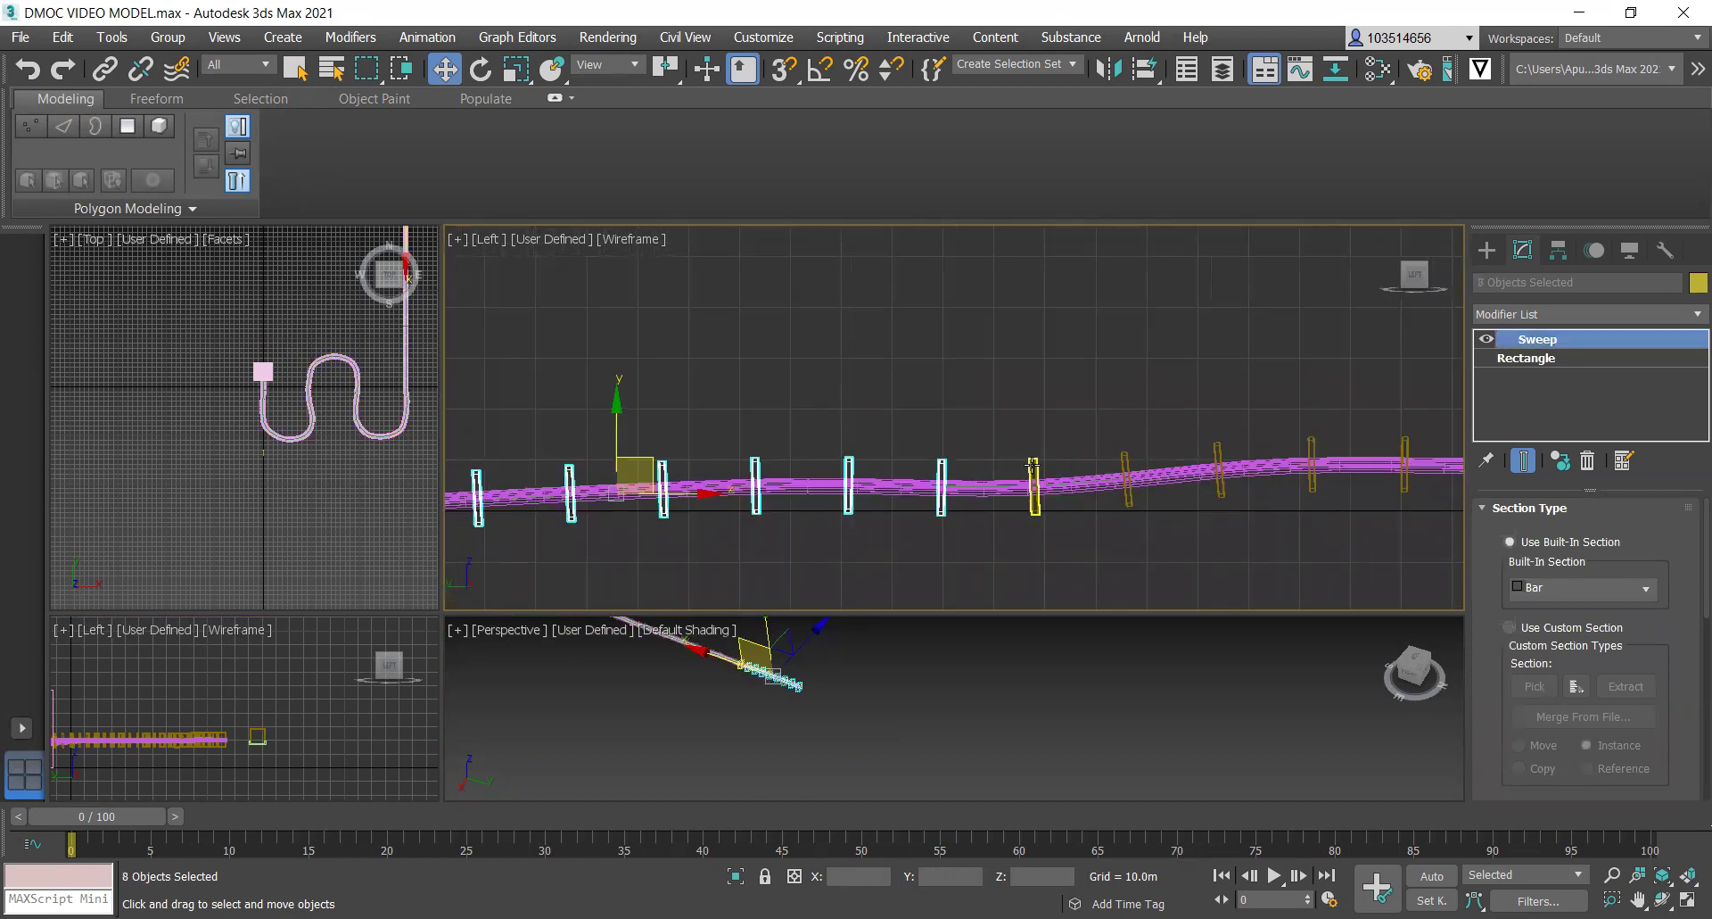
ctrl+click(1034, 464)
ctrl+click(1123, 457)
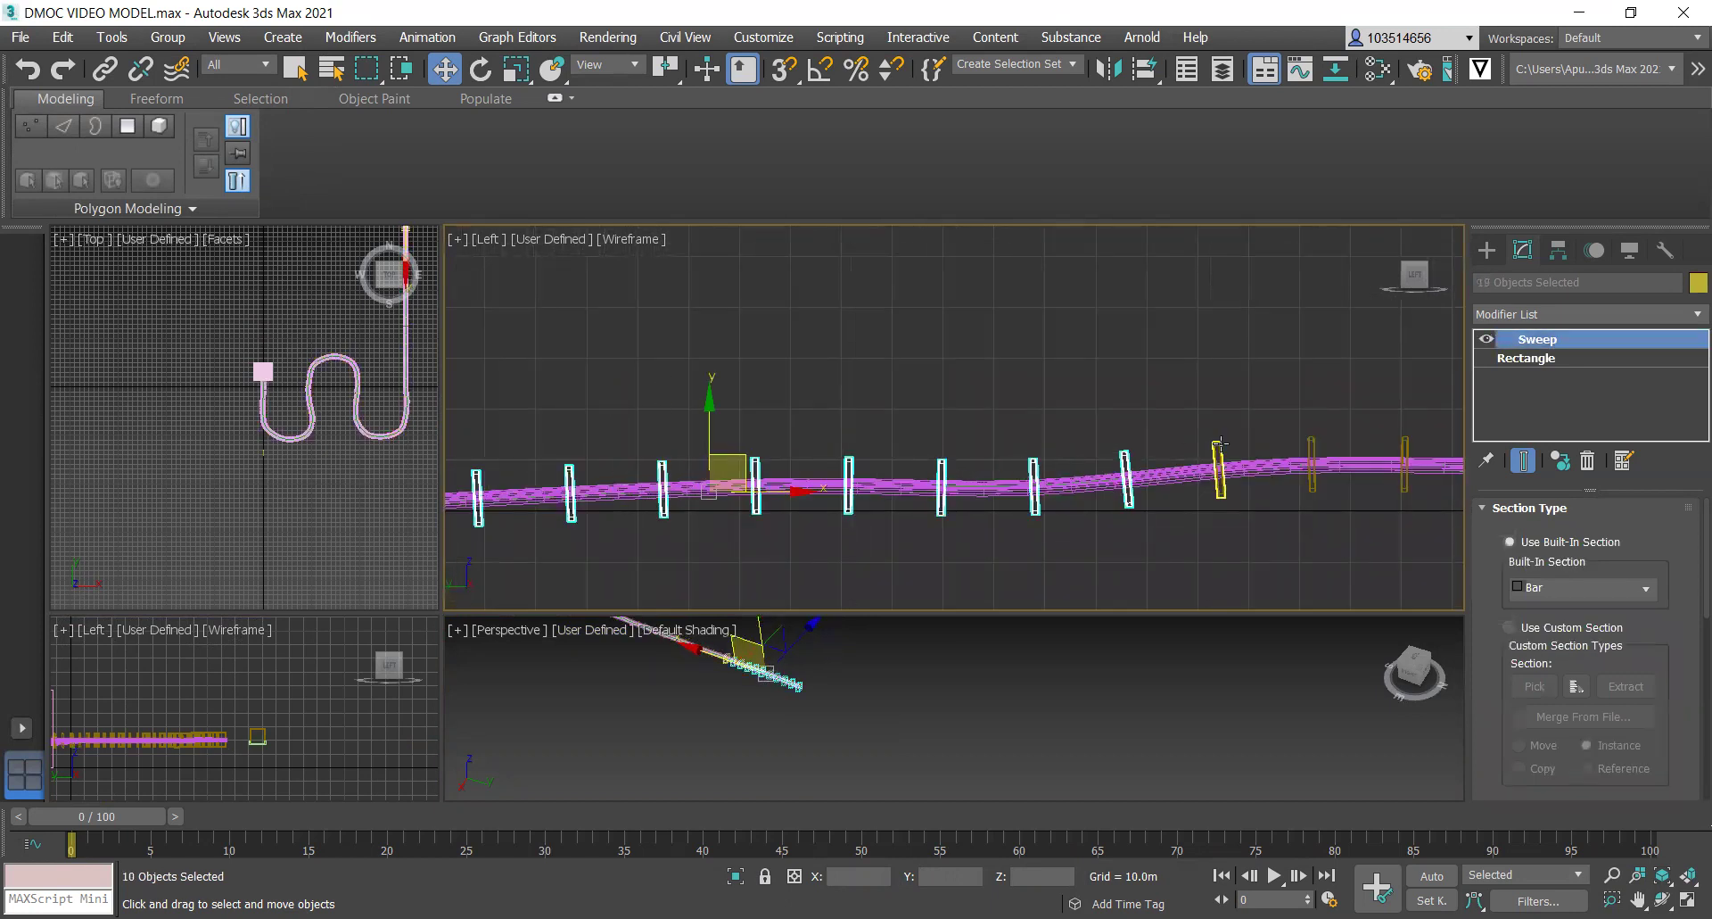
ctrl+click(1309, 456)
ctrl+click(1218, 469)
scroll(1106, 446, down, 3)
scroll(1099, 446, up, 4)
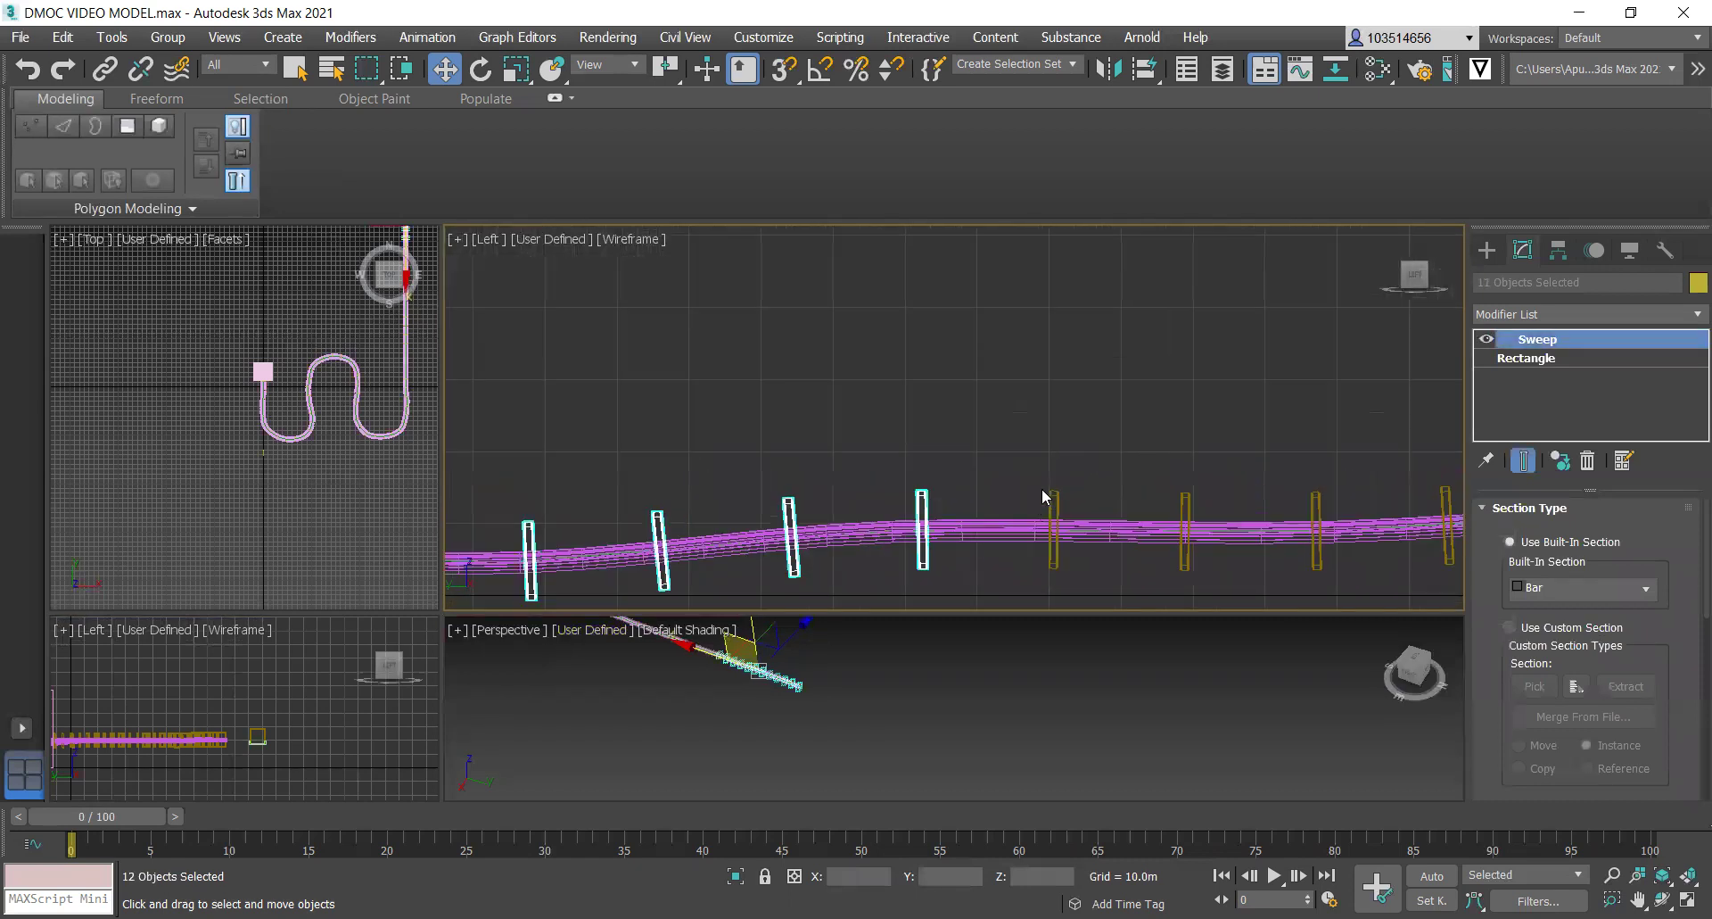
Extend the selection by ten more frames along the straight stretch towards the bends.
ctrl+click(1052, 492)
ctrl+click(1184, 499)
ctrl+click(1315, 496)
scroll(1101, 470, down, 3)
scroll(831, 557, up, 2)
ctrl+click(754, 533)
ctrl+click(846, 529)
ctrl+click(940, 504)
ctrl+click(1032, 500)
ctrl+click(1124, 498)
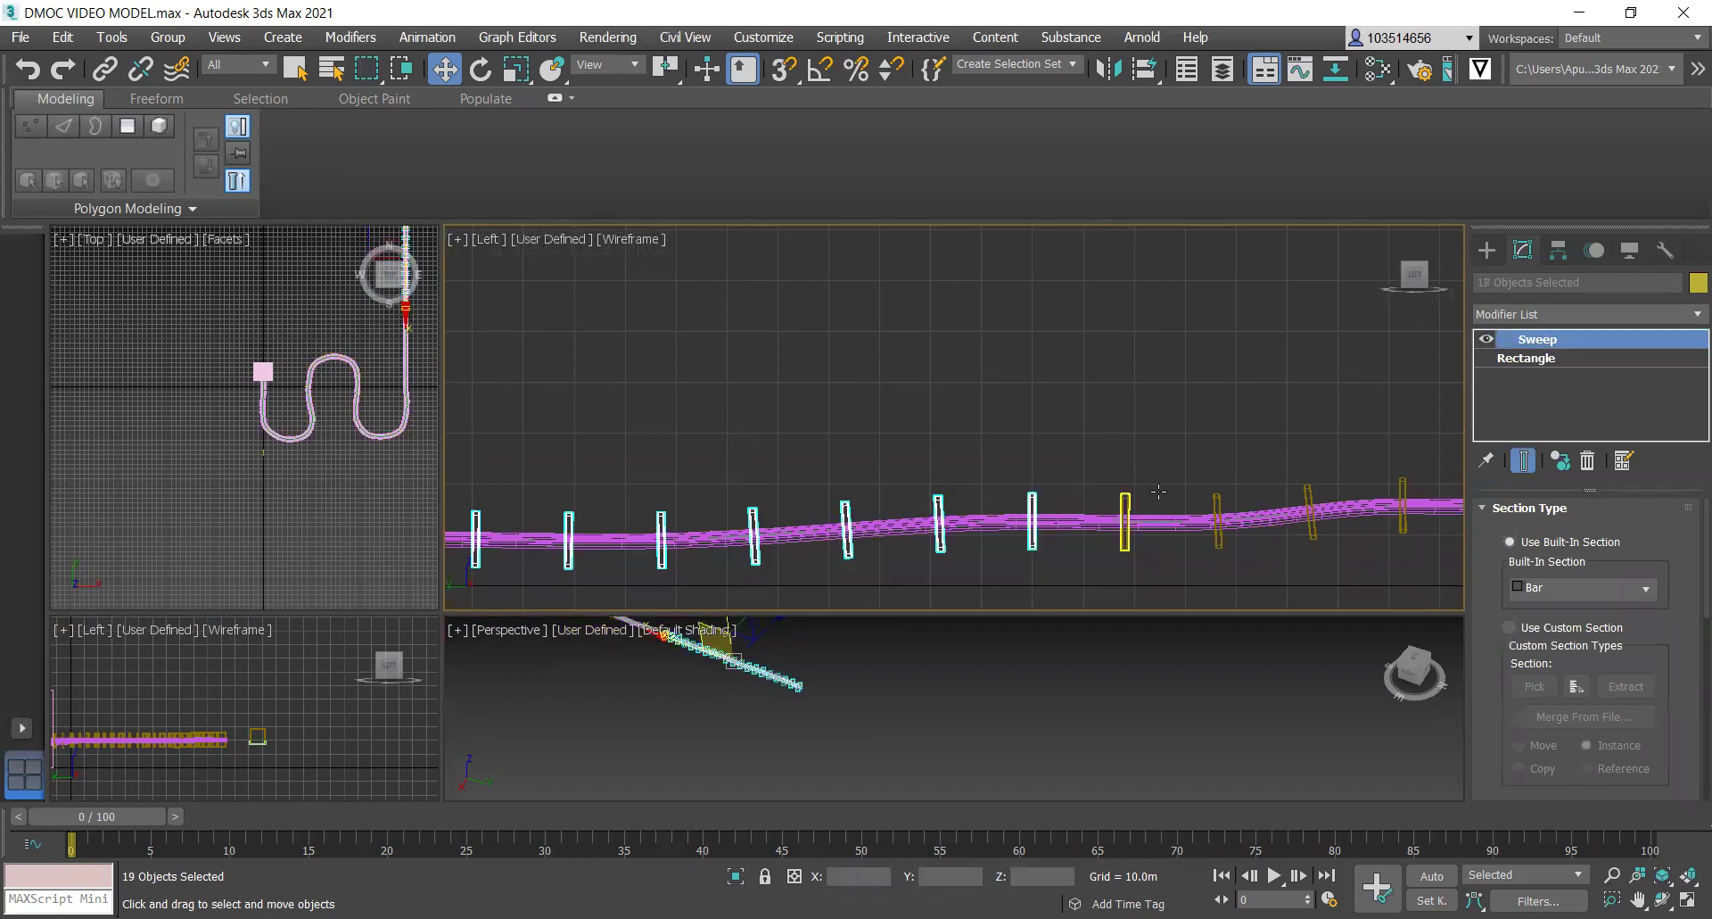
ctrl+click(1215, 502)
ctrl+click(1309, 500)
scroll(1089, 524, down, 4)
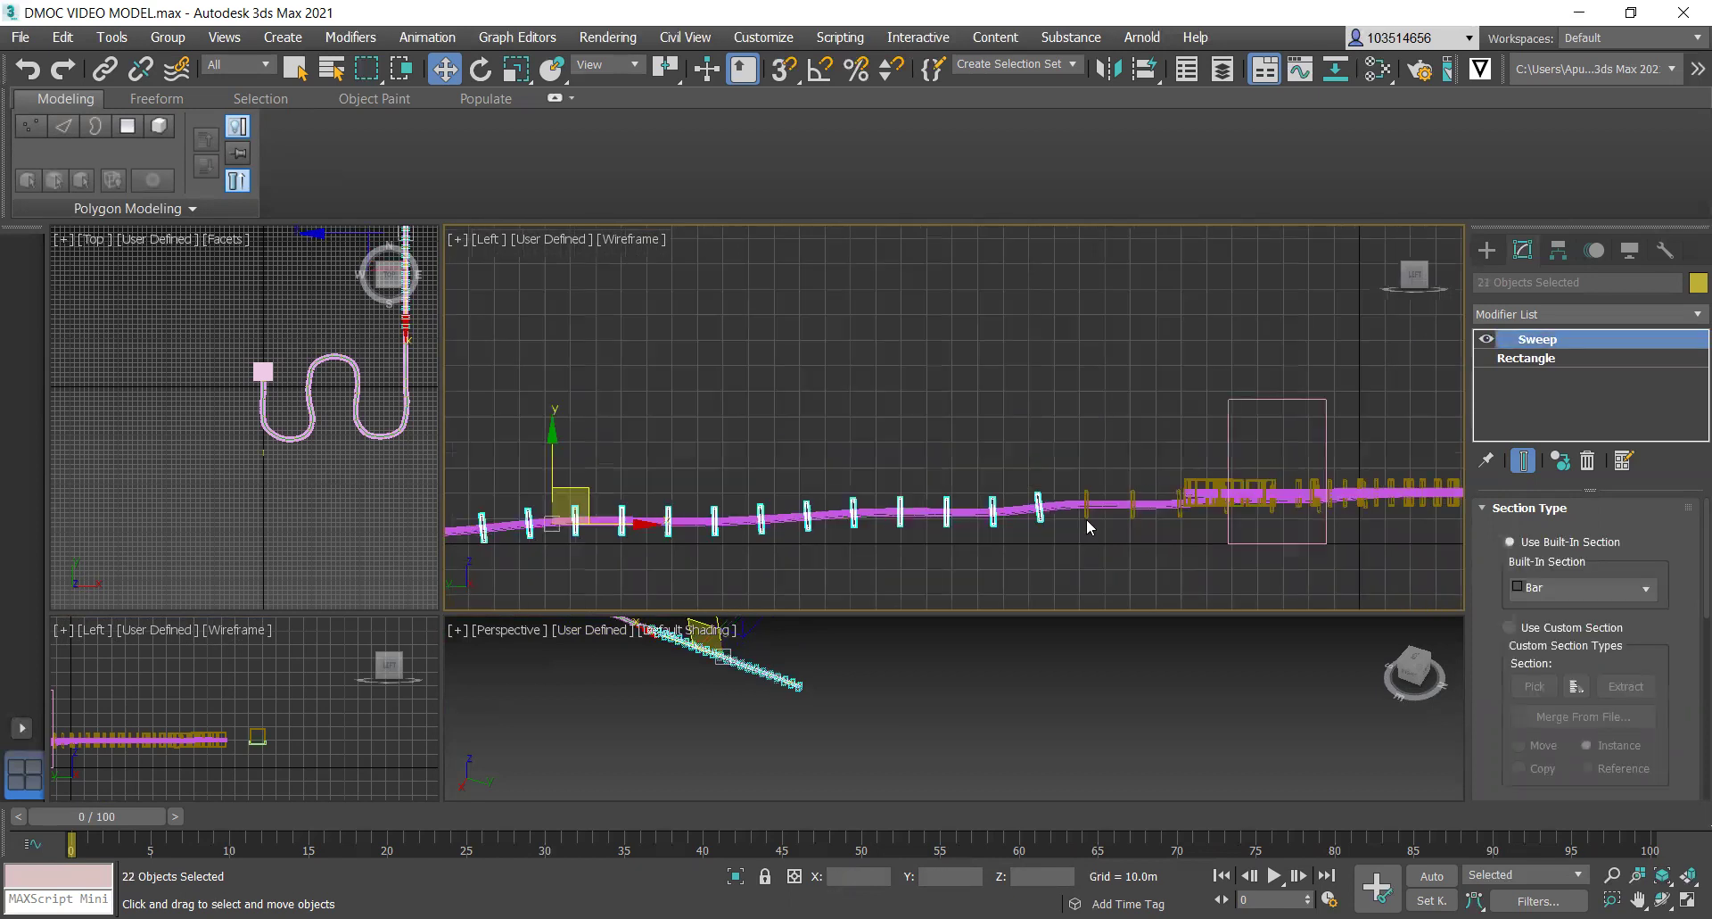
Add the last three frames of the straight stretch before the bends to the selection.
scroll(1055, 491, up, 2)
ctrl+click(914, 510)
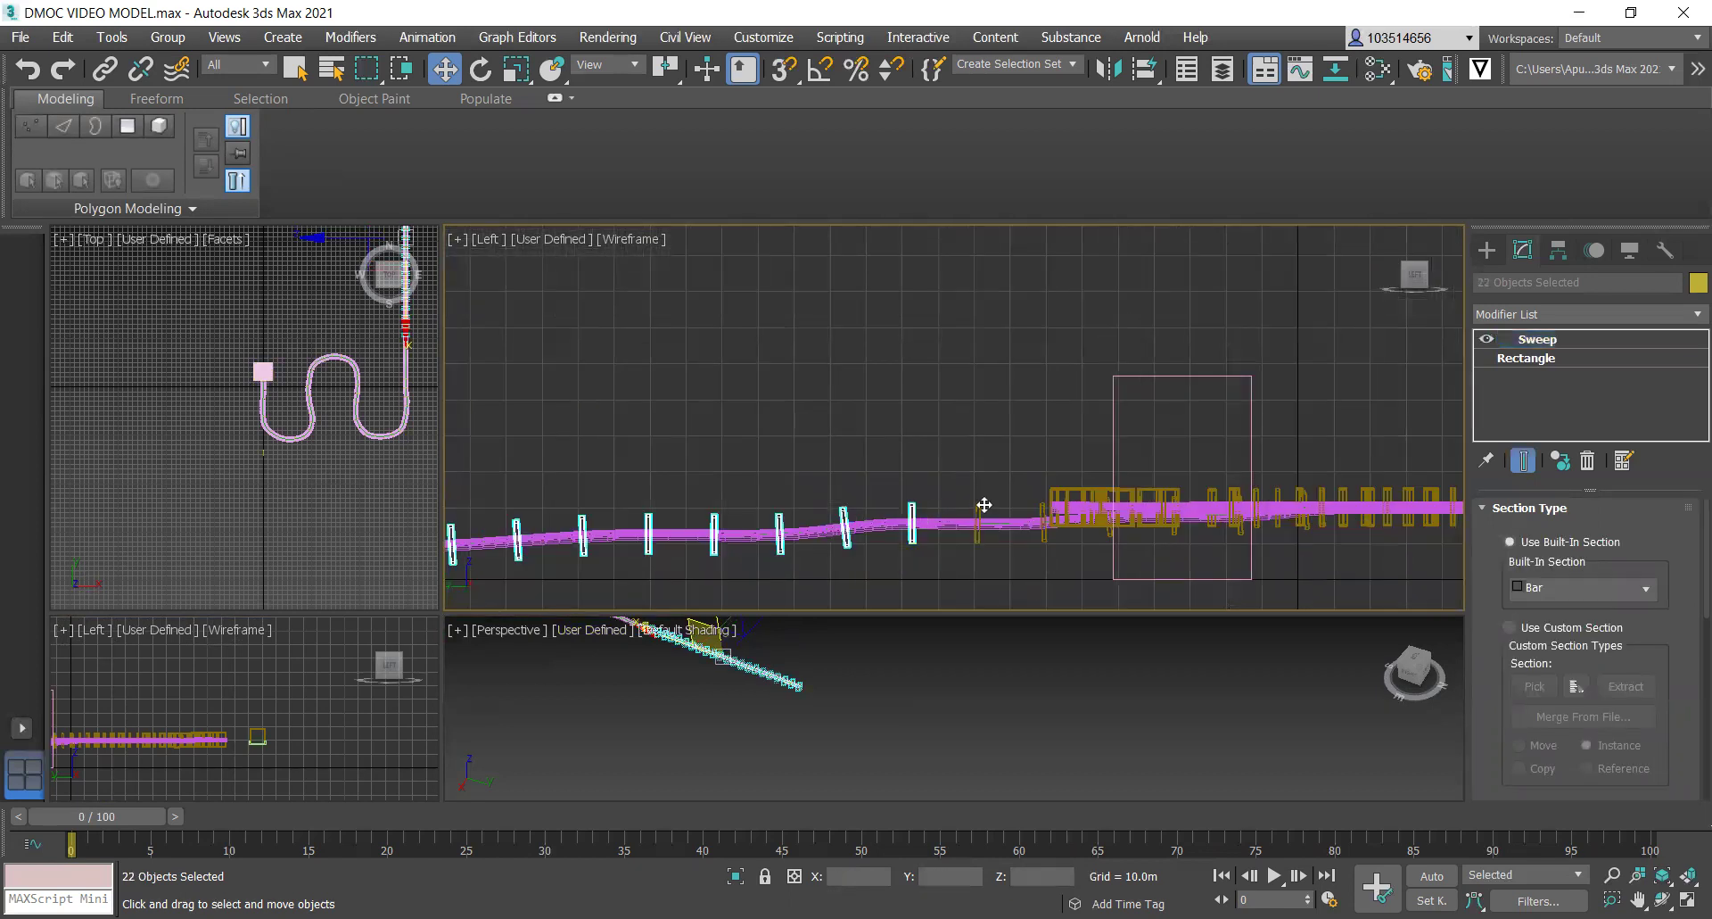
ctrl+click(978, 511)
ctrl+click(1043, 510)
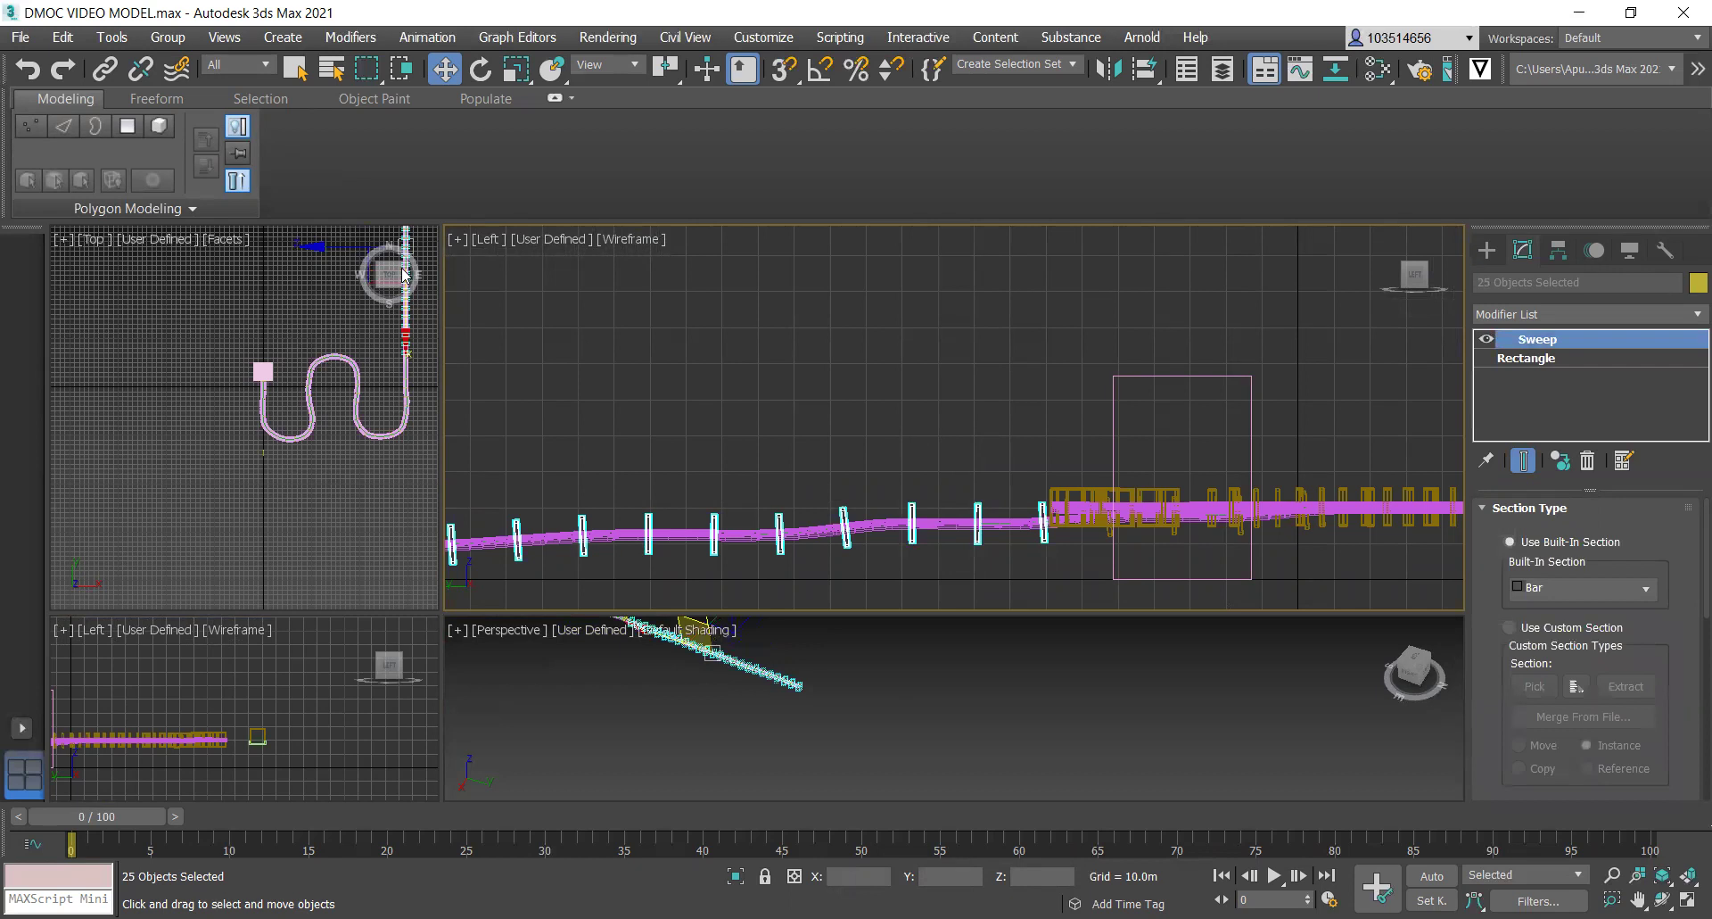
Group the selected frames of the straight stretch and clear the selection.
click(168, 37)
click(233, 76)
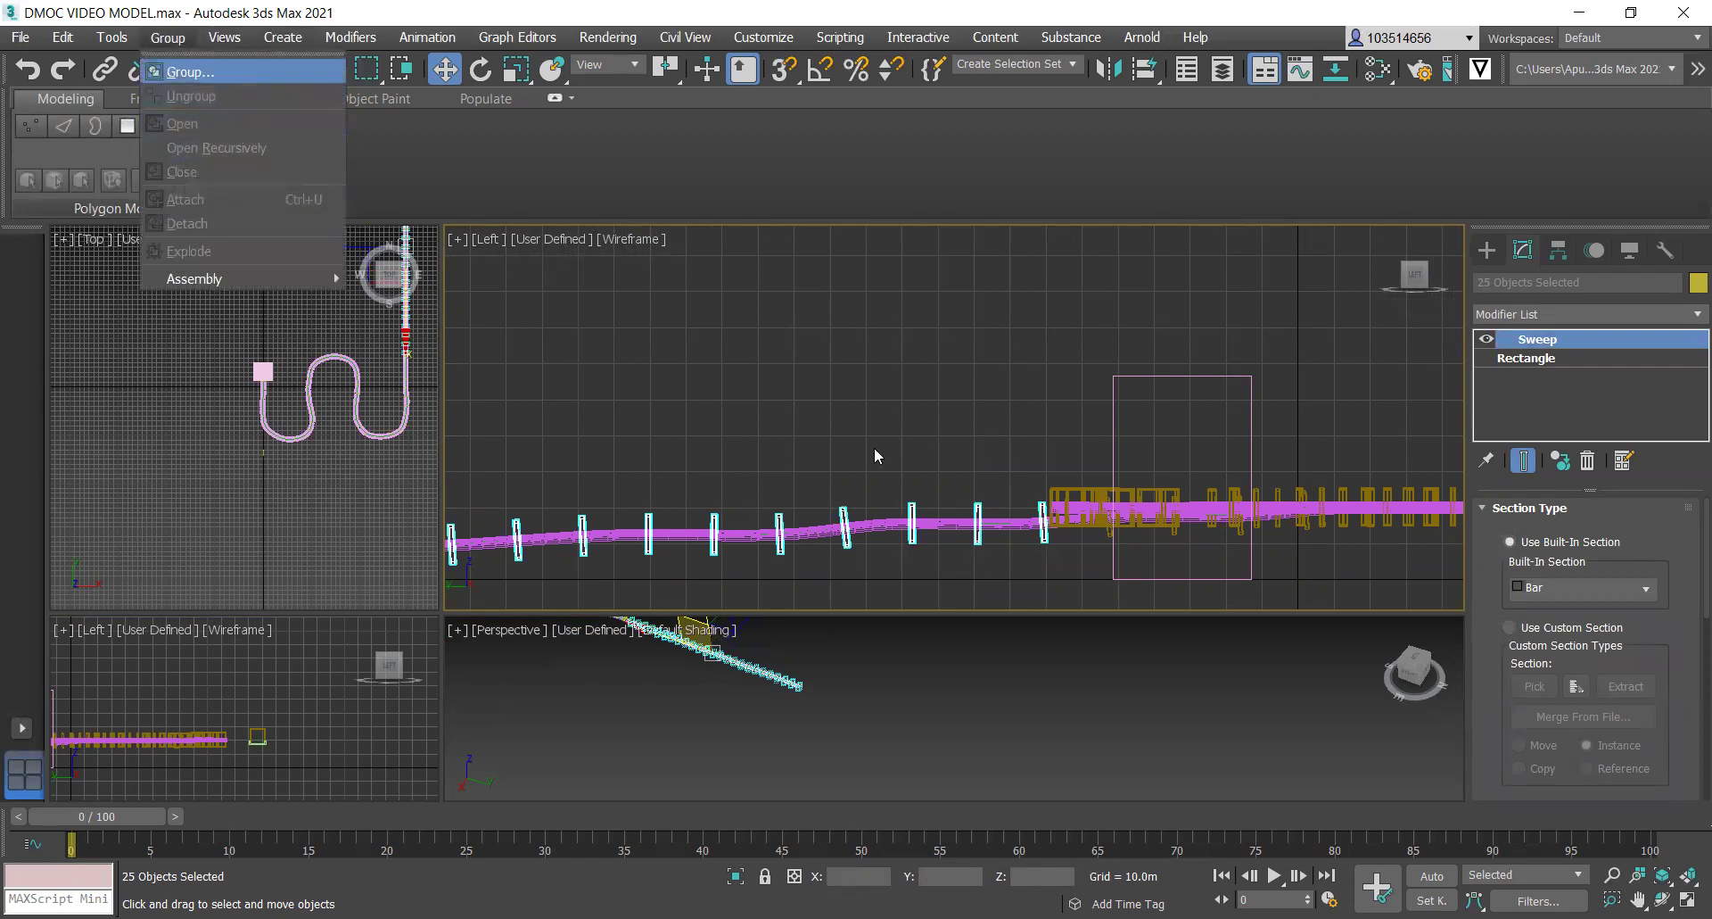
click(881, 505)
click(971, 424)
click(905, 517)
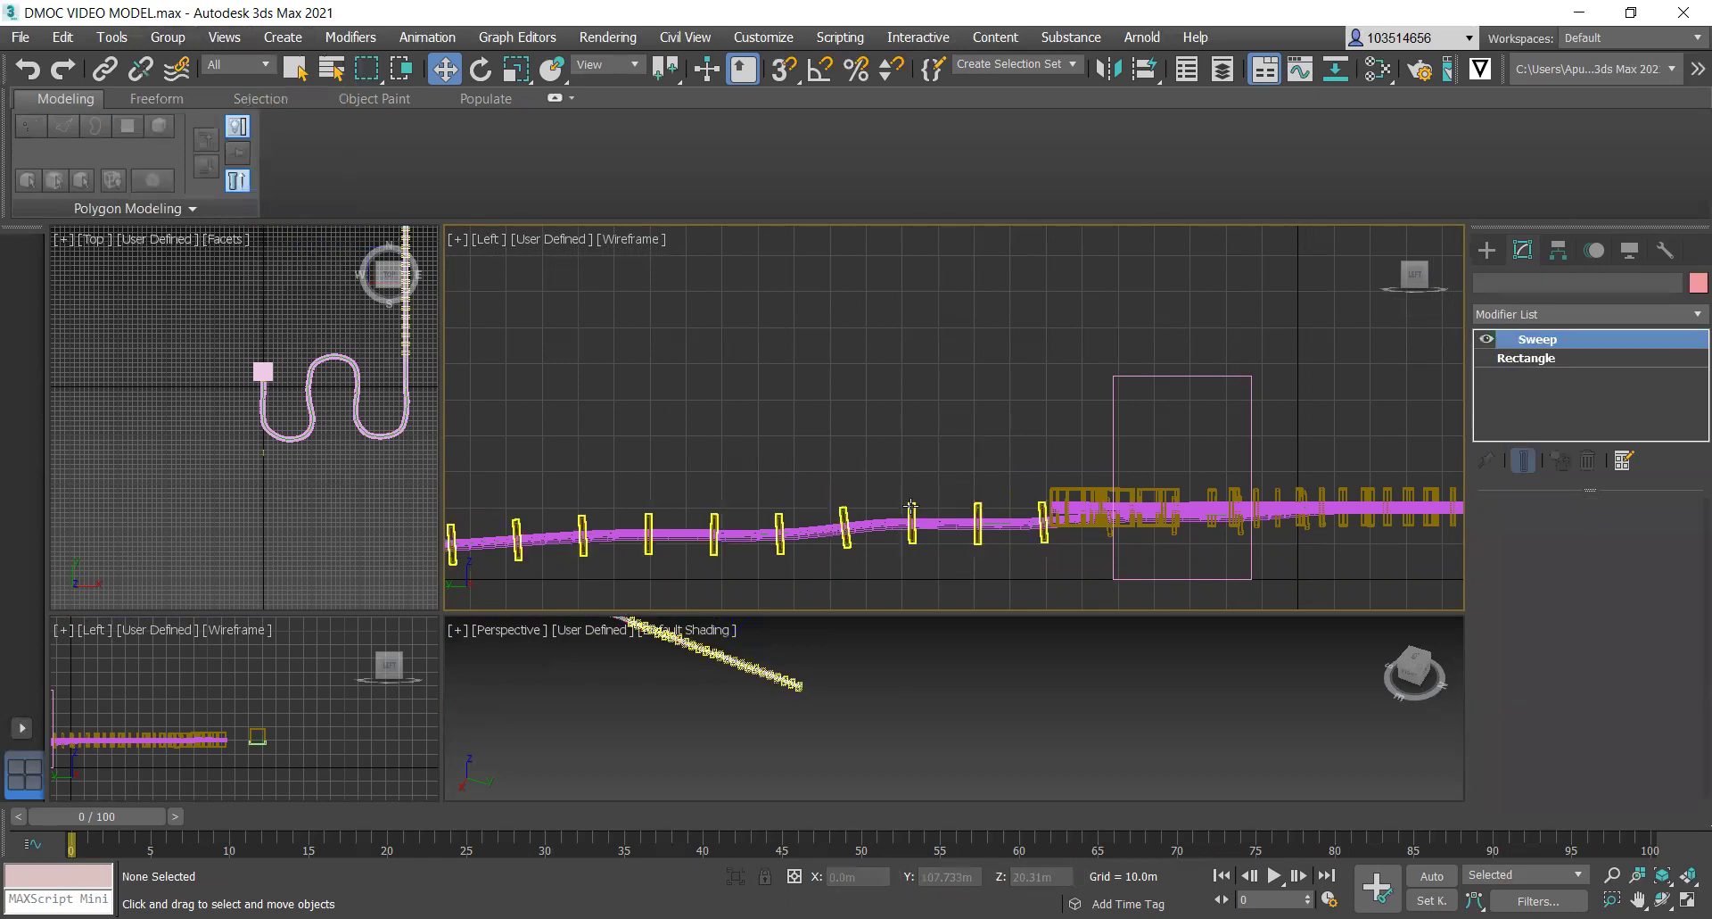
click(797, 576)
scroll(799, 576, down, 3)
scroll(228, 405, down, 2)
scroll(365, 384, up, 8)
scroll(361, 374, down, 5)
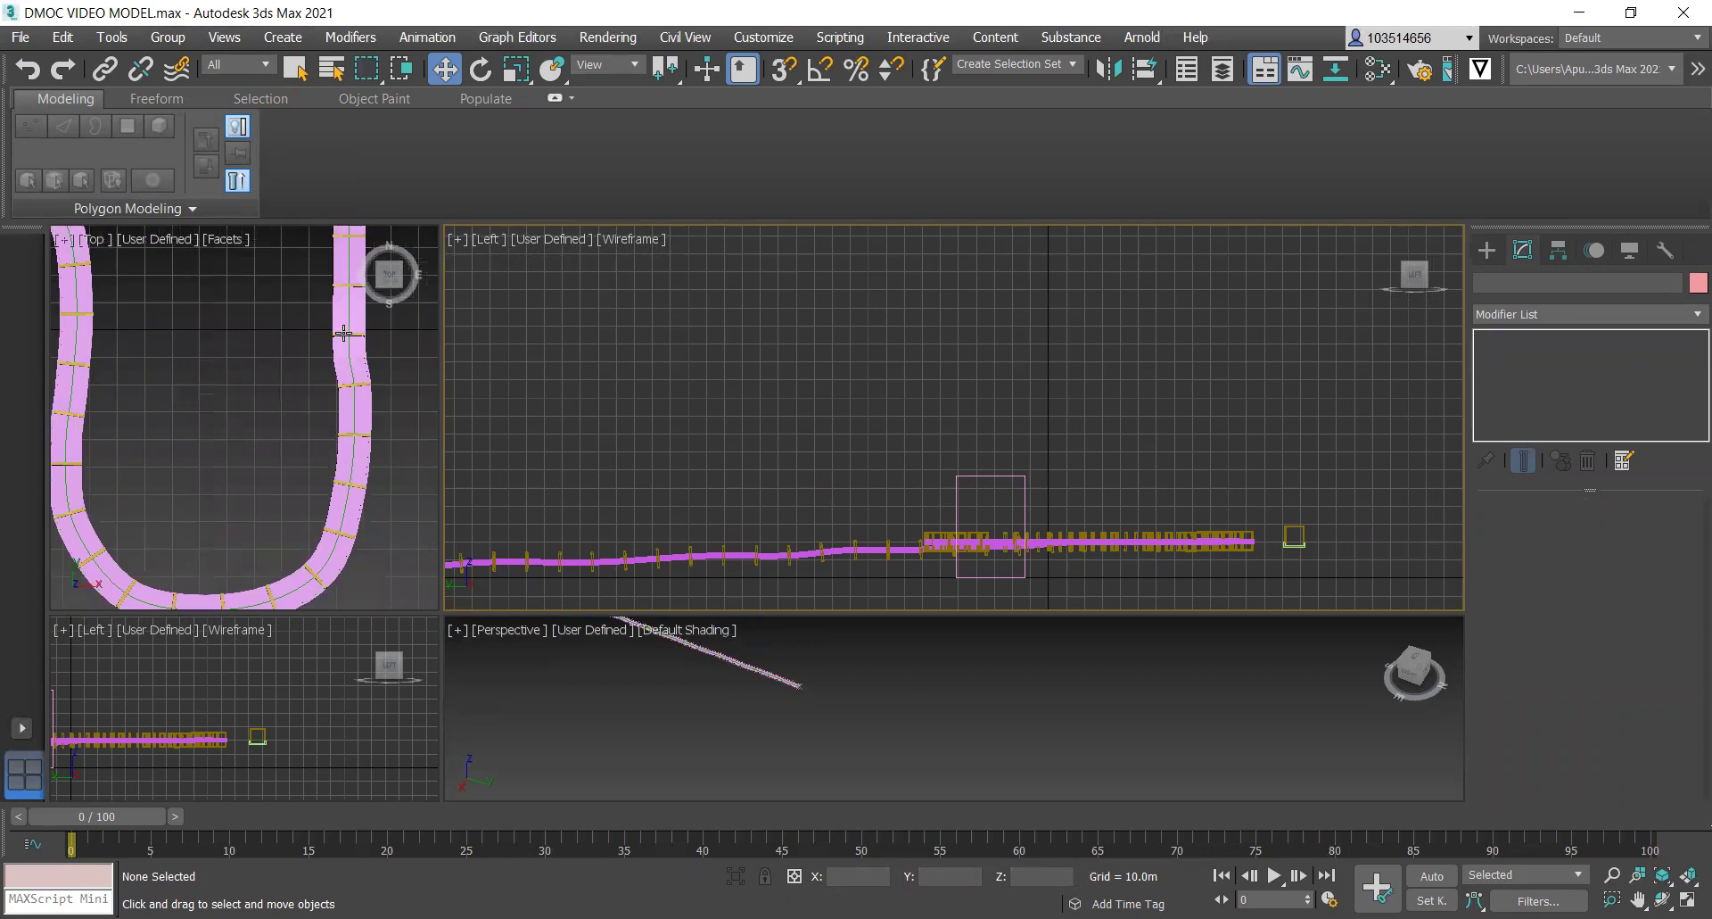
click(344, 288)
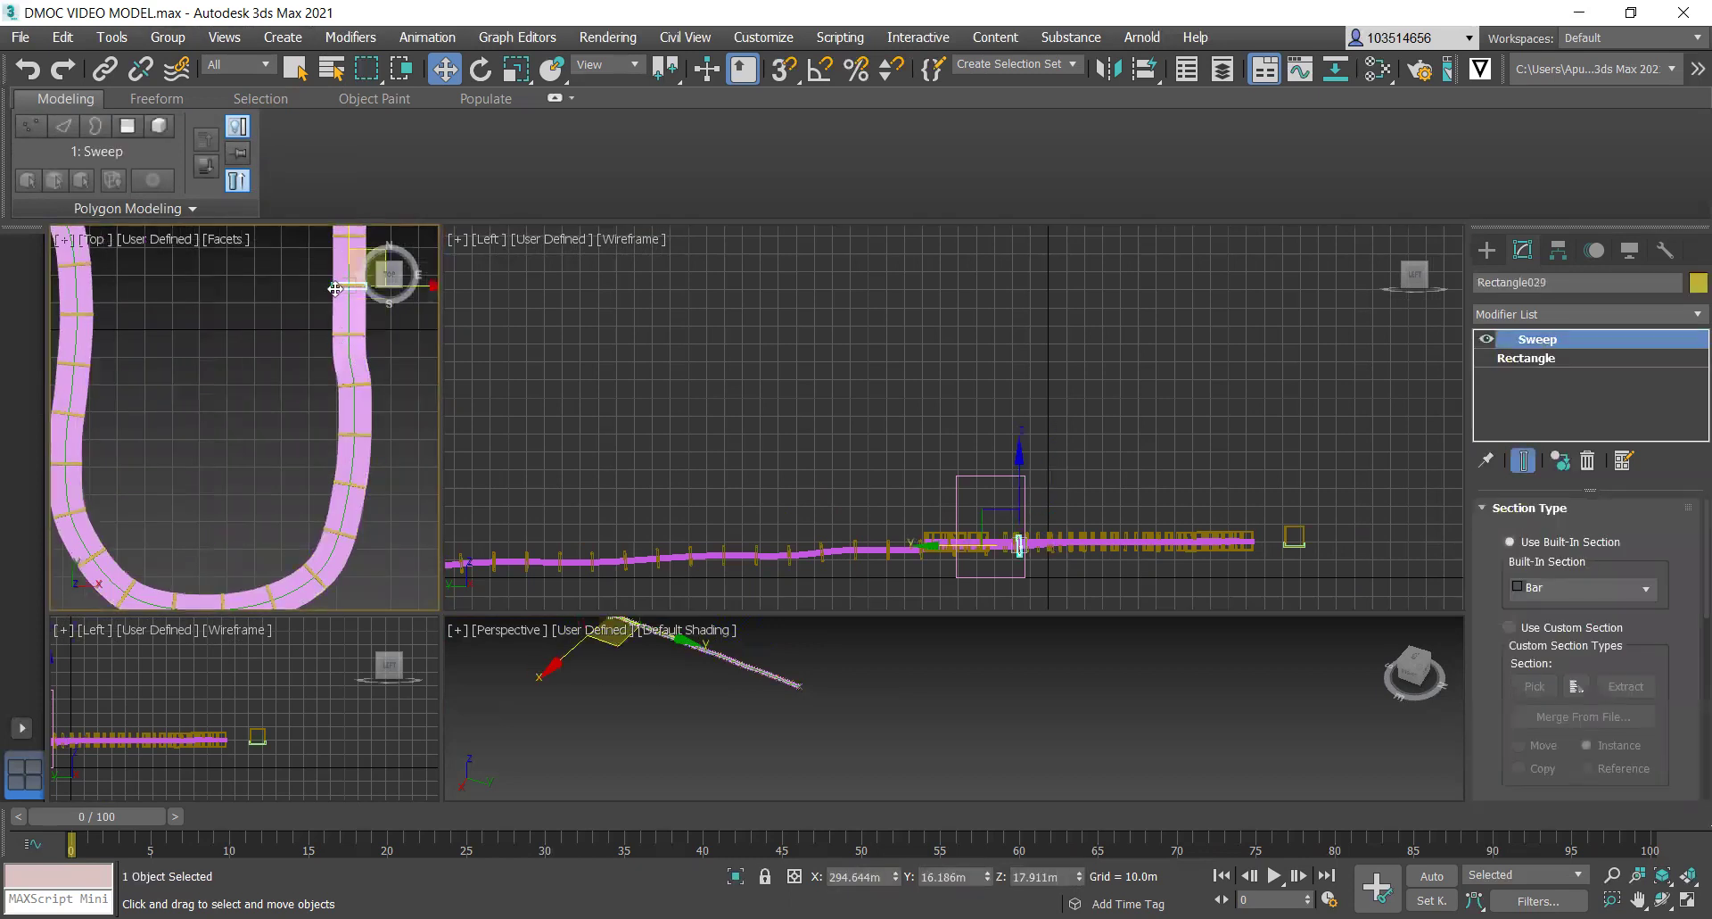
scroll(334, 369, up, 4)
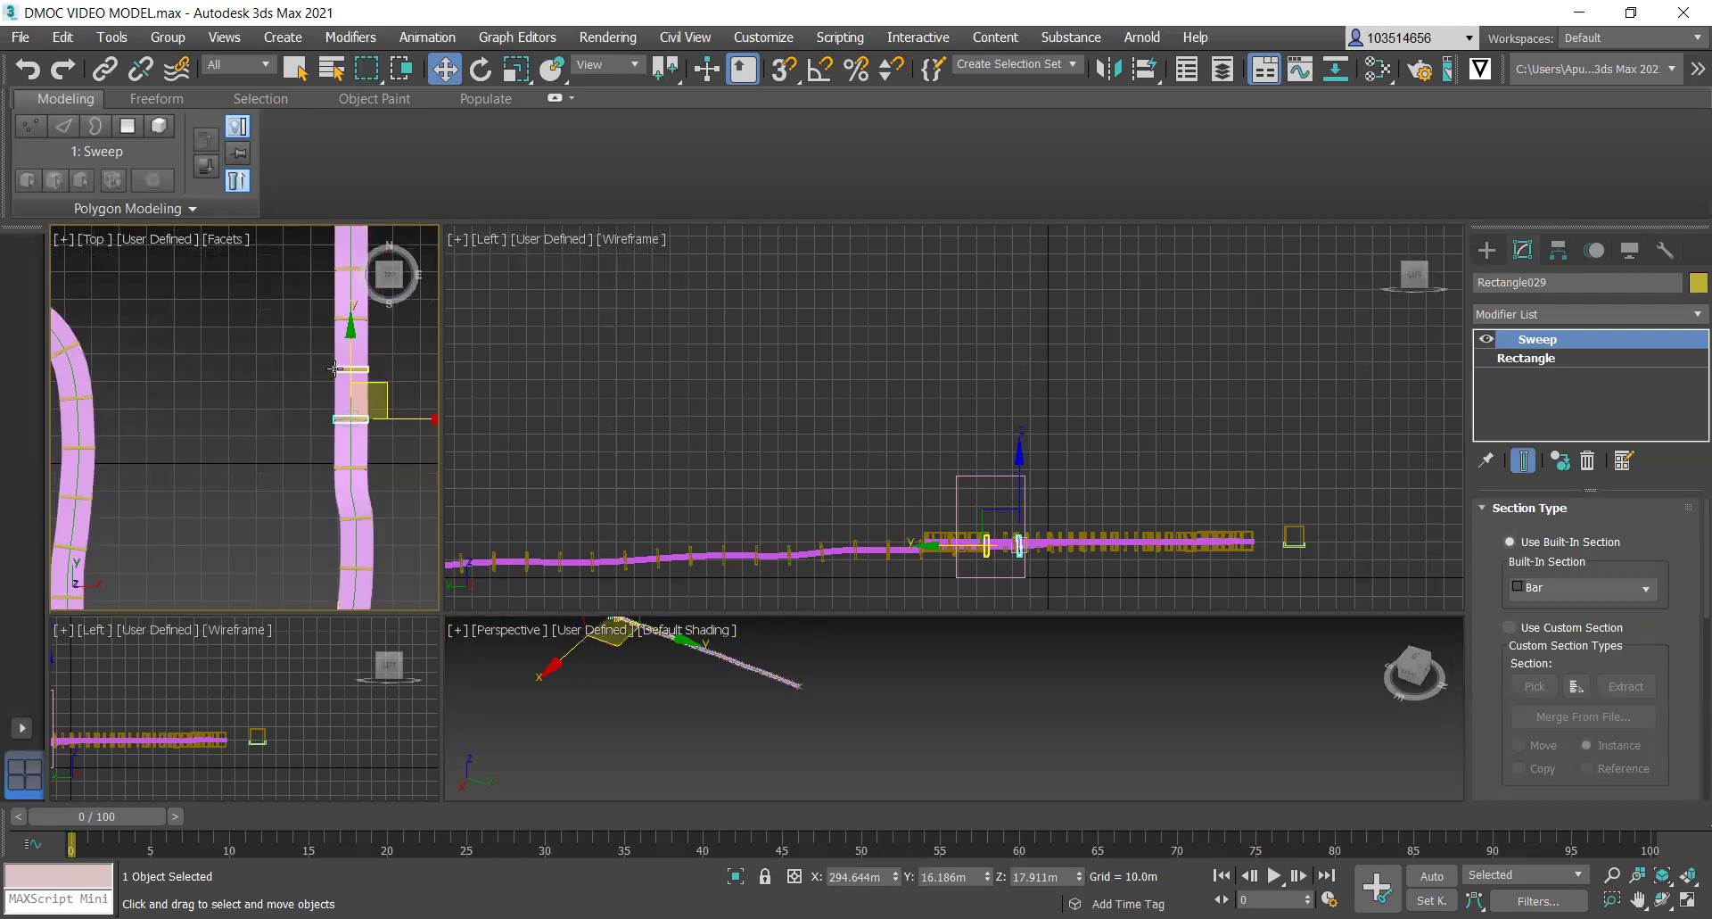
click(334, 368)
click(337, 320)
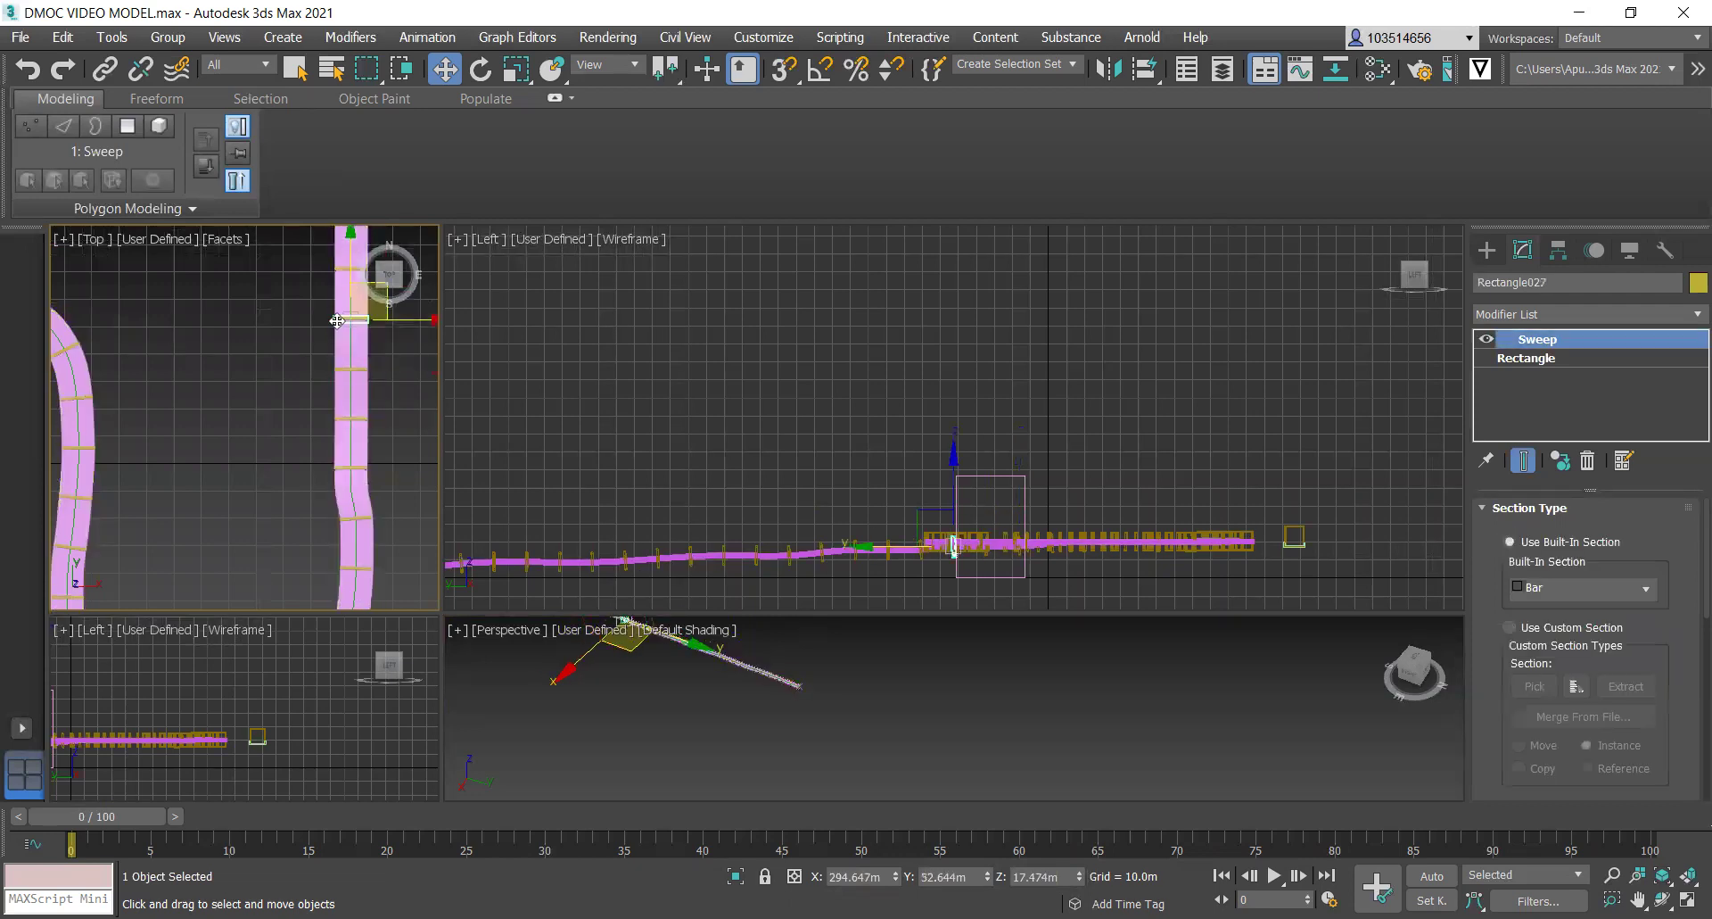
click(338, 268)
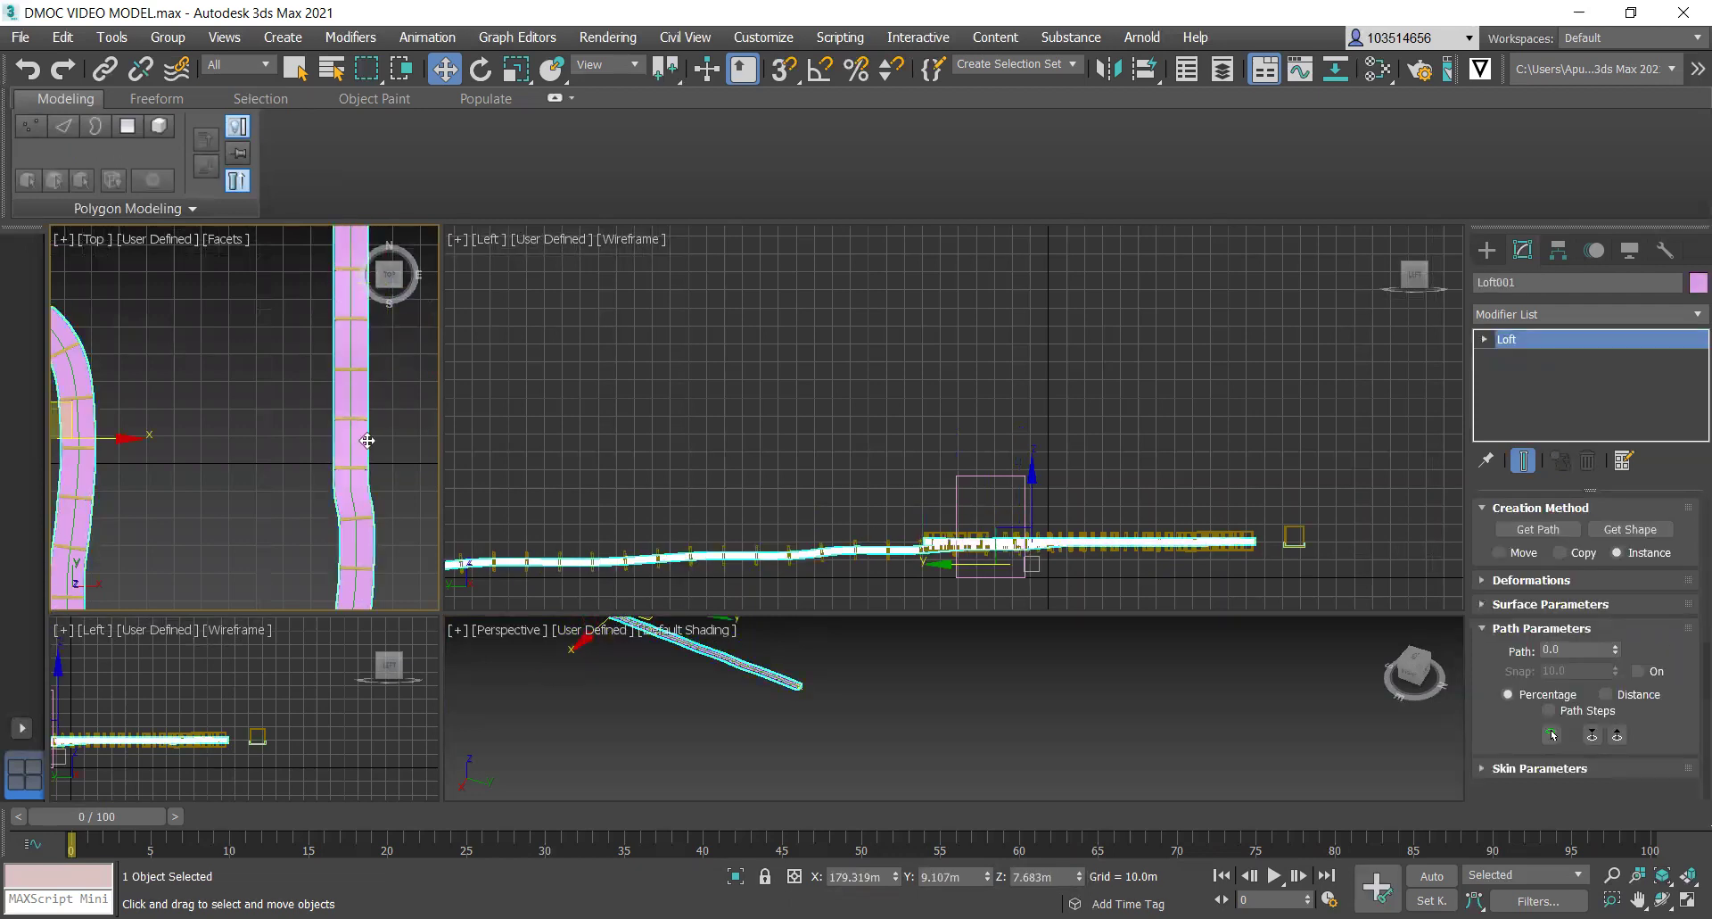
Enlarge the Top view and deselect the channel.
scroll(367, 441, down, 4)
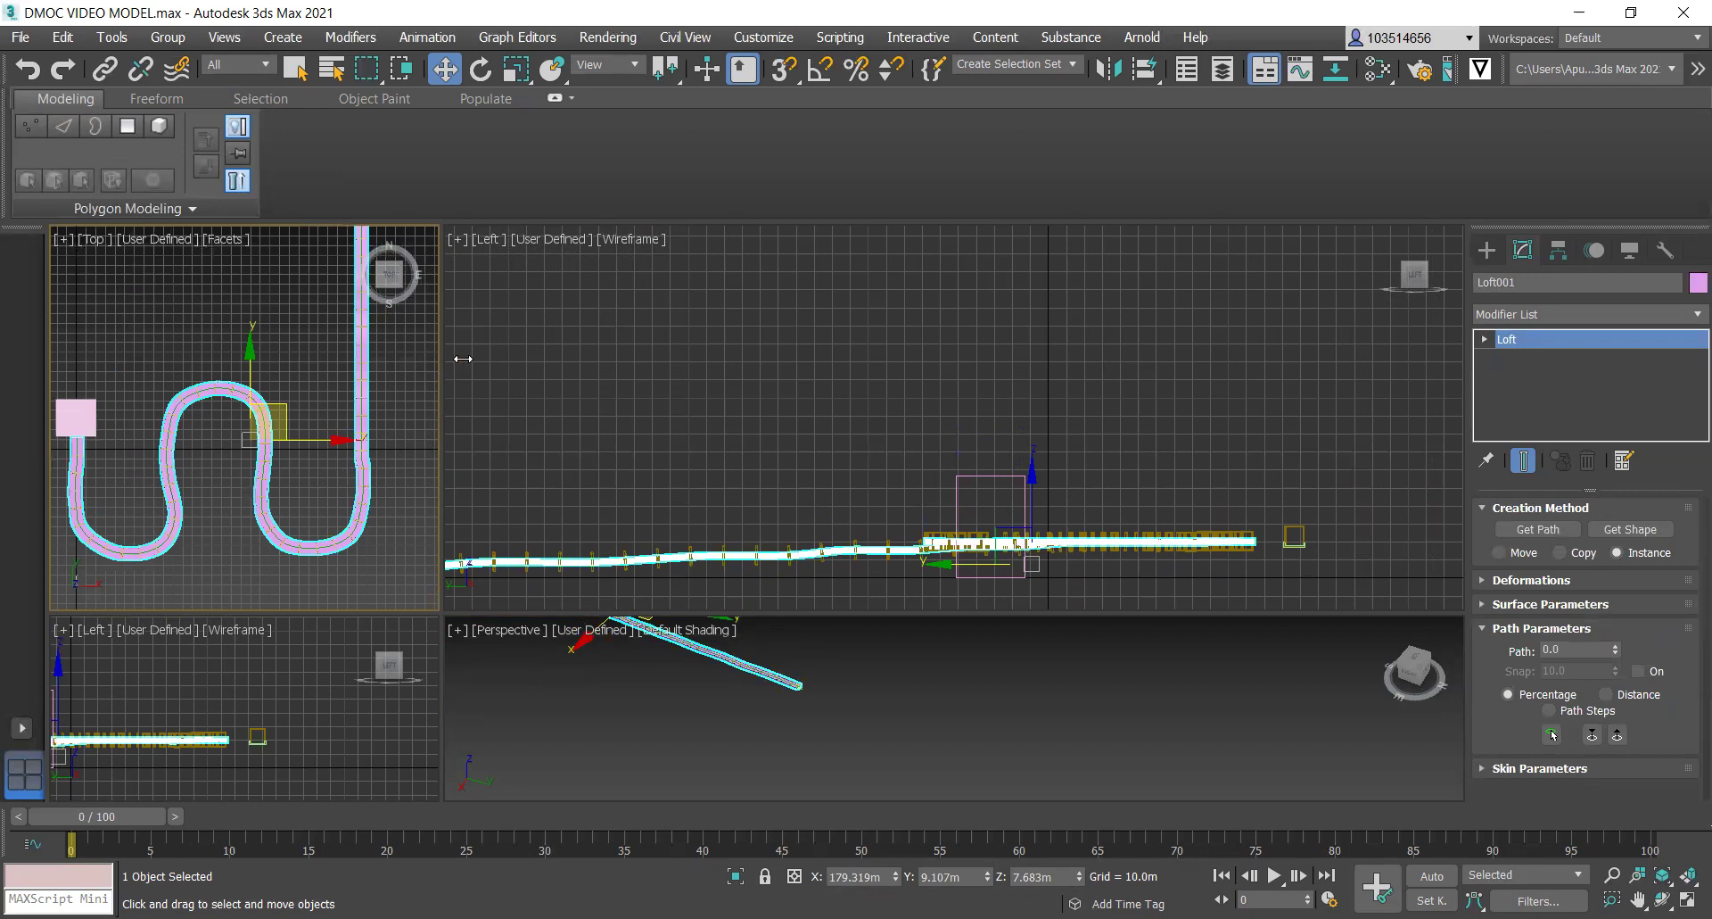
drag(442, 496, 952, 496)
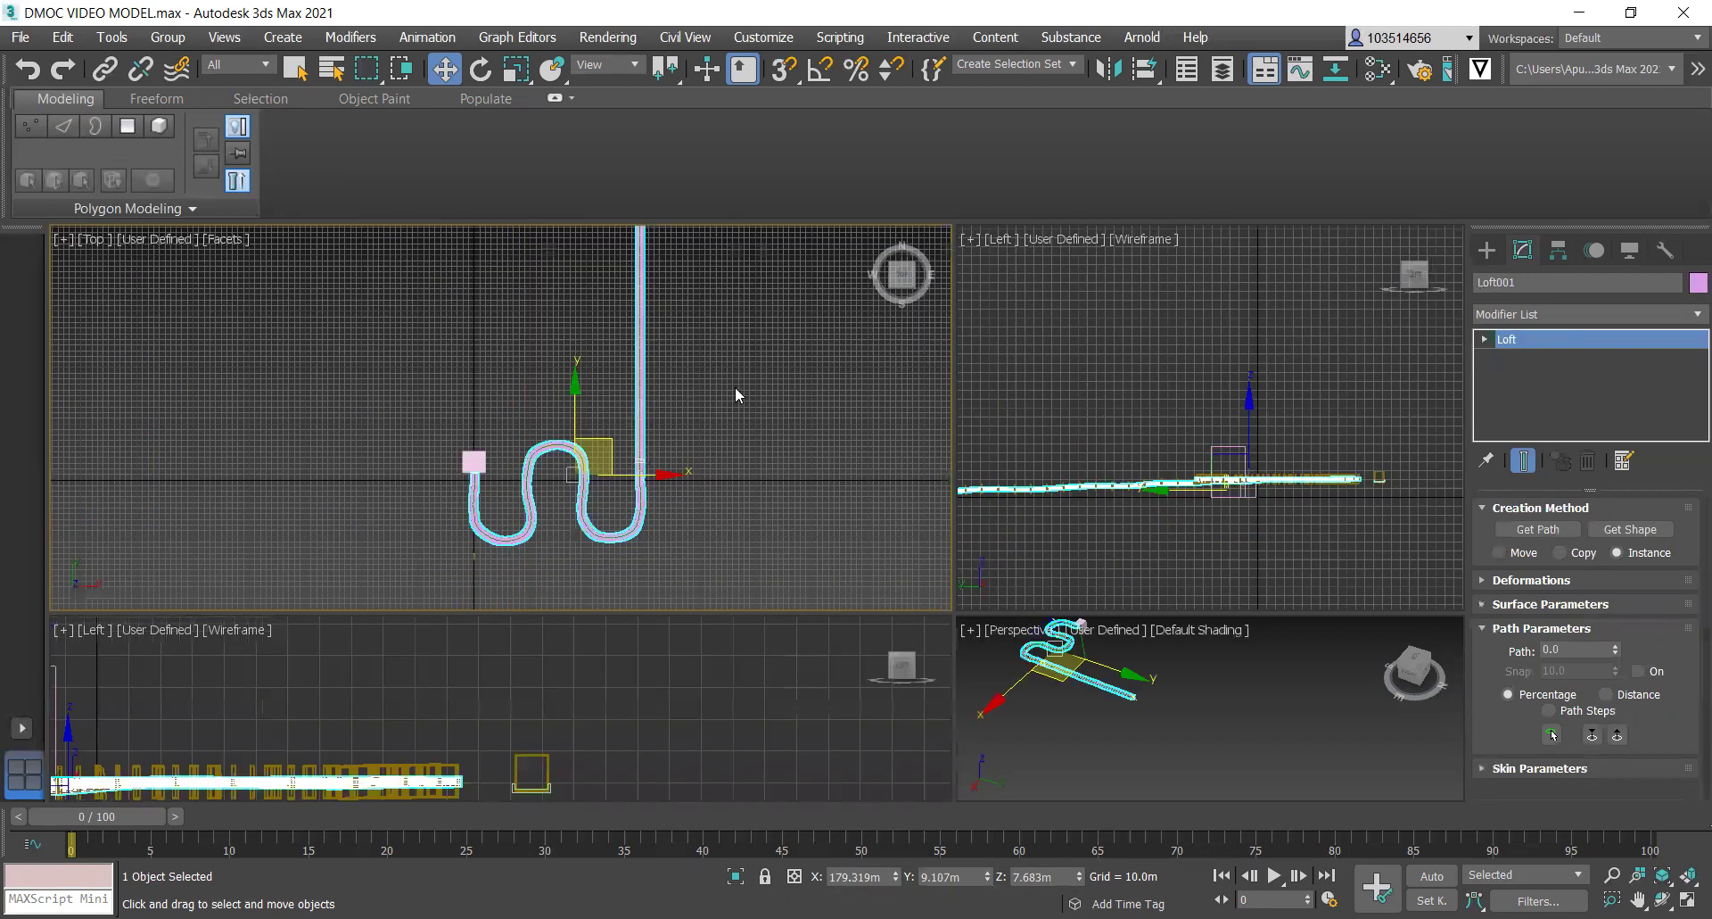
scroll(645, 350, up, 5)
click(695, 375)
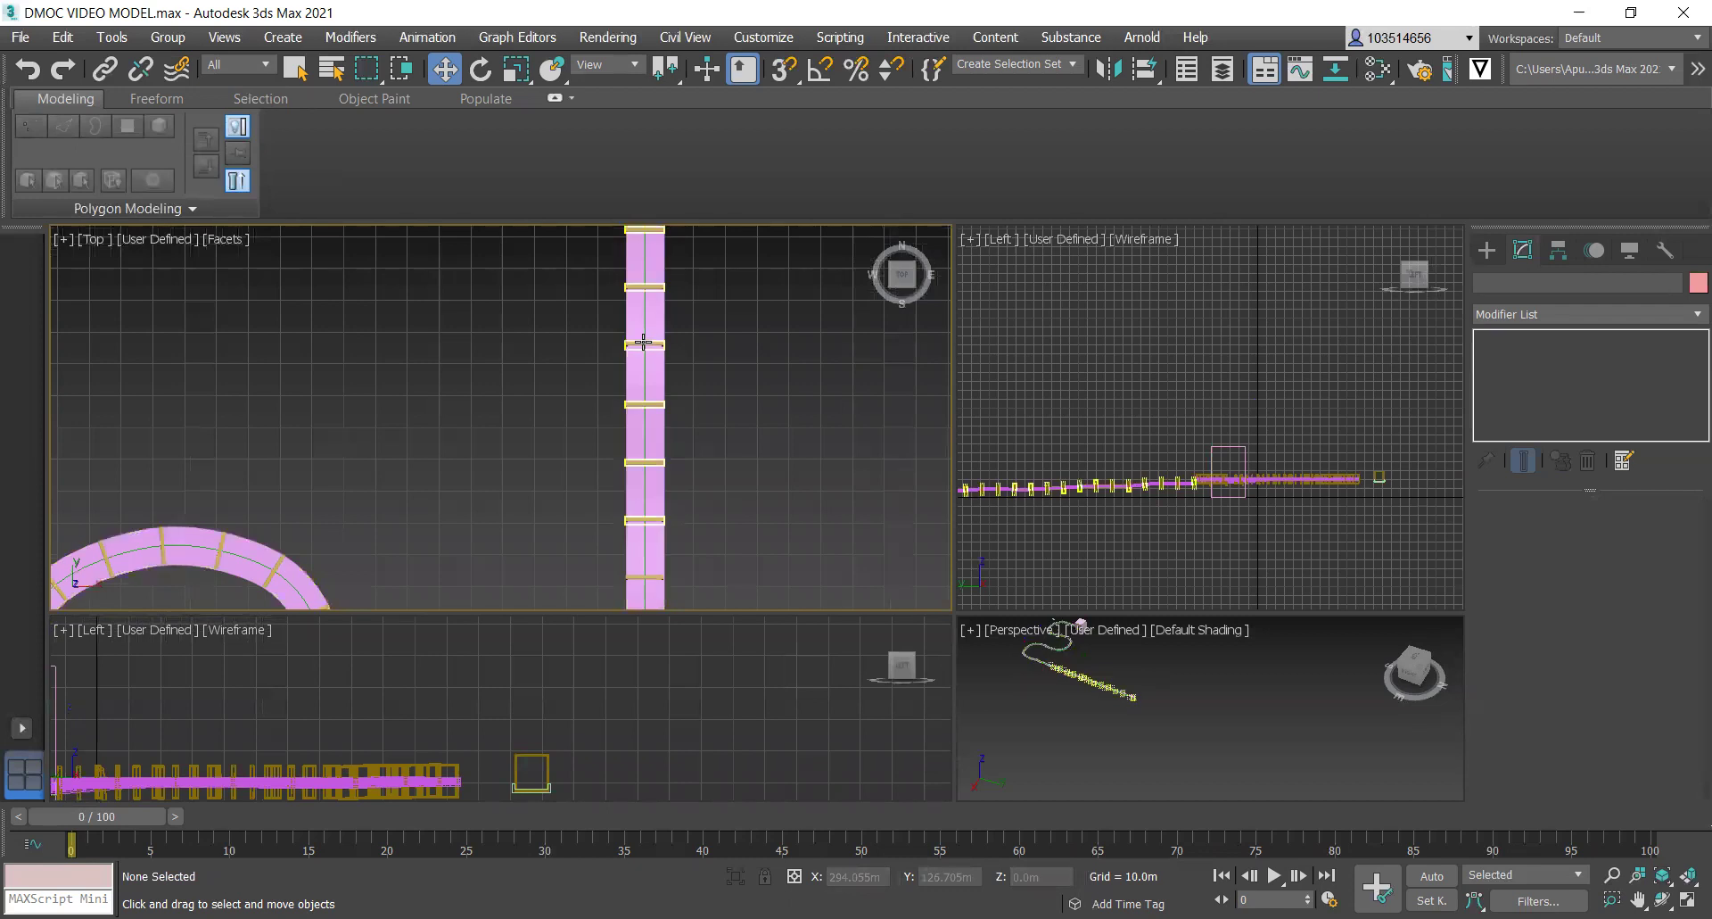
scroll(647, 402, down, 3)
scroll(641, 458, up, 3)
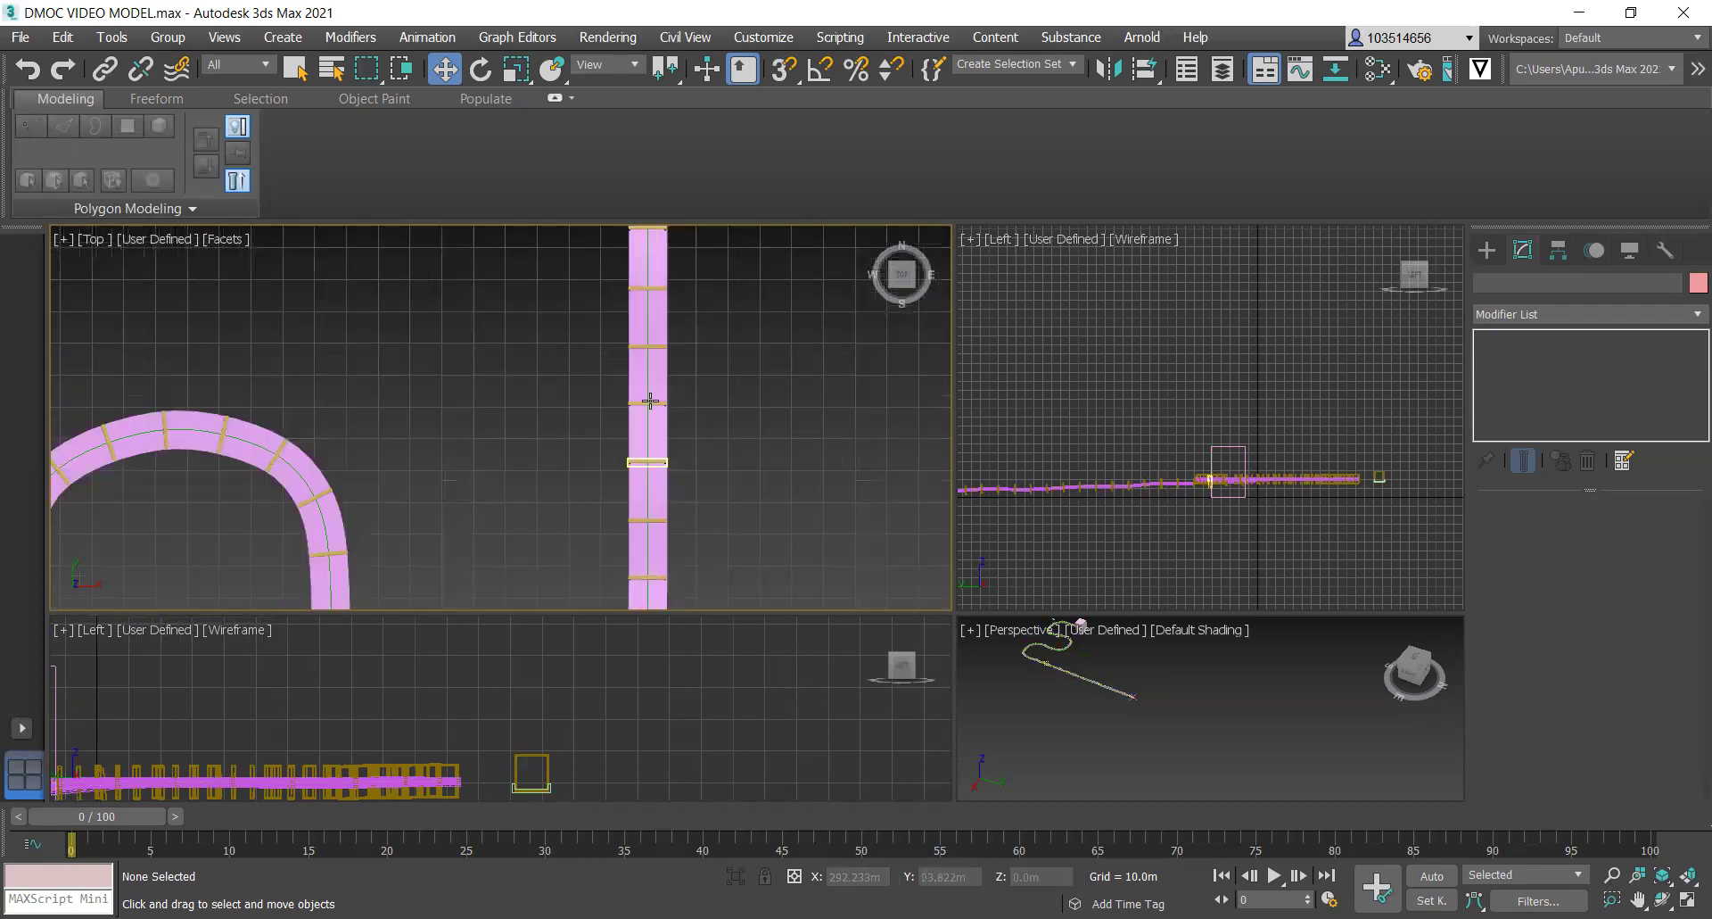
Select the first six ungrouped frames in the Top view, continuing along the channel towards the first bend.
click(652, 461)
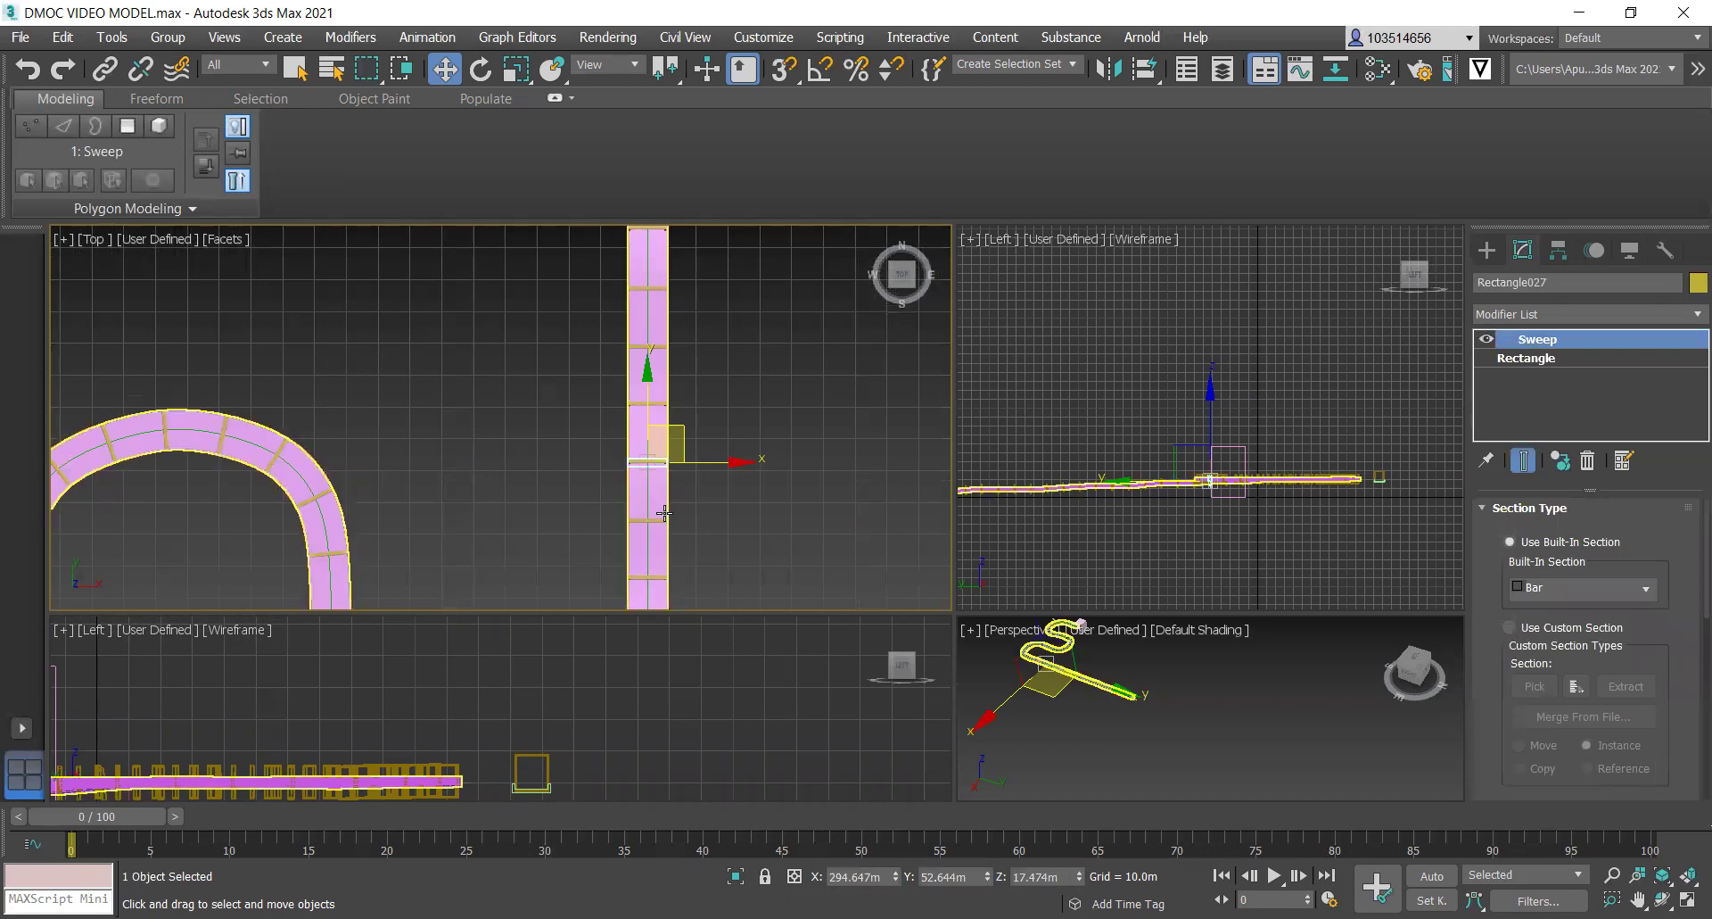
ctrl+click(654, 520)
ctrl+click(651, 576)
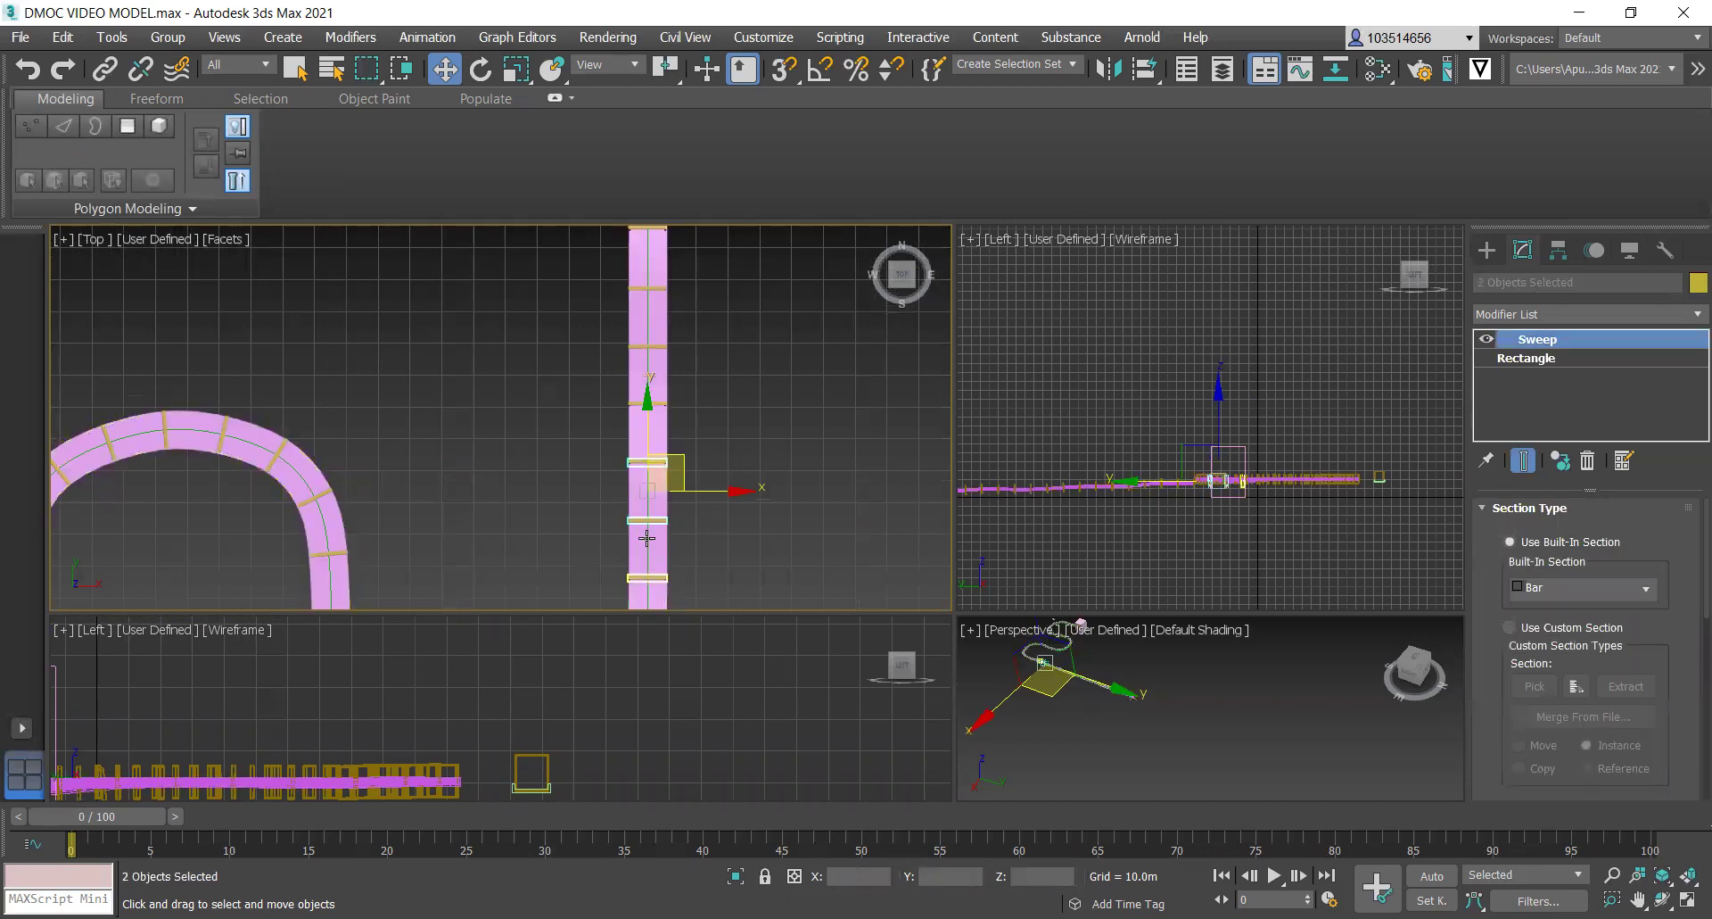
scroll(622, 446, down, 3)
scroll(622, 446, up, 3)
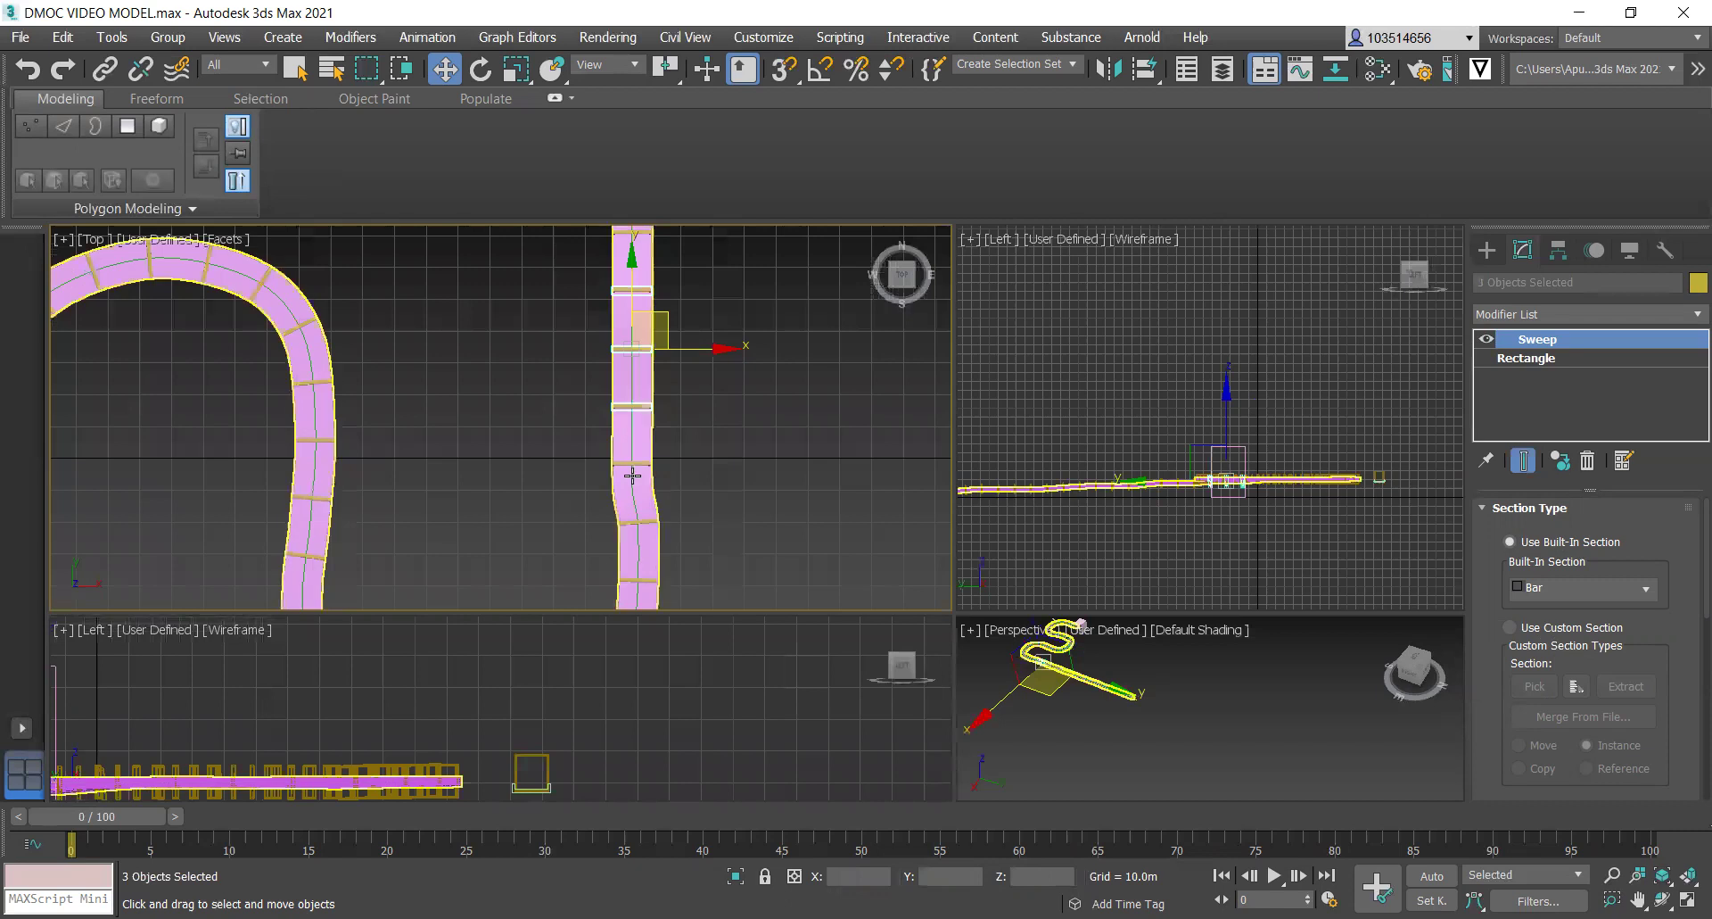
ctrl+click(646, 521)
ctrl+click(647, 581)
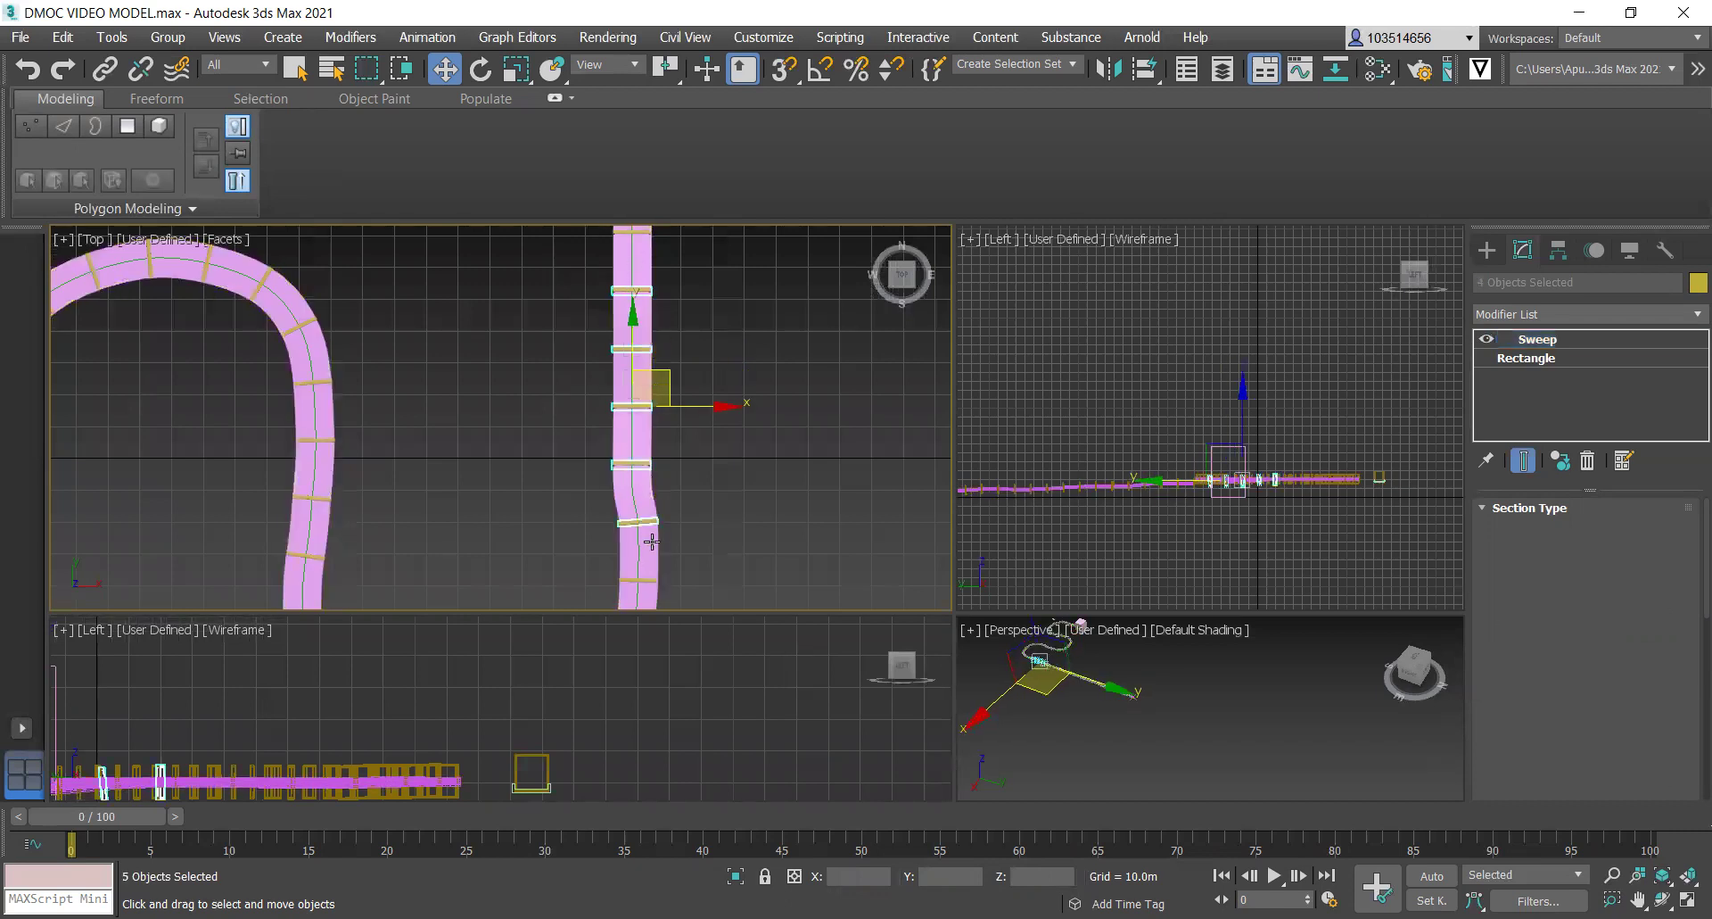
ctrl+click(644, 595)
Add the next six frames leading into and along the bottom of the first U-shaped bend to the selection.
scroll(633, 518, down, 3)
scroll(629, 505, up, 4)
ctrl+click(633, 500)
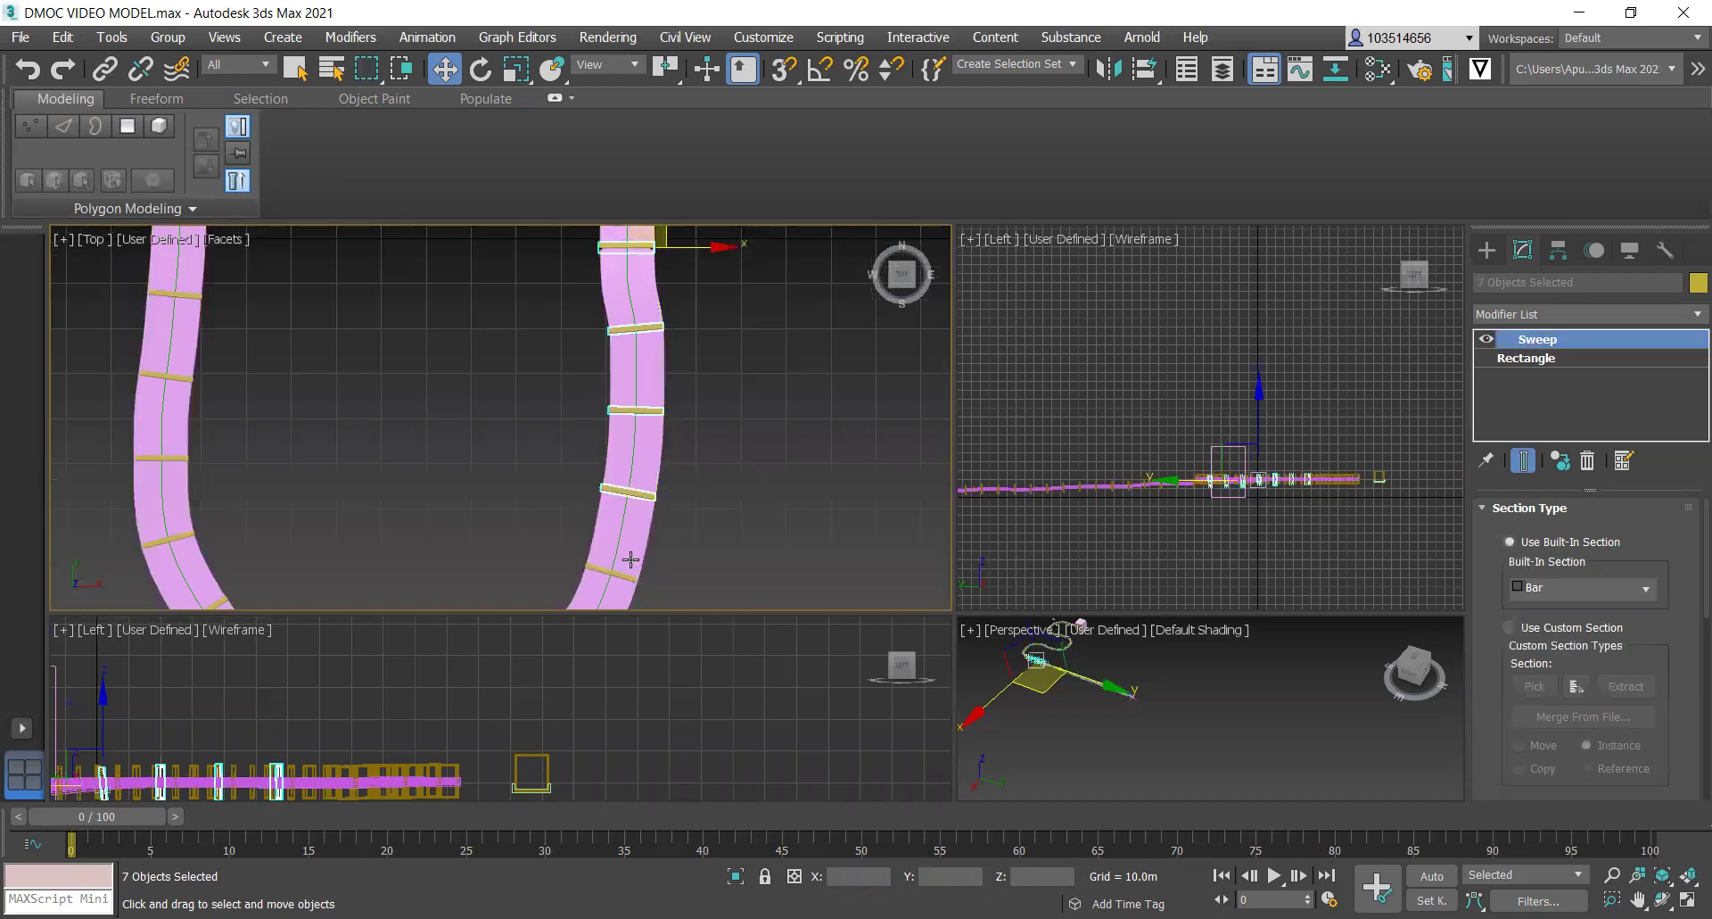
ctrl+click(654, 478)
scroll(653, 478, down, 5)
scroll(654, 482, up, 4)
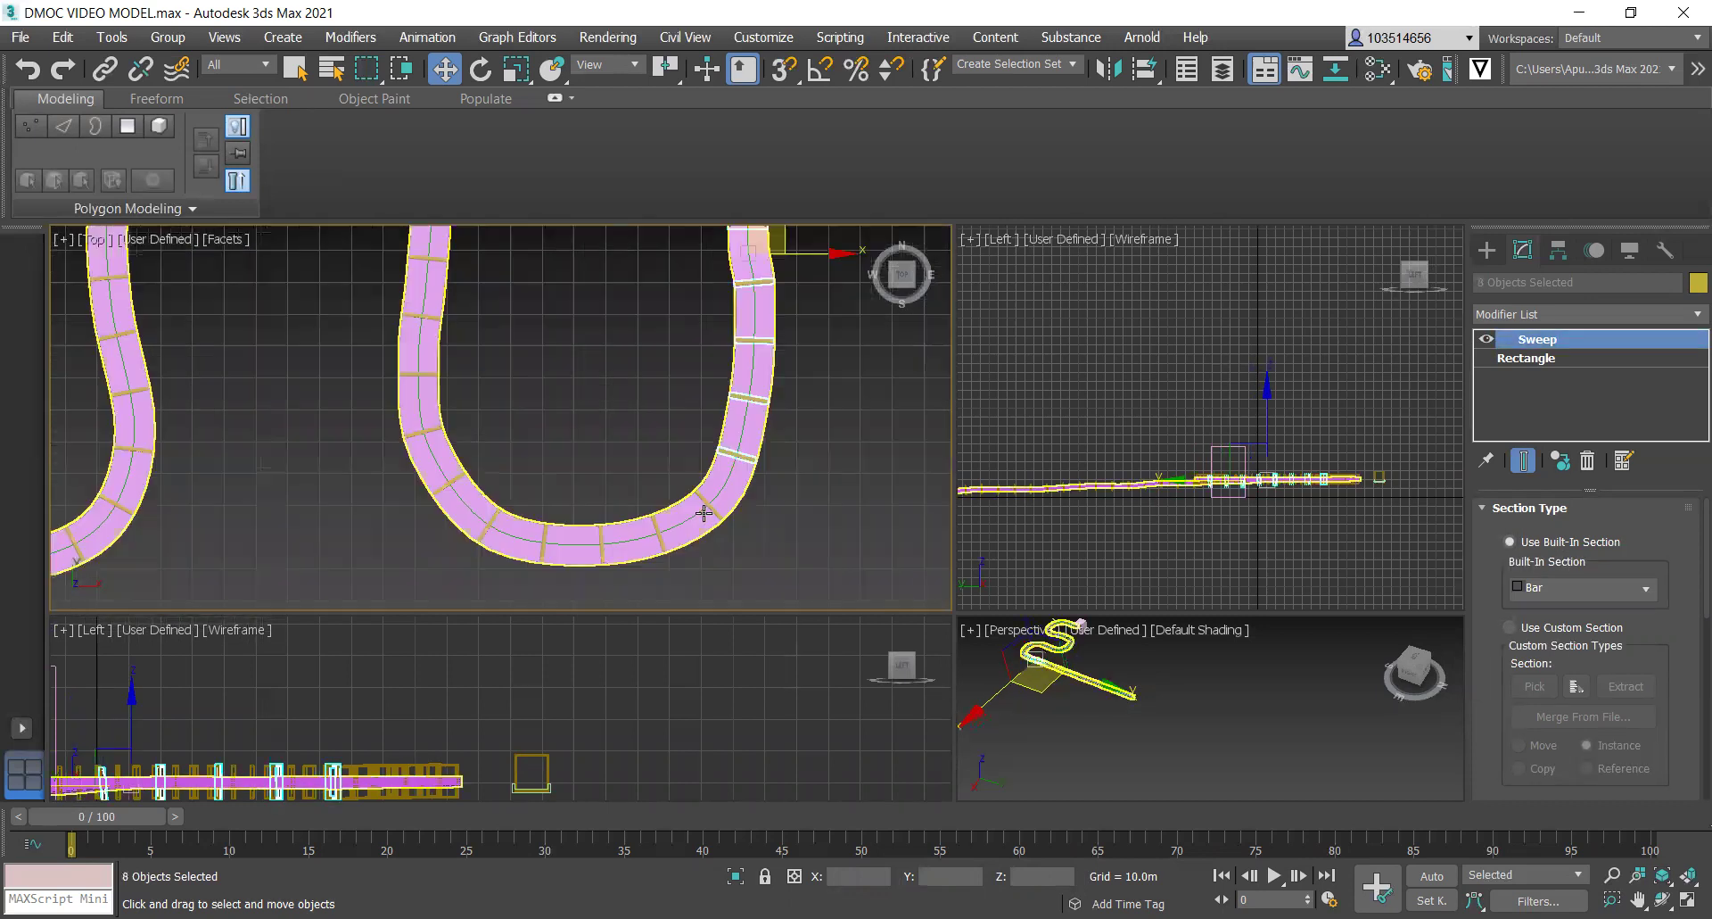
ctrl+click(709, 505)
ctrl+click(658, 533)
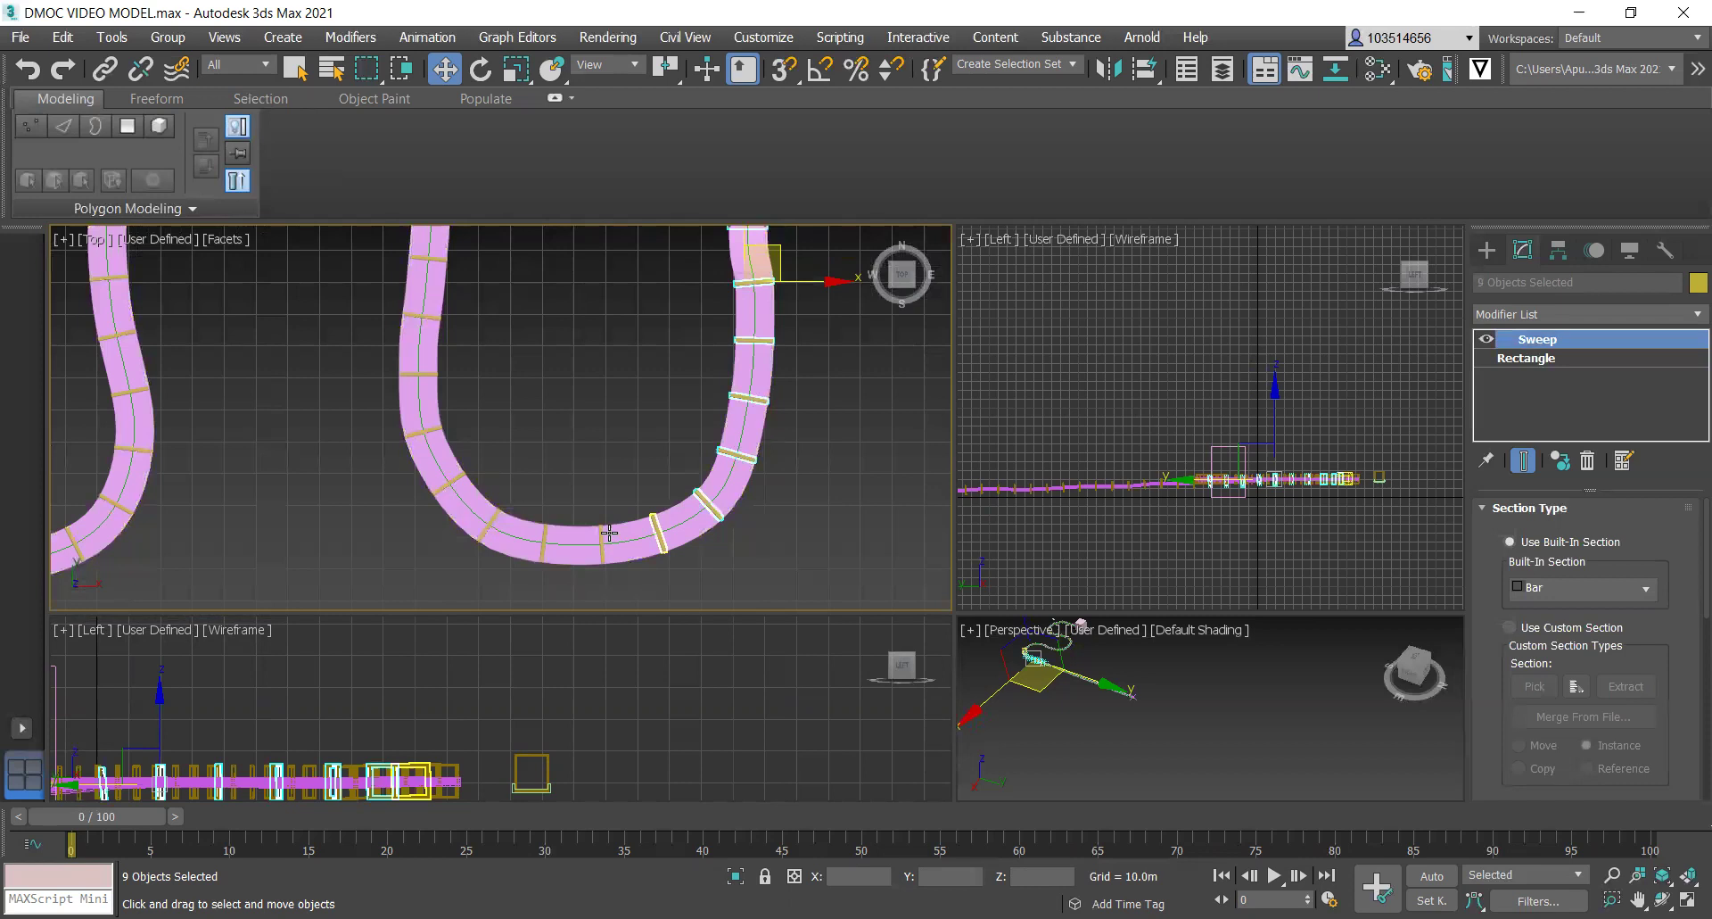
ctrl+click(602, 538)
ctrl+click(566, 537)
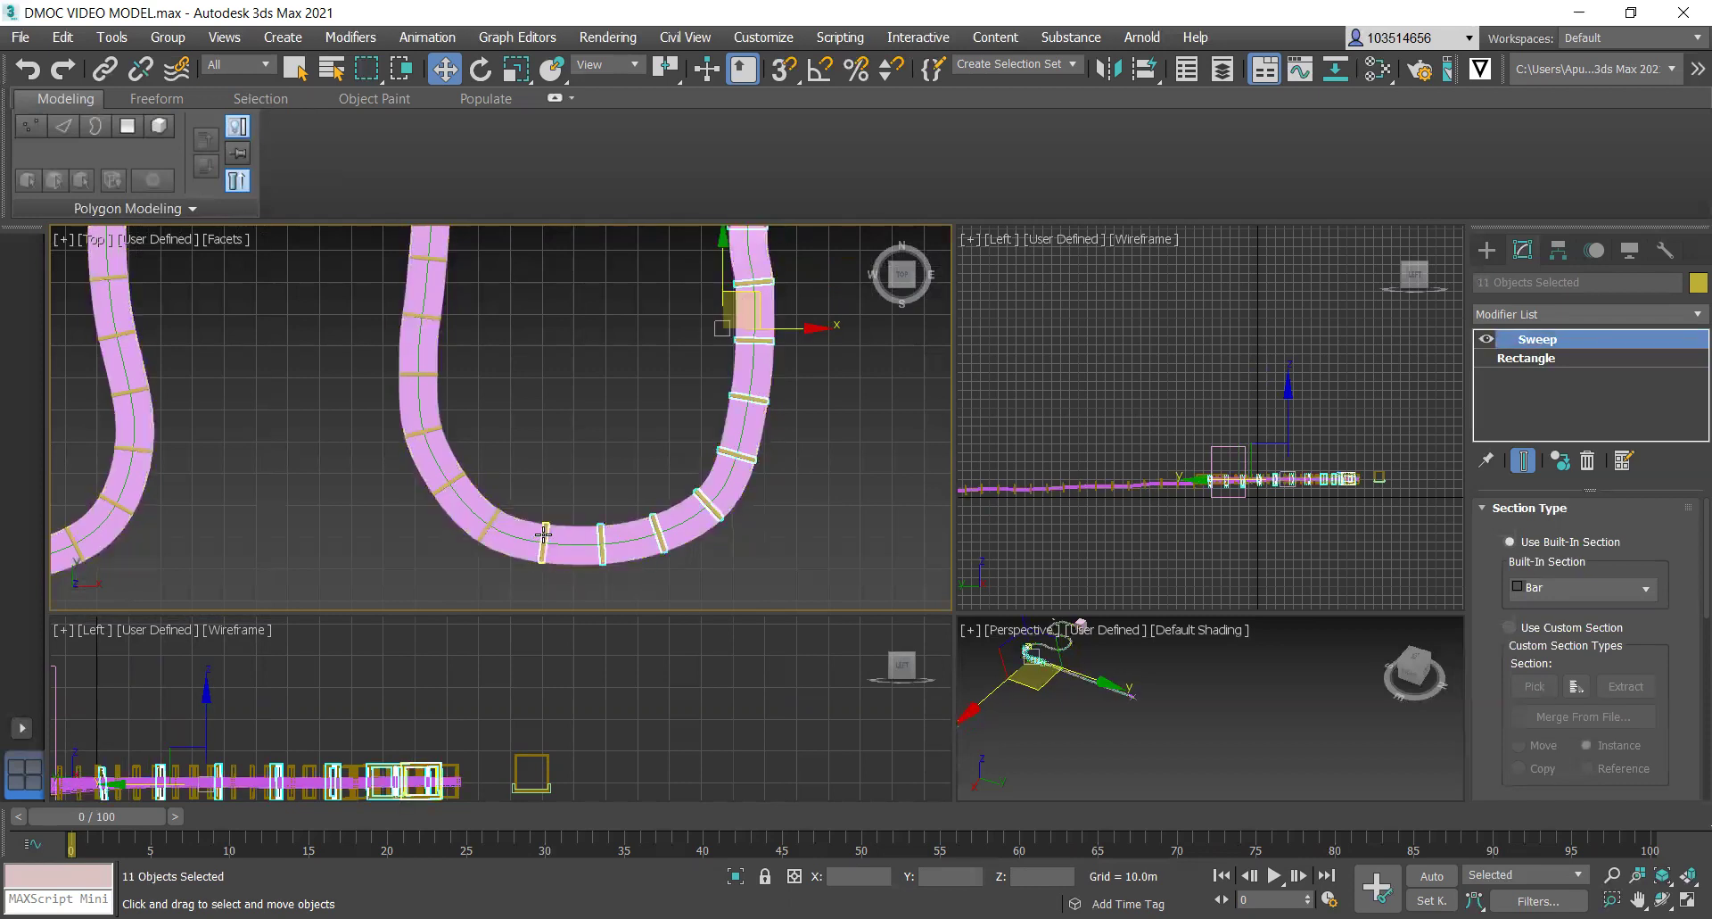
Extend the selection by five frames around the far side of the first U-shaped bend.
ctrl+click(495, 515)
ctrl+click(450, 482)
ctrl+click(435, 428)
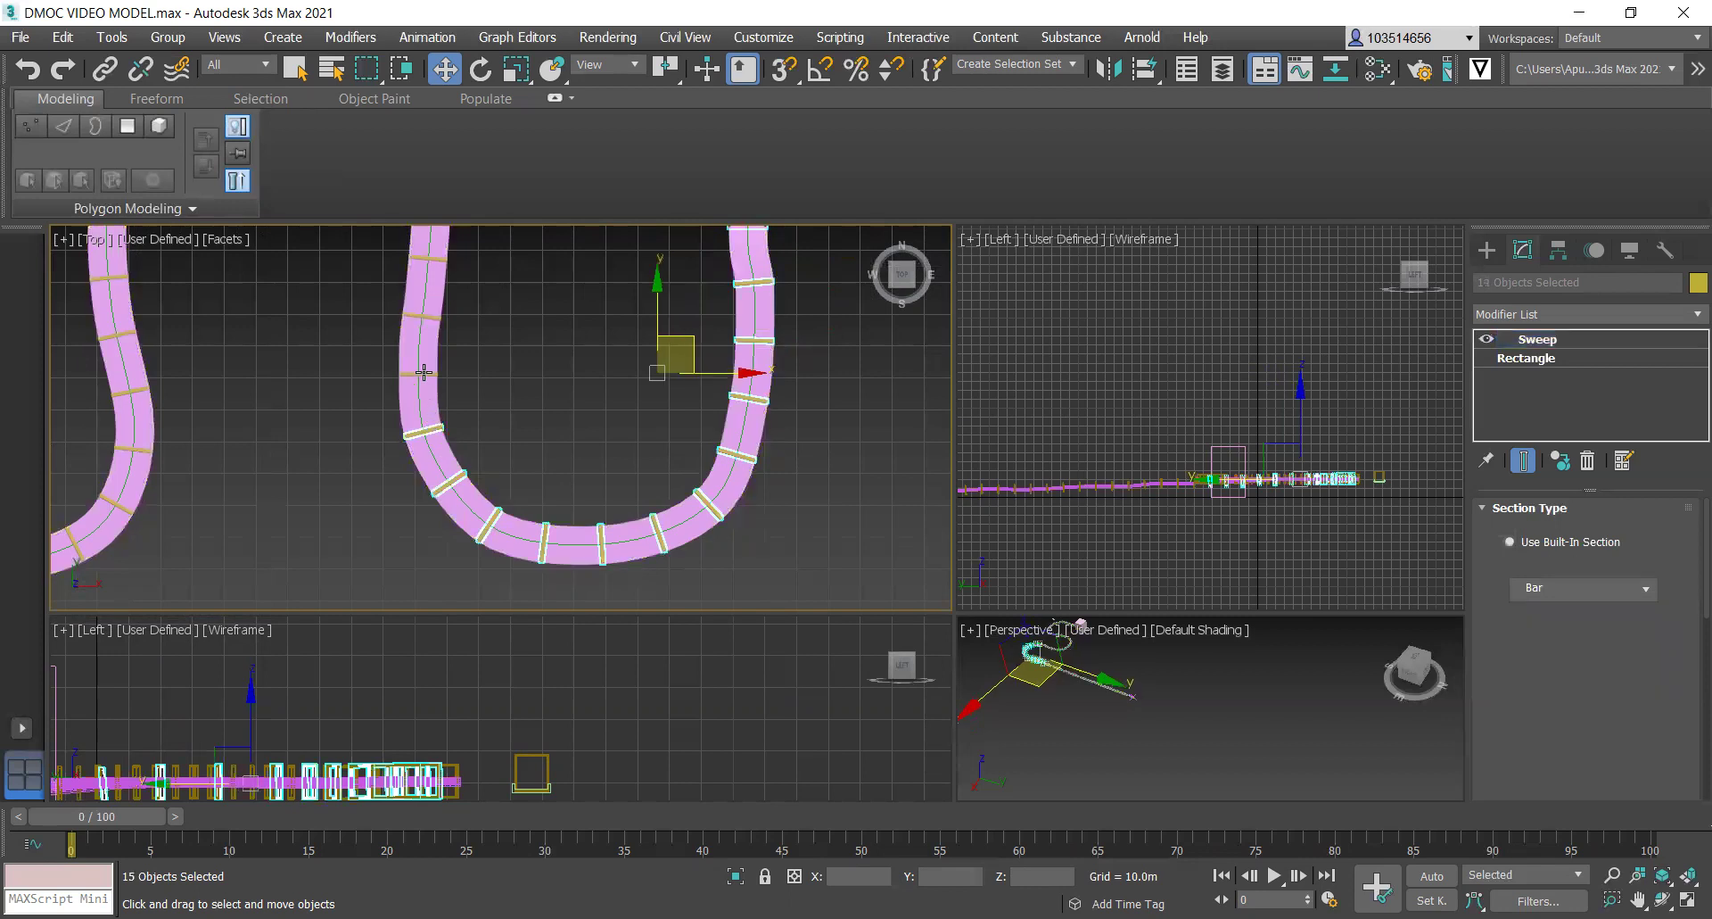
ctrl+click(421, 372)
ctrl+click(428, 348)
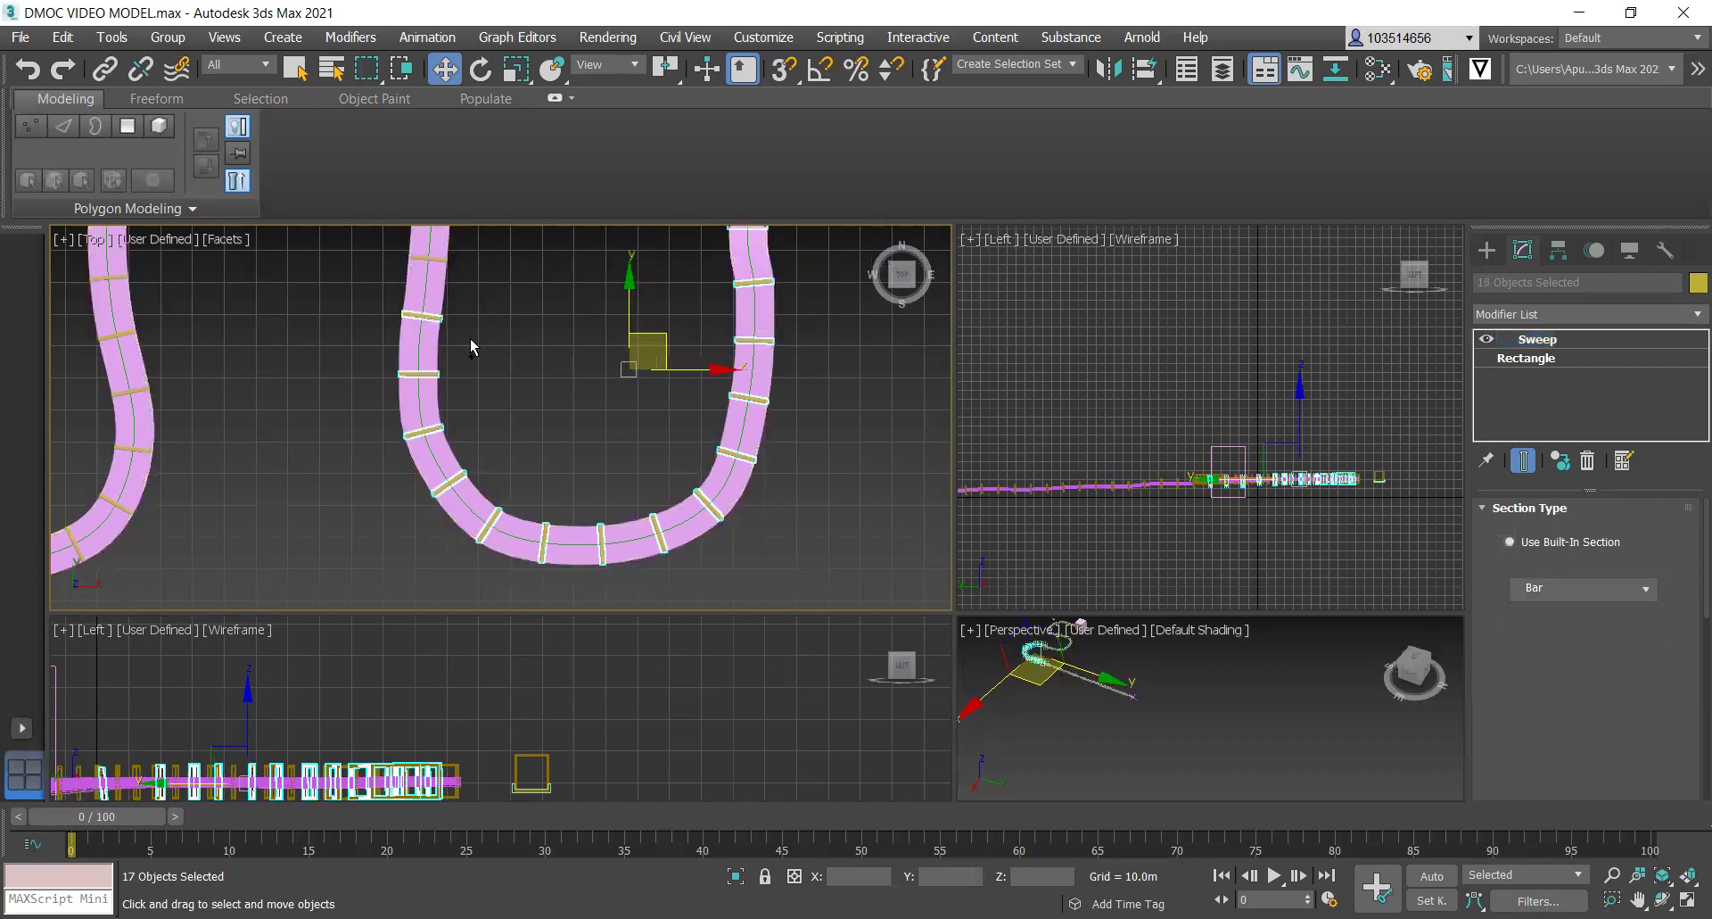
Add the four frames on the channel's middle leg, up to the start of the upper arch, to the selection.
scroll(476, 361, down, 5)
scroll(475, 378, up, 3)
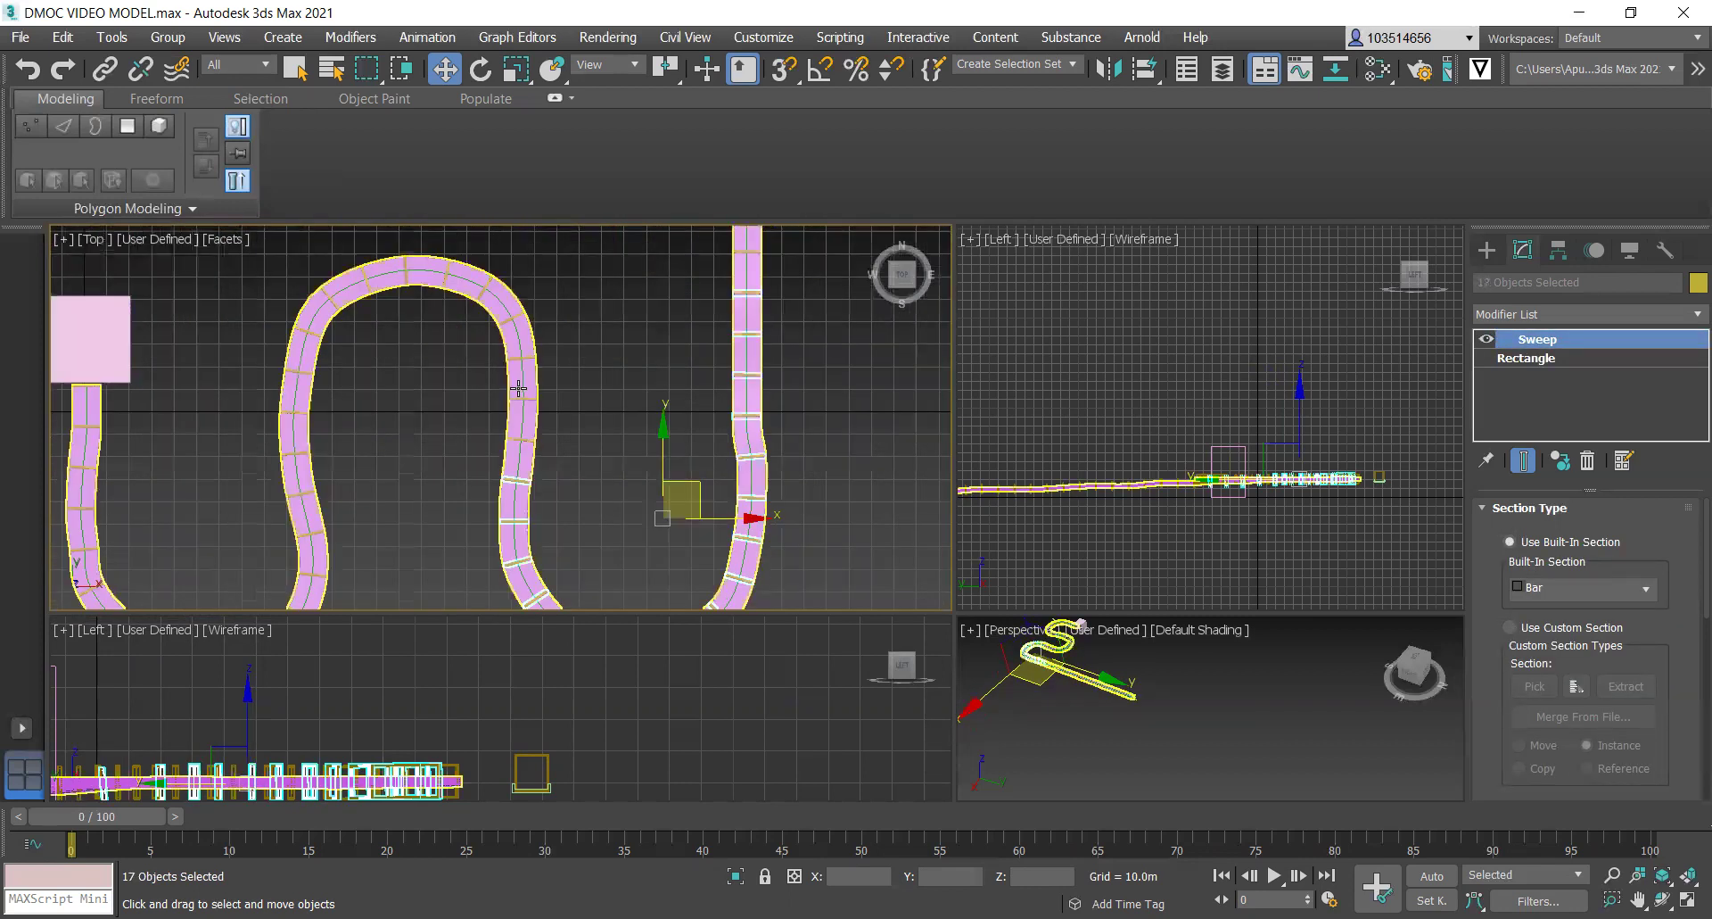
scroll(534, 494, up, 3)
ctrl+click(529, 409)
ctrl+click(526, 328)
ctrl+click(505, 248)
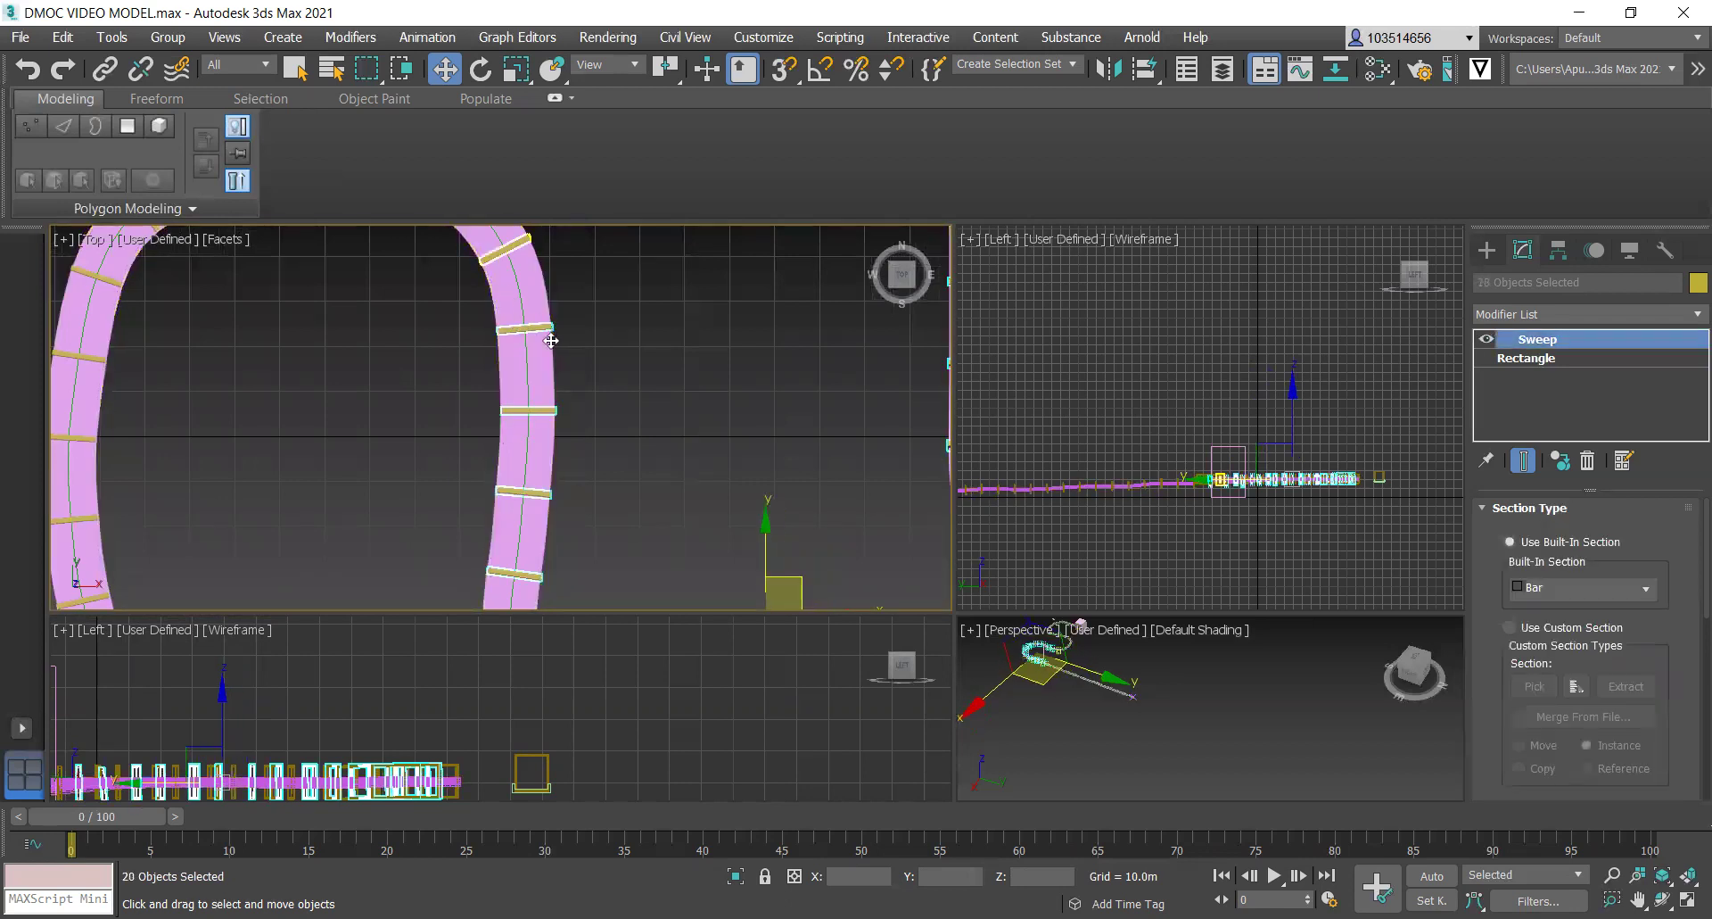
Extend the selection by six frames around the upper arch.
scroll(552, 339, down, 4)
scroll(615, 393, up, 5)
ctrl+click(618, 391)
ctrl+click(541, 356)
ctrl+click(458, 357)
ctrl+click(378, 377)
ctrl+click(302, 408)
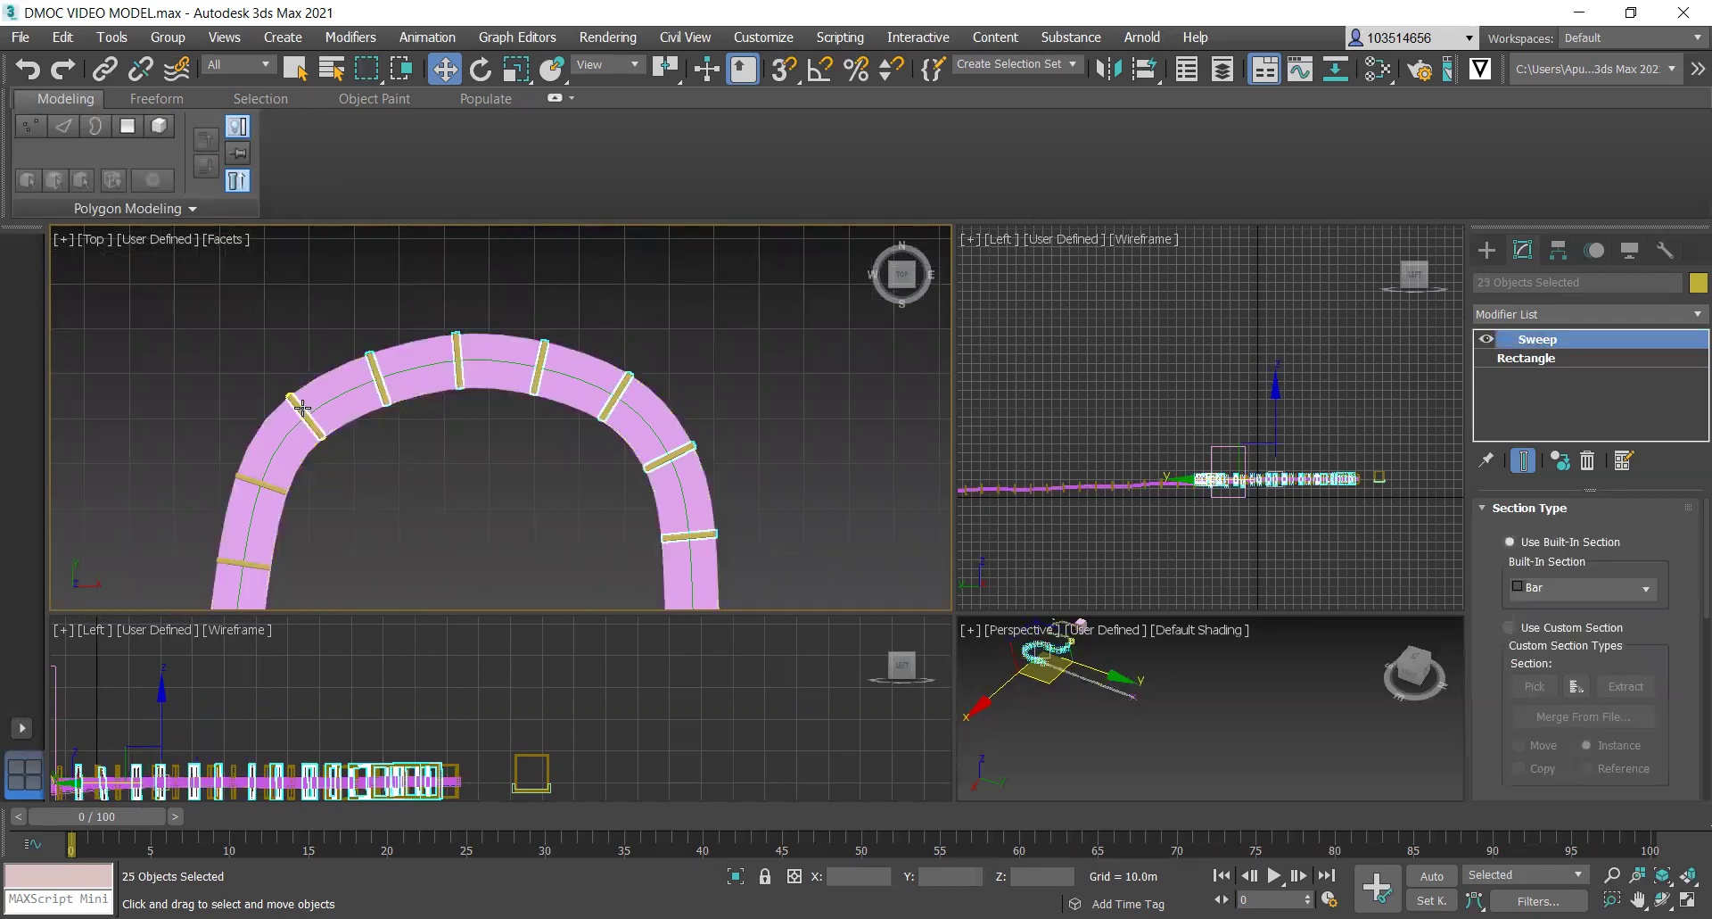
ctrl+click(258, 481)
Add the next six frames along the leg running from the upper arch down to the second U-shaped bend.
scroll(444, 417, down, 5)
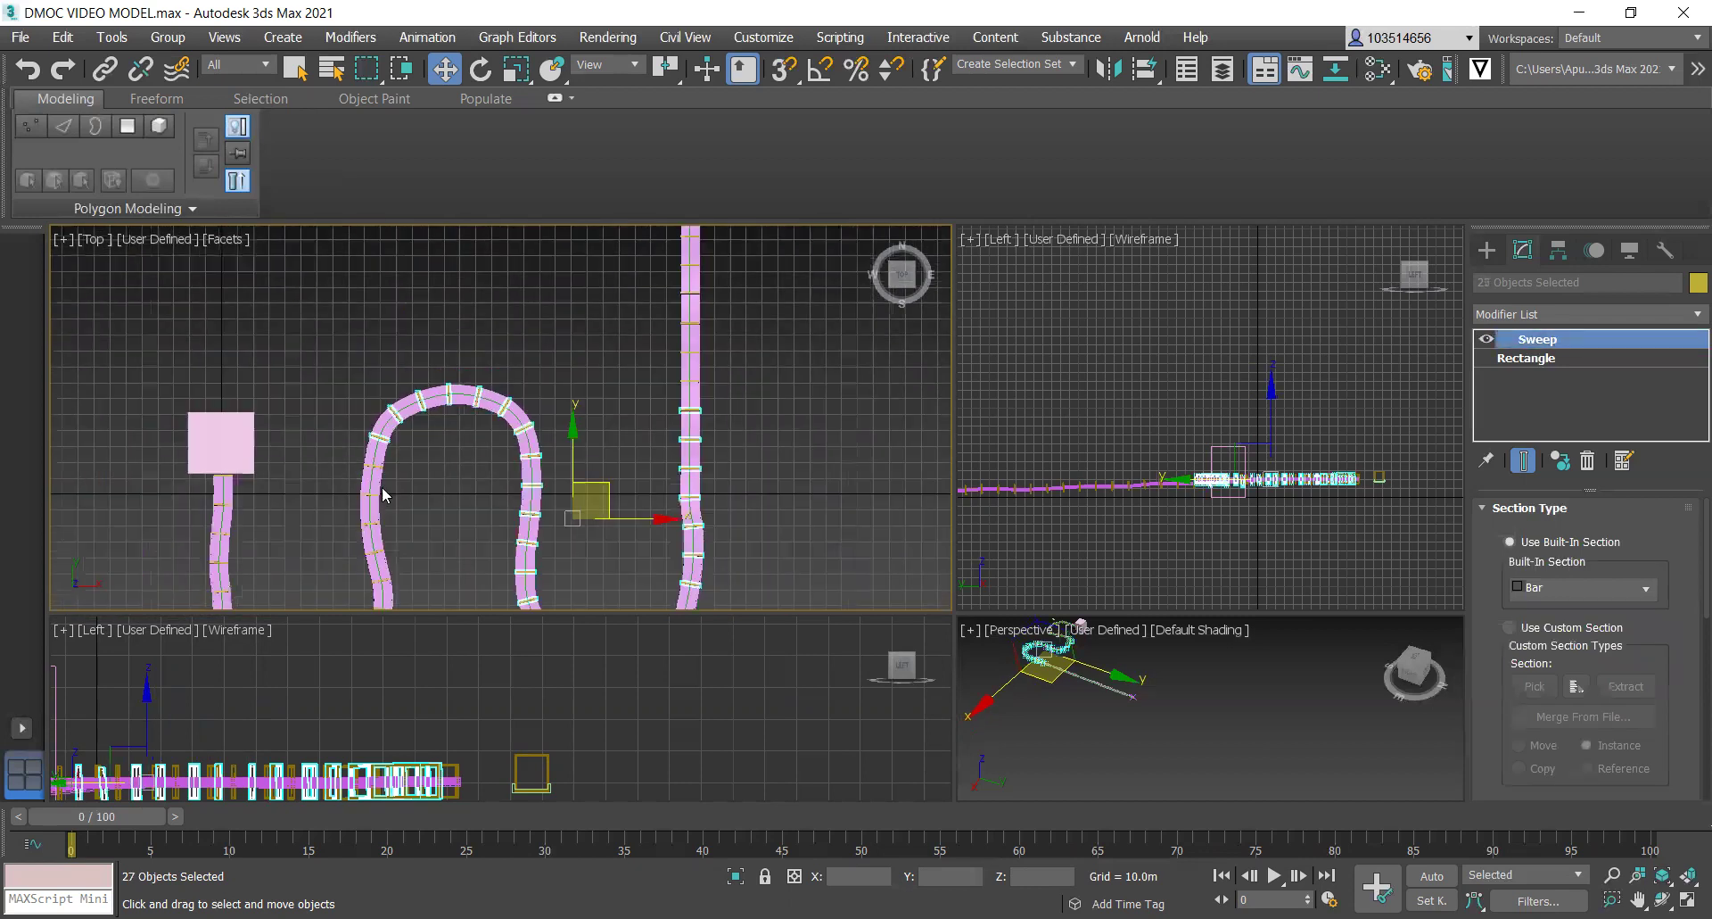
scroll(385, 496, up, 5)
ctrl+click(353, 506)
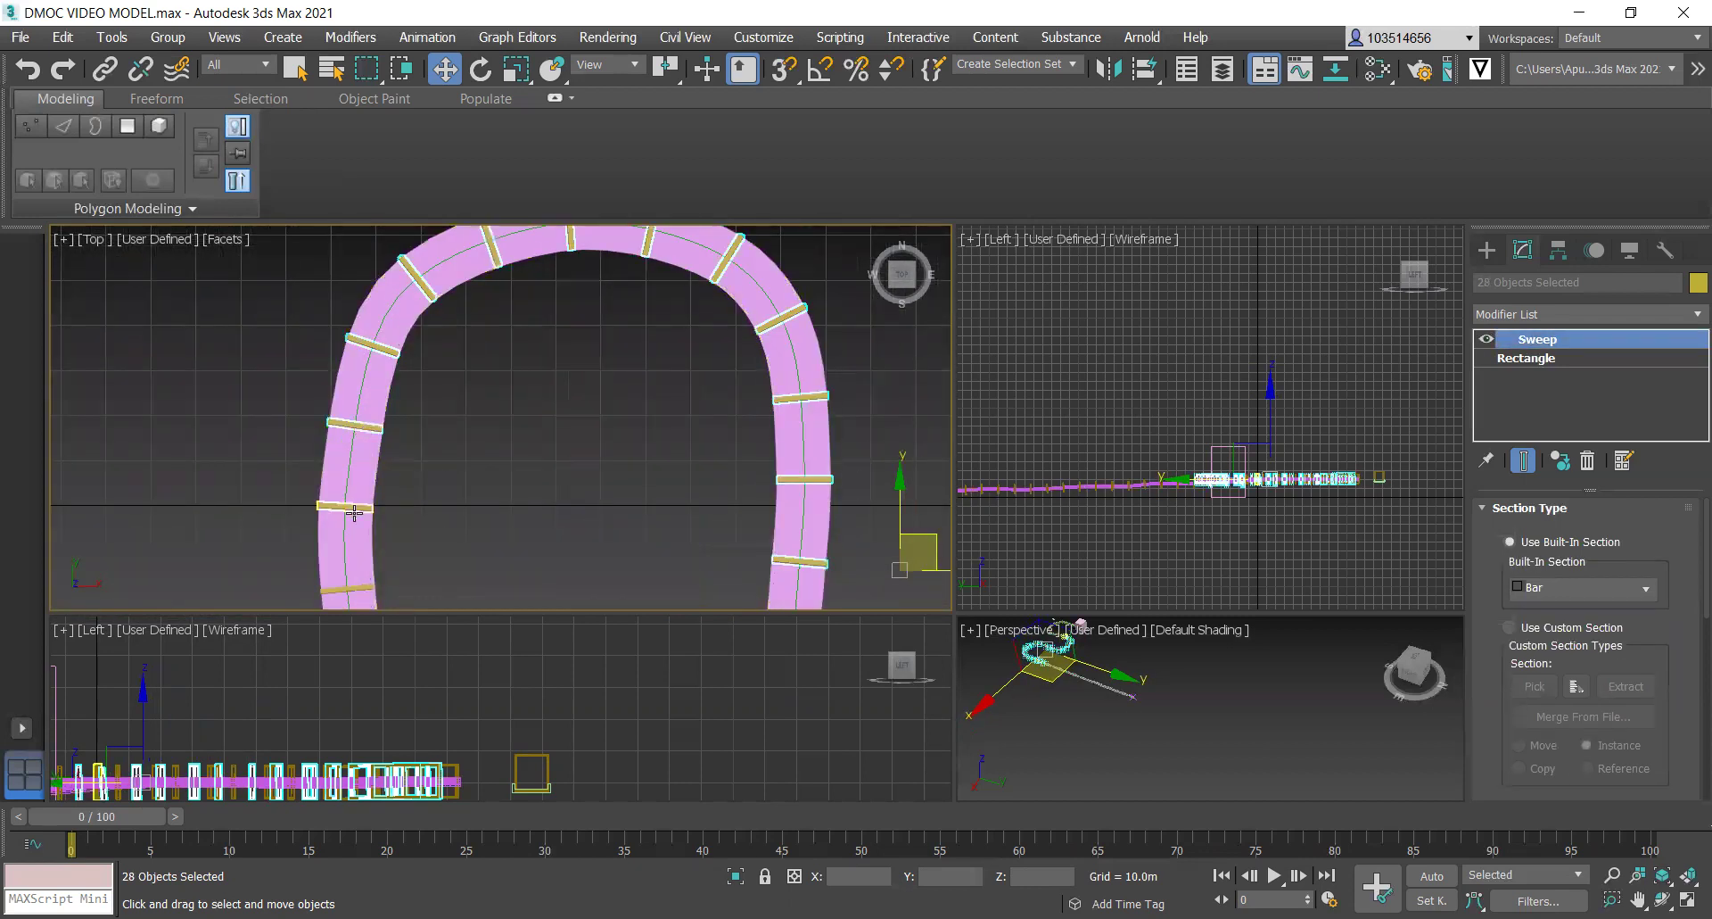
ctrl+click(354, 511)
ctrl+click(363, 586)
scroll(429, 466, down, 5)
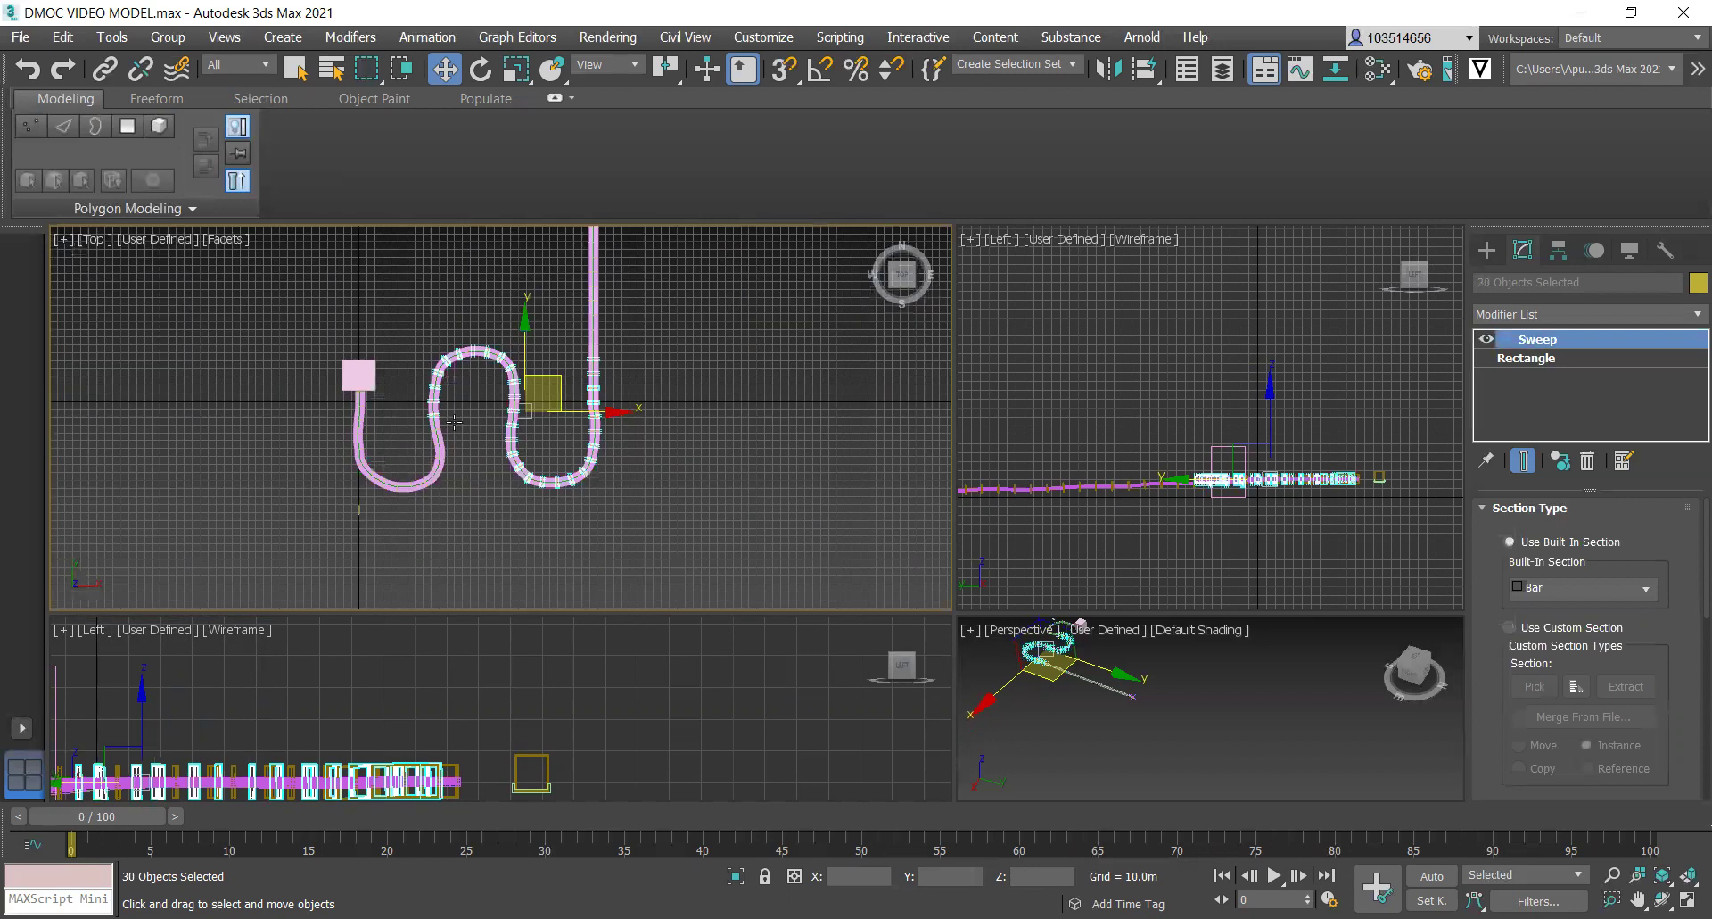
scroll(454, 422, up, 6)
ctrl+click(486, 489)
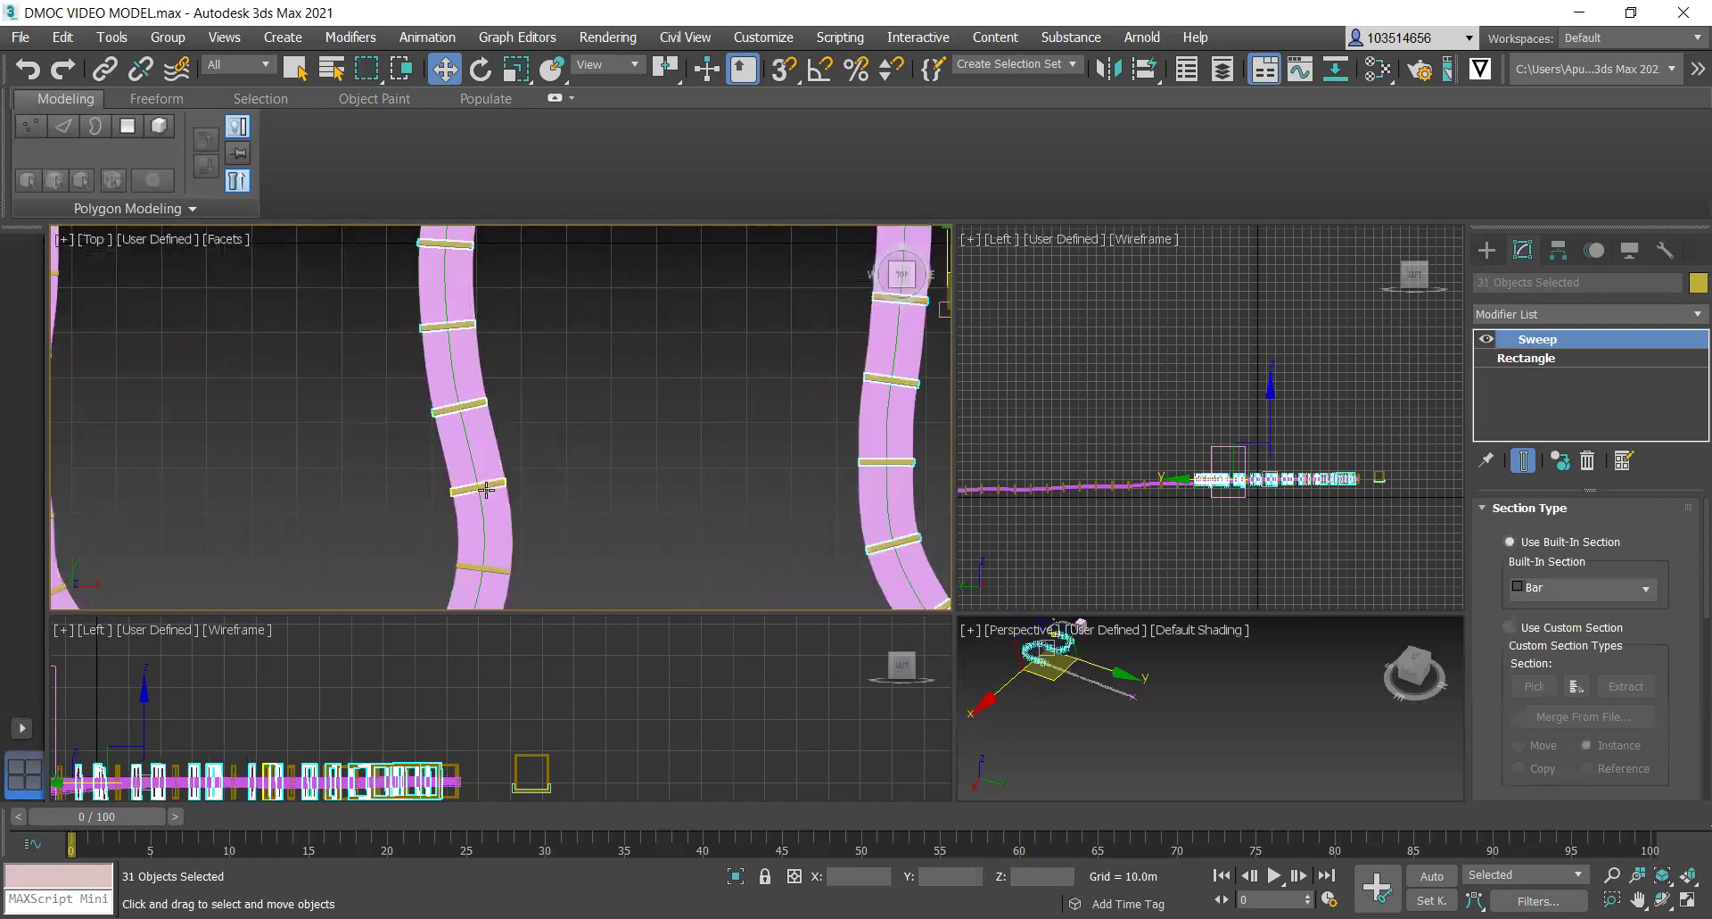
ctrl+click(487, 564)
ctrl+click(512, 482)
Extend the selection by seven frames around the second U-shaped bend, nearest the box.
scroll(502, 508, down, 5)
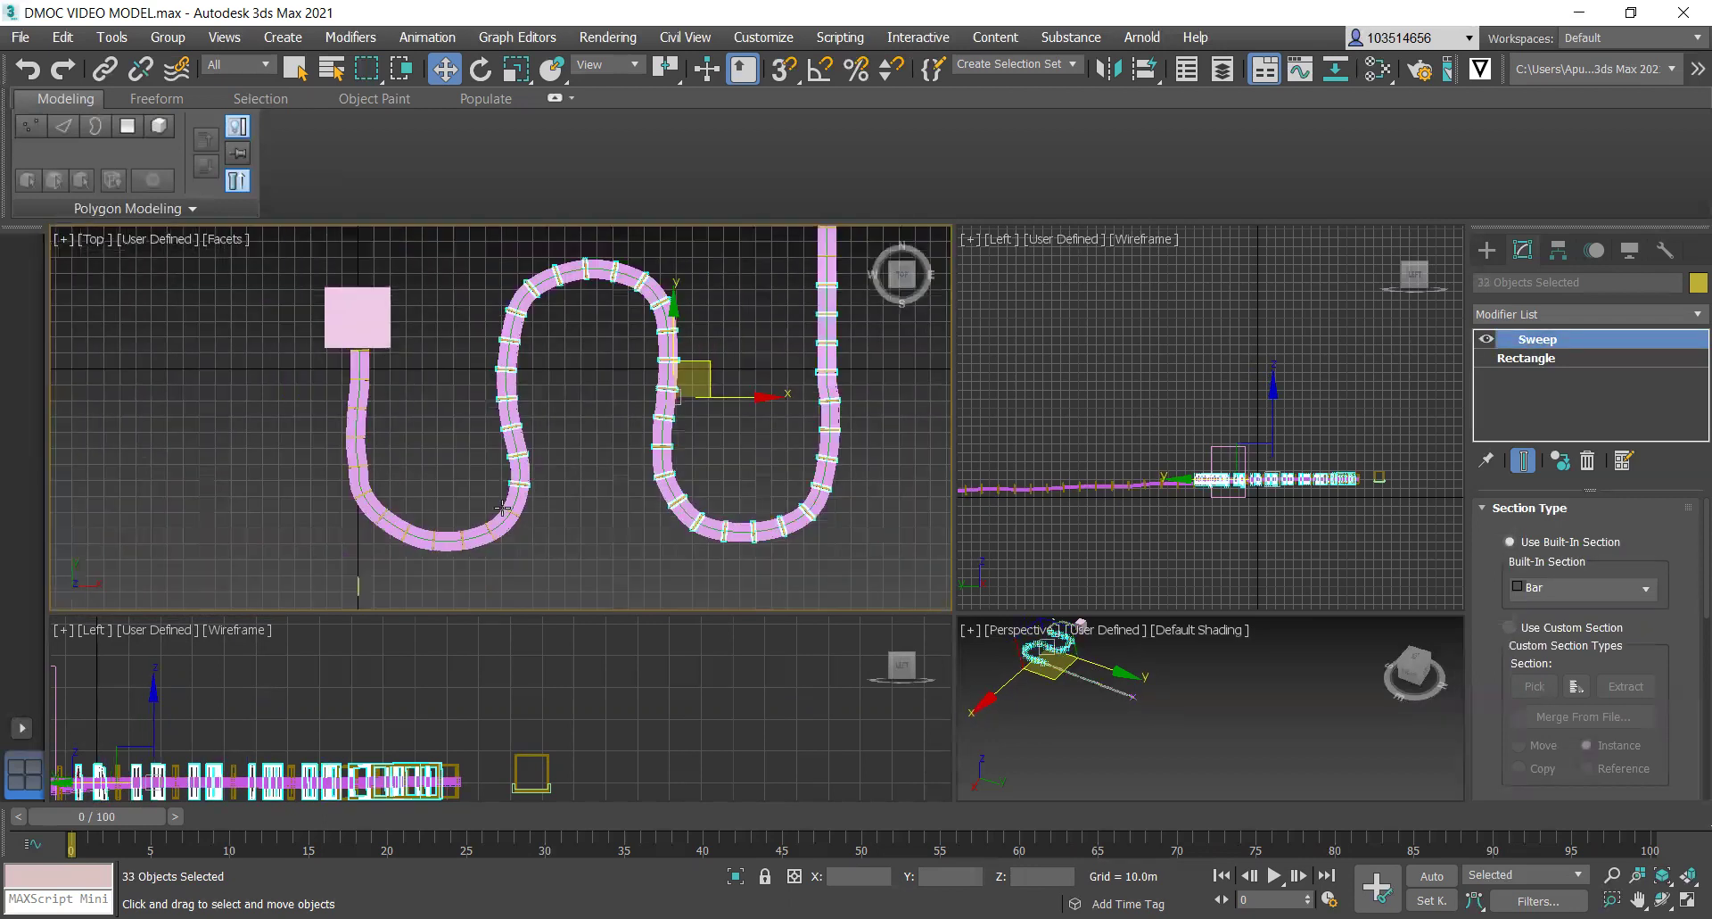
scroll(502, 509, up, 5)
ctrl+click(512, 504)
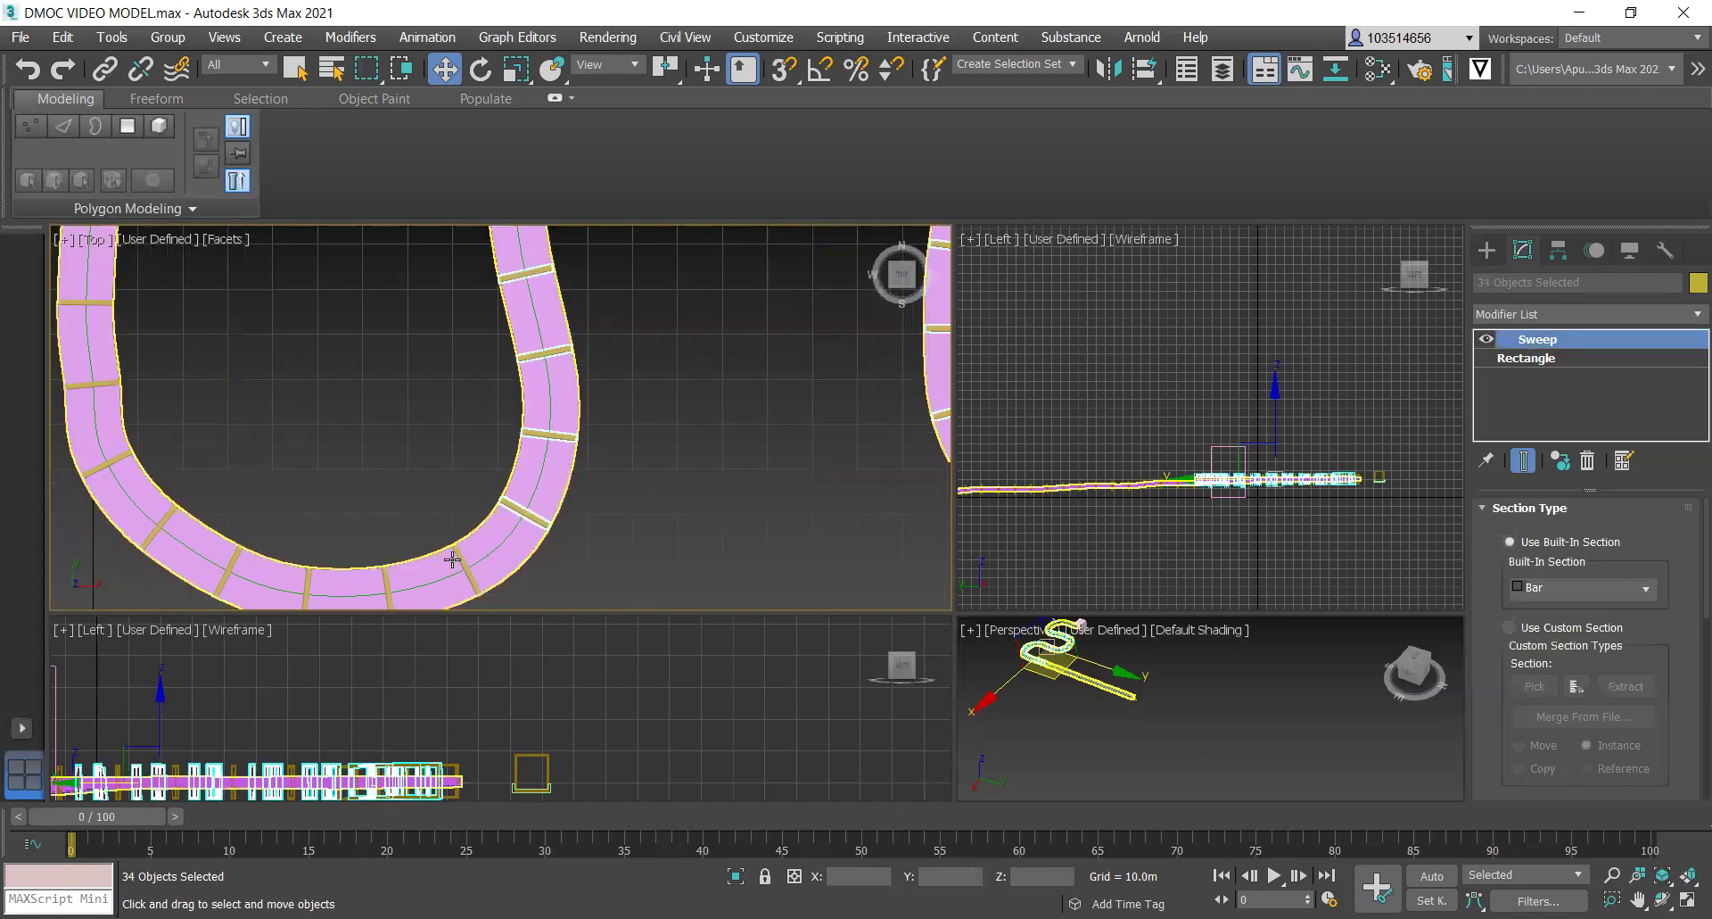
ctrl+click(387, 573)
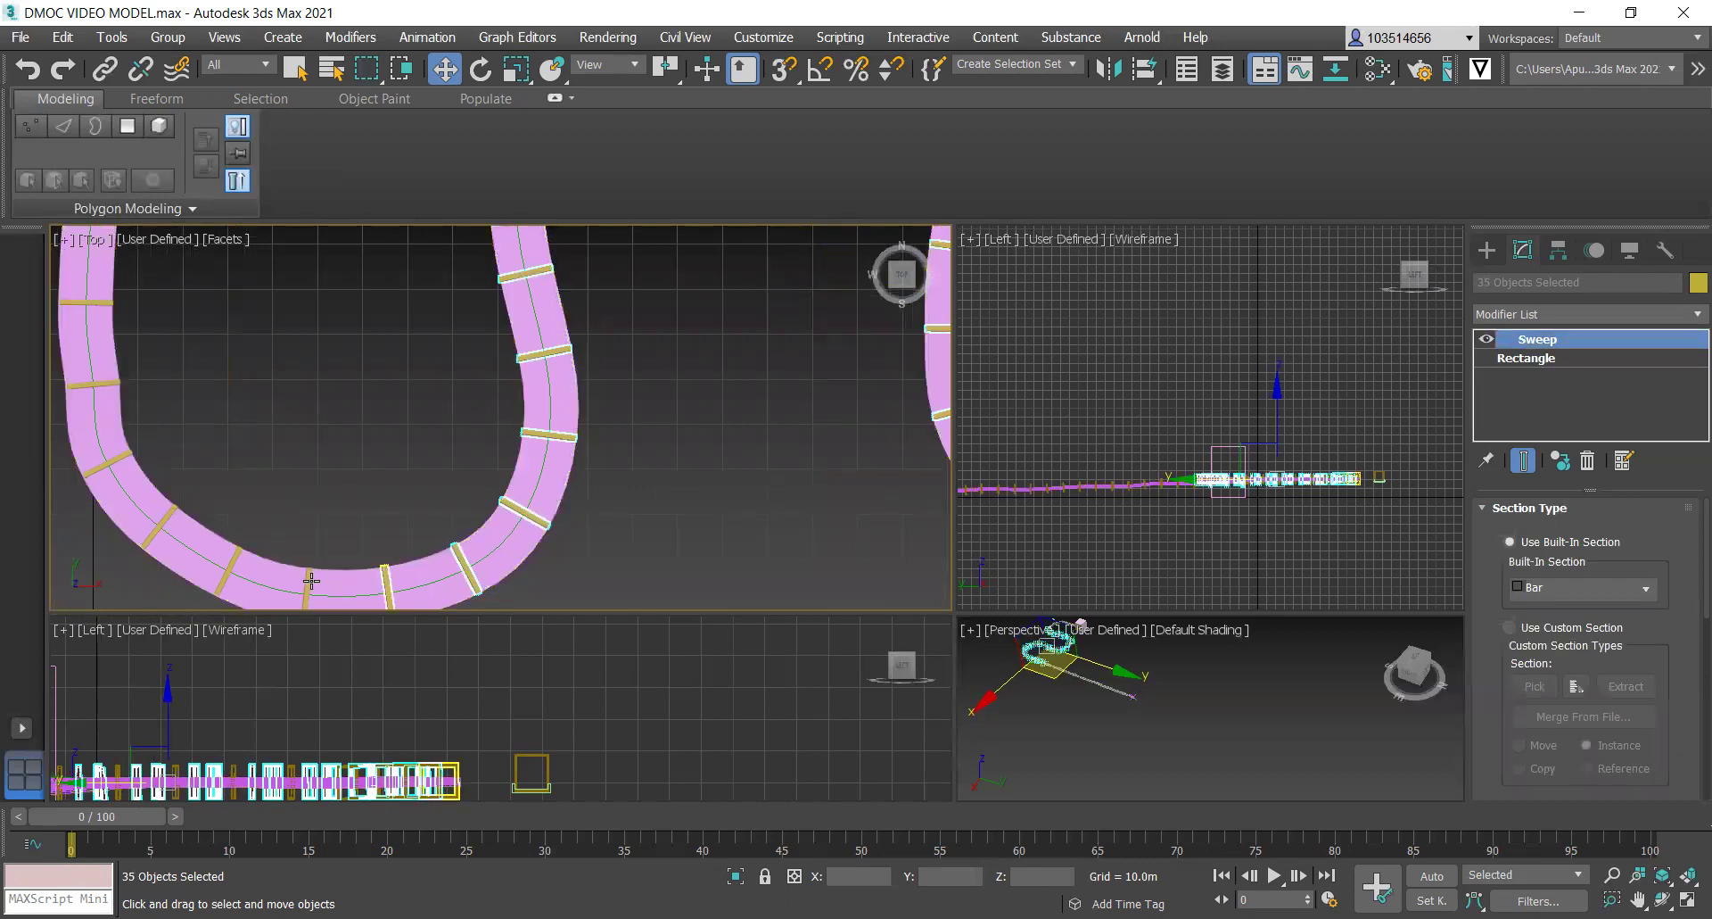
ctrl+click(311, 581)
ctrl+click(236, 553)
ctrl+click(162, 514)
ctrl+click(119, 458)
ctrl+click(134, 482)
Add the remaining nine frames, from the second U-shaped bend up the last leg to the box, to the selection.
scroll(424, 462, down, 5)
scroll(384, 461, up, 5)
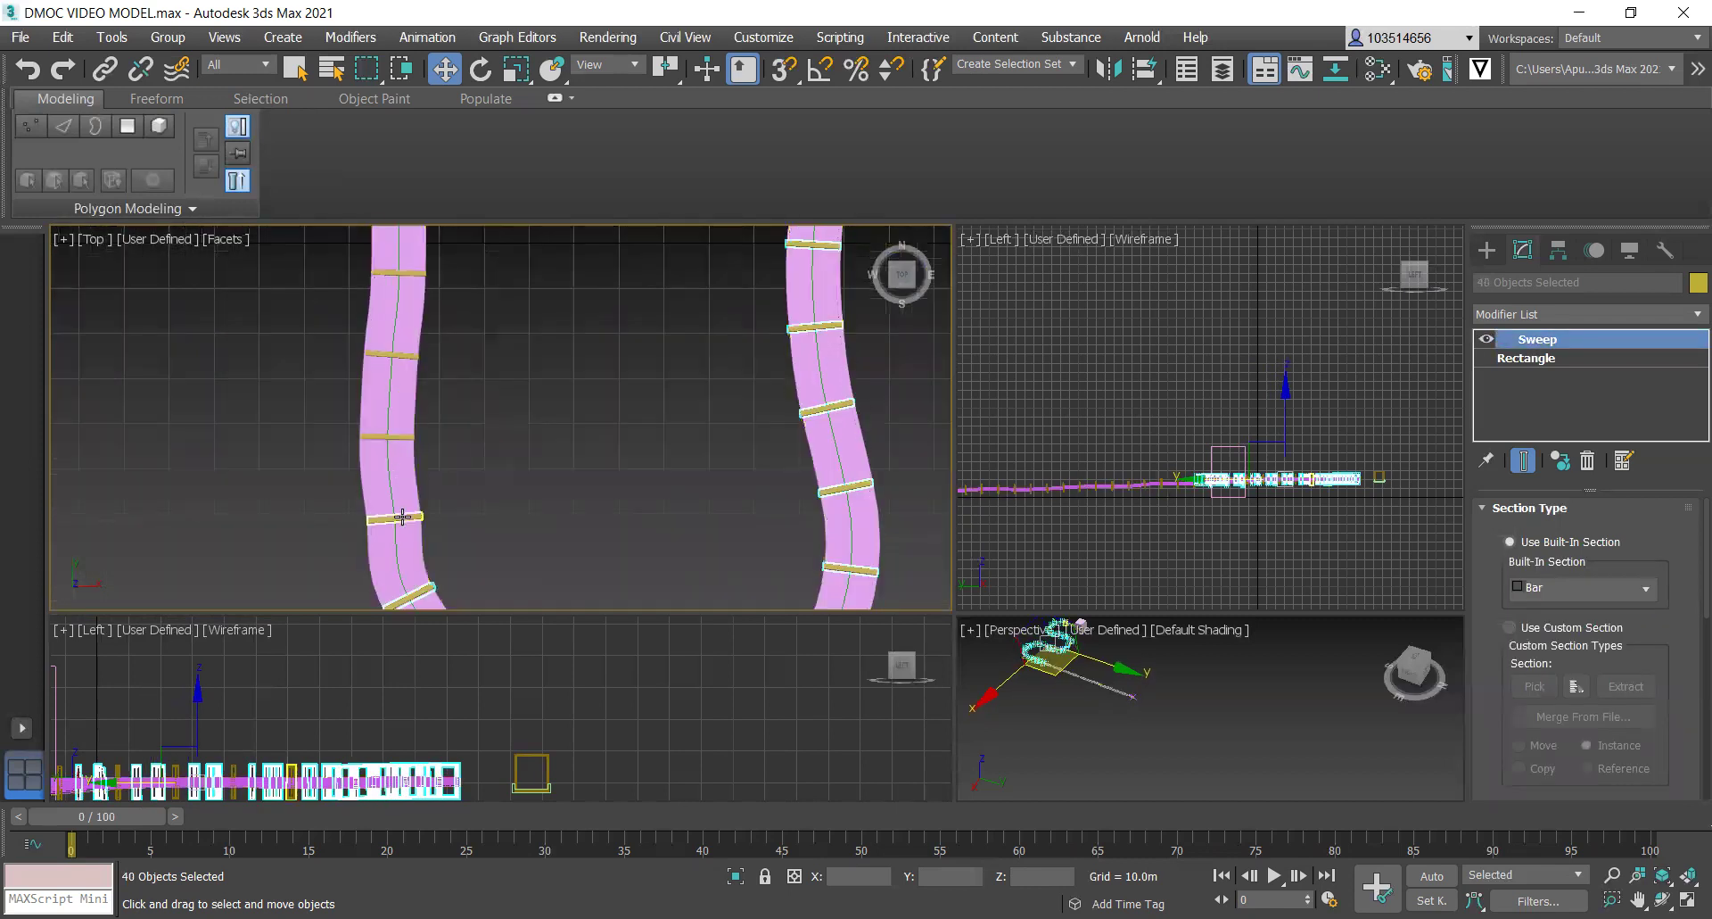
ctrl+click(389, 437)
ctrl+click(399, 356)
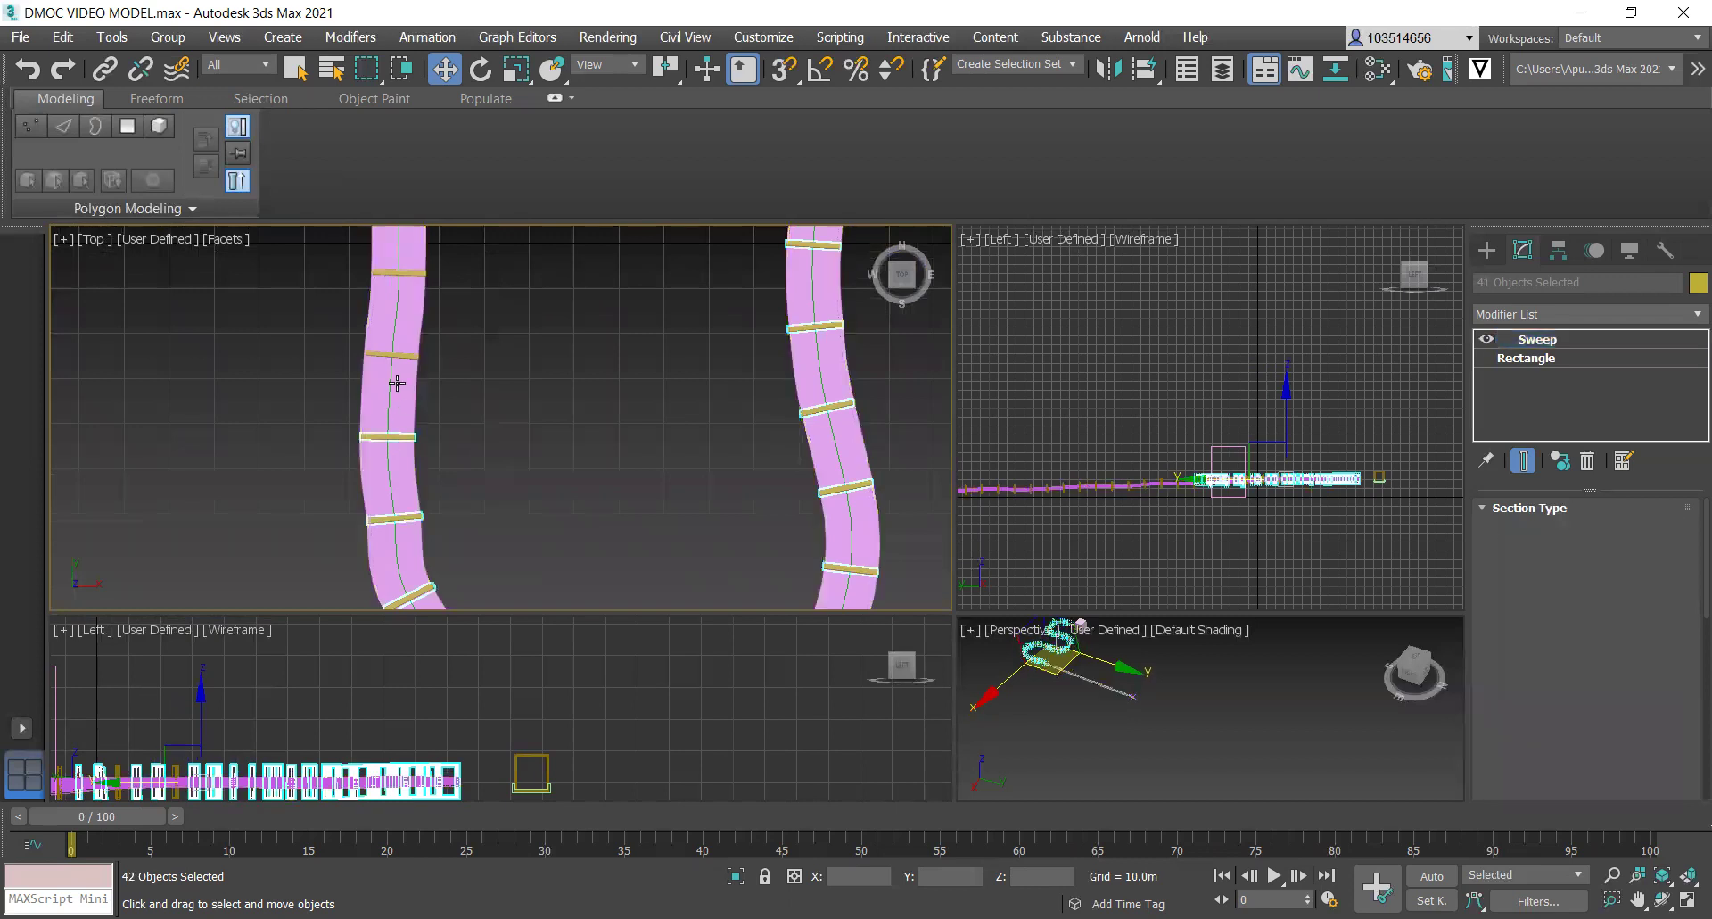
scroll(490, 463, down, 5)
scroll(463, 444, up, 5)
ctrl+click(463, 442)
ctrl+click(463, 442)
scroll(517, 424, down, 6)
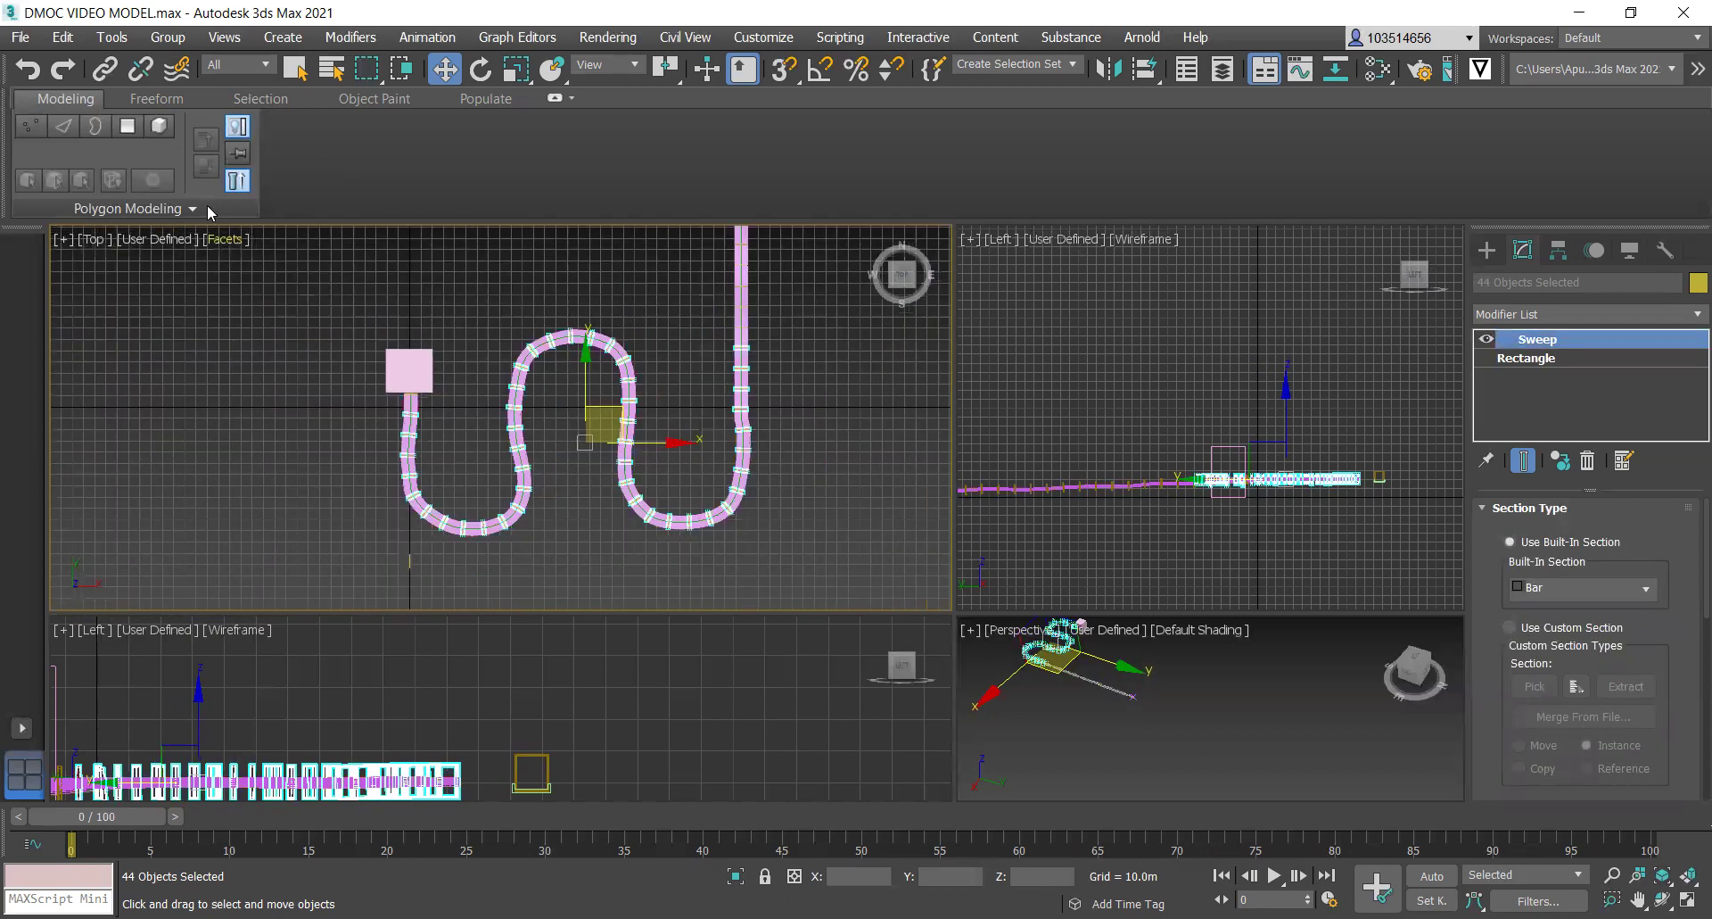
Group the selected frames of the winding section, keeping the suggested group name.
click(167, 36)
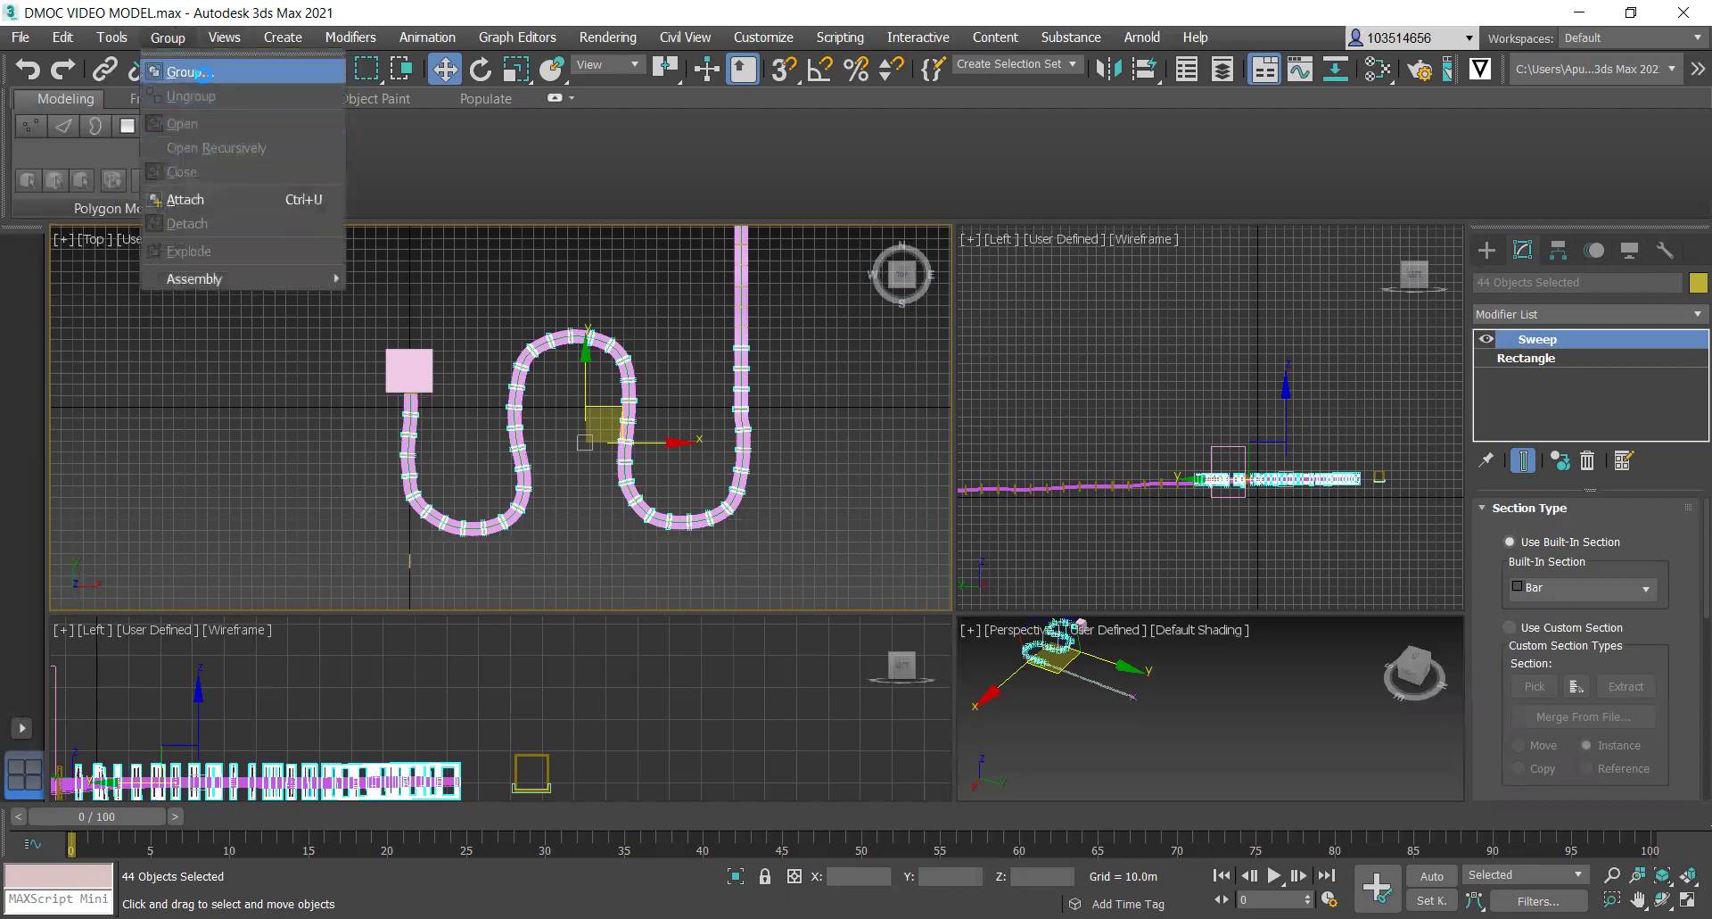
click(192, 69)
click(881, 508)
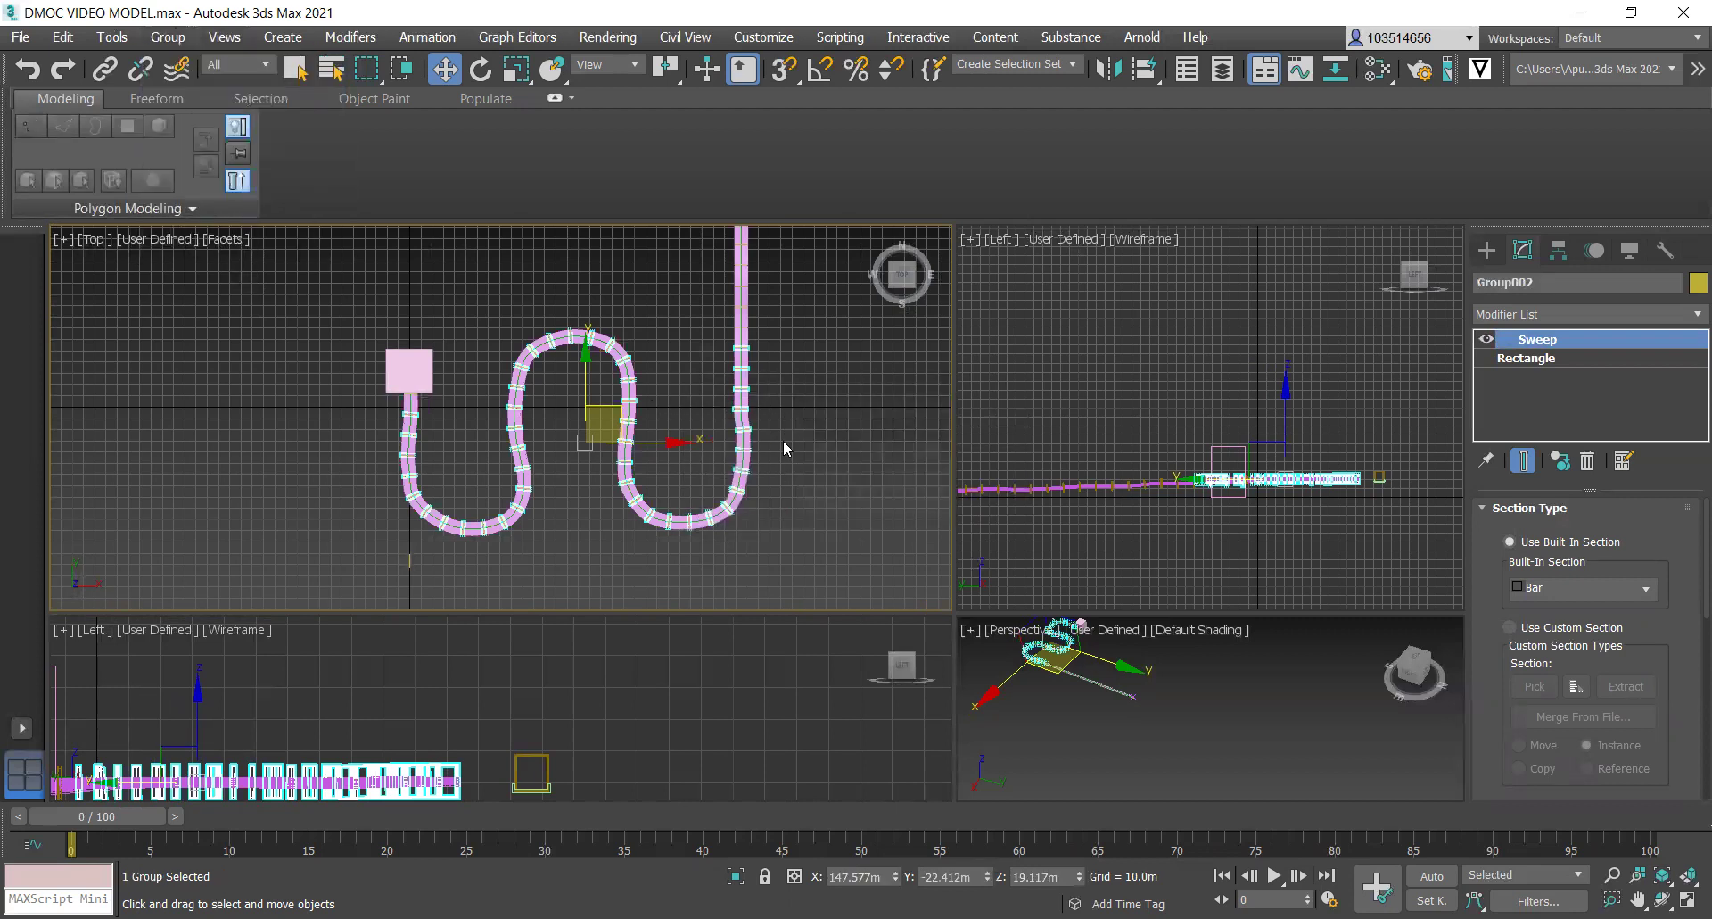
Select the straight leg's frame group together with the winding section's group and combine both into one group.
click(754, 367)
click(742, 347)
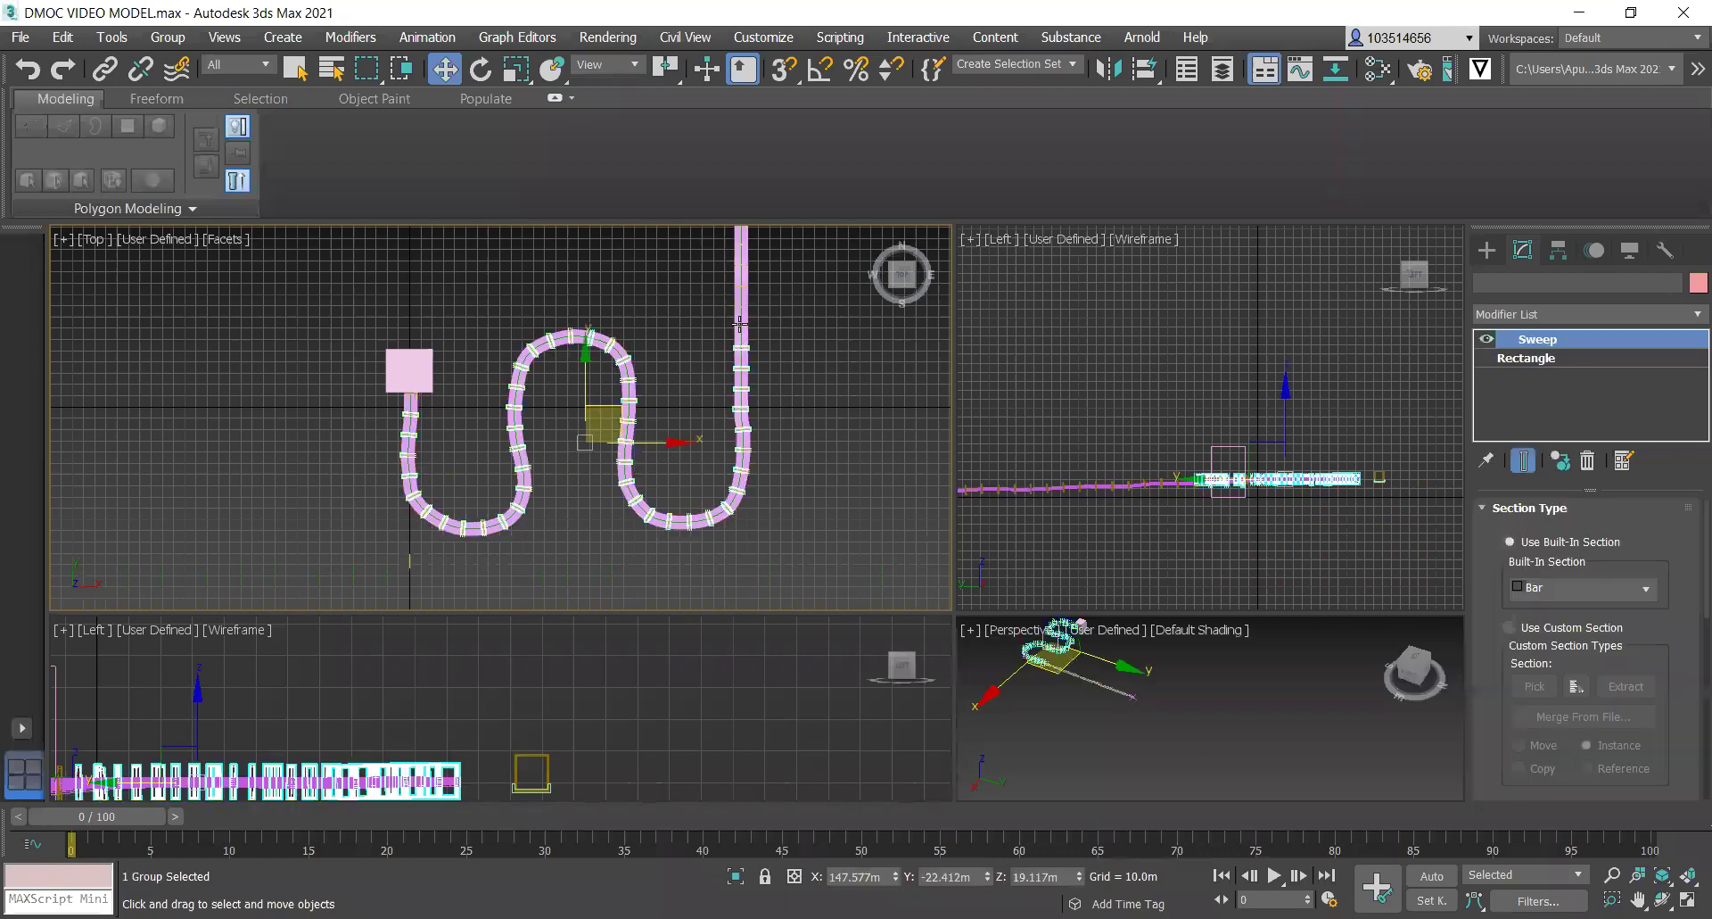
ctrl+click(742, 330)
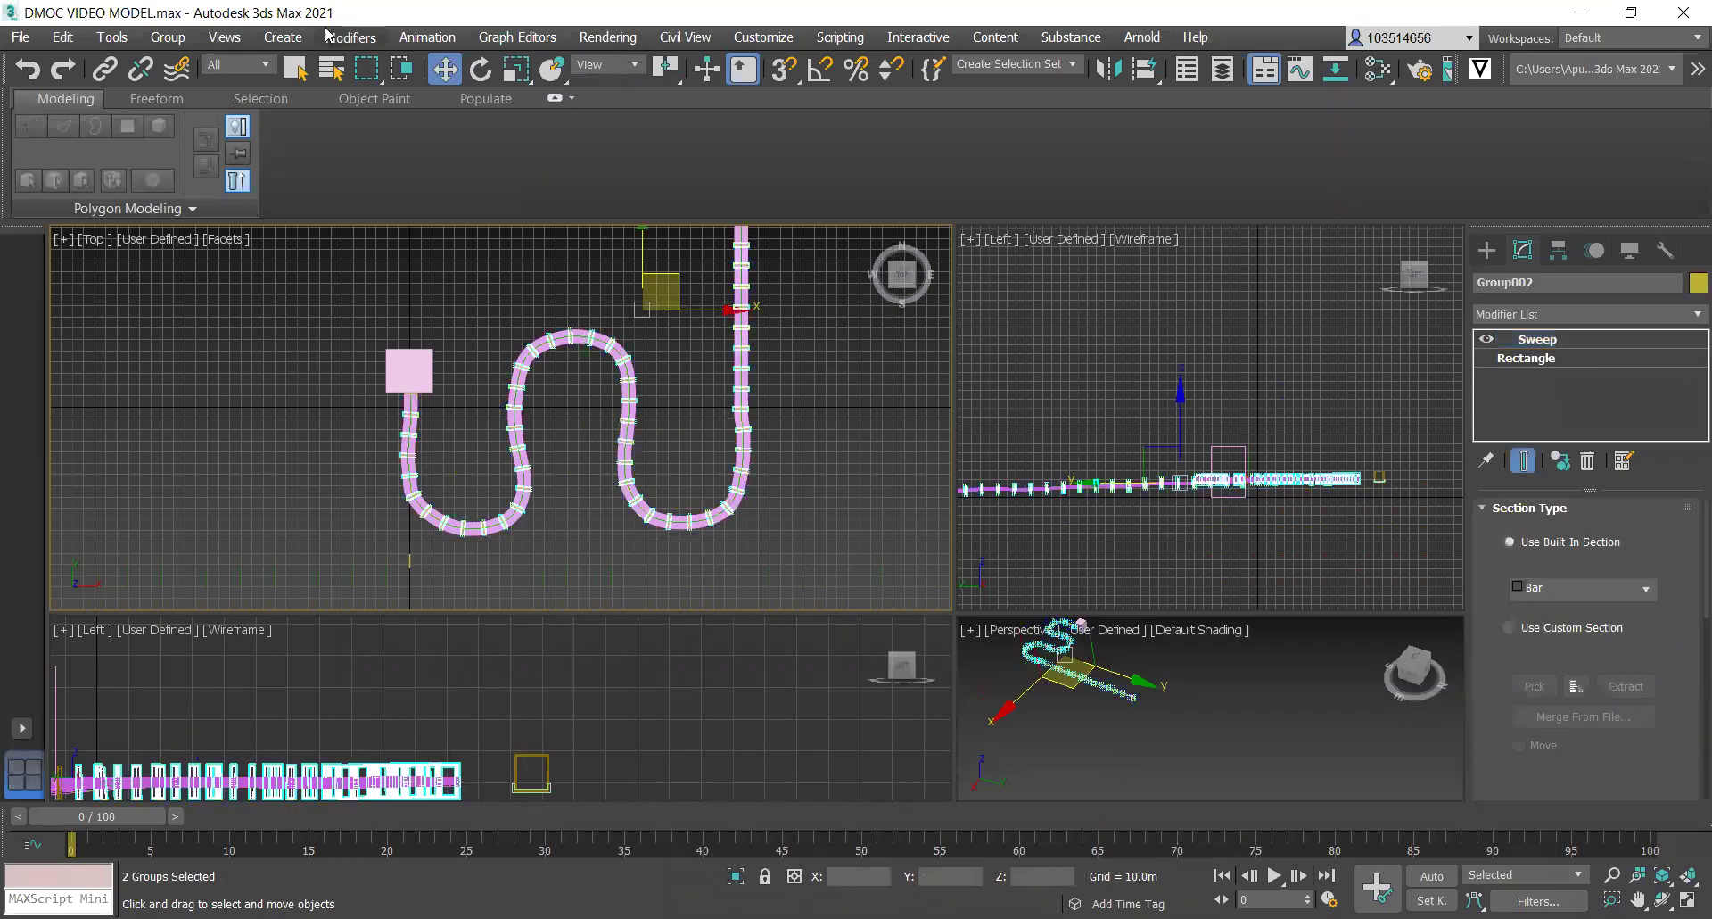
click(168, 37)
click(223, 72)
key(Return)
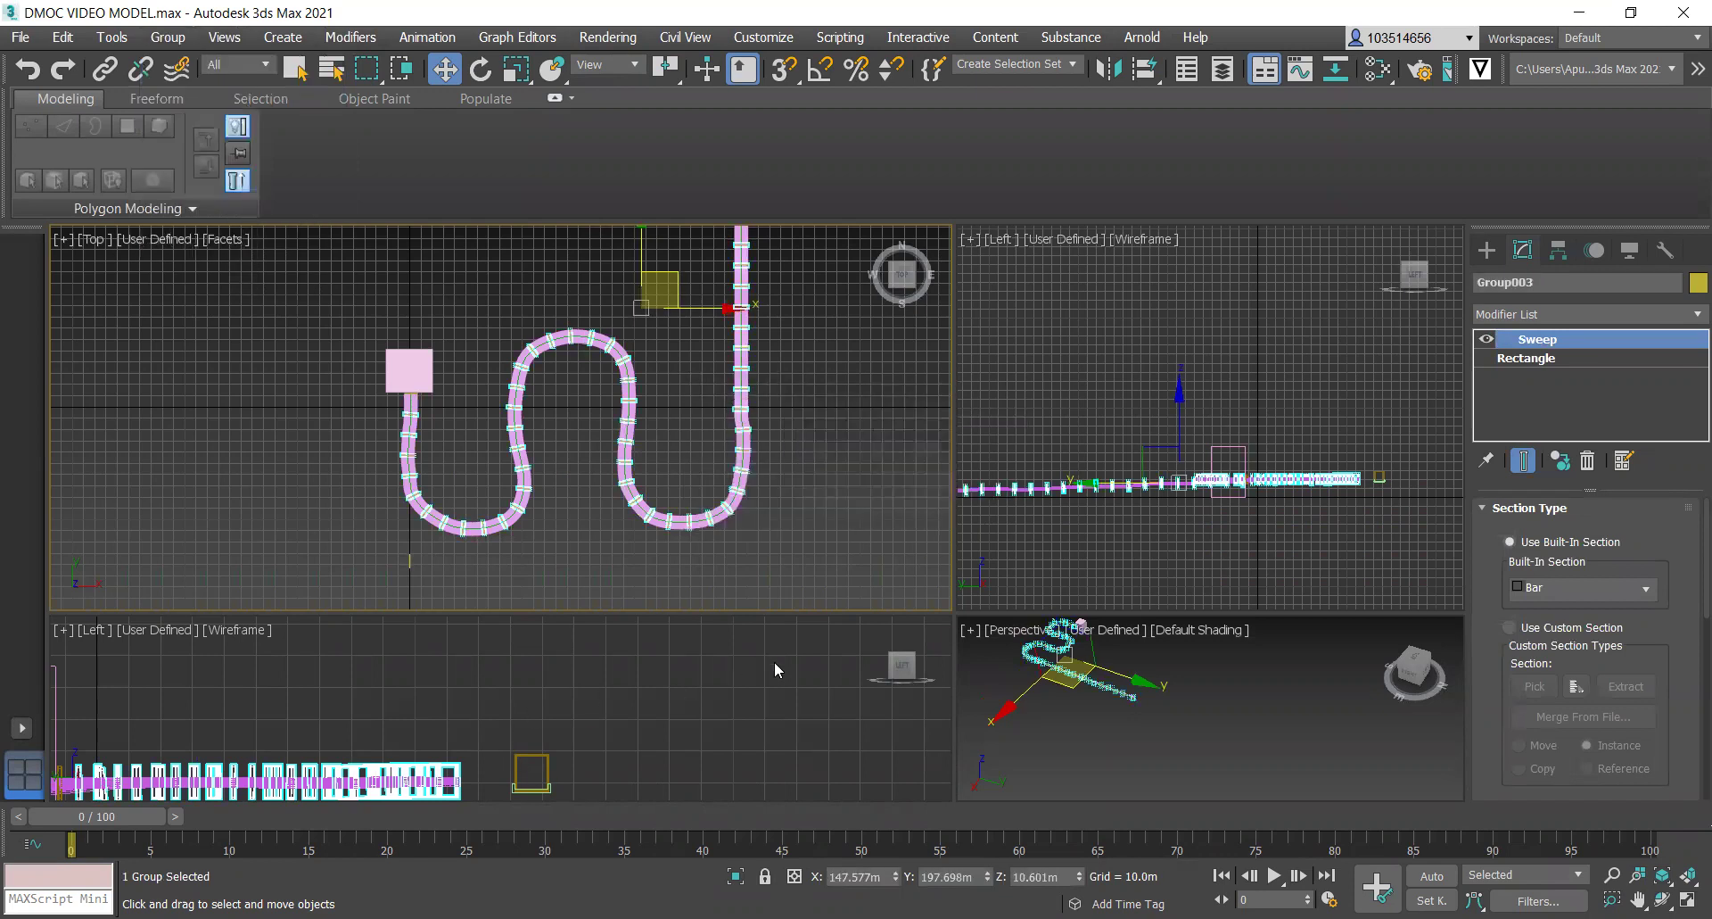
Raise the combined frame group vertically by about 4.2 m so the frames stand up from the channel.
scroll(774, 670, up, 5)
scroll(356, 712, down, 5)
scroll(705, 689, up, 6)
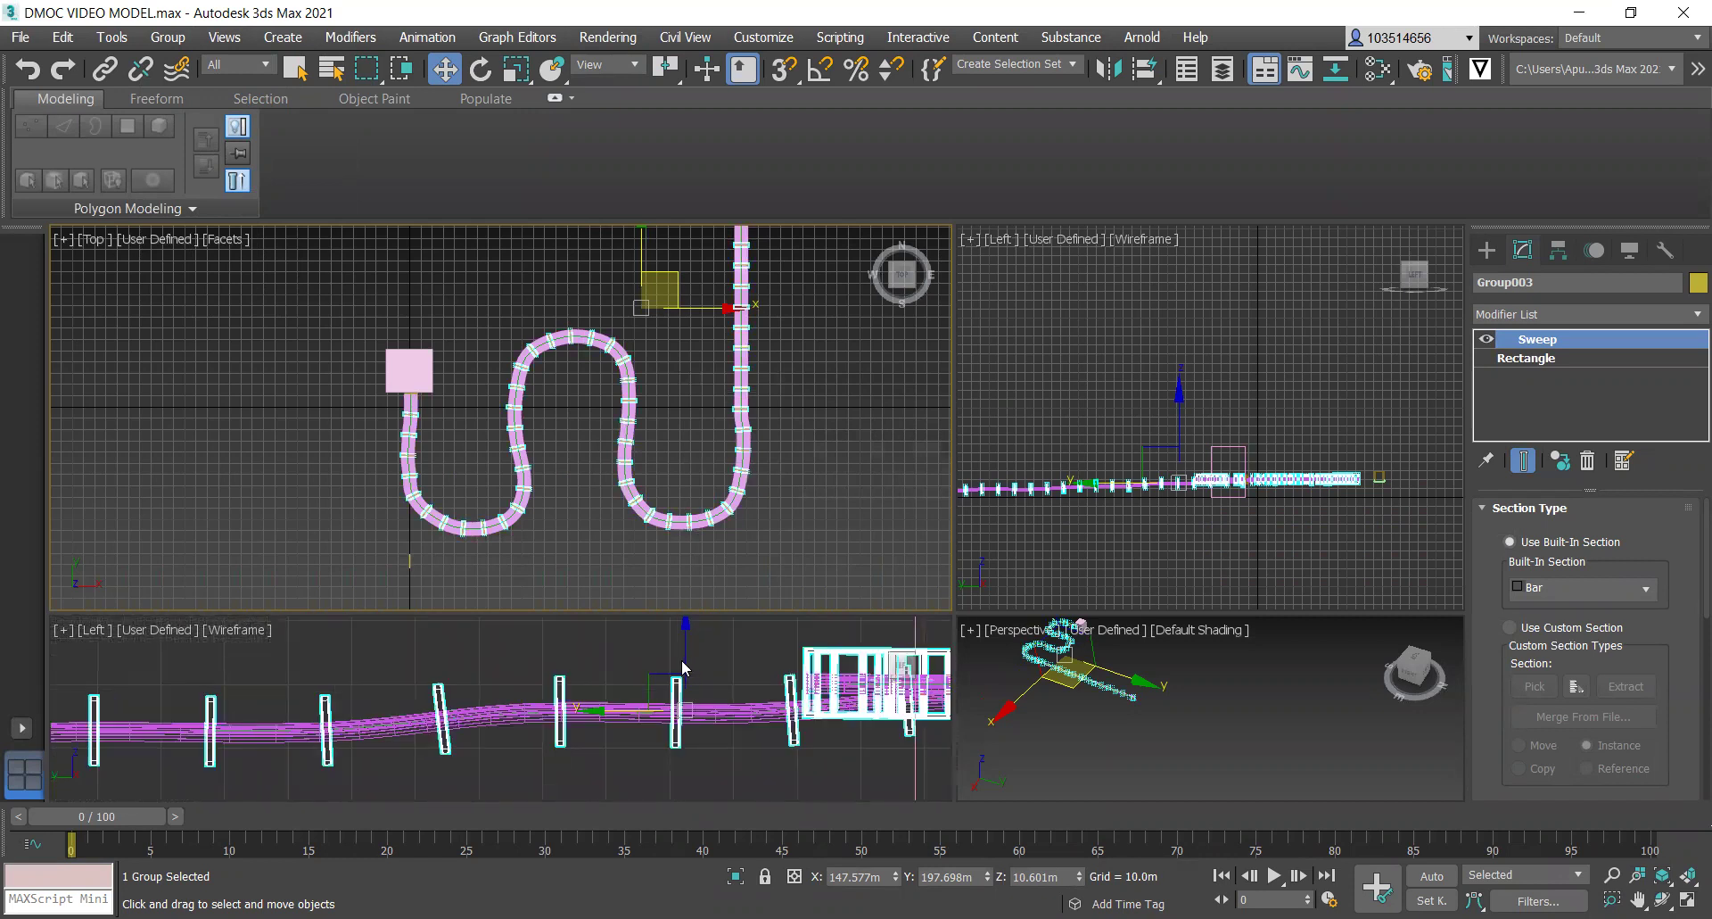
click(686, 668)
drag(688, 674, 681, 651)
drag(680, 649, 680, 647)
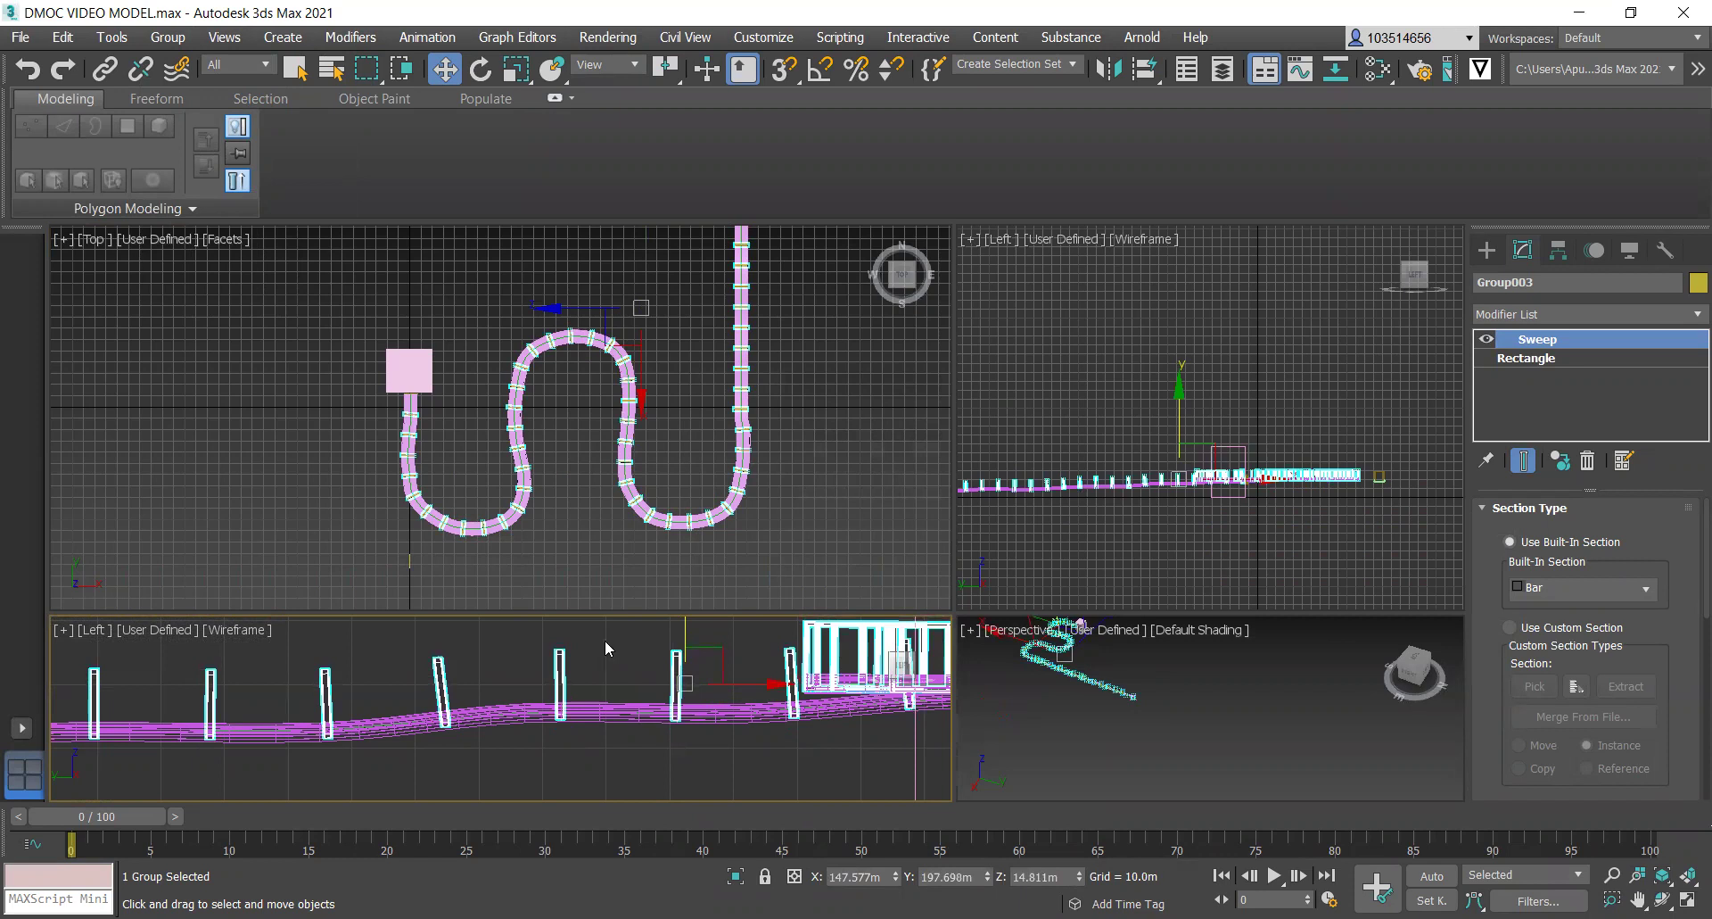
Deselect the group and inspect the frames from above at the far end of the channel's straight leg.
scroll(556, 400, down, 5)
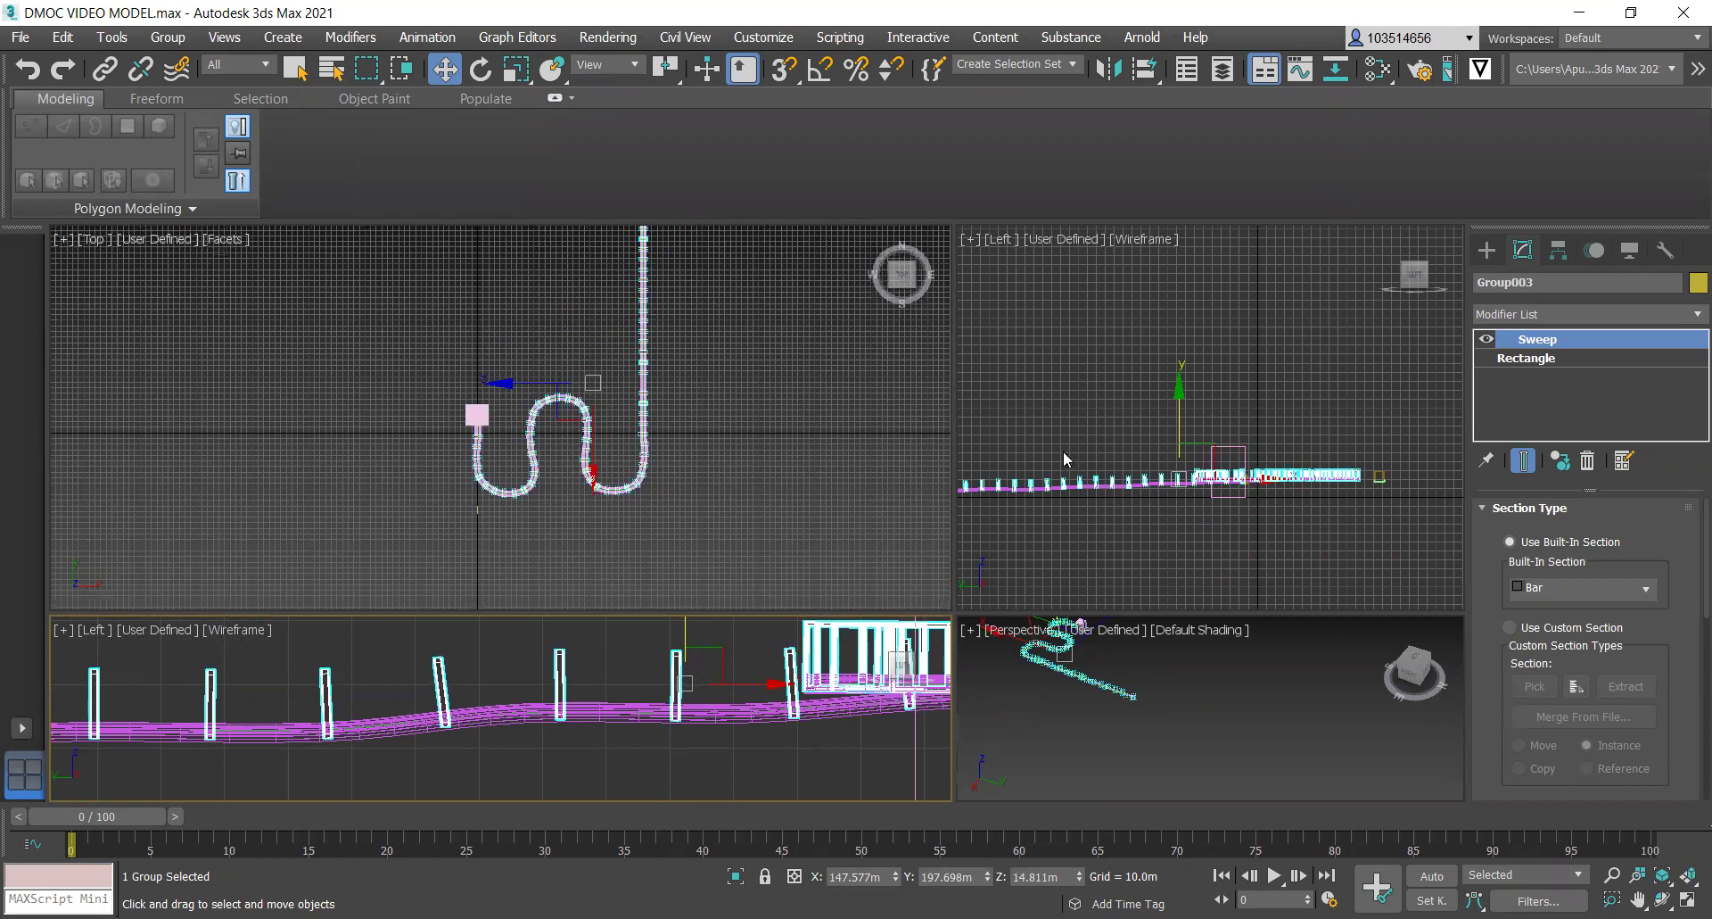
scroll(1063, 452, down, 2)
scroll(640, 373, up, 8)
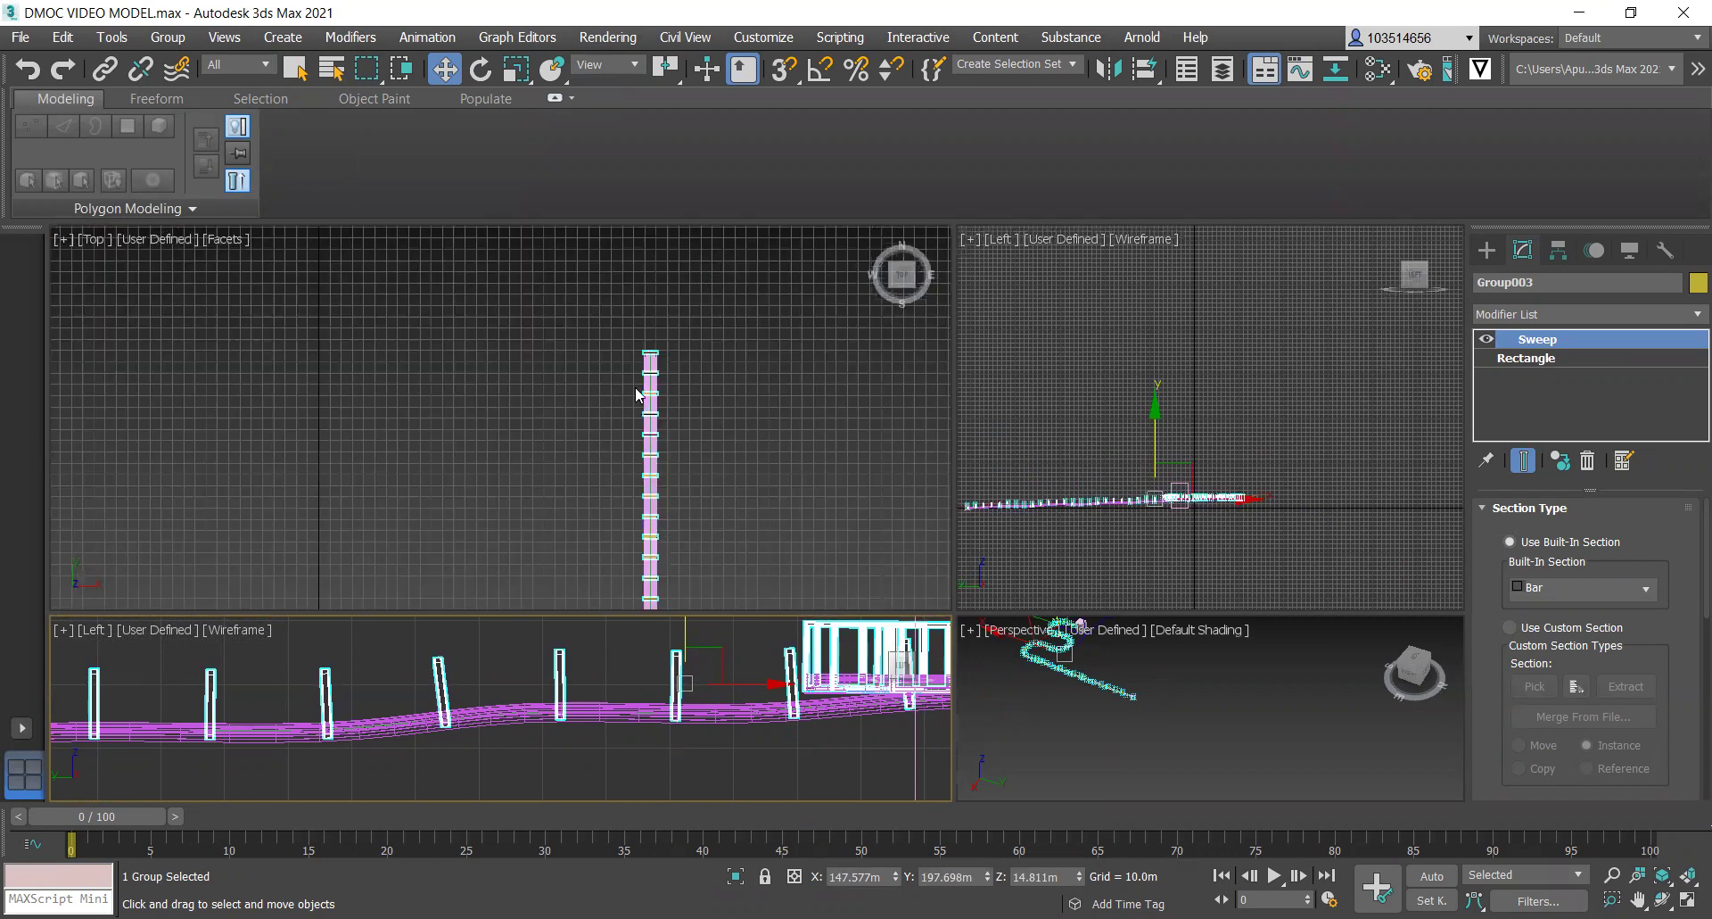
scroll(641, 373, up, 3)
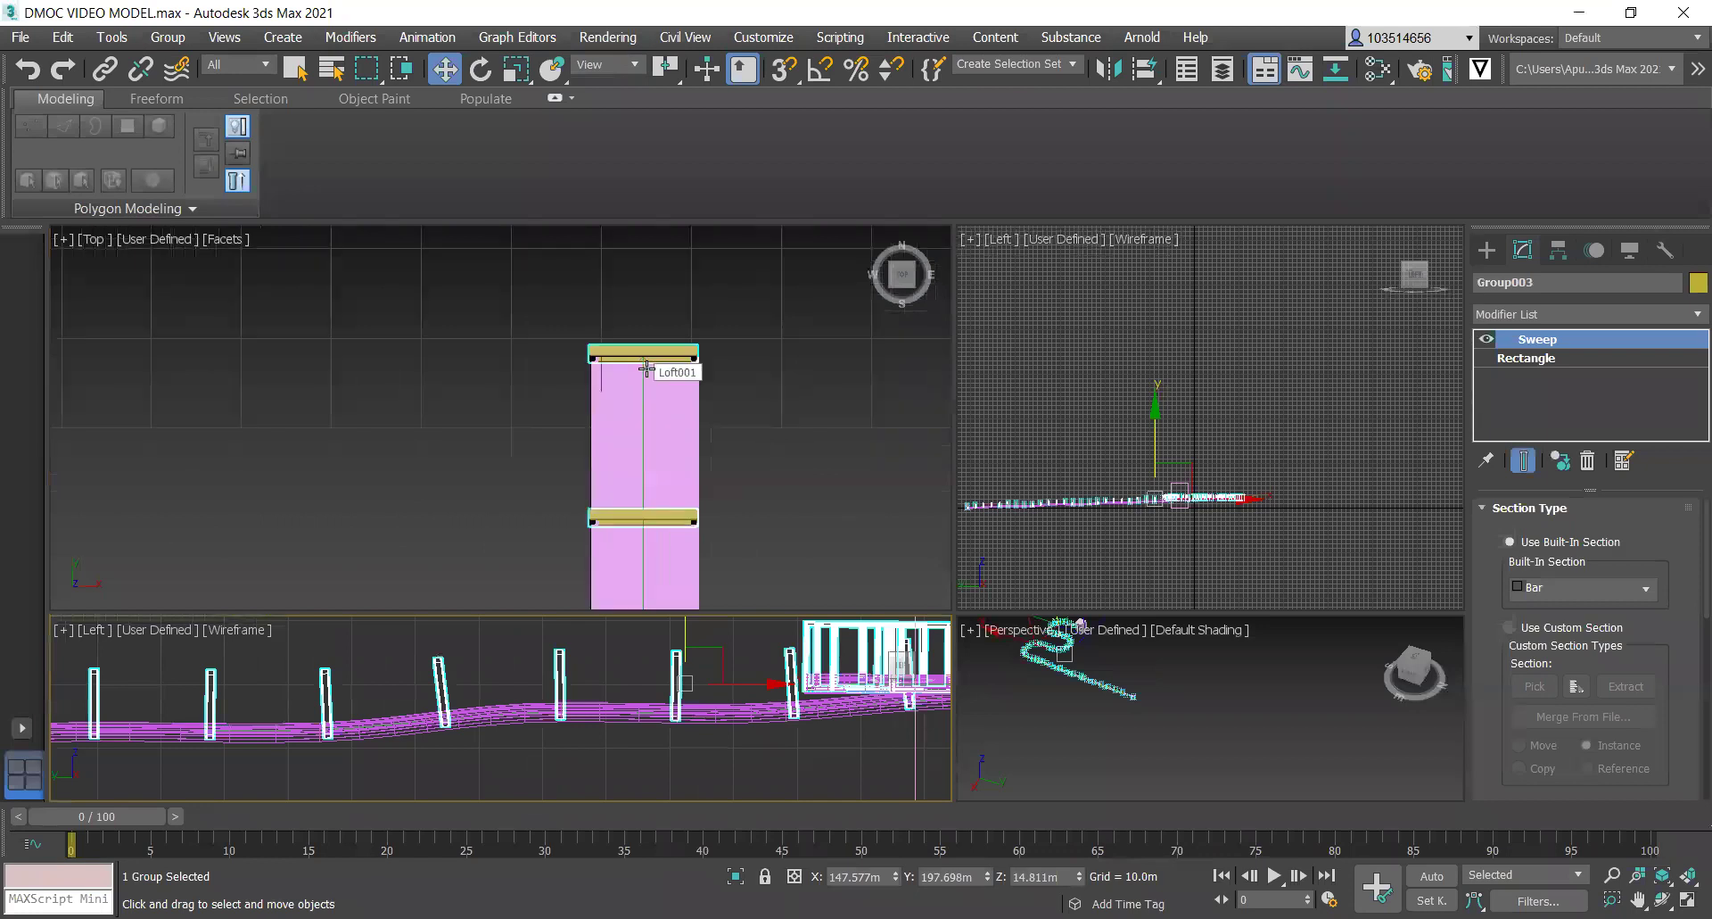
click(791, 420)
scroll(803, 437, down, 4)
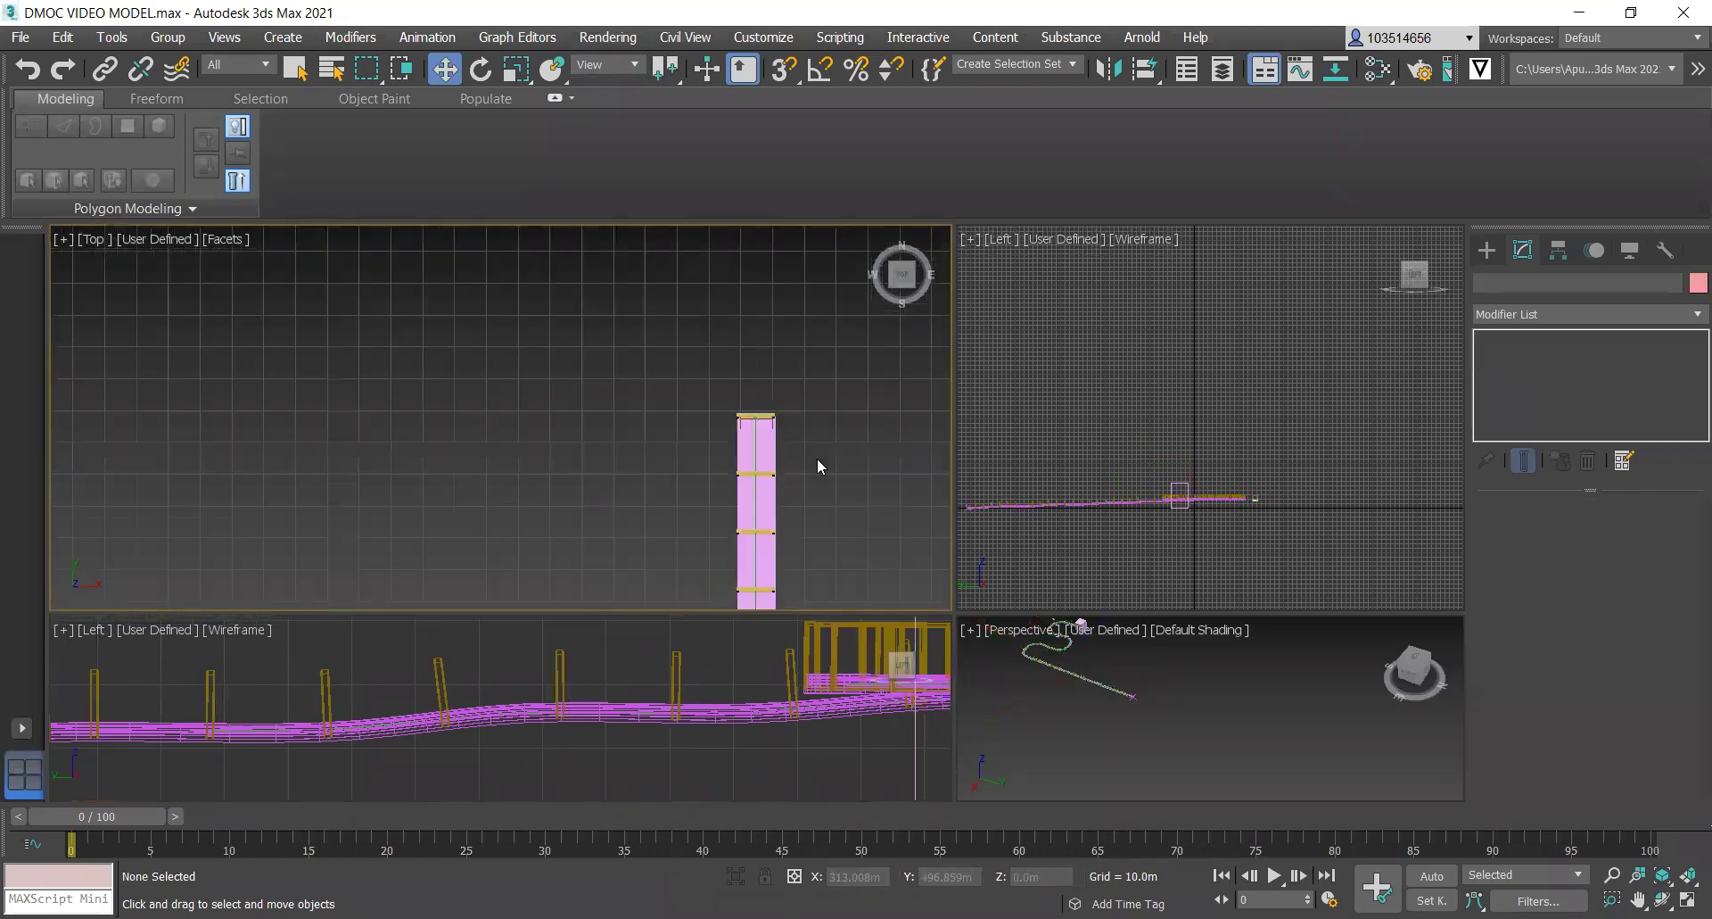
Widen the side and perspective views and examine how the raised frames sit on the channel's straight leg.
middle_drag(1090, 508, 1155, 509)
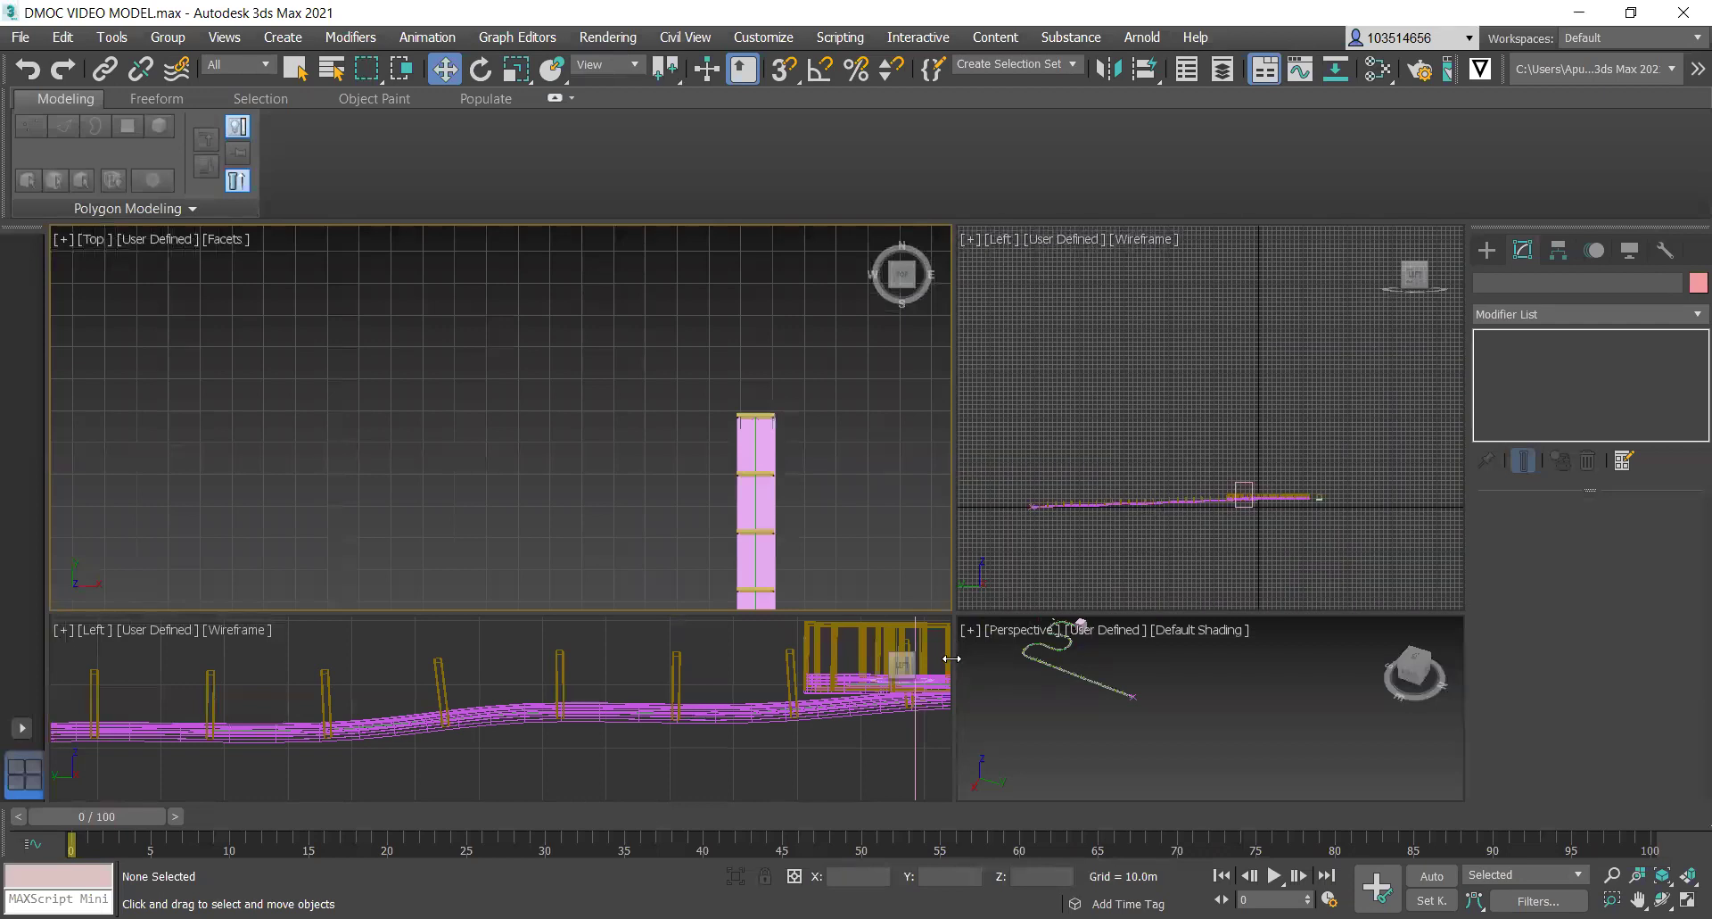
drag(554, 662, 510, 662)
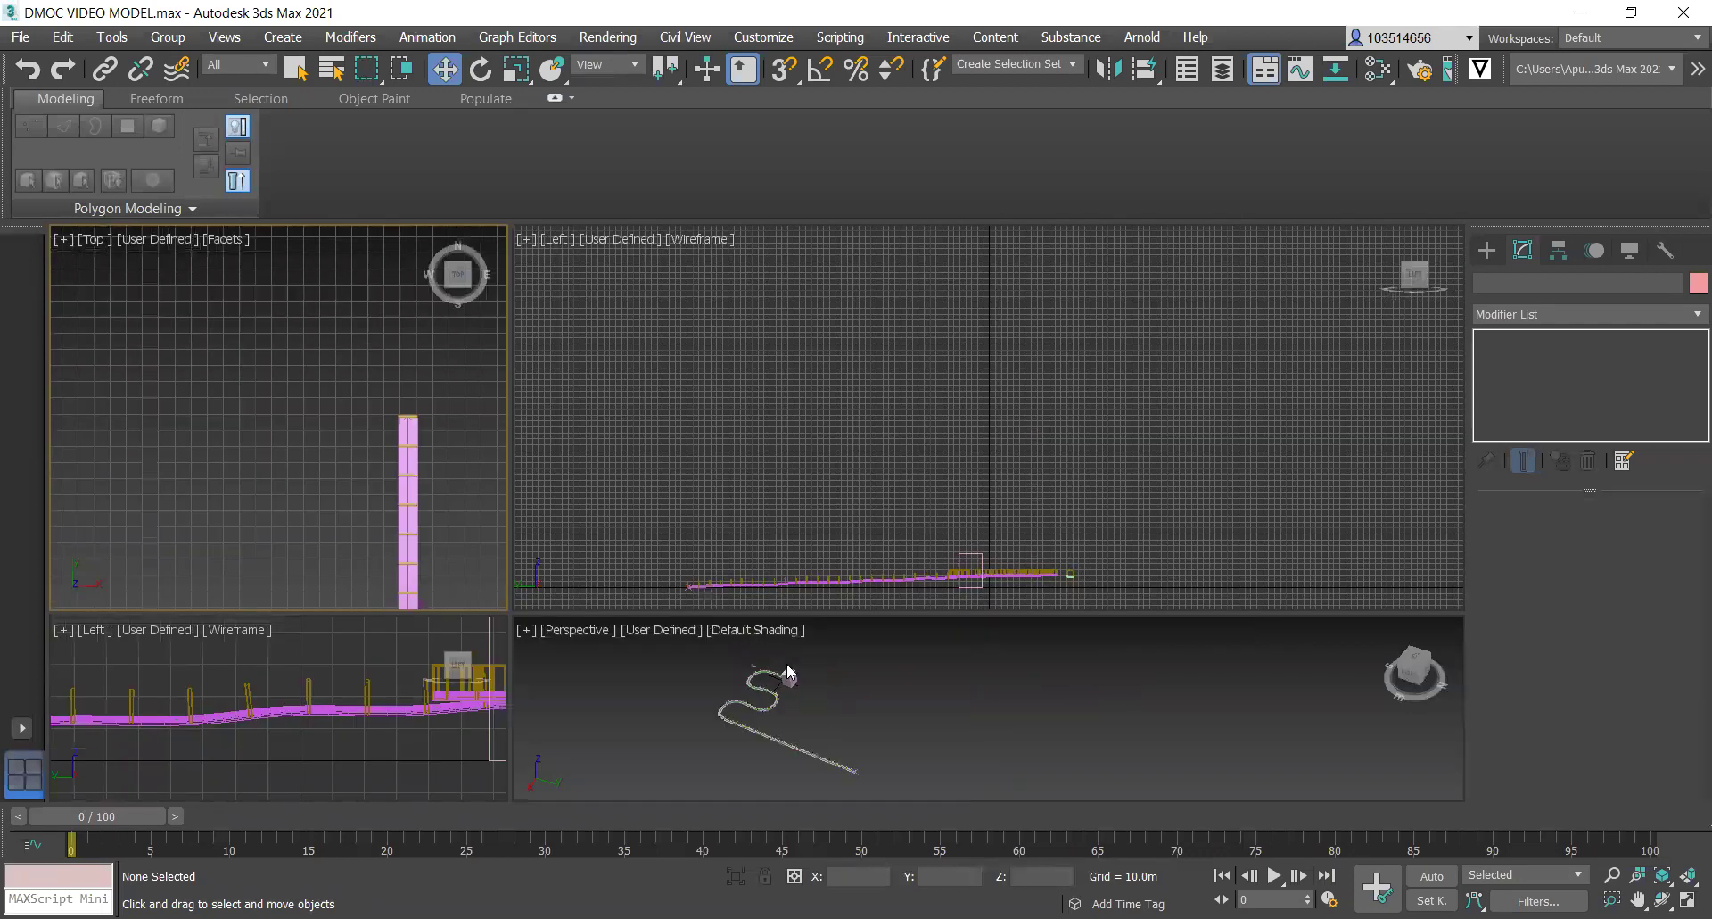
scroll(716, 715, up, 3)
scroll(768, 758, down, 5)
scroll(726, 746, up, 8)
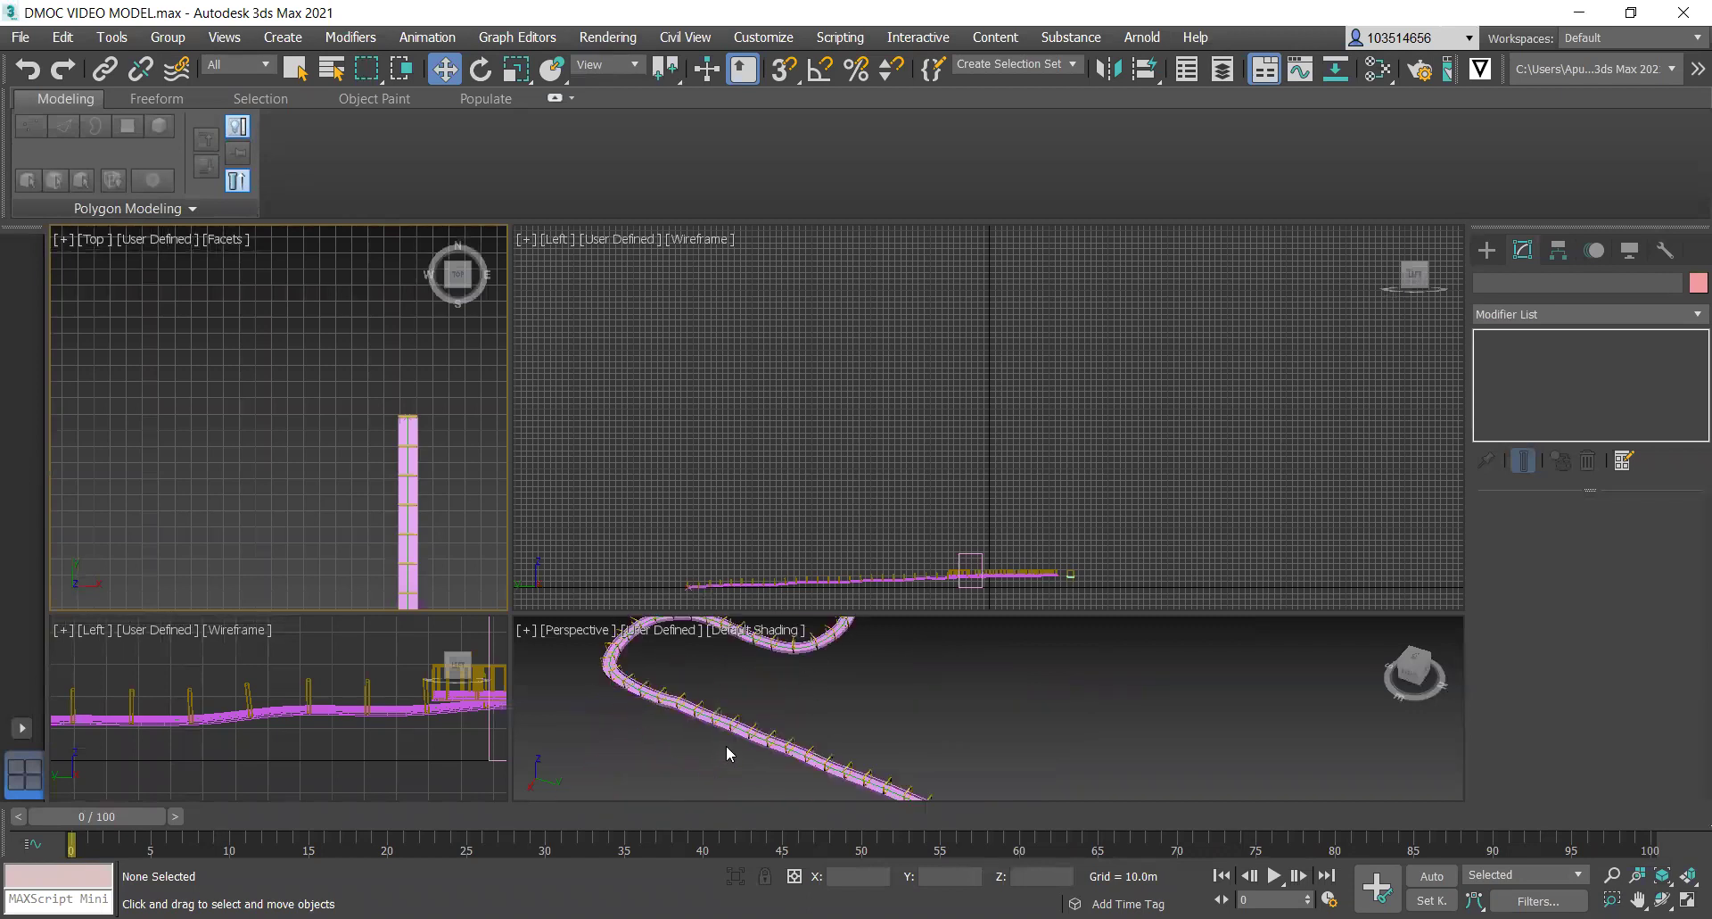
scroll(744, 724, down, 3)
mouse_move(1414, 669)
mouse_down()
mouse_move(1388, 636)
mouse_move(1399, 654)
mouse_up()
scroll(961, 759, up, 8)
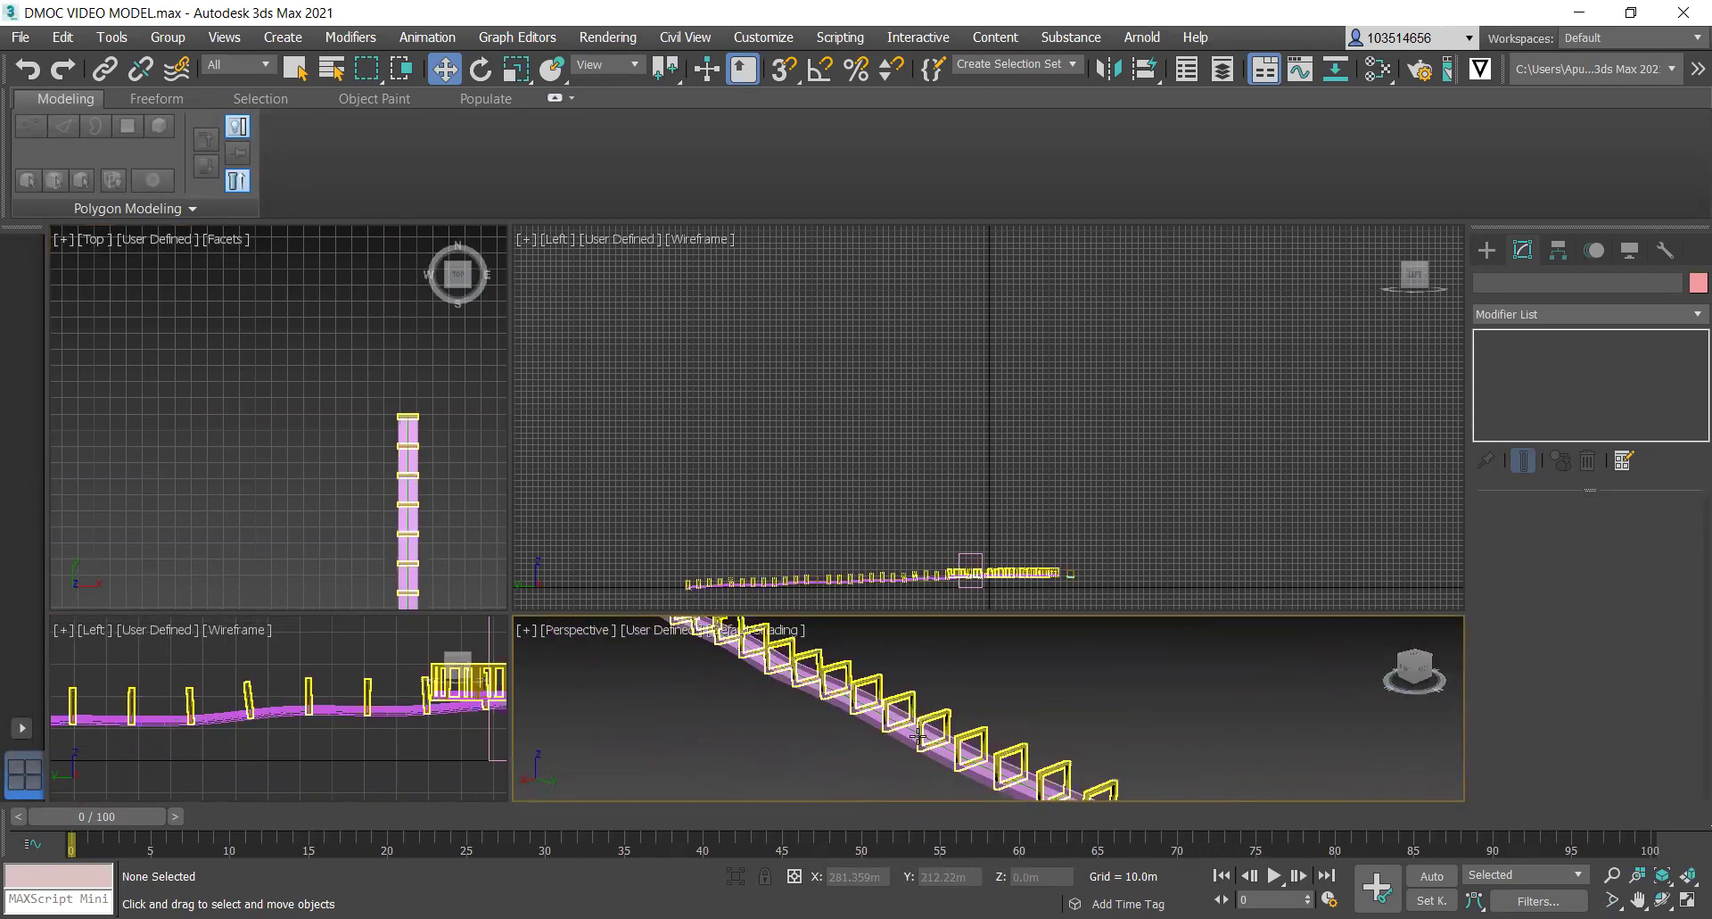
scroll(747, 758, down, 6)
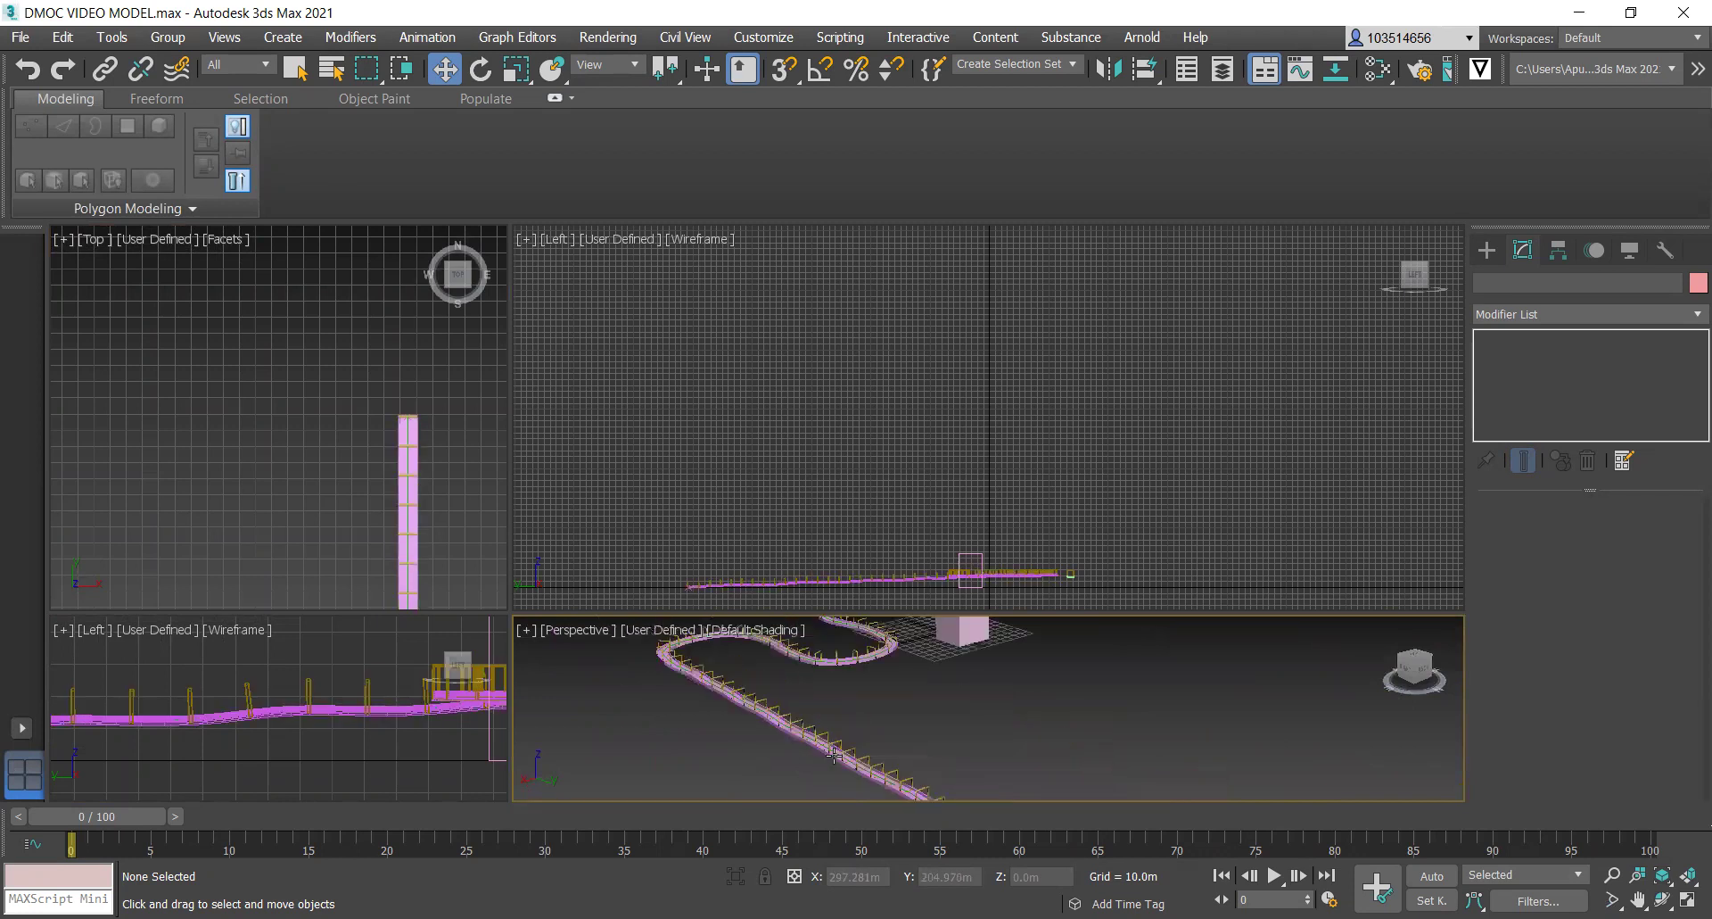
scroll(737, 698, up, 5)
scroll(737, 698, up, 2)
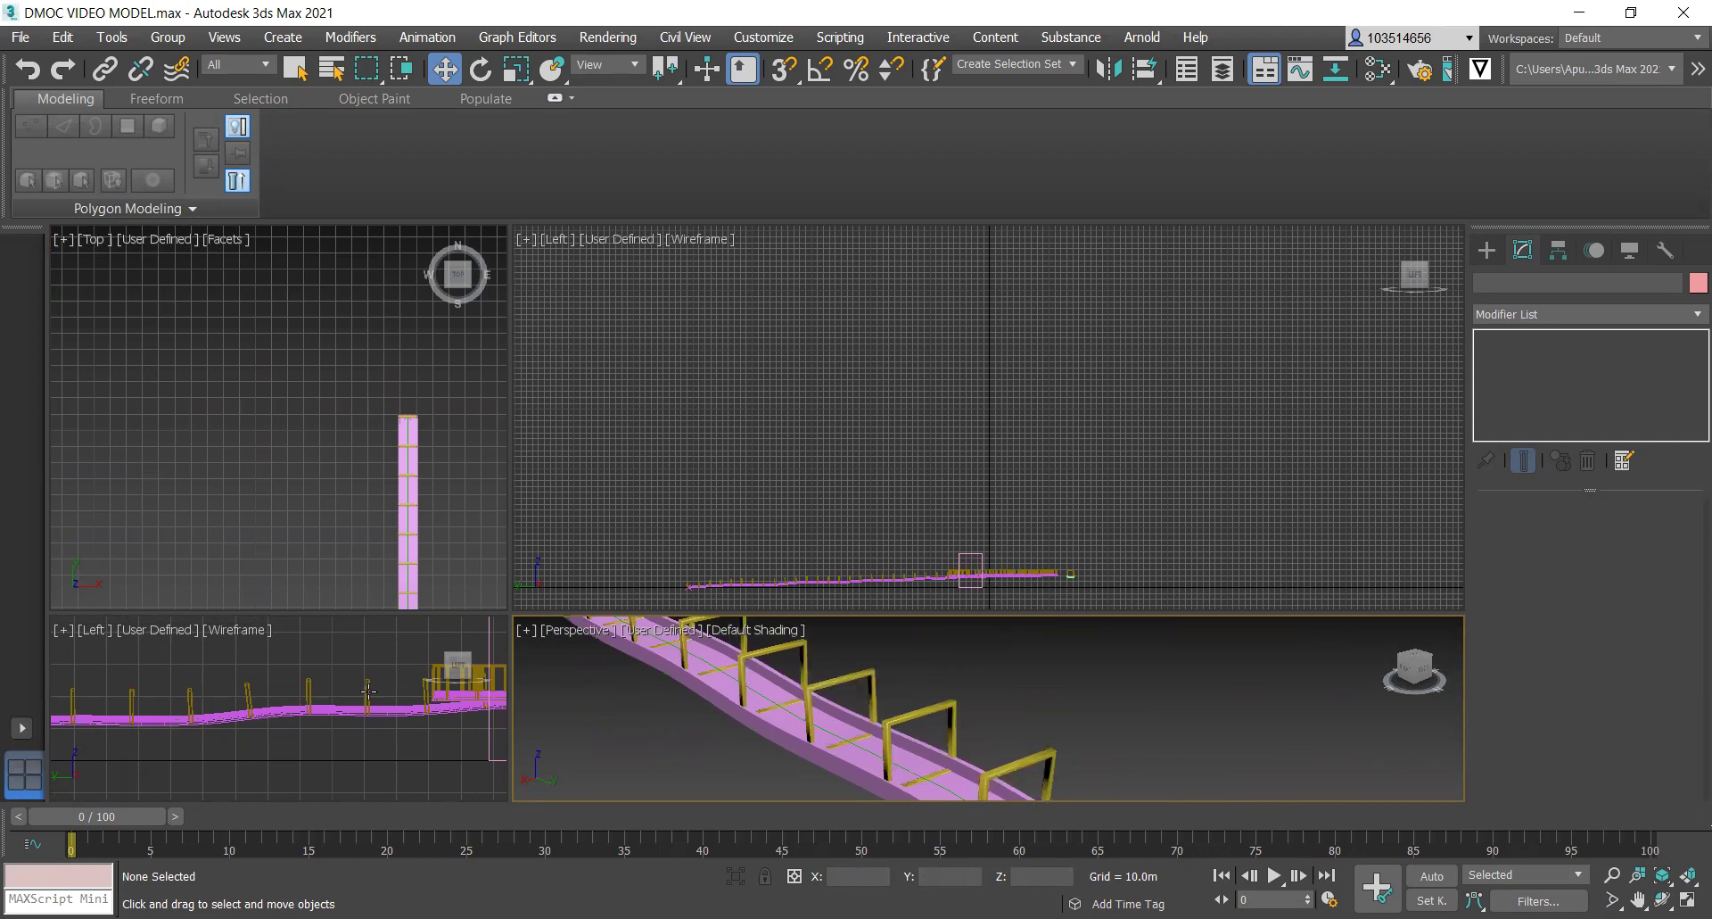
Lower the combined frame group by about 0.6 m so its bottom bars sink below the channel floor, then deselect it.
click(367, 687)
drag(373, 648, 373, 650)
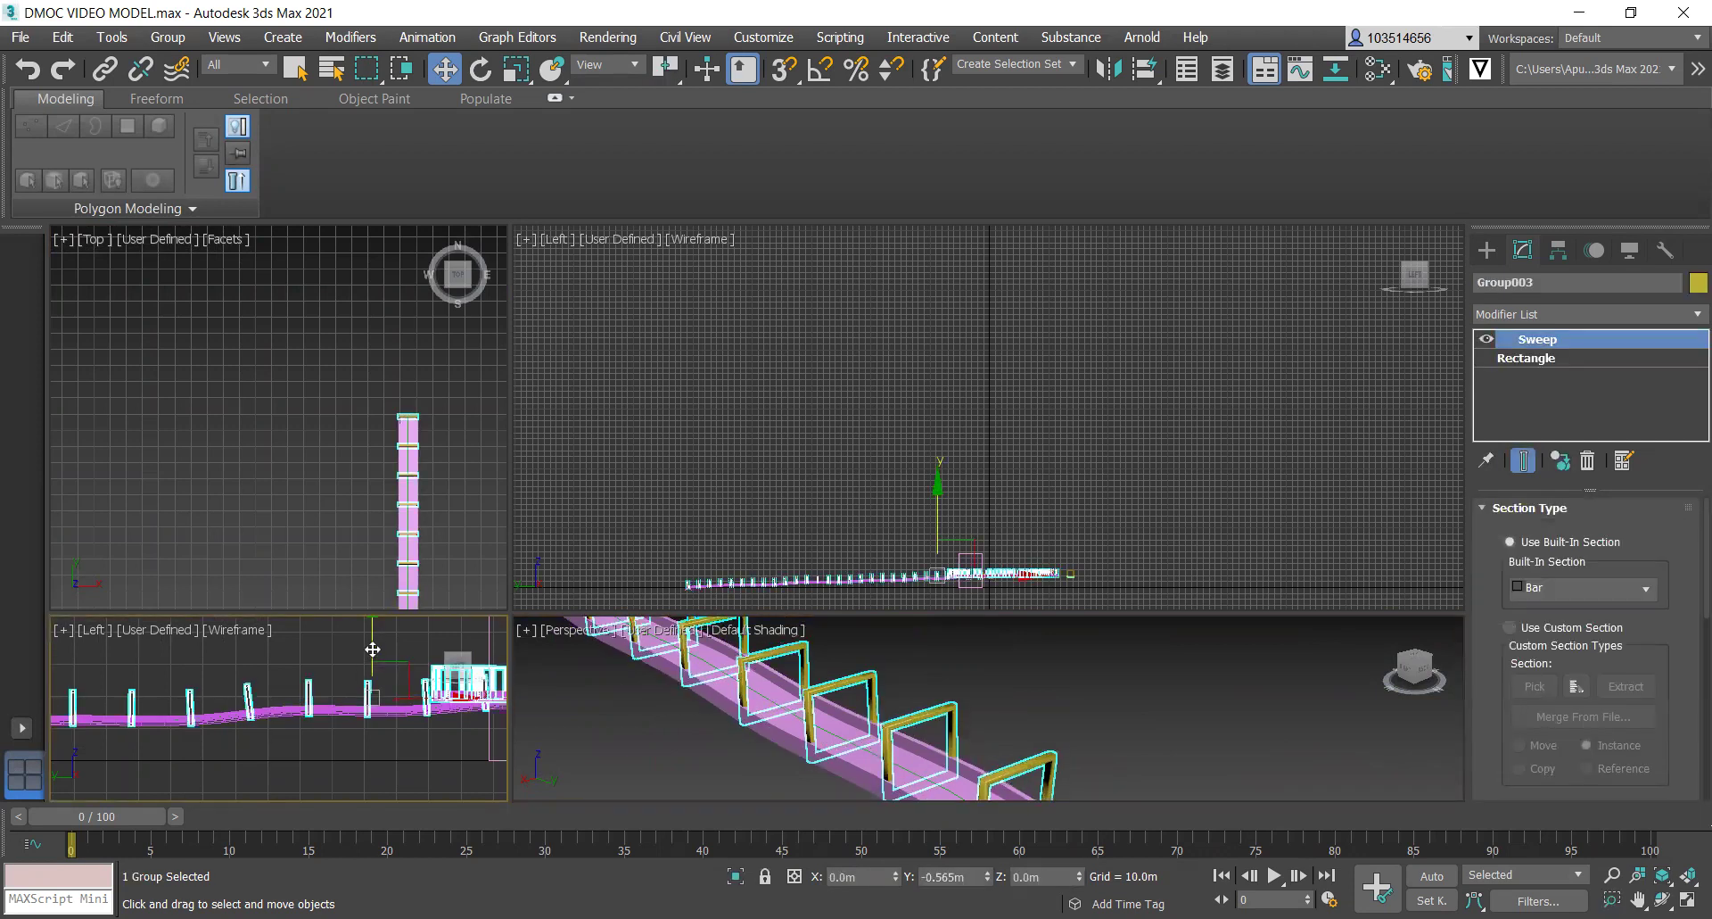
click(1009, 705)
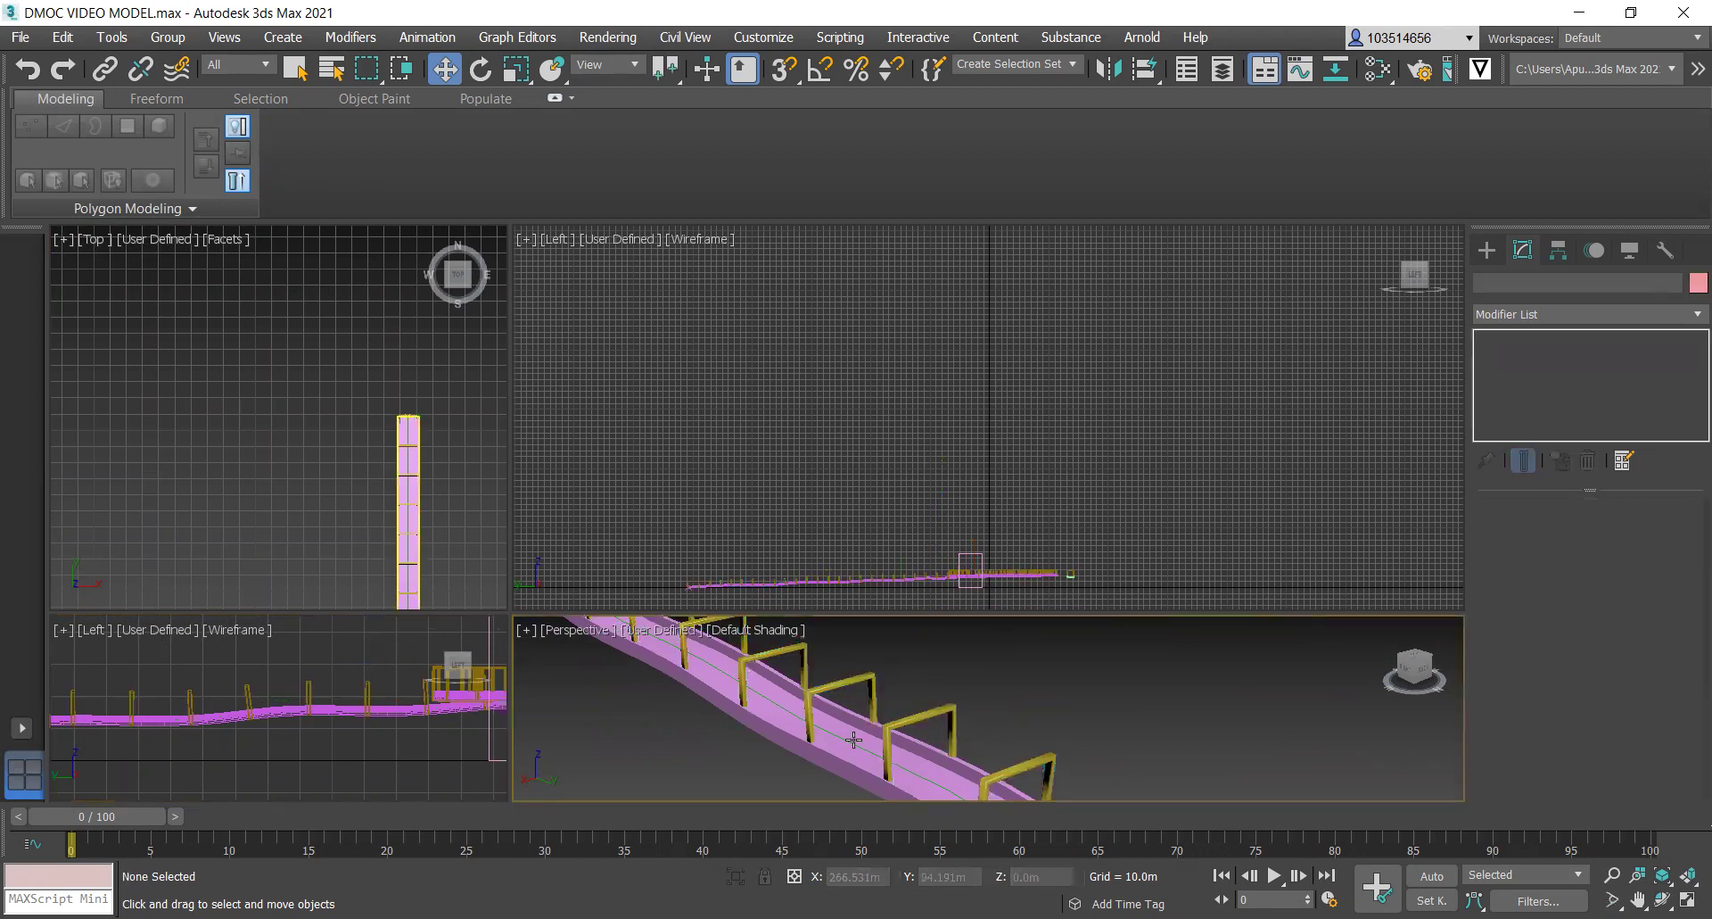
Examine the fit of the lowered frames in perspective around the bends and along the straight leg.
scroll(847, 740, down, 4)
scroll(838, 722, down, 3)
scroll(994, 688, up, 5)
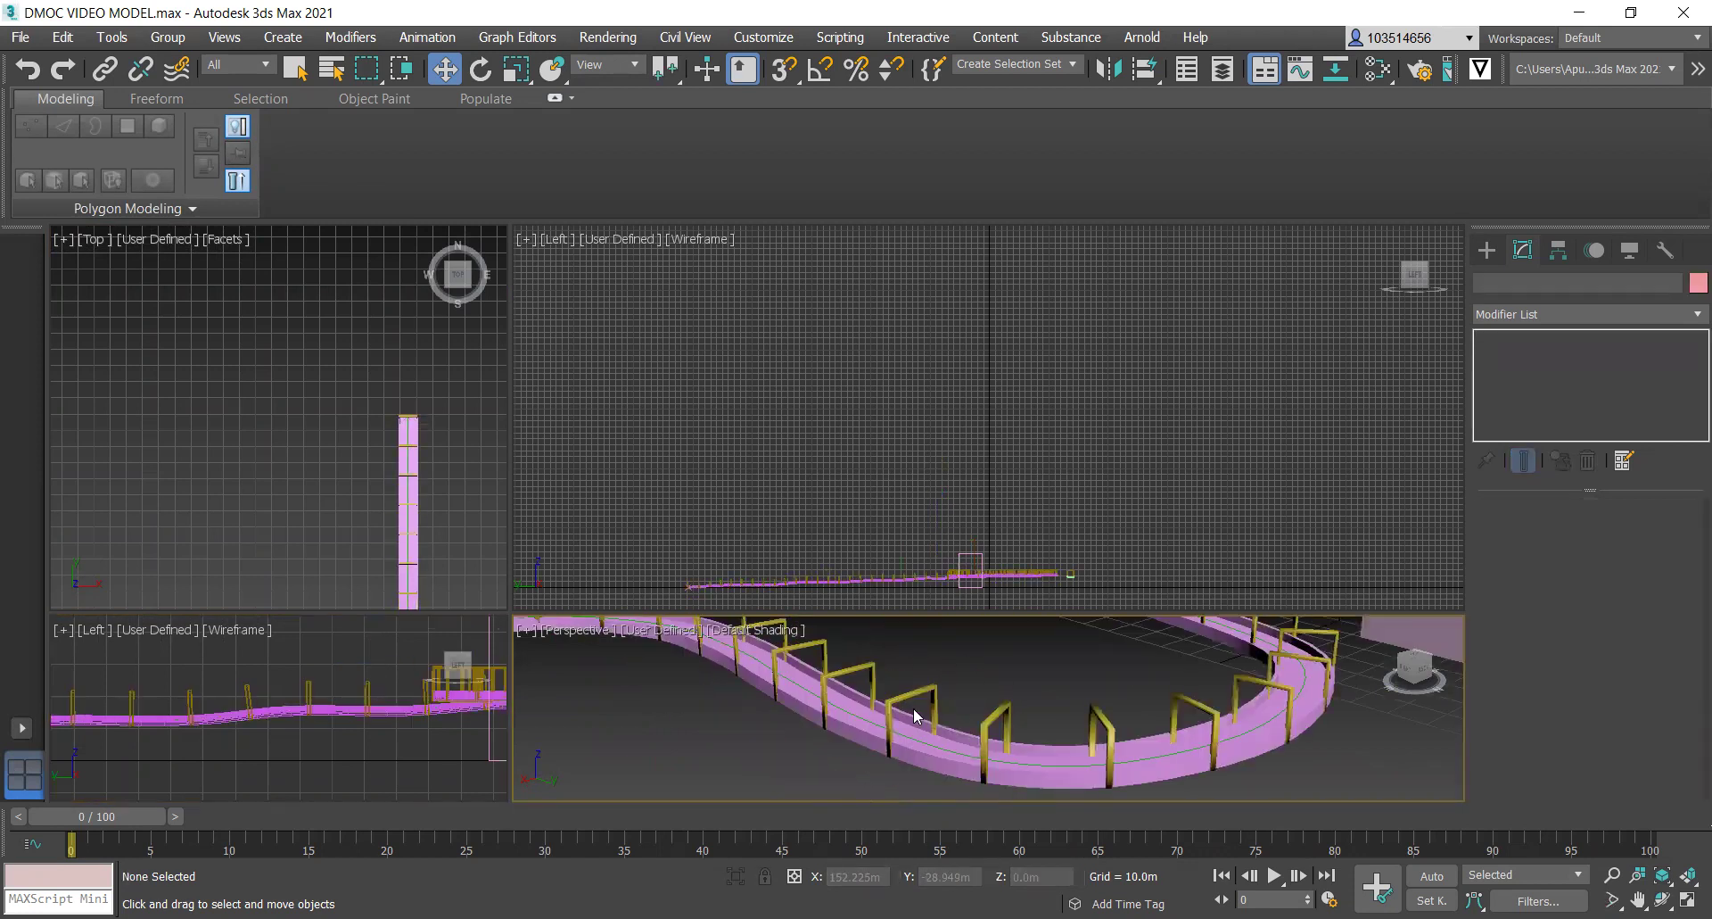
scroll(901, 718, down, 2)
scroll(895, 718, down, 3)
scroll(945, 758, up, 6)
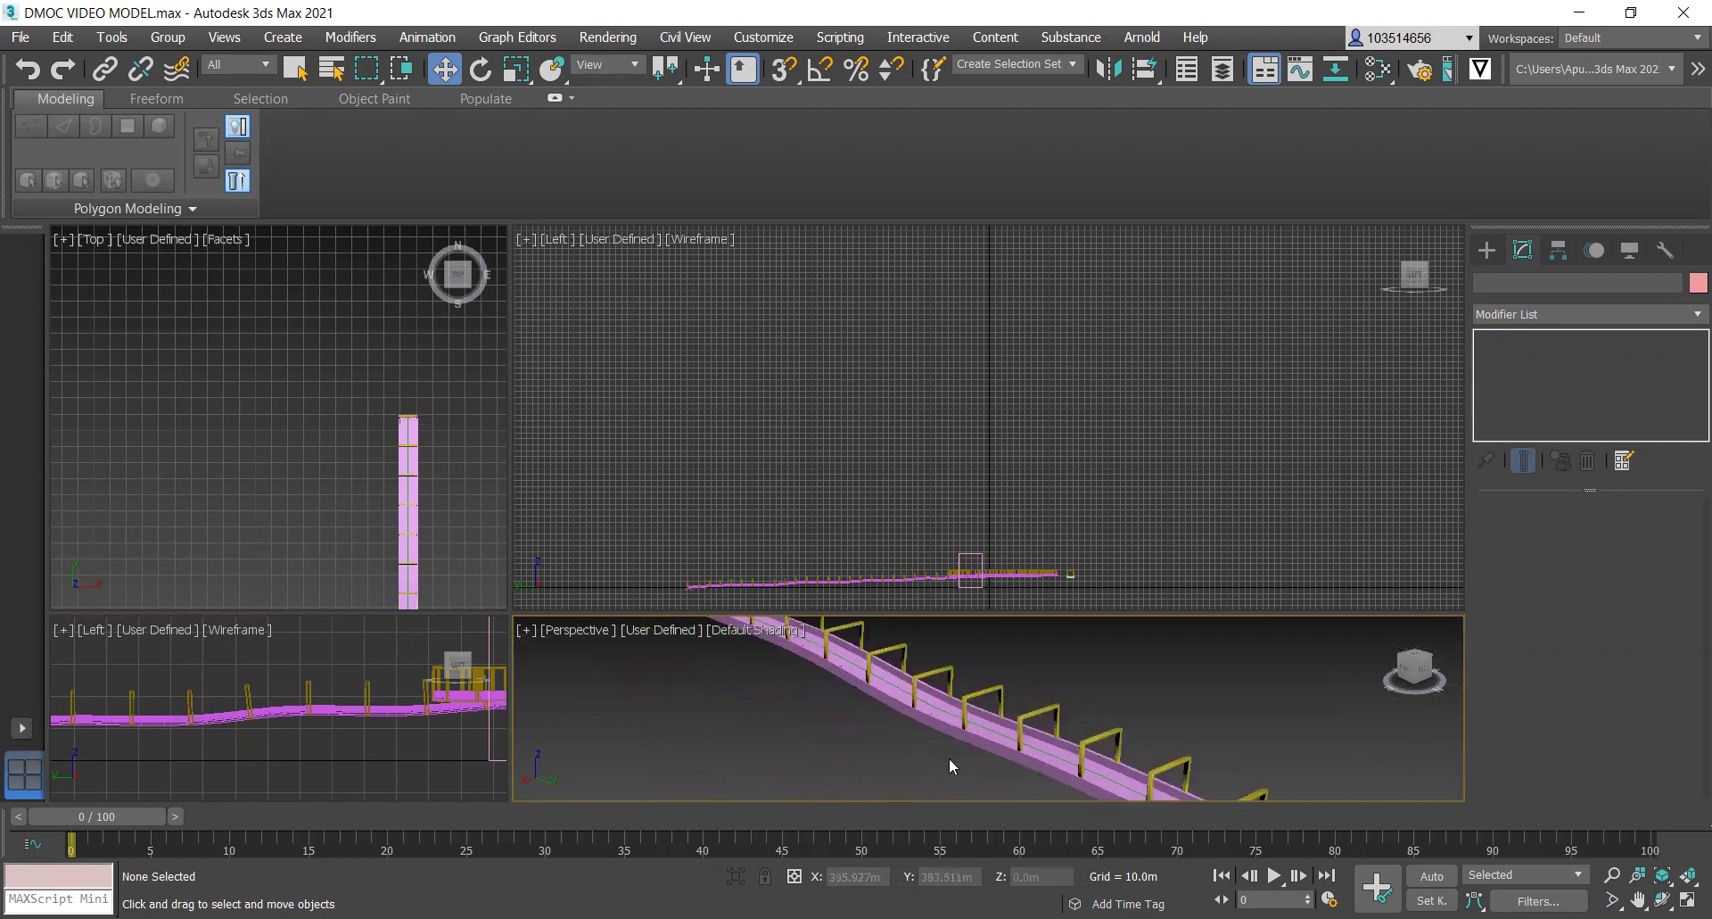
scroll(1001, 713, down, 3)
scroll(934, 715, up, 2)
scroll(888, 723, down, 5)
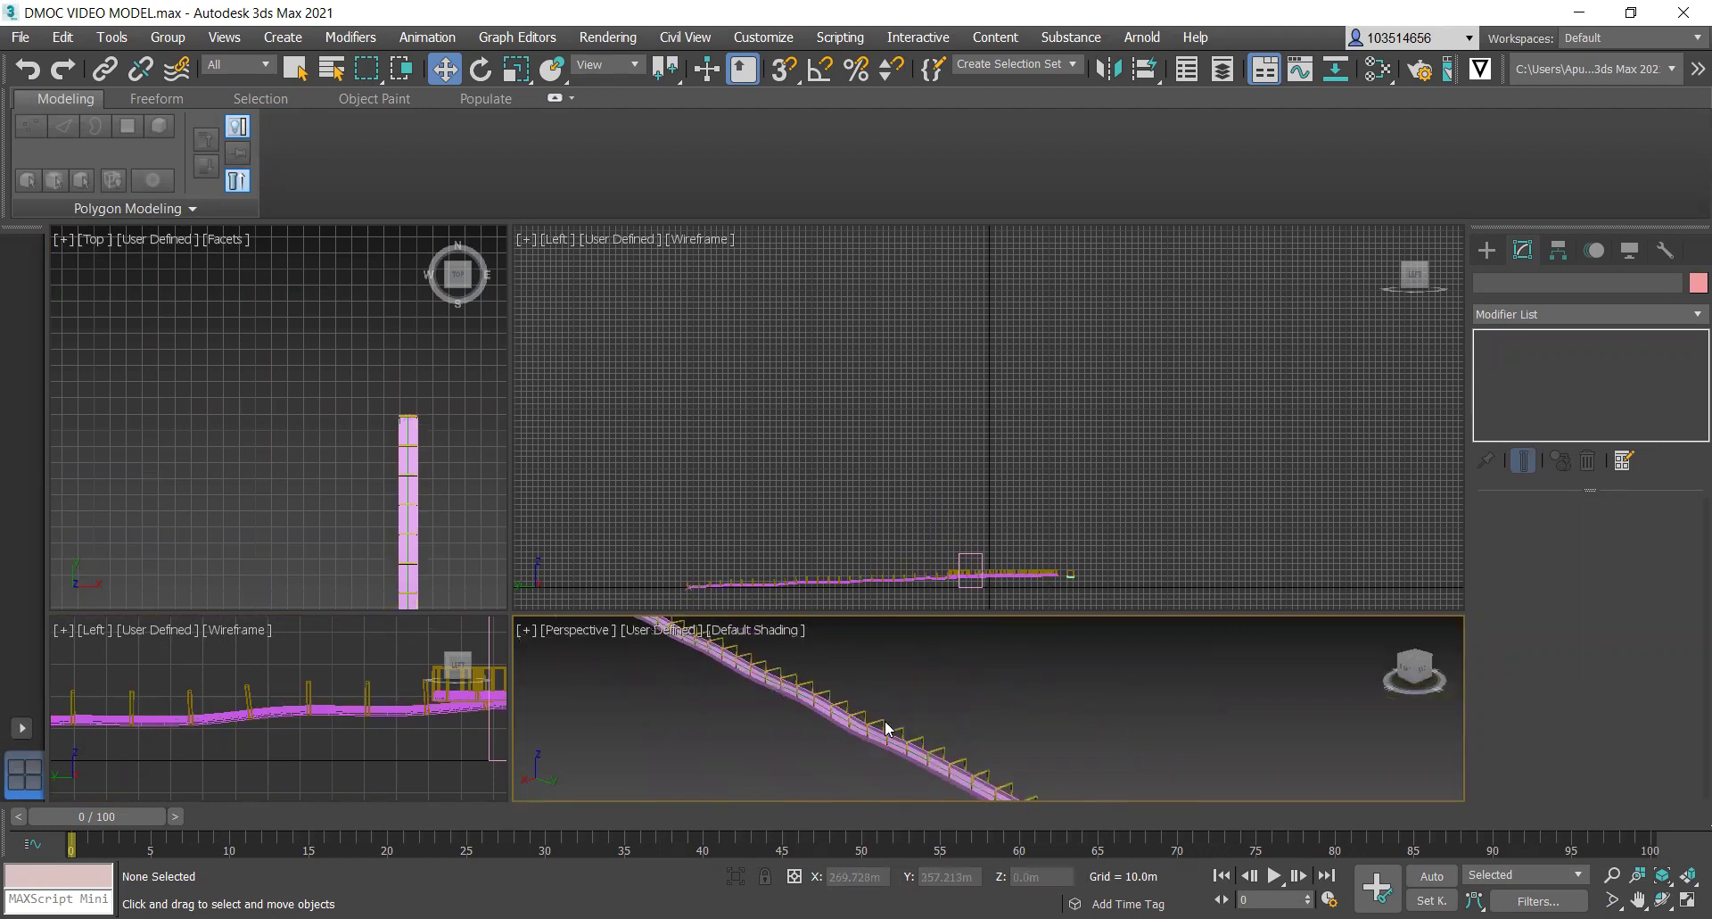
scroll(798, 660, up, 3)
scroll(802, 678, down, 3)
scroll(803, 687, up, 3)
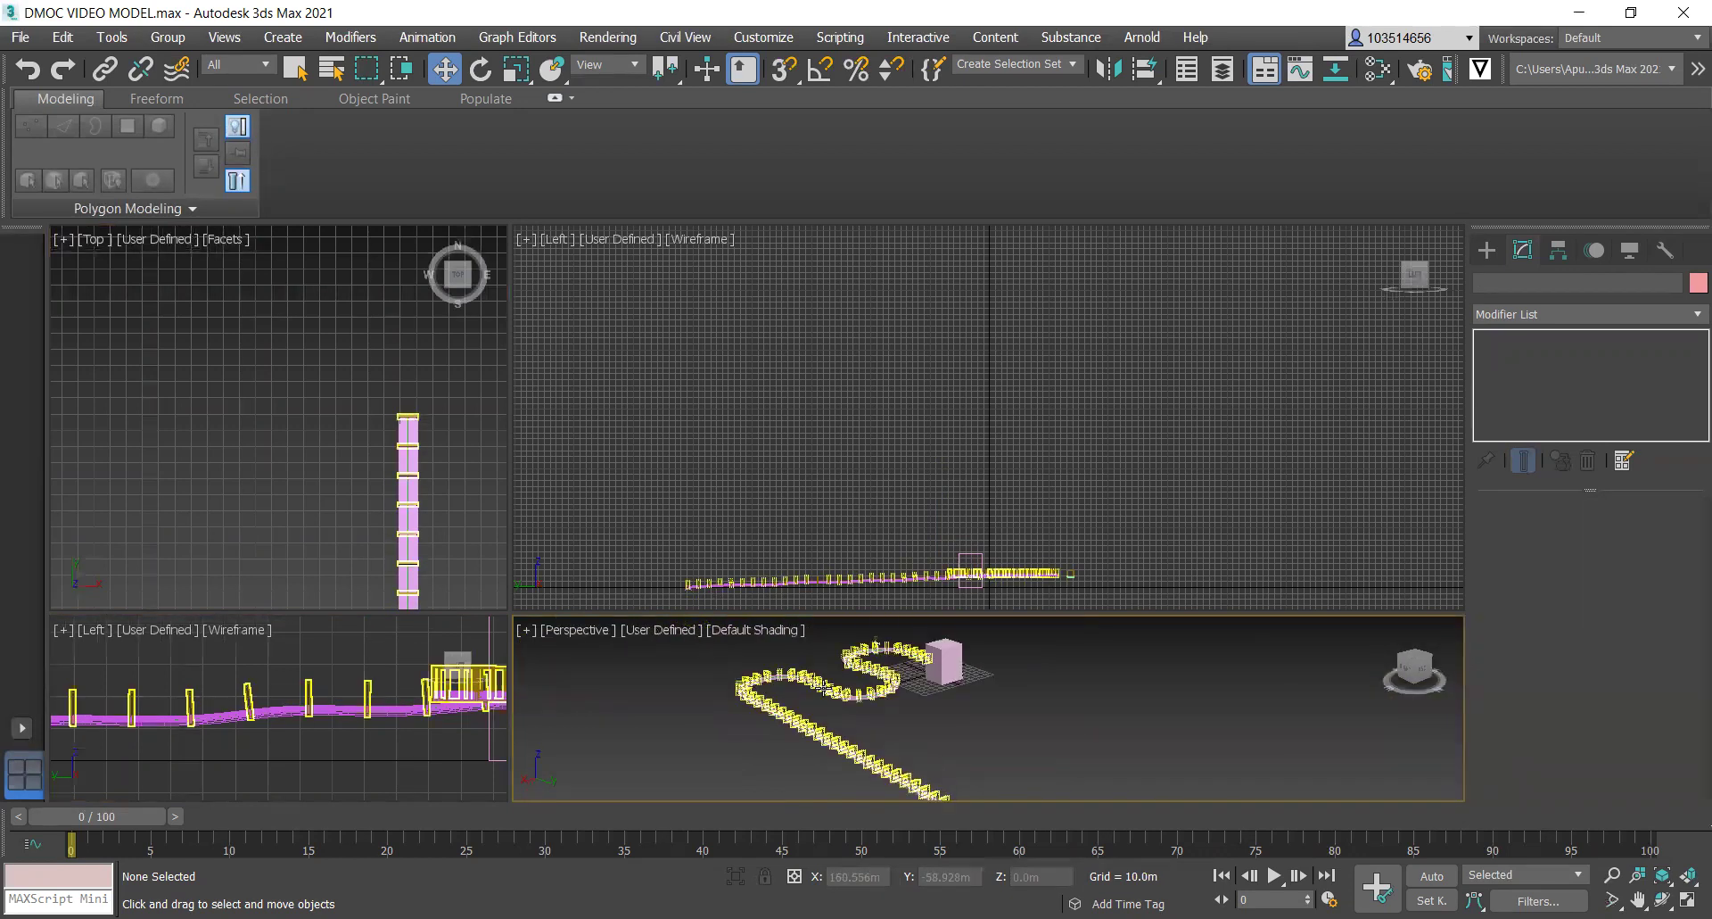
alt+middle_drag(821, 723, 865, 718)
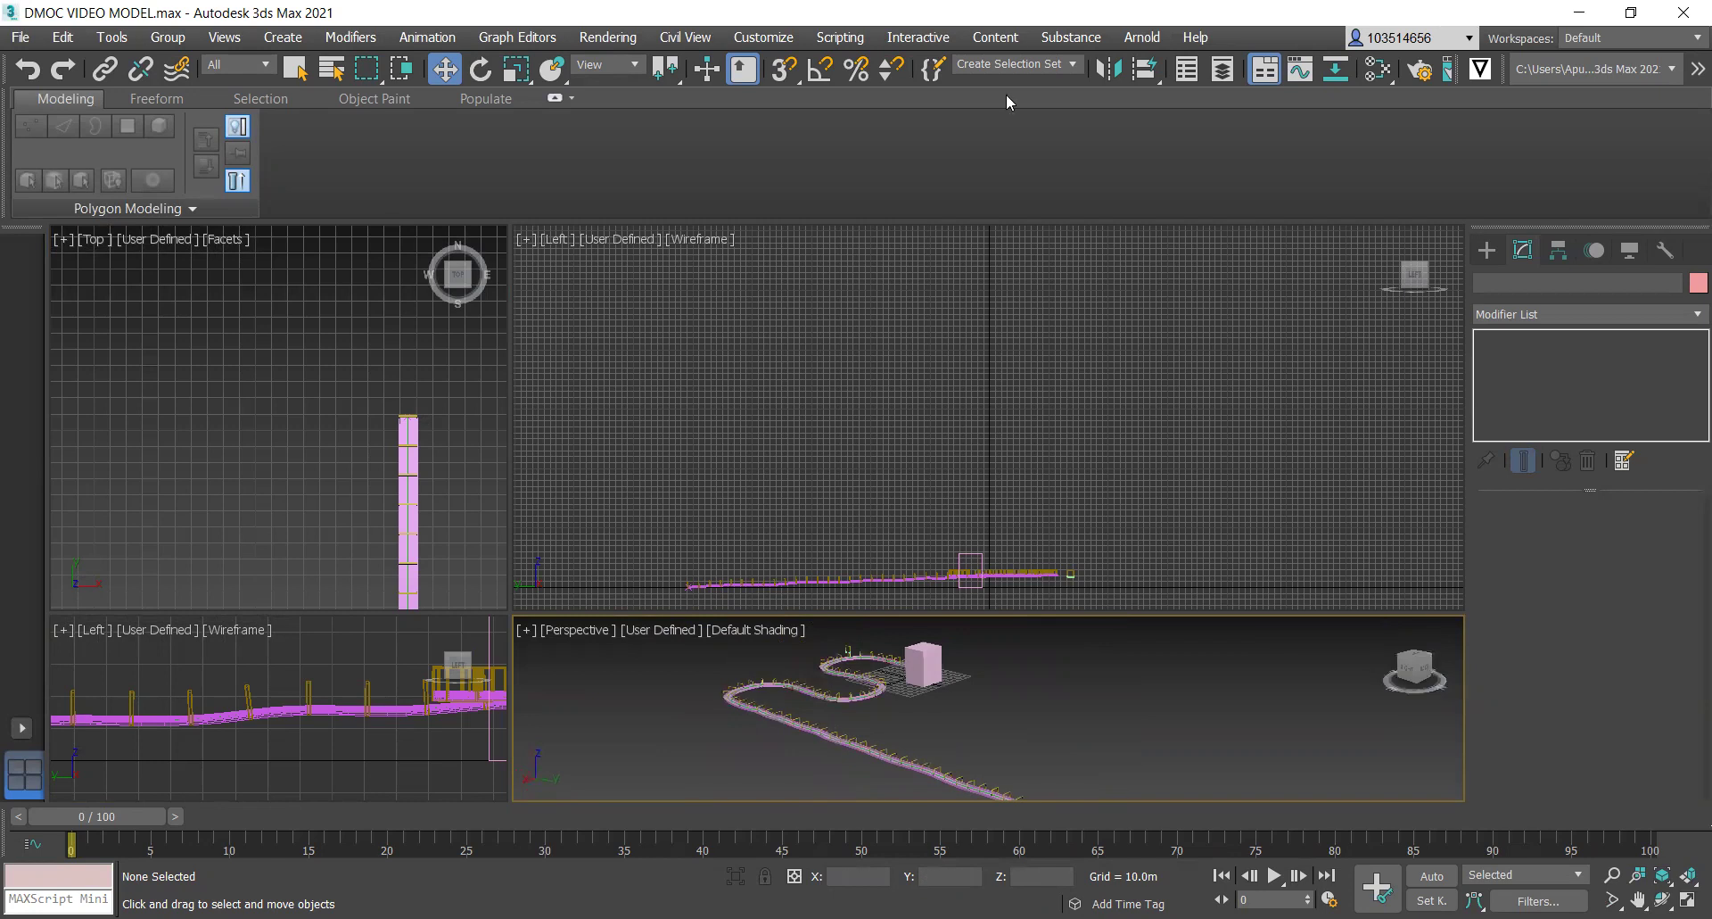